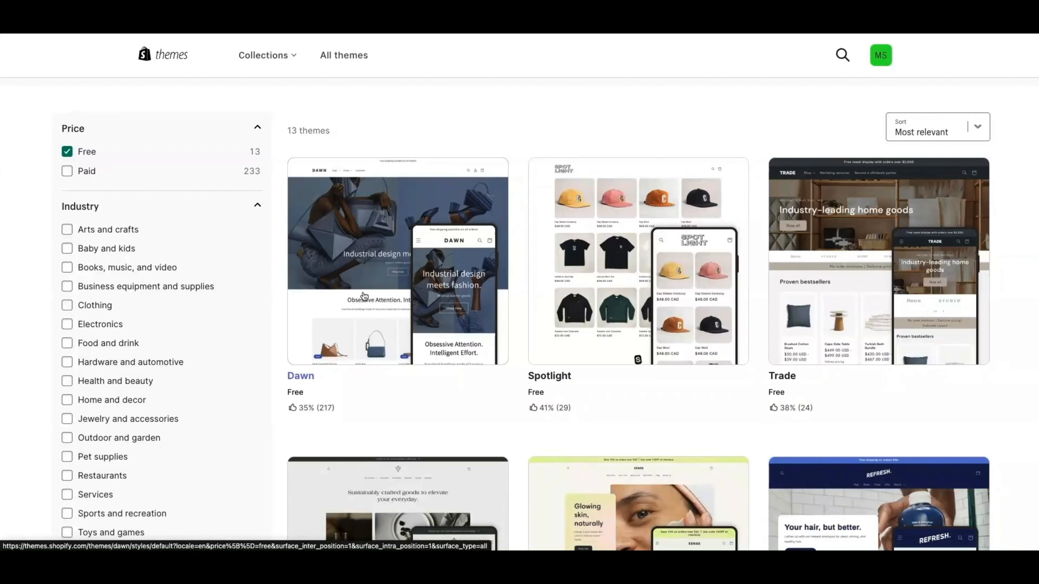
# Scroll to the free Dawn theme in the Theme Store, open its details page and try it on the store
pyautogui.scroll(-1, 461, 306)
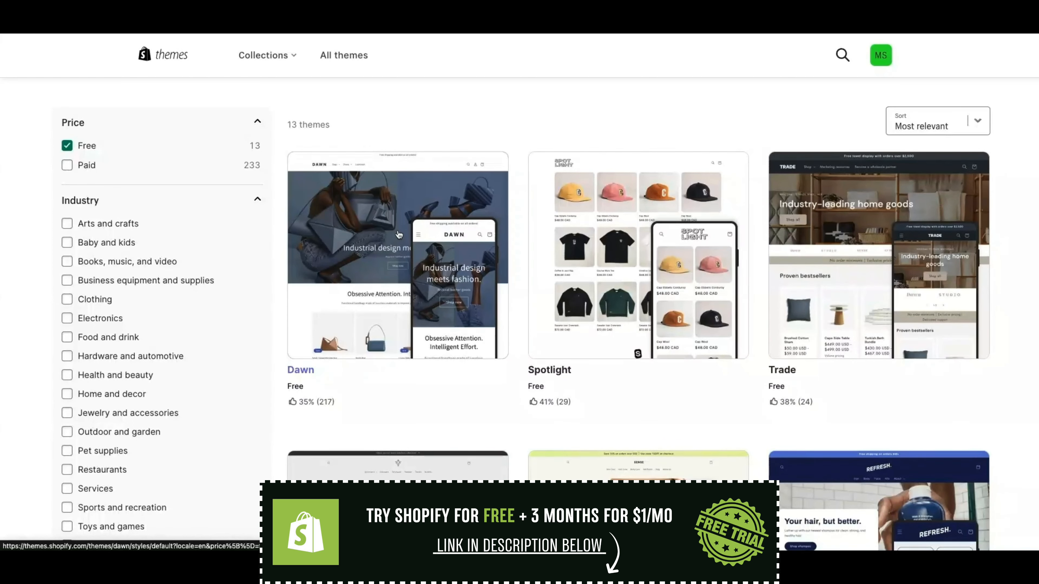
pyautogui.click(402, 228)
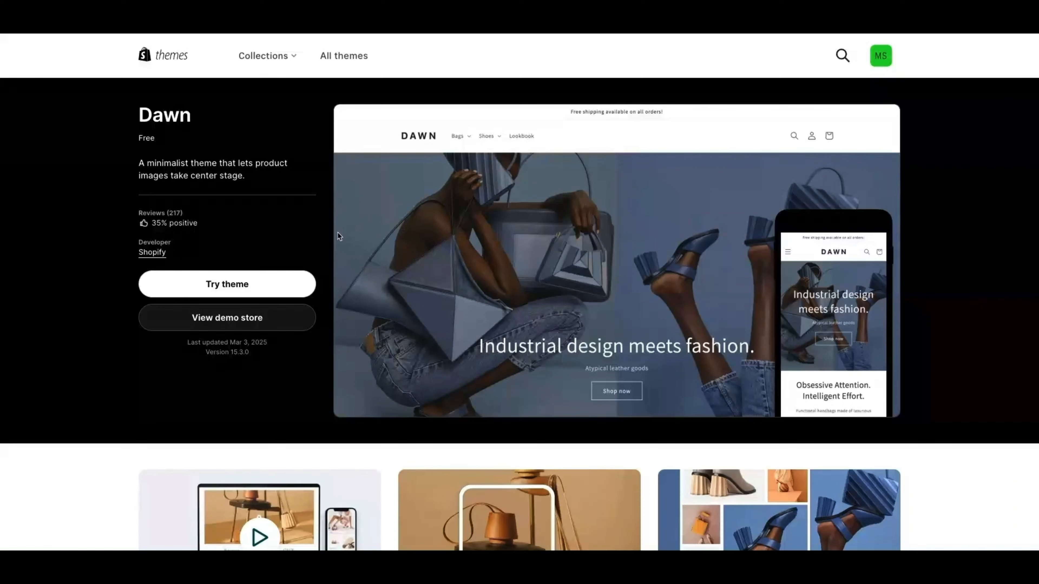
pyautogui.click(221, 287)
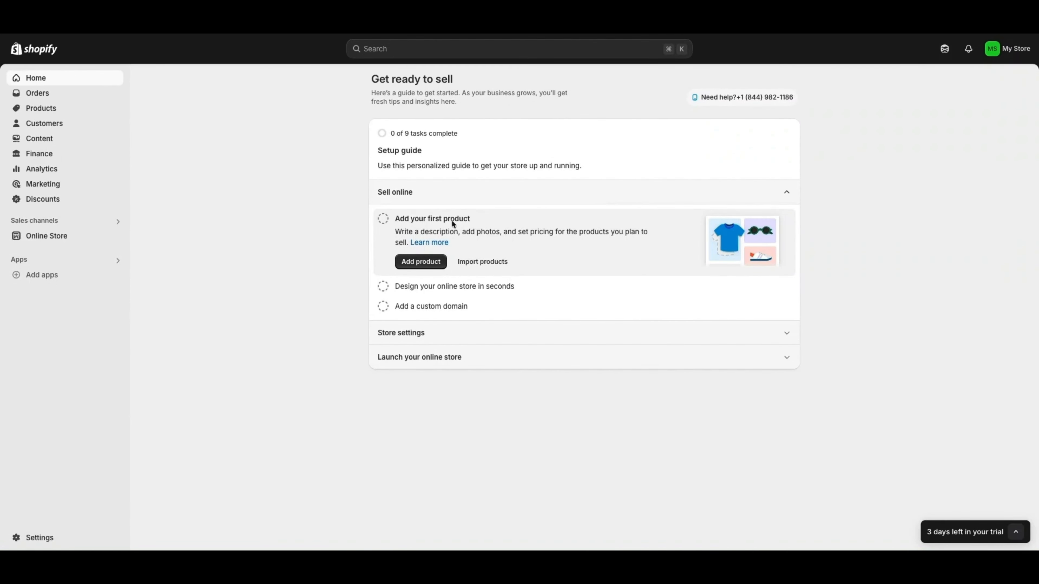
# Go to Online Store's Themes page and scroll down to the Popular free themes list
pyautogui.click(57, 237)
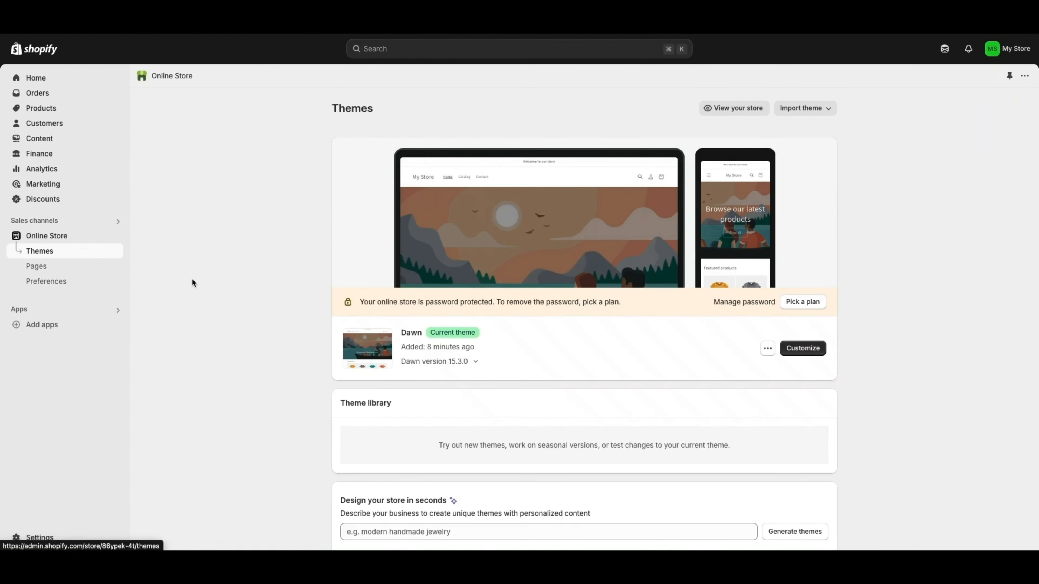
pyautogui.scroll(-3, 196, 280)
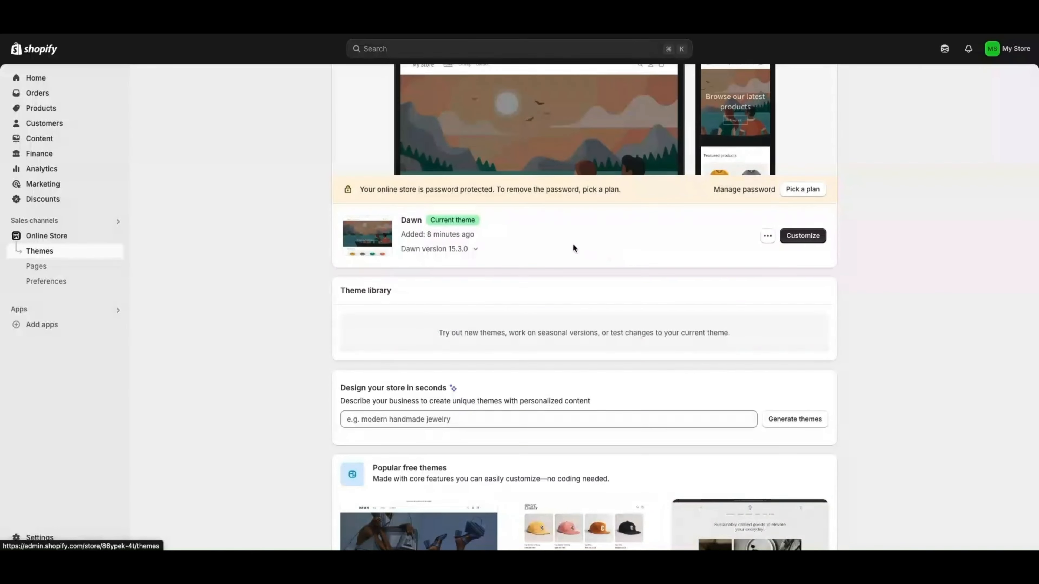
pyautogui.scroll(-5, 657, 259)
pyautogui.scroll(-5, 477, 302)
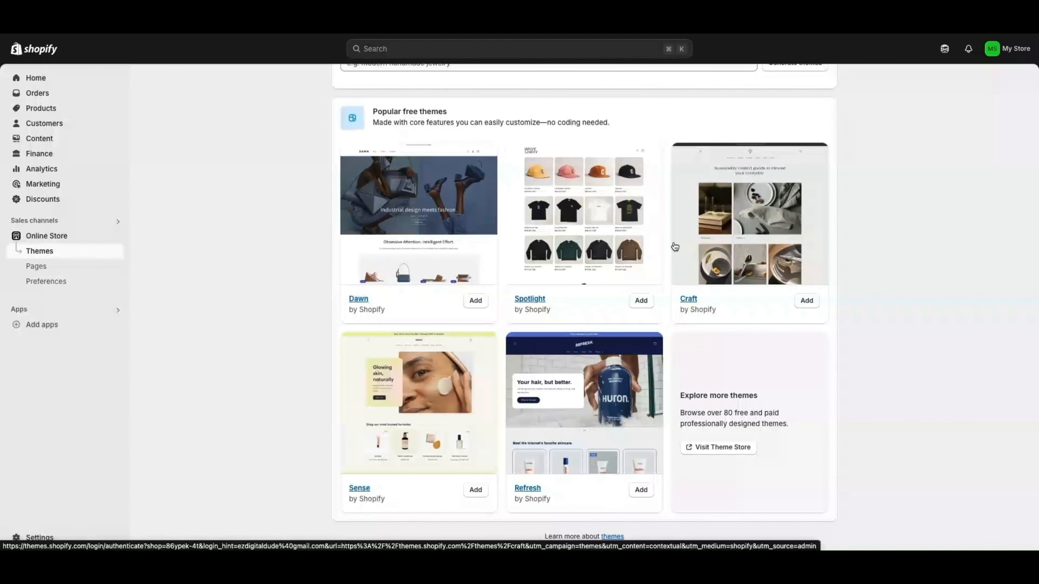
pyautogui.scroll(3, 672, 246)
pyautogui.scroll(2, 672, 246)
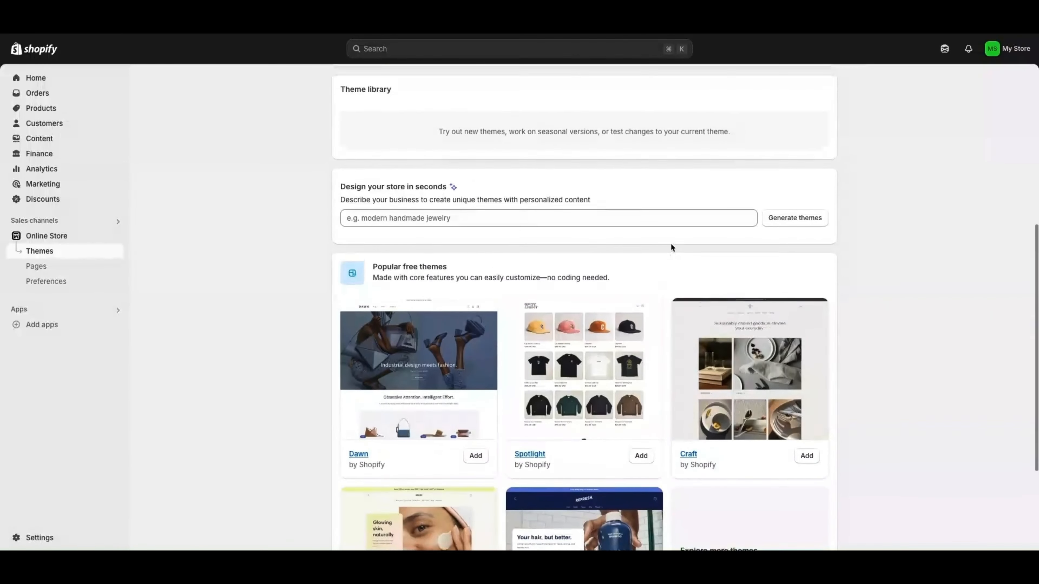
pyautogui.scroll(-2, 647, 233)
pyautogui.click(475, 167)
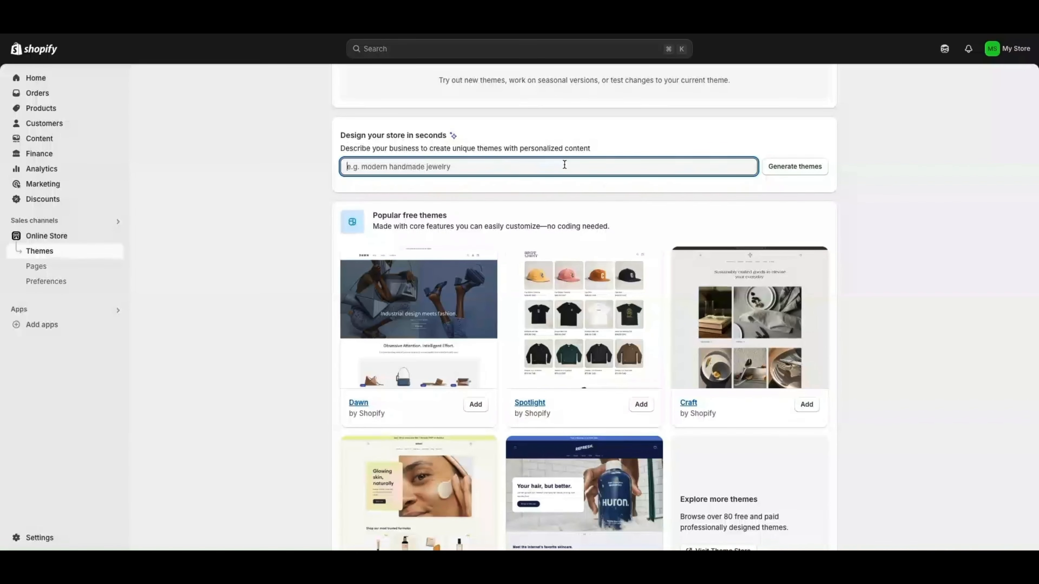
pyautogui.scroll(-3, 450, 266)
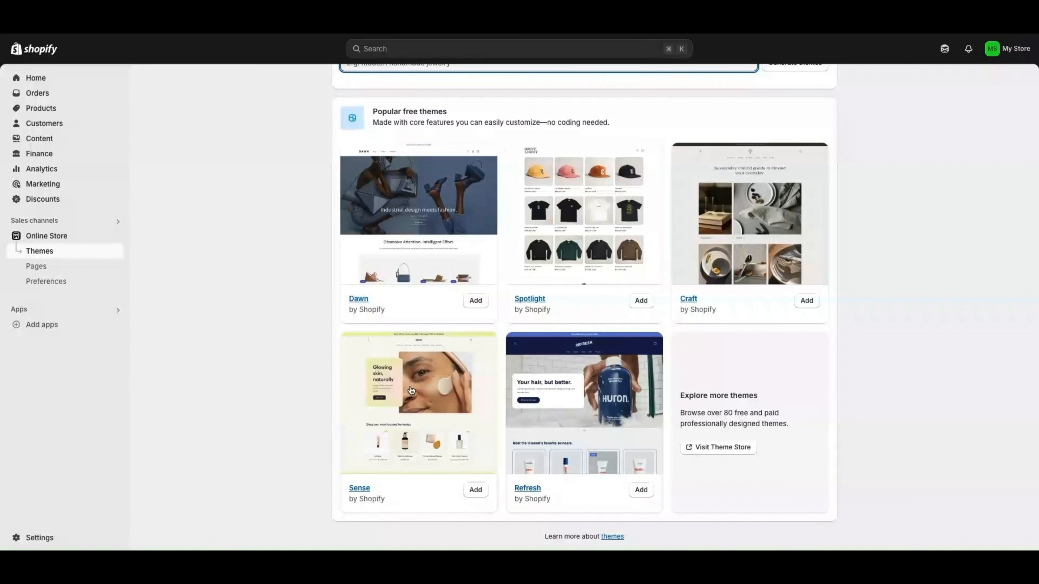
# Visit the Theme Store, filter to Free themes and scroll through the list
pyautogui.click(717, 448)
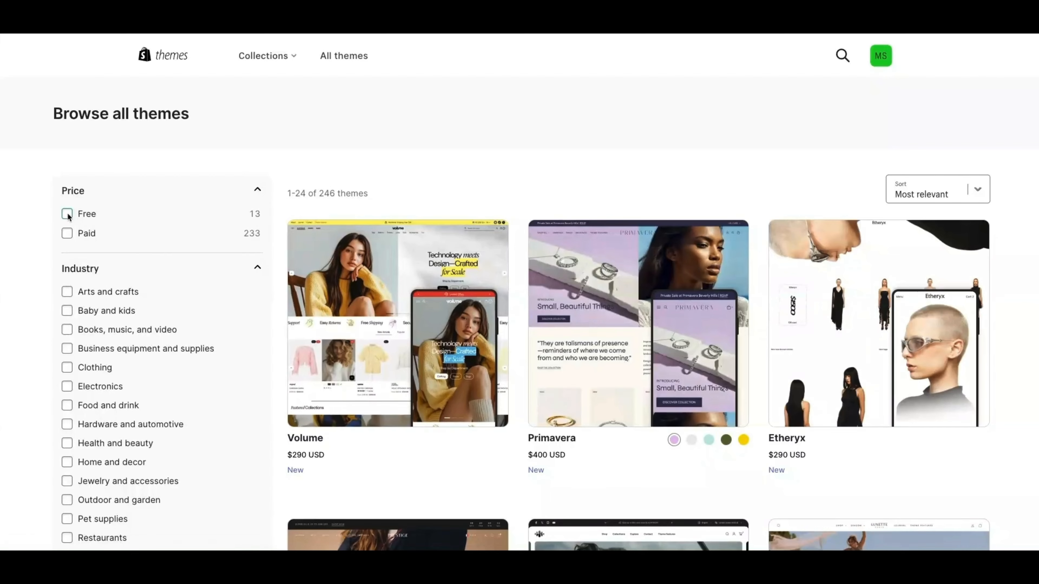
pyautogui.click(67, 213)
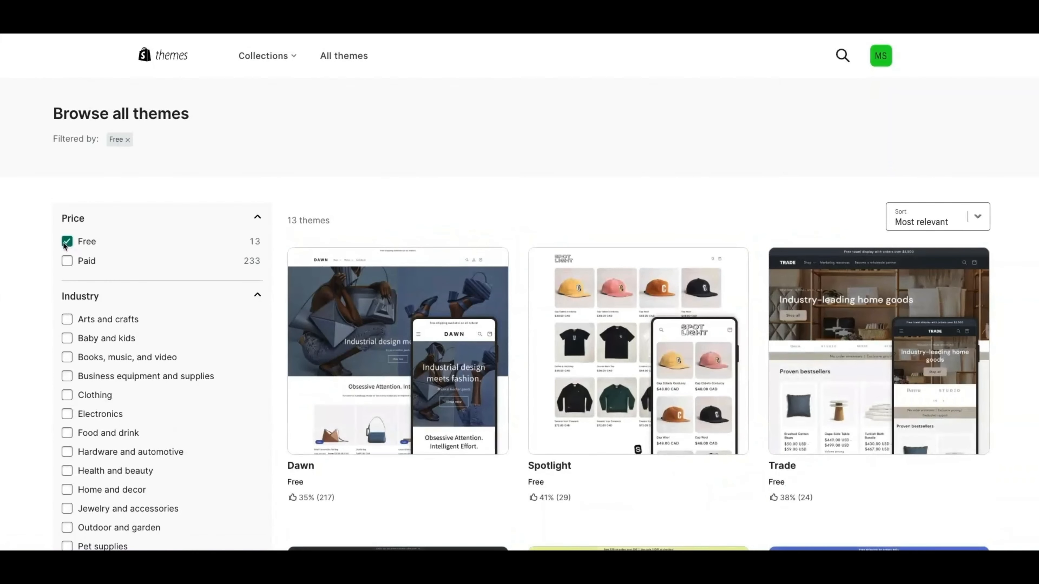
pyautogui.scroll(-3, 574, 300)
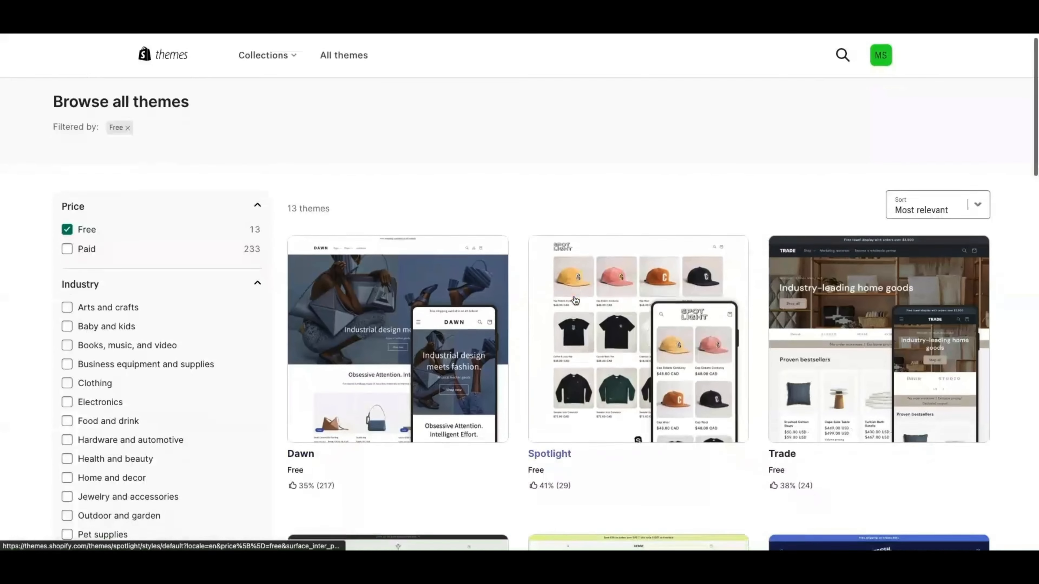
pyautogui.scroll(-2, 100, 255)
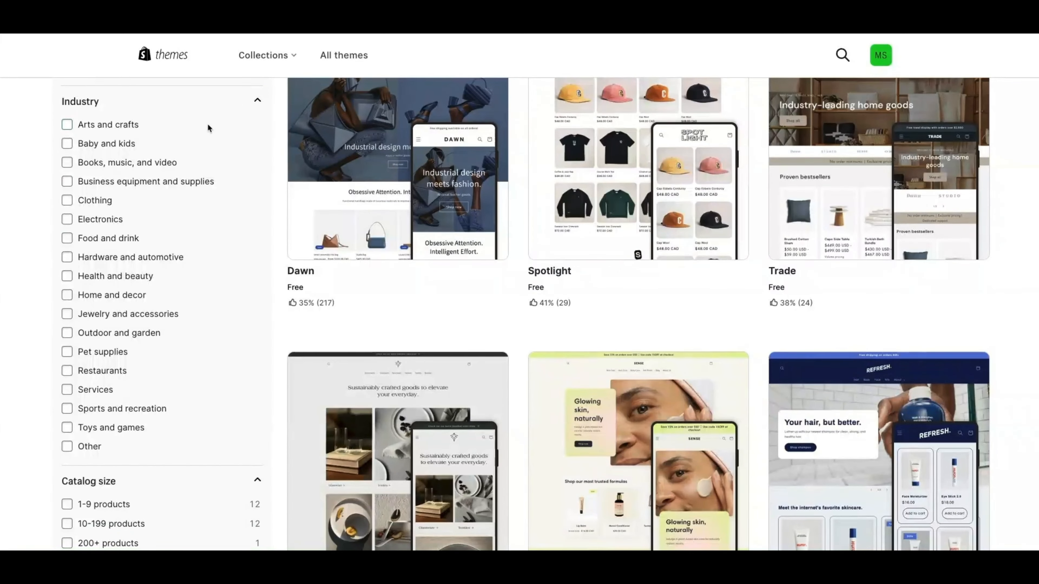
pyautogui.scroll(-8, 209, 191)
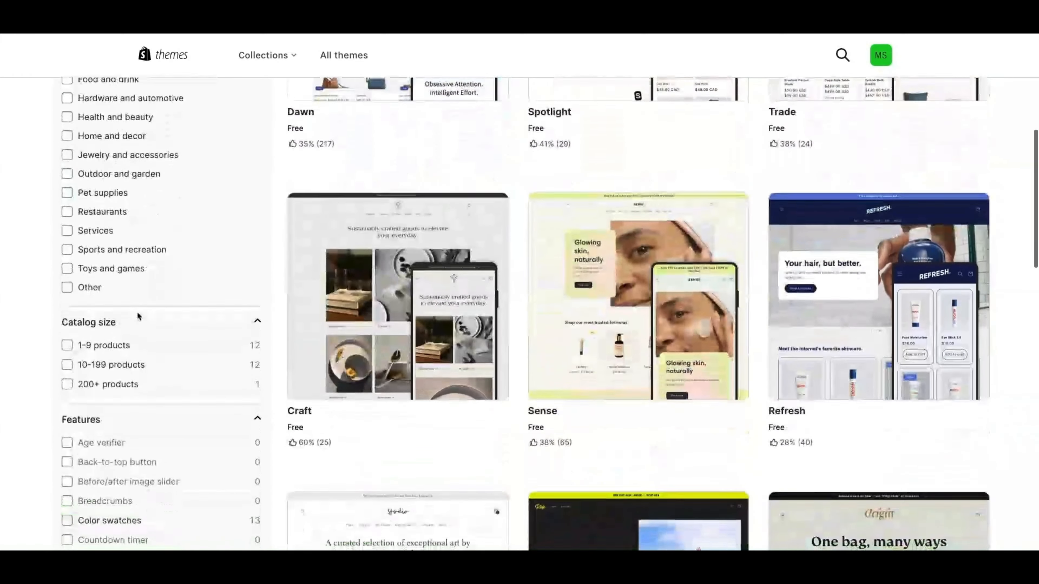
pyautogui.scroll(-3, 109, 231)
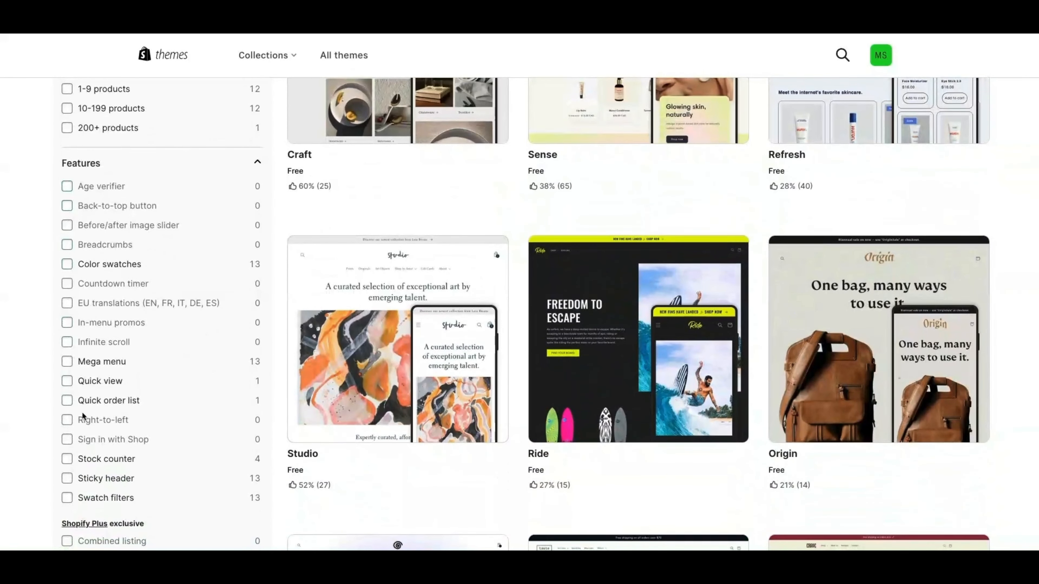
pyautogui.scroll(-1, 81, 422)
pyautogui.scroll(-2, 80, 419)
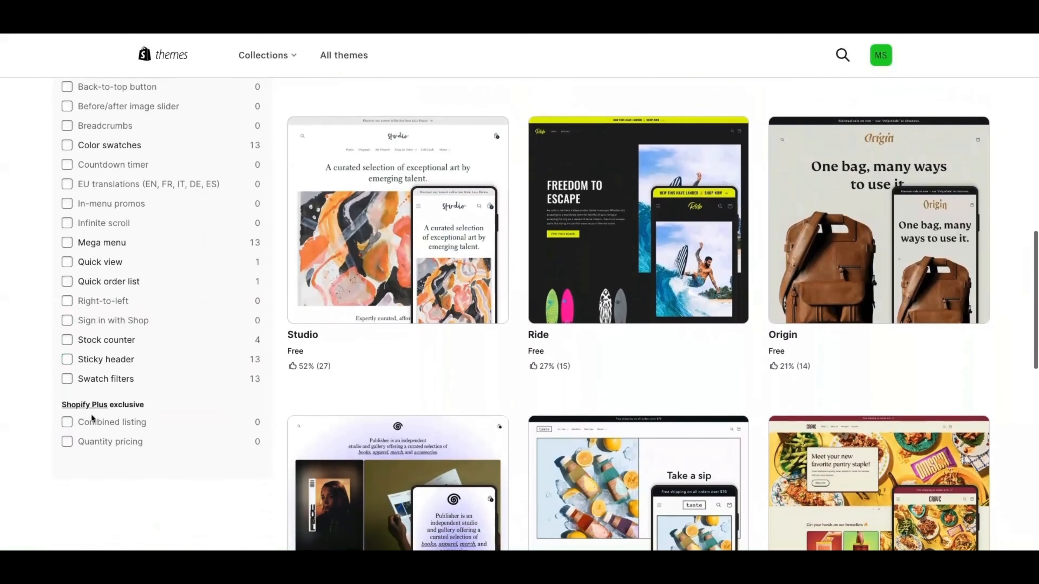
pyautogui.scroll(12, 191, 267)
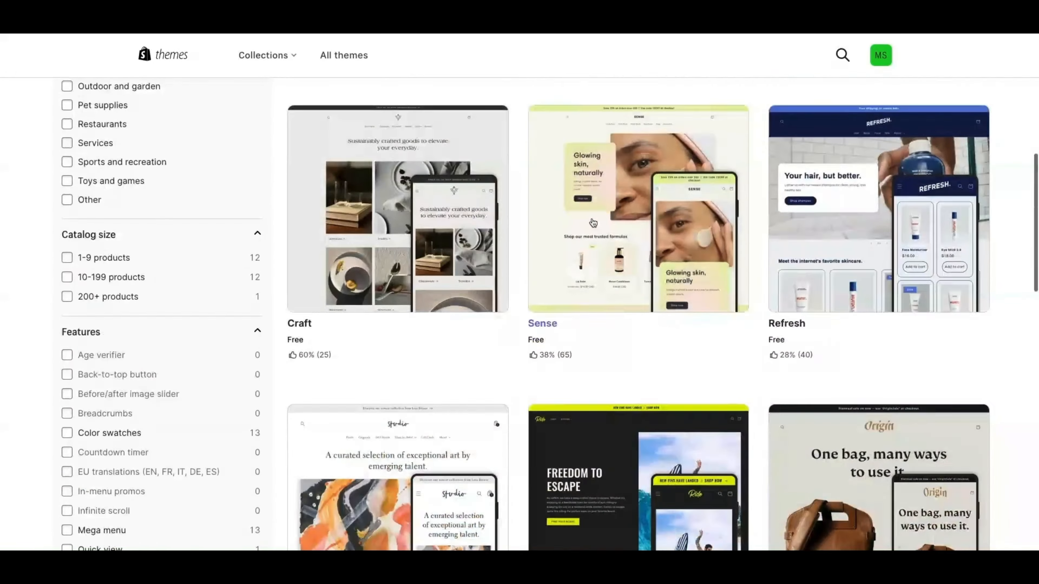
pyautogui.scroll(4, 594, 226)
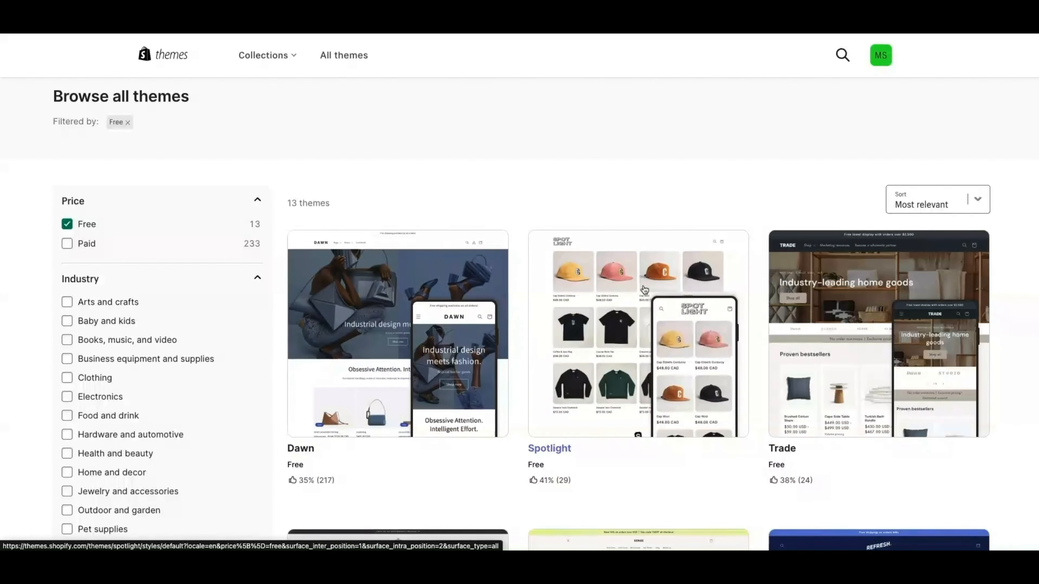
# Open Dawn's details page again and try it on the store
pyautogui.scroll(-2, 486, 278)
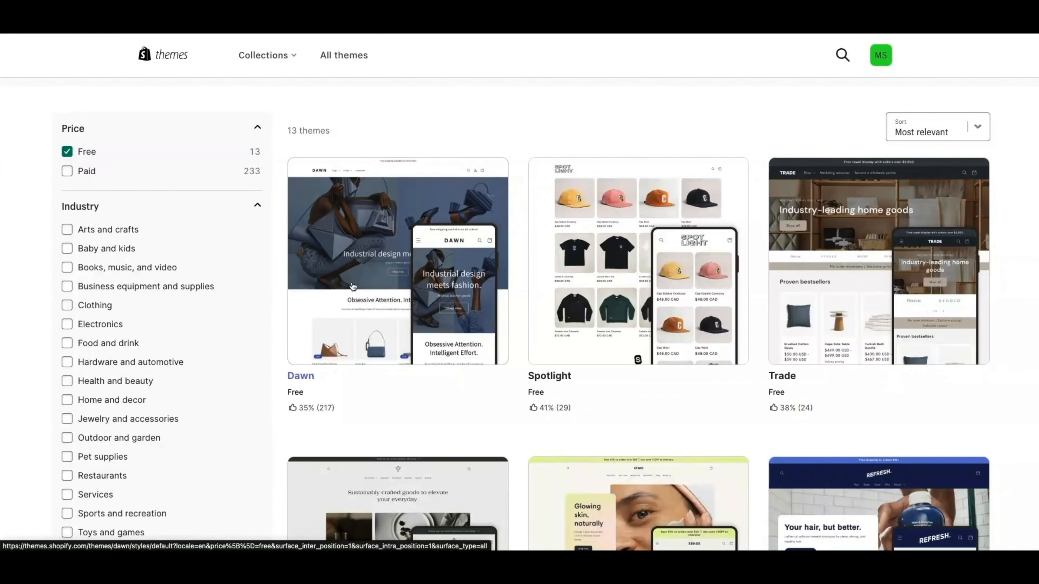
pyautogui.scroll(-1, 461, 304)
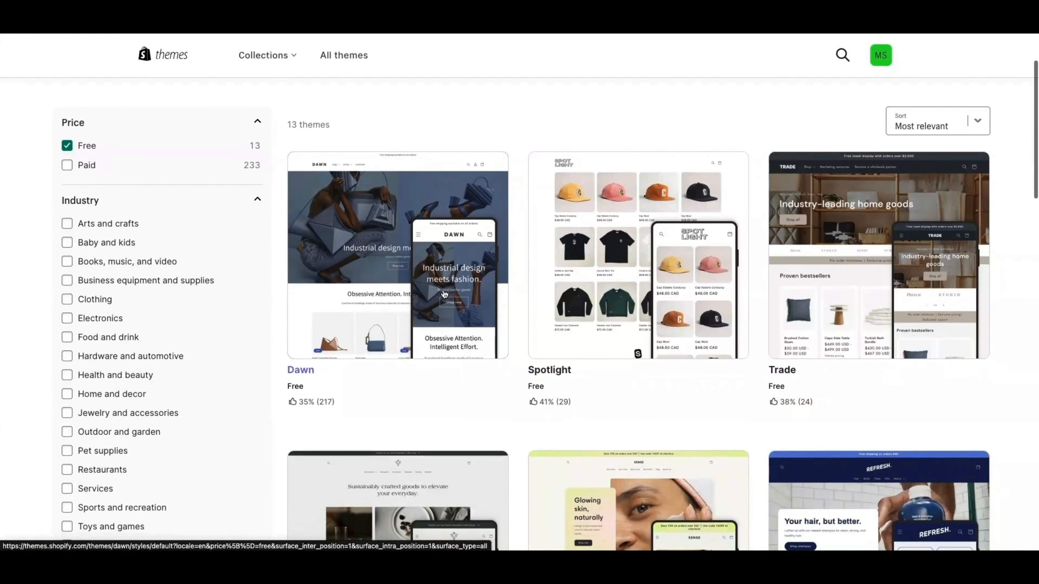
pyautogui.click(401, 227)
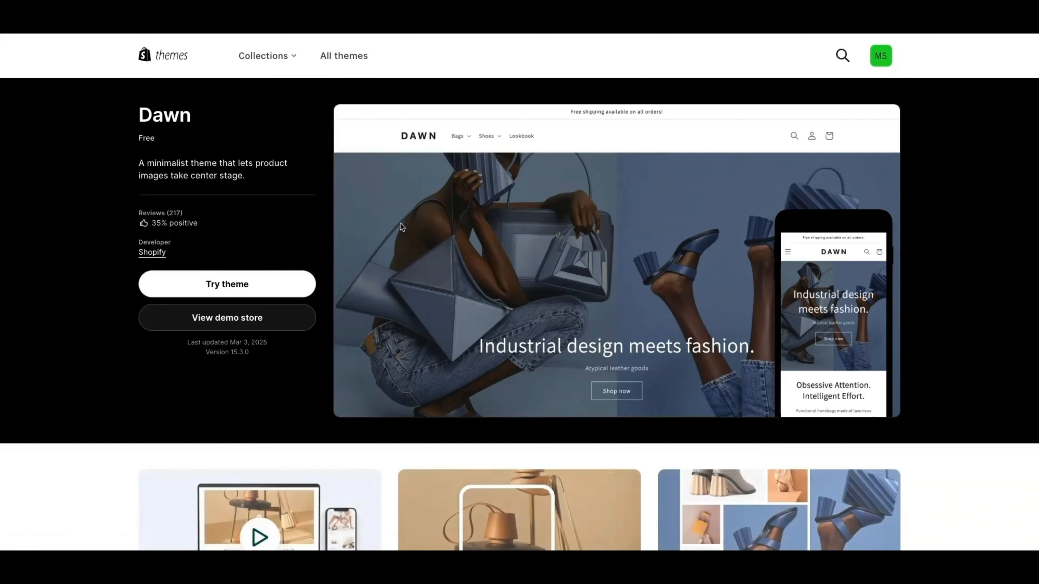
pyautogui.click(223, 287)
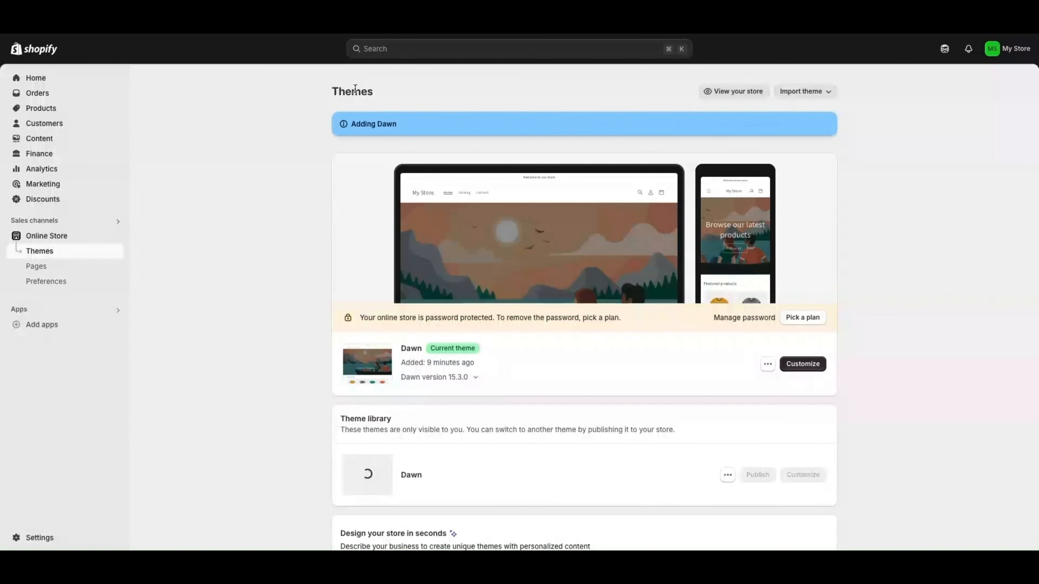
# Customize the current Dawn theme once the second Dawn copy is added
pyautogui.click(808, 366)
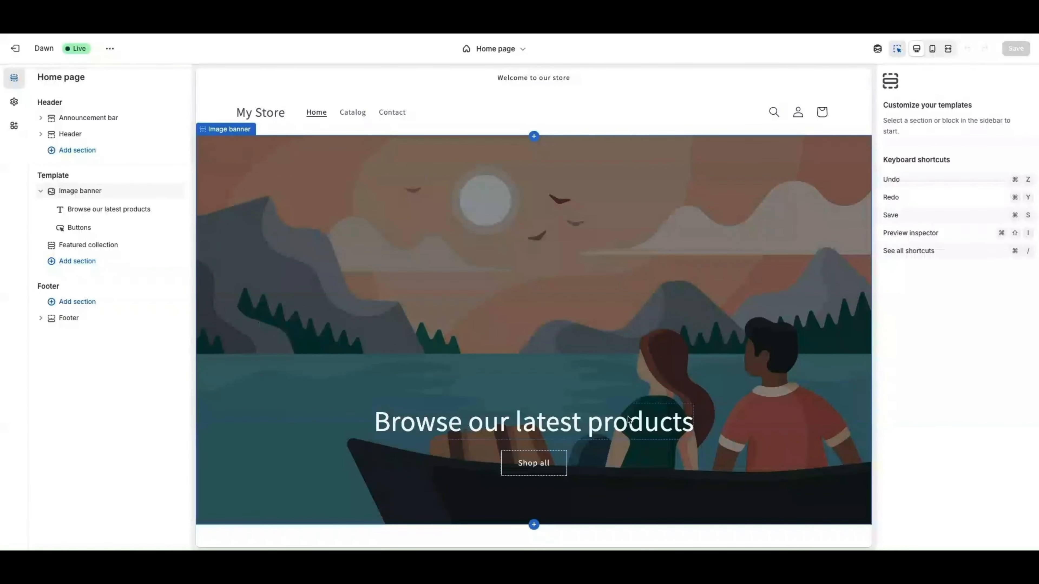
pyautogui.scroll(-2, 432, 201)
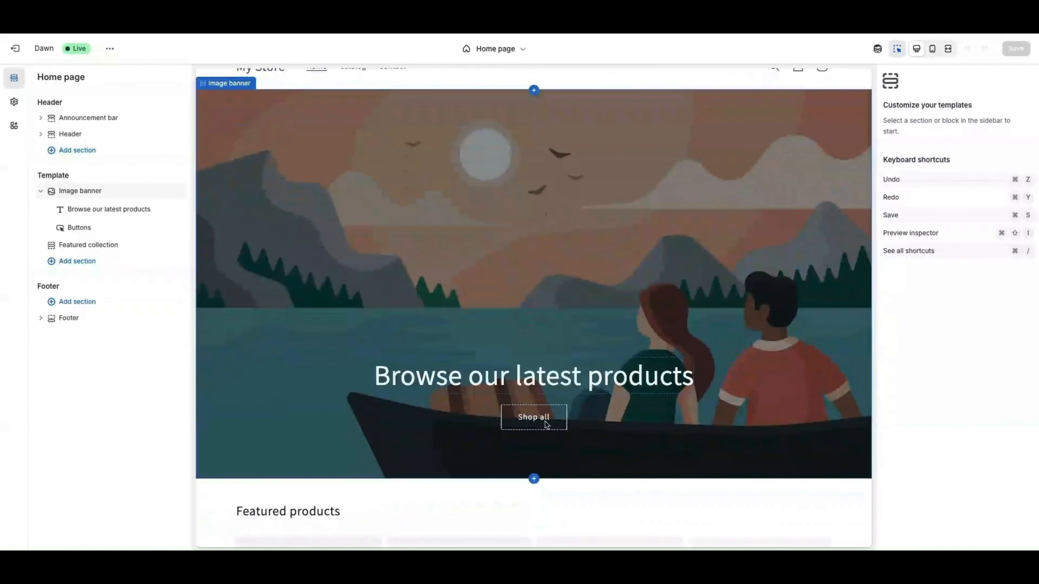
pyautogui.scroll(2, 494, 180)
pyautogui.scroll(-1, 492, 185)
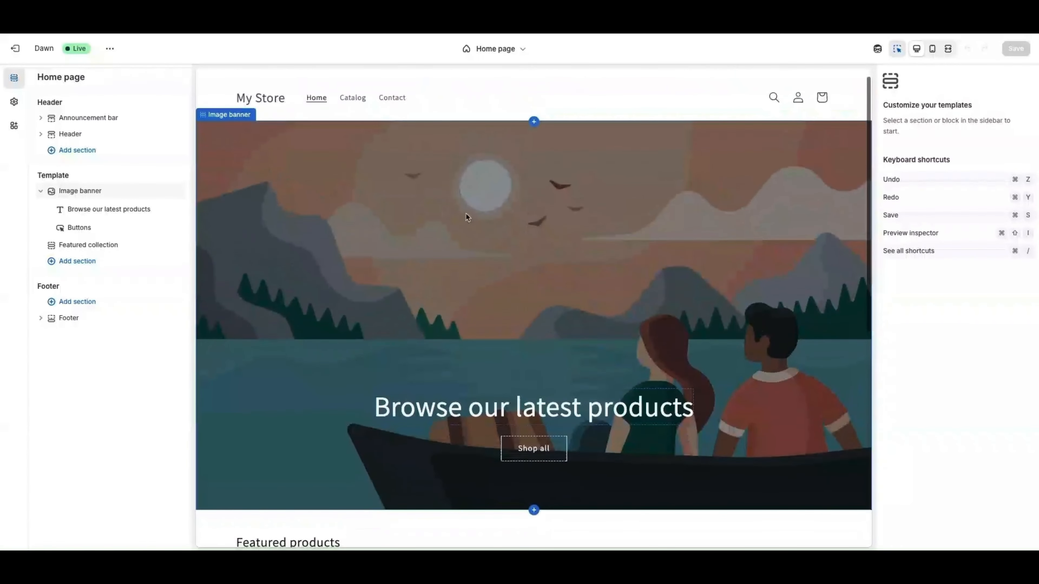
pyautogui.click(353, 97)
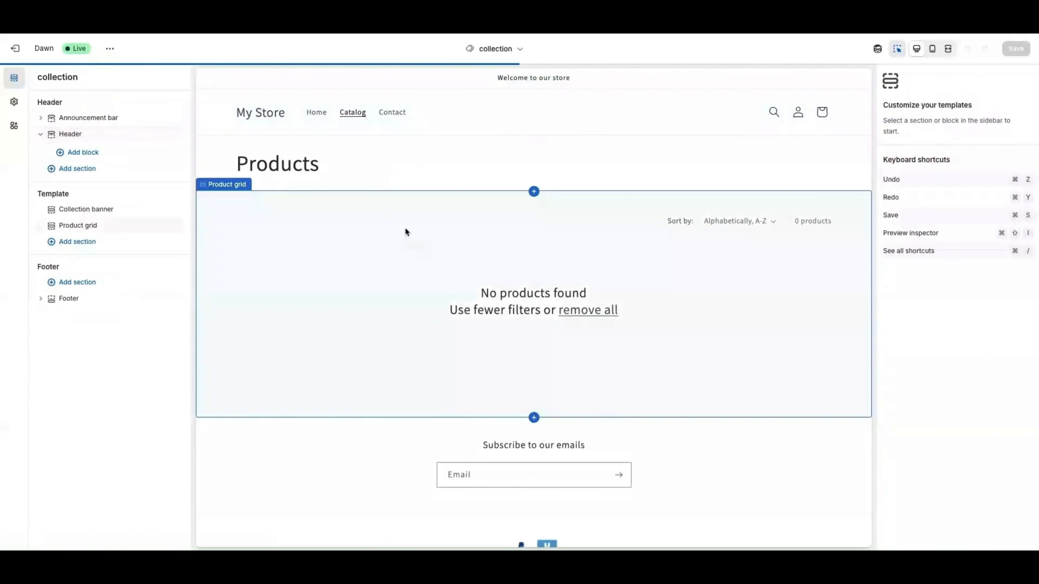
pyautogui.click(310, 115)
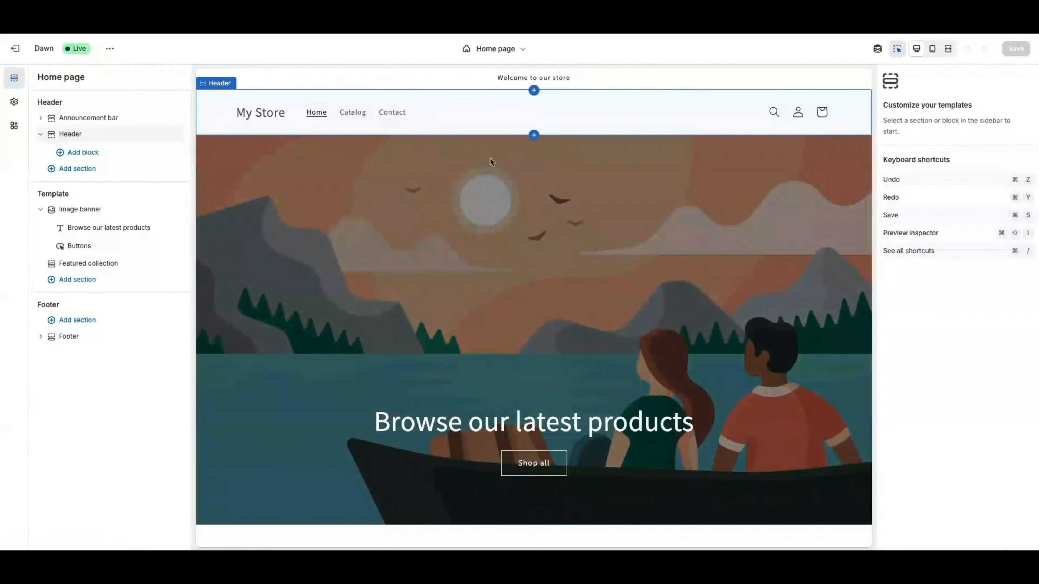
pyautogui.scroll(-2, 575, 260)
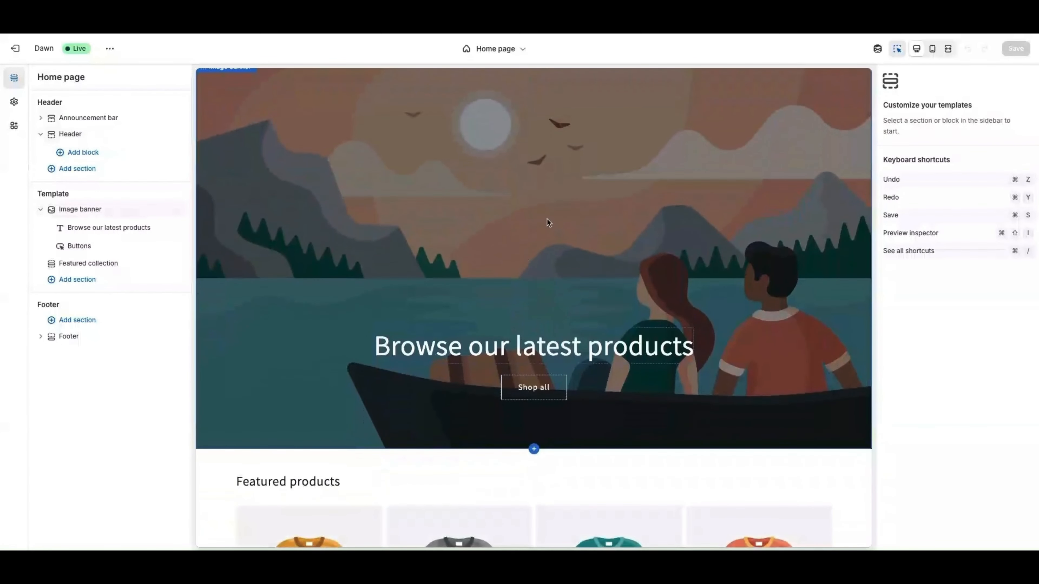
pyautogui.scroll(2, 559, 207)
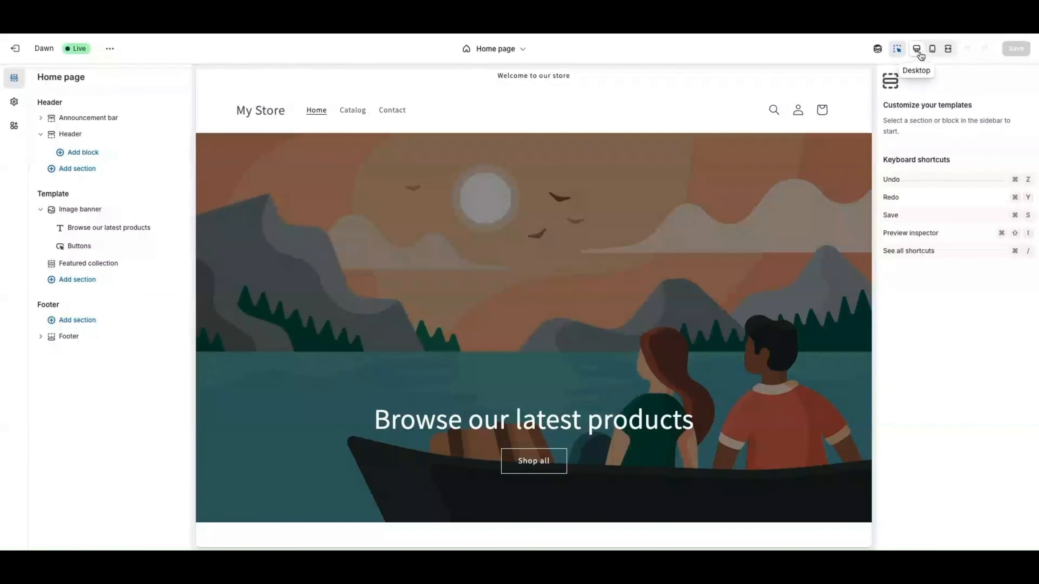
pyautogui.click(932, 49)
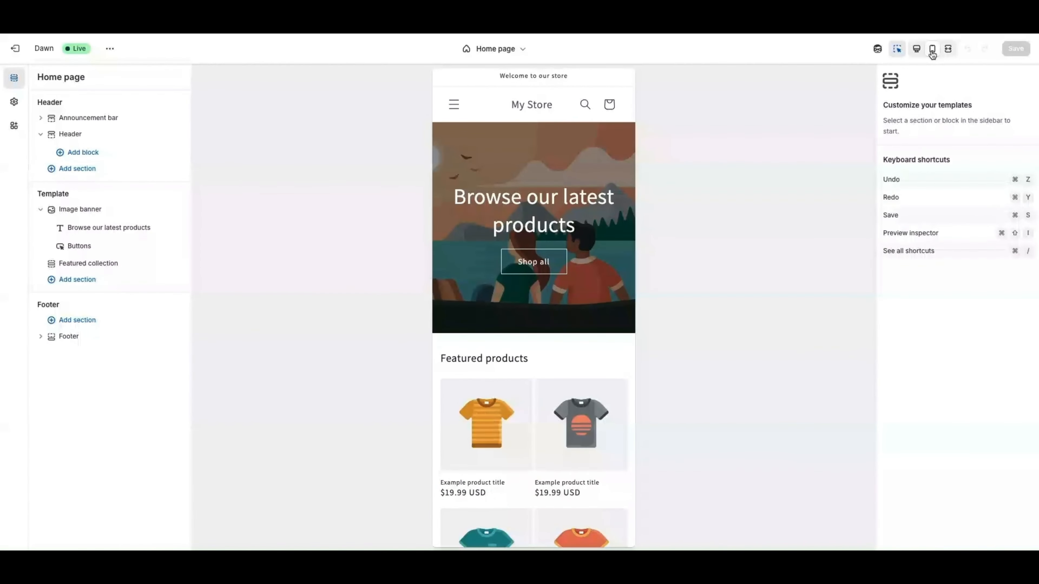
pyautogui.click(917, 50)
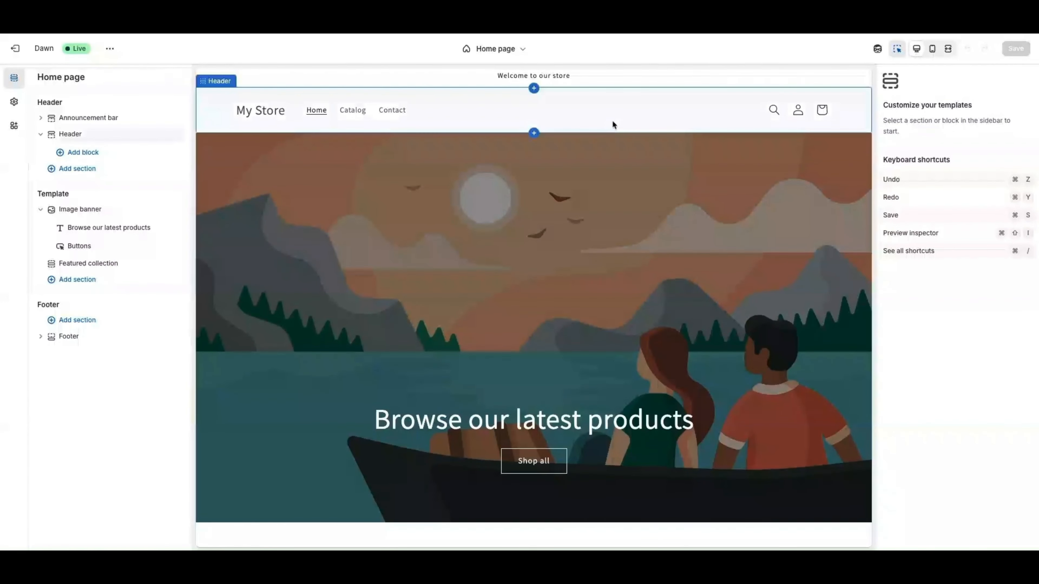
# Look through the Announcement bar's 'Welcome to our store' block and Header, then open Image banner settings
pyautogui.click(39, 136)
pyautogui.click(53, 119)
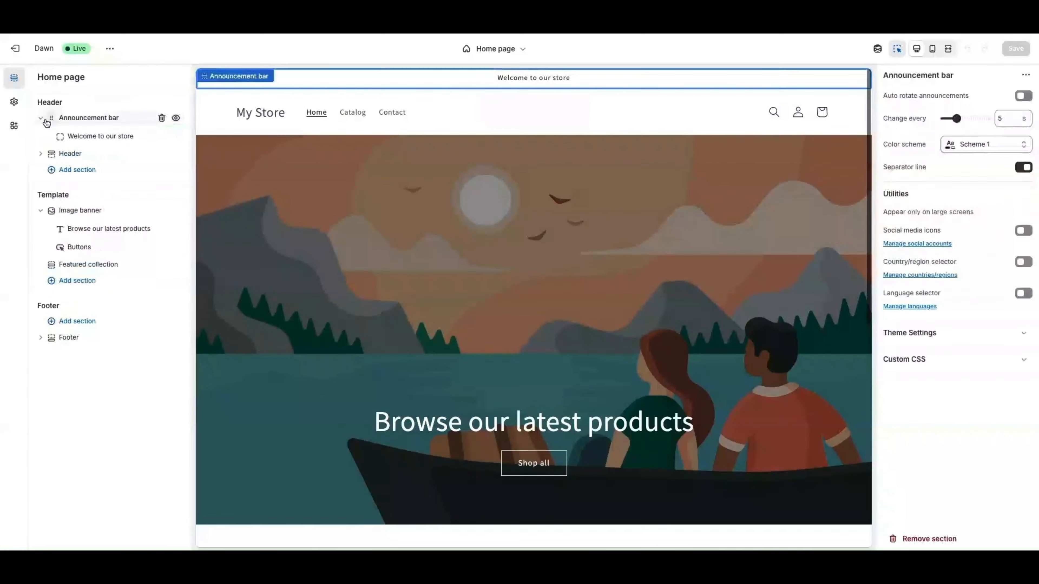
pyautogui.click(94, 136)
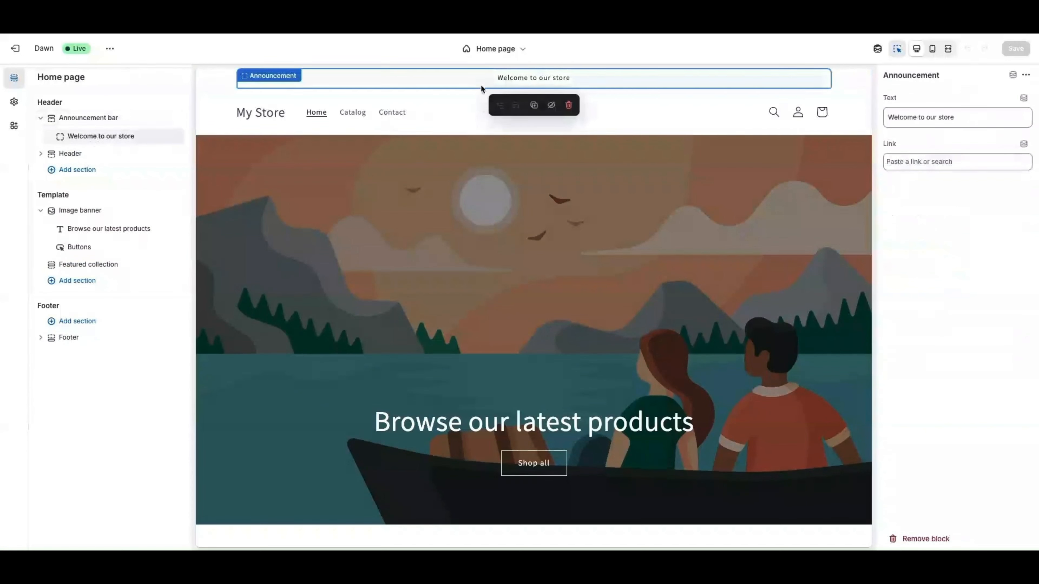
pyautogui.click(71, 154)
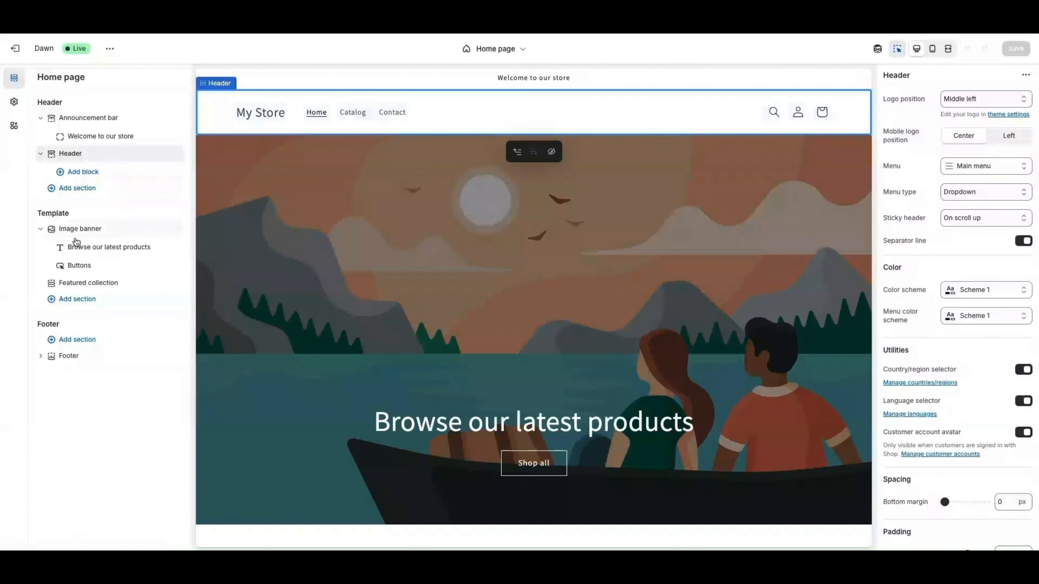
pyautogui.click(82, 229)
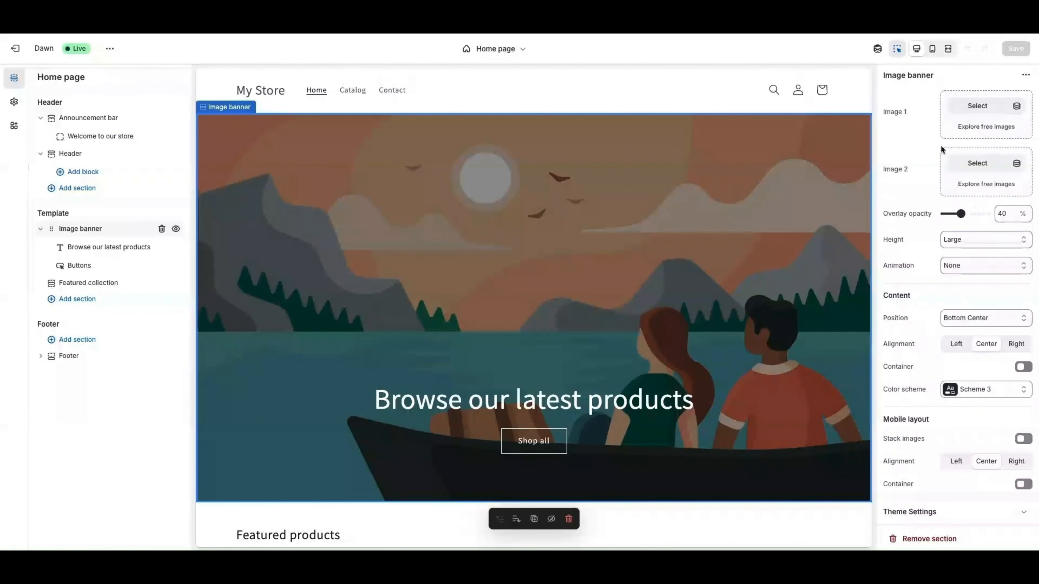
# Set the Image banner overlay opacity to 50% and its colour scheme to Scheme 5
pyautogui.moveTo(960, 214); pyautogui.dragTo(935, 216)
pyautogui.moveTo(949, 213); pyautogui.dragTo(965, 214)
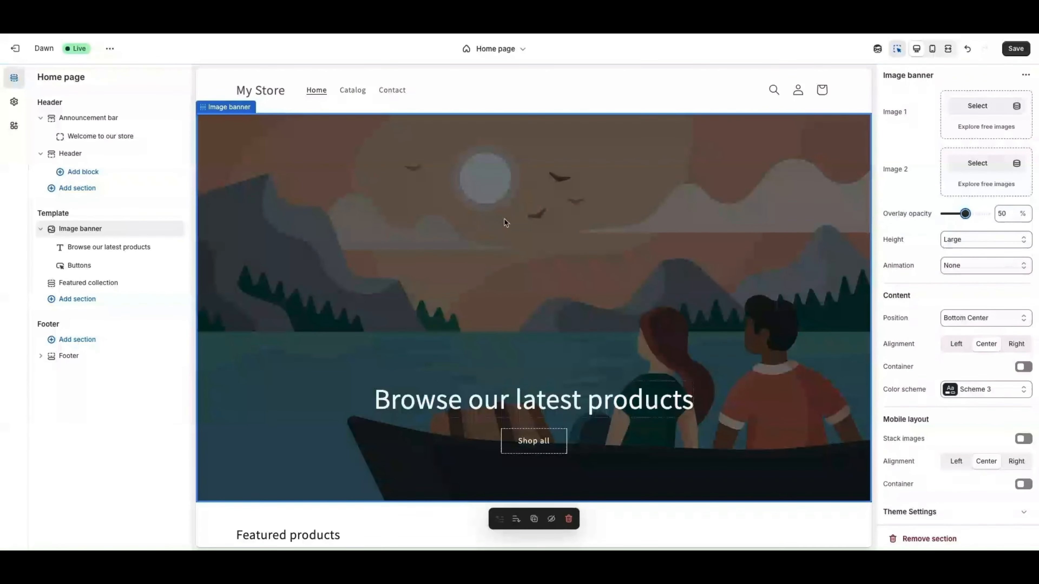
pyautogui.click(961, 389)
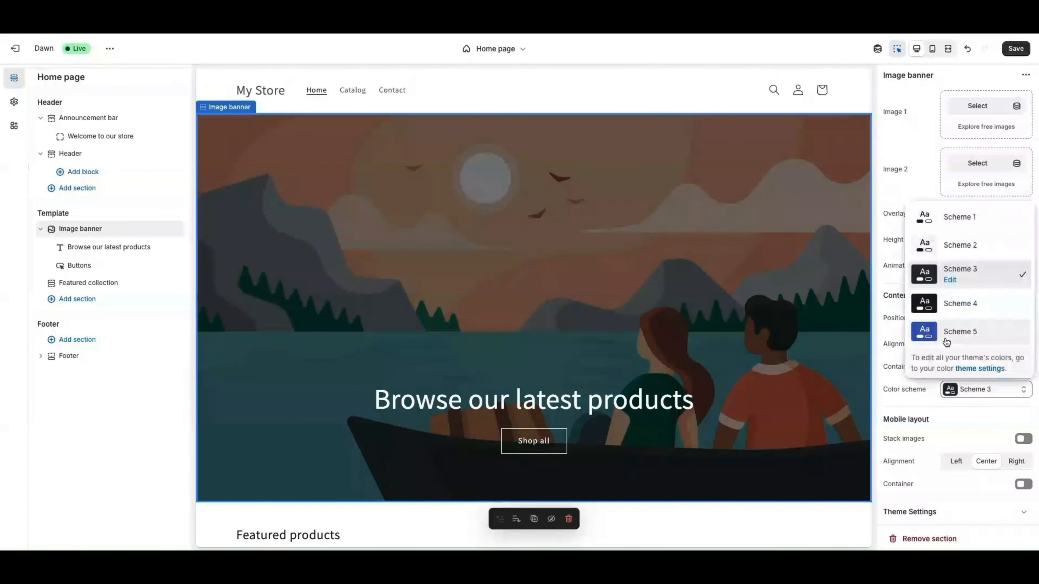
pyautogui.click(929, 334)
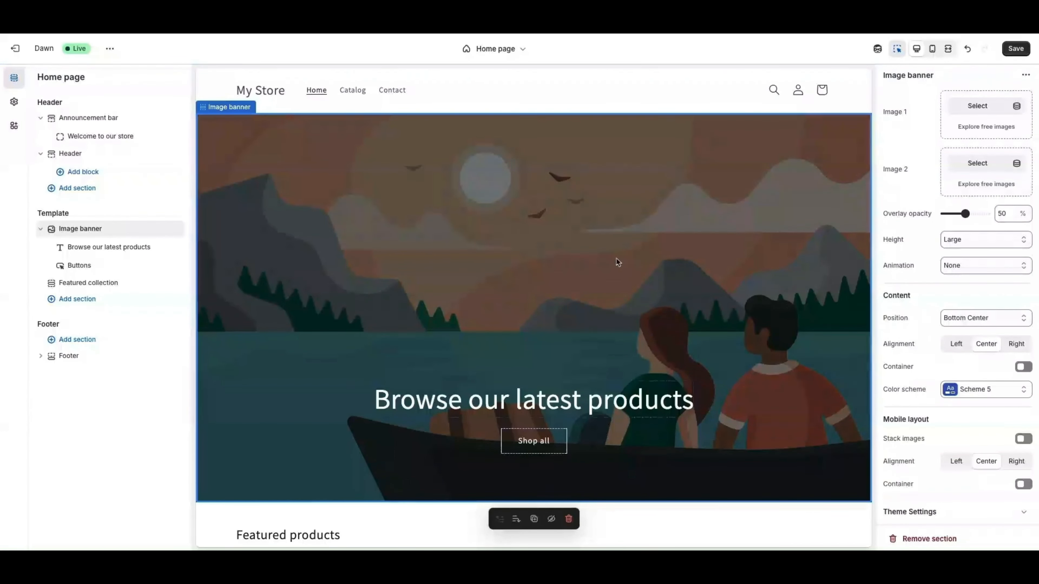
pyautogui.scroll(-10, 617, 261)
pyautogui.scroll(1, 624, 258)
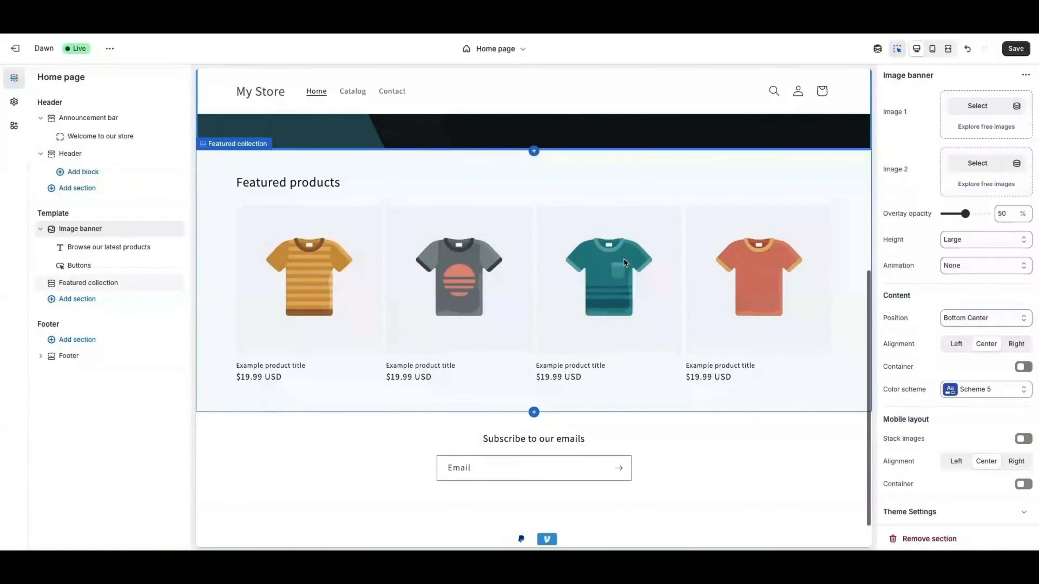
# Replace the banner heading with 'Change this to what you want it to be' and keep it Large
pyautogui.click(102, 252)
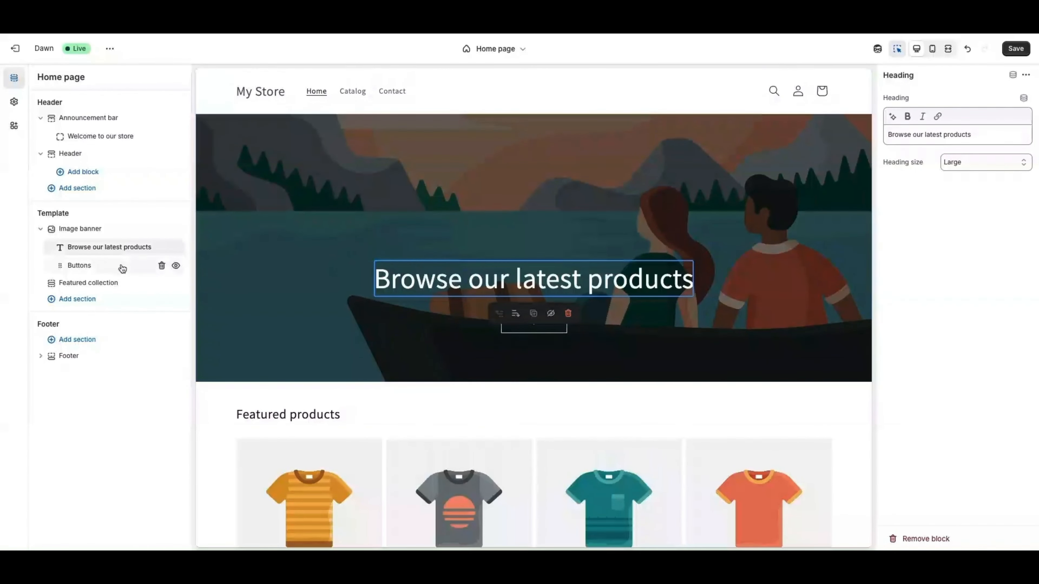
pyautogui.click(423, 282)
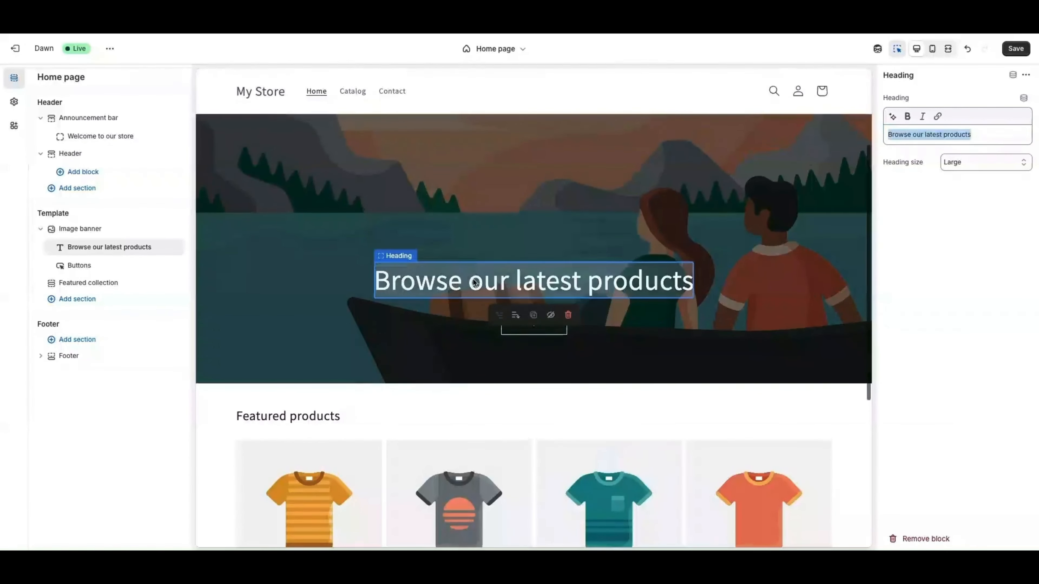
pyautogui.write('Change thi')
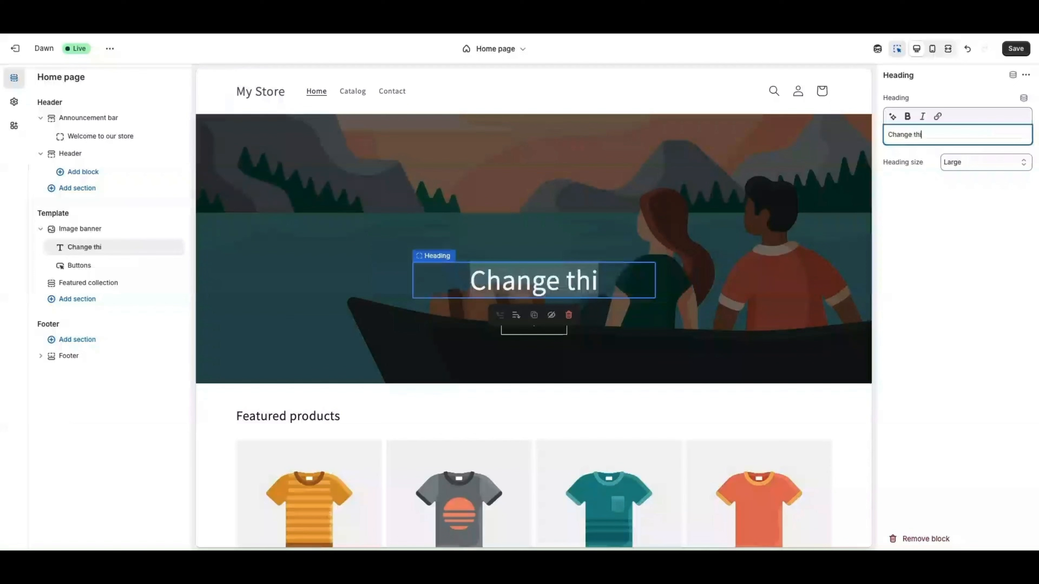
pyautogui.write('s to what you')
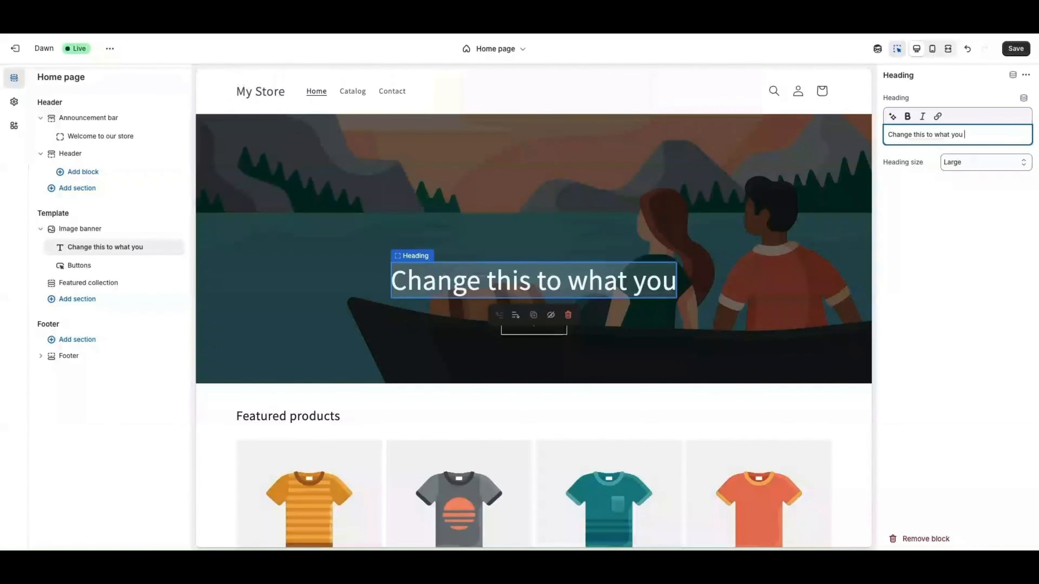
pyautogui.write(' want it to')
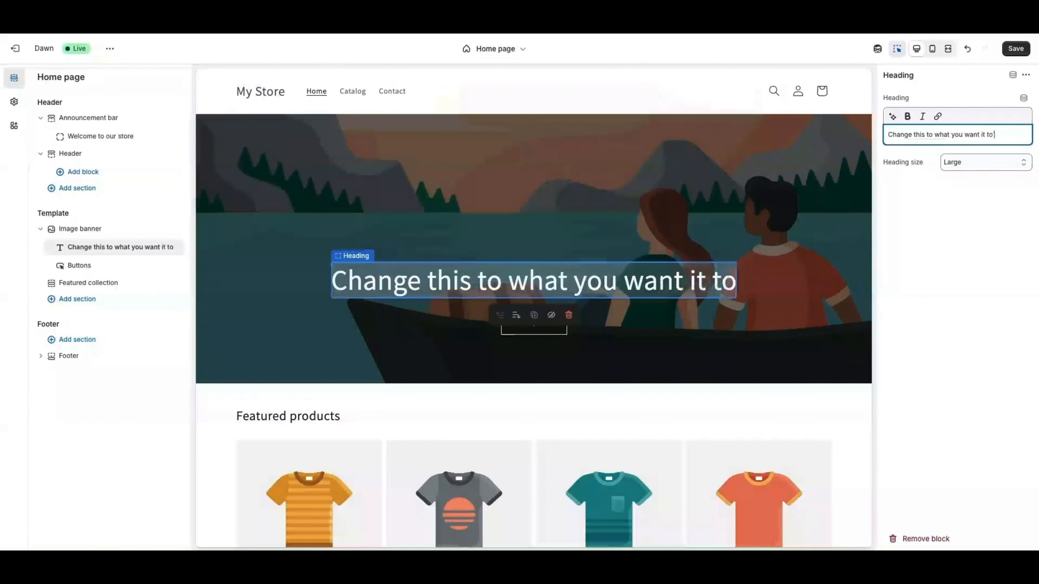
pyautogui.write(' be')
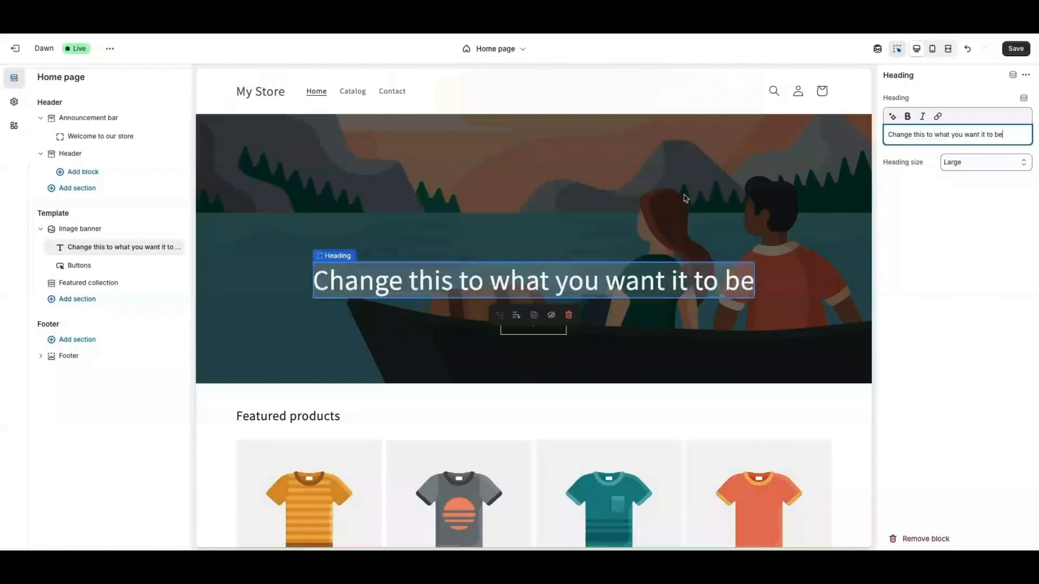
pyautogui.click(970, 162)
pyautogui.click(961, 187)
pyautogui.click(961, 167)
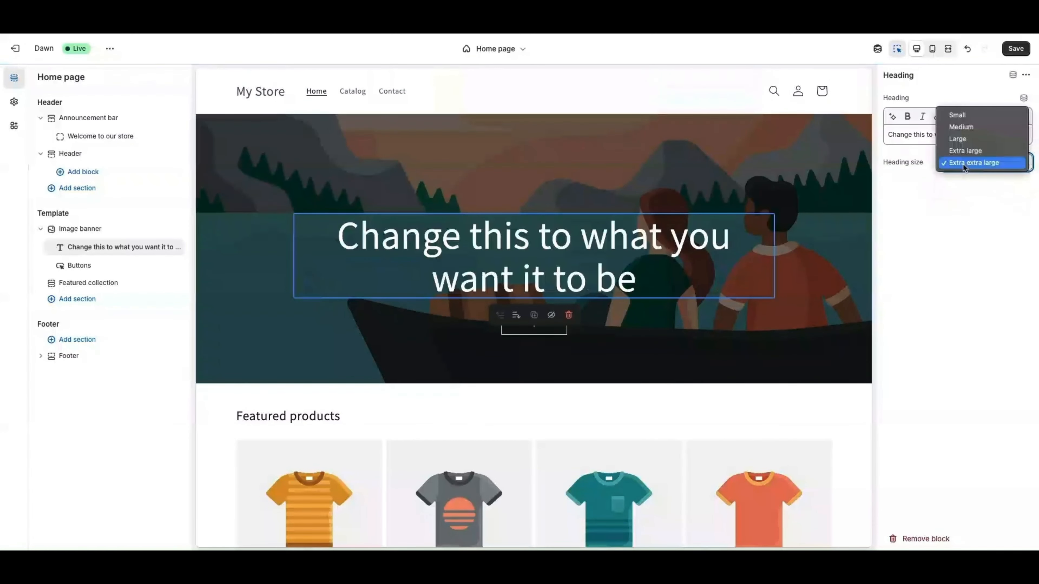
pyautogui.click(963, 141)
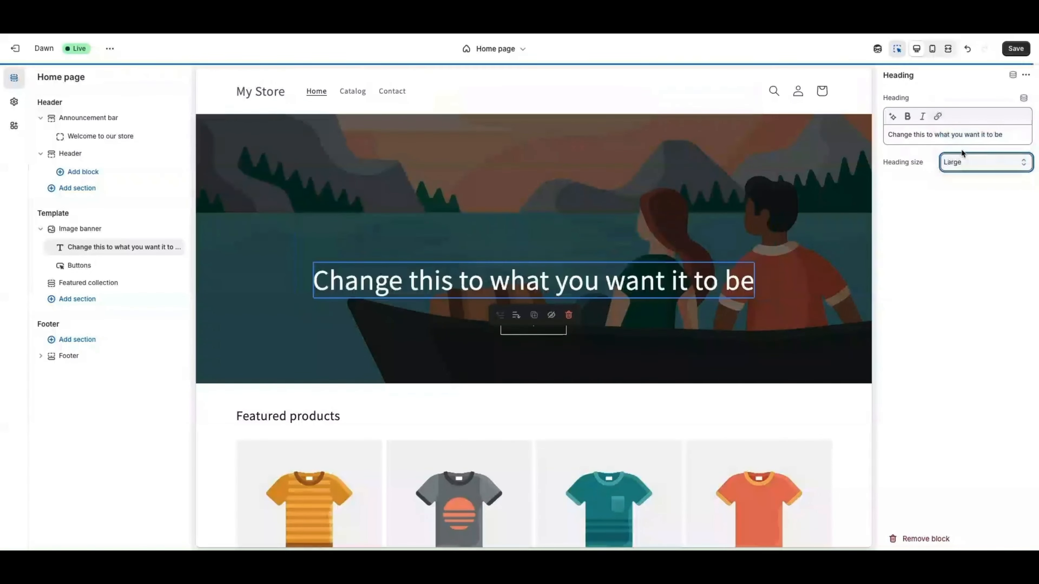
pyautogui.click(933, 52)
# Return to the desktop preview, leave the heading unbolded, and open the banner's Buttons block
pyautogui.scroll(3, 527, 149)
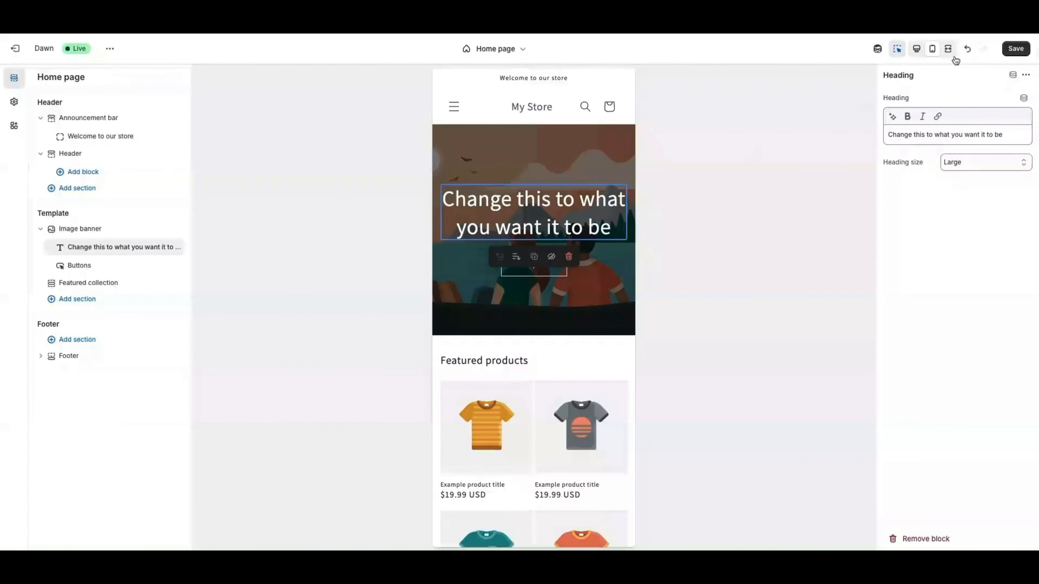
pyautogui.click(915, 52)
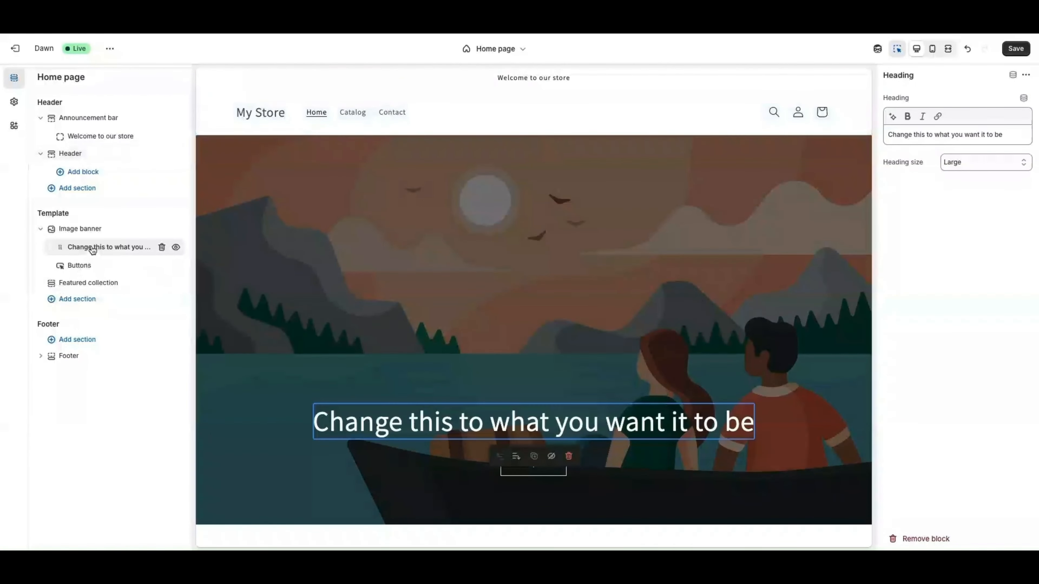
pyautogui.scroll(-1, 531, 356)
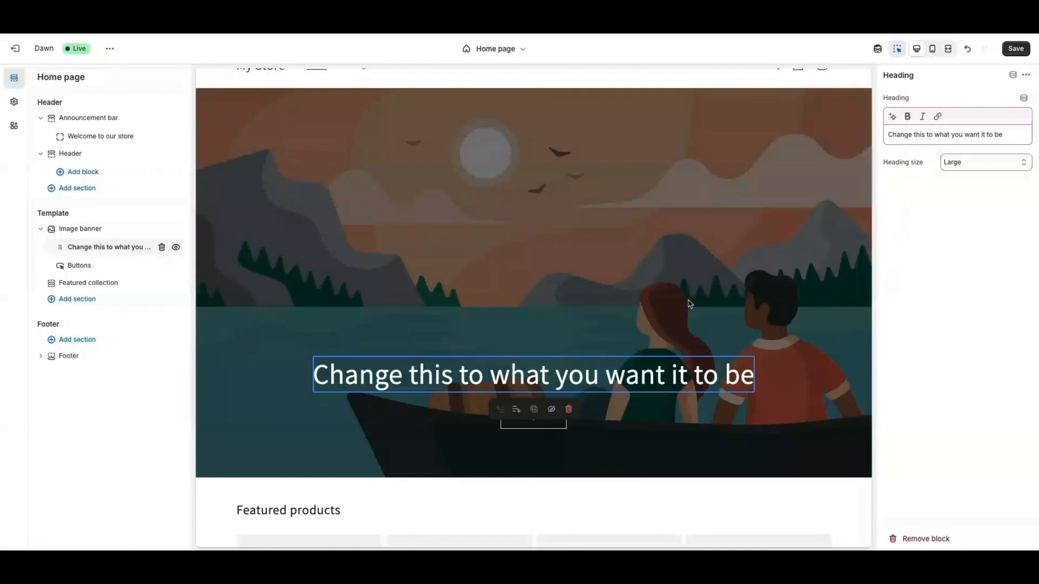
pyautogui.click(617, 358)
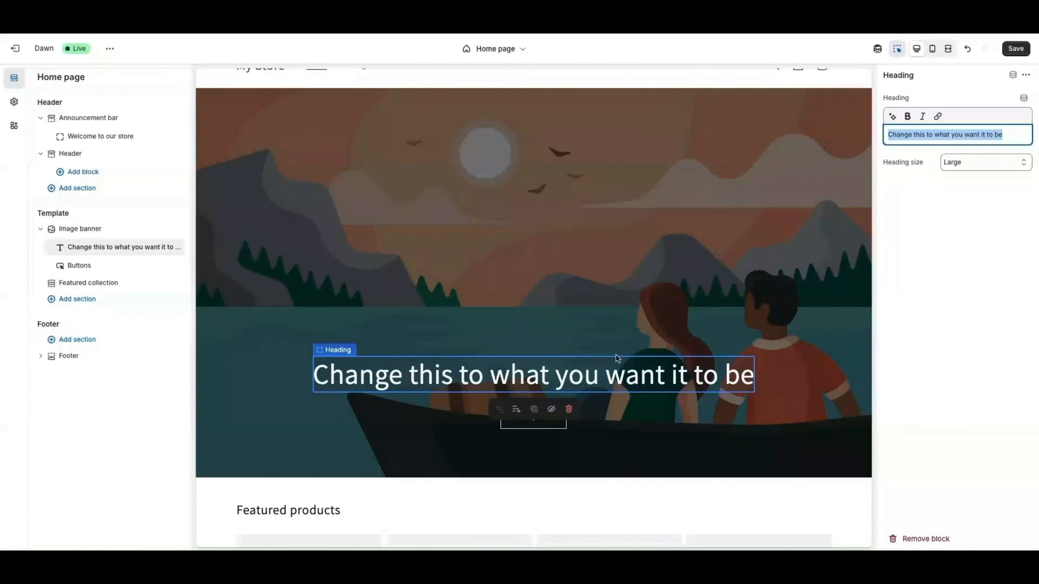
pyautogui.click(907, 117)
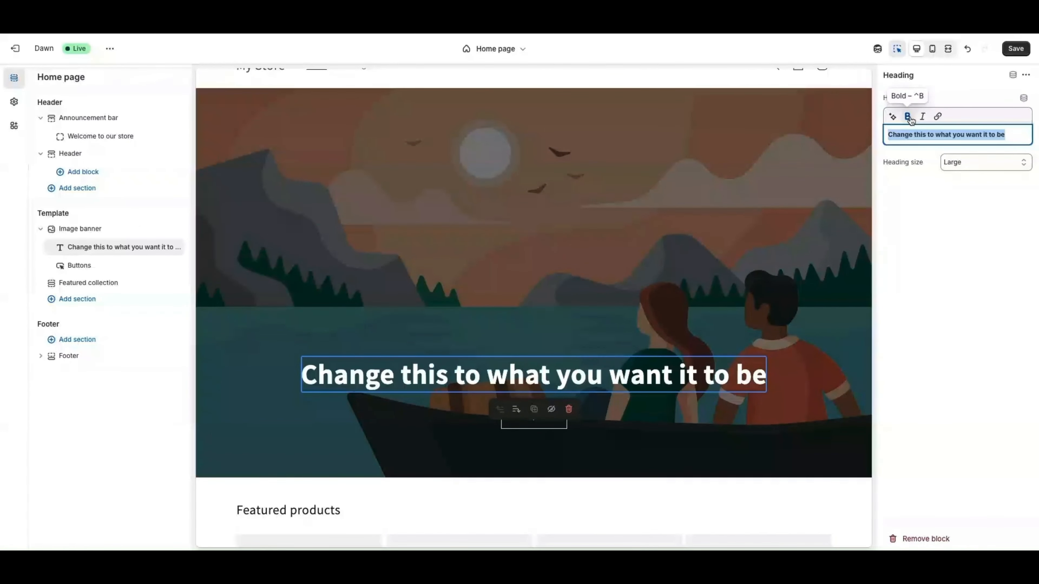
pyautogui.click(907, 116)
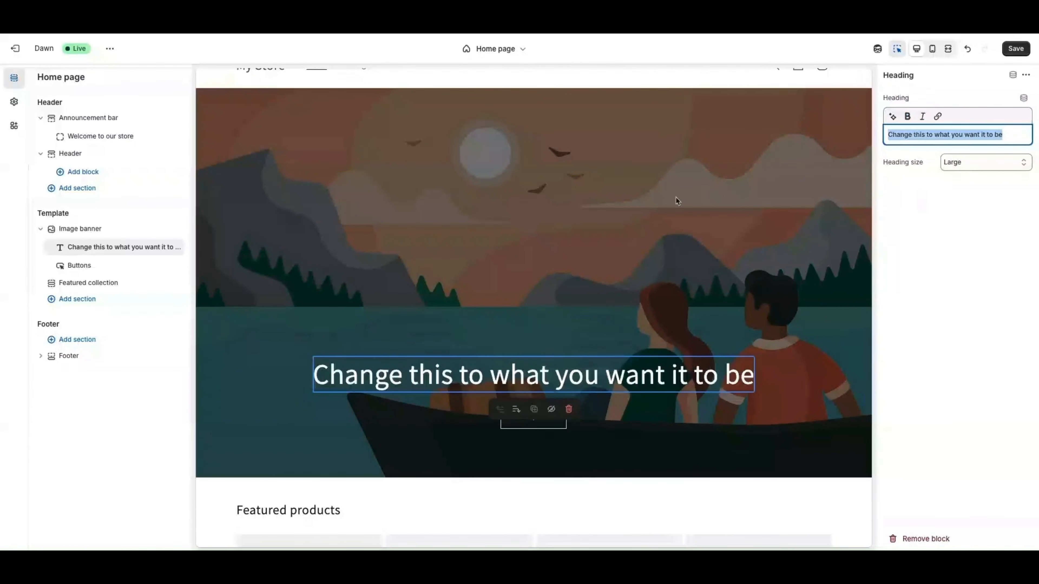
pyautogui.click(77, 266)
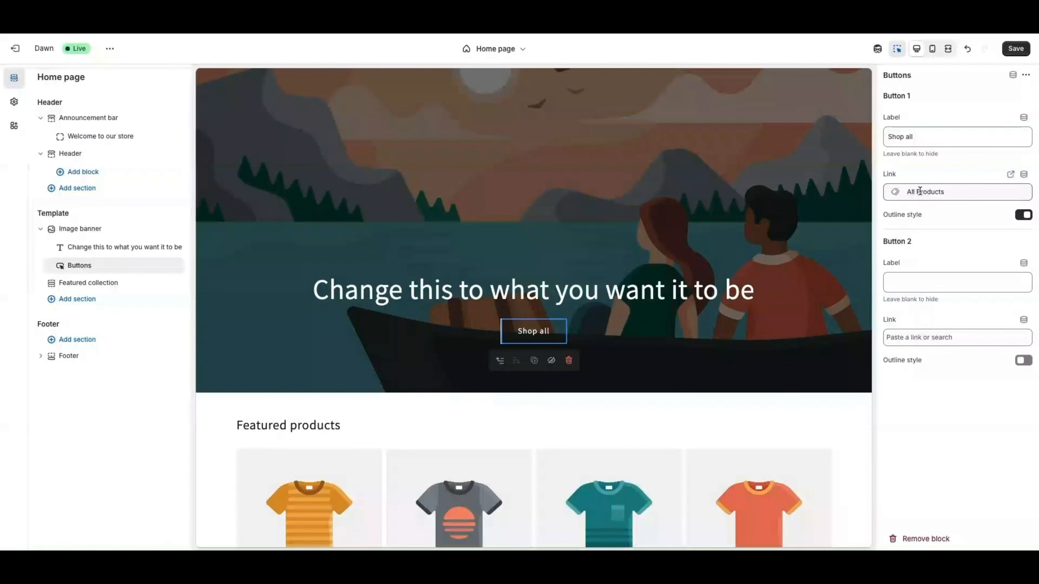
pyautogui.moveTo(915, 138); pyautogui.dragTo(890, 139)
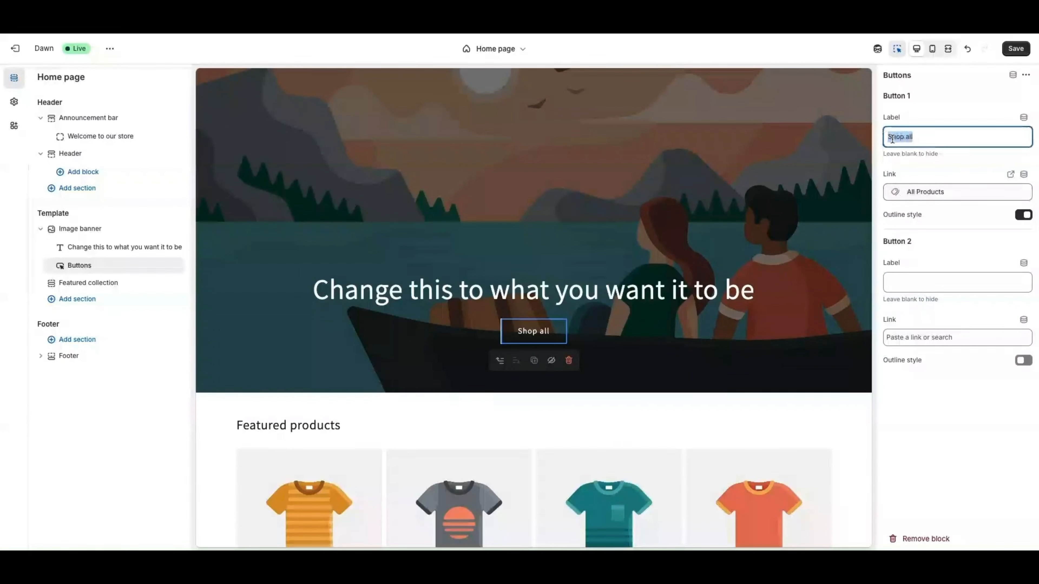
pyautogui.write('Sh')
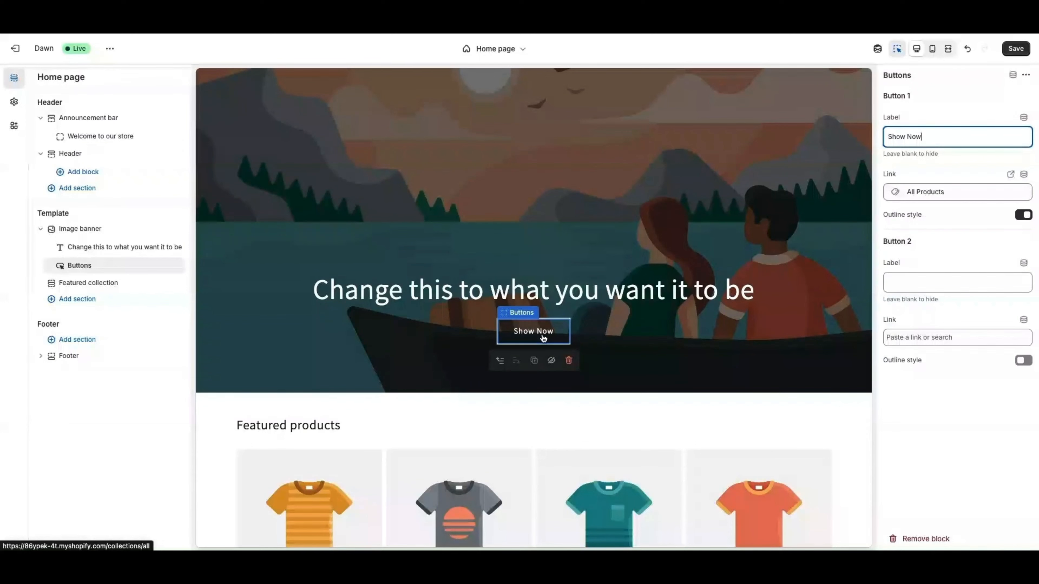
pyautogui.click(541, 281)
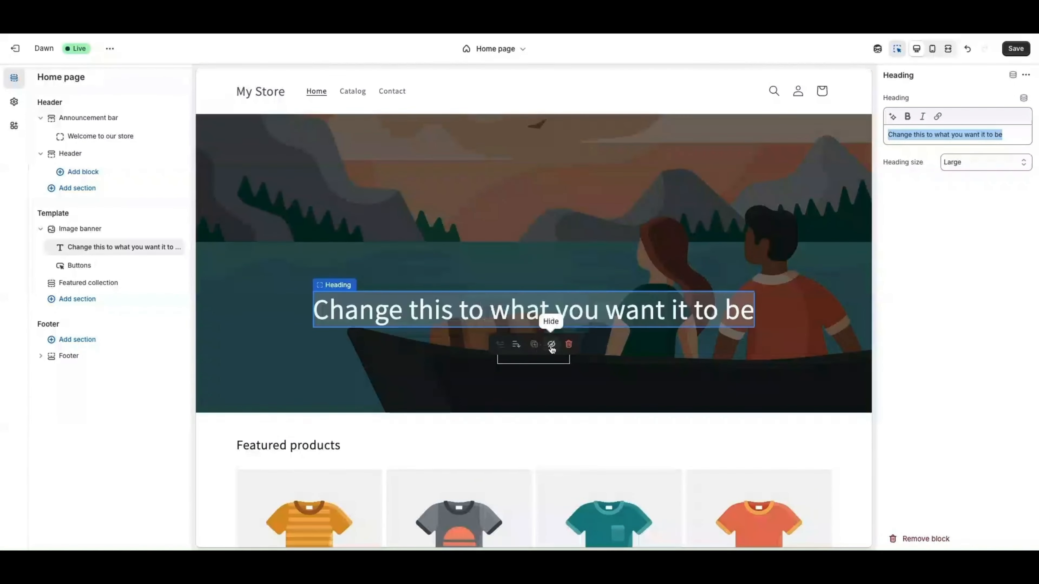
pyautogui.click(550, 344)
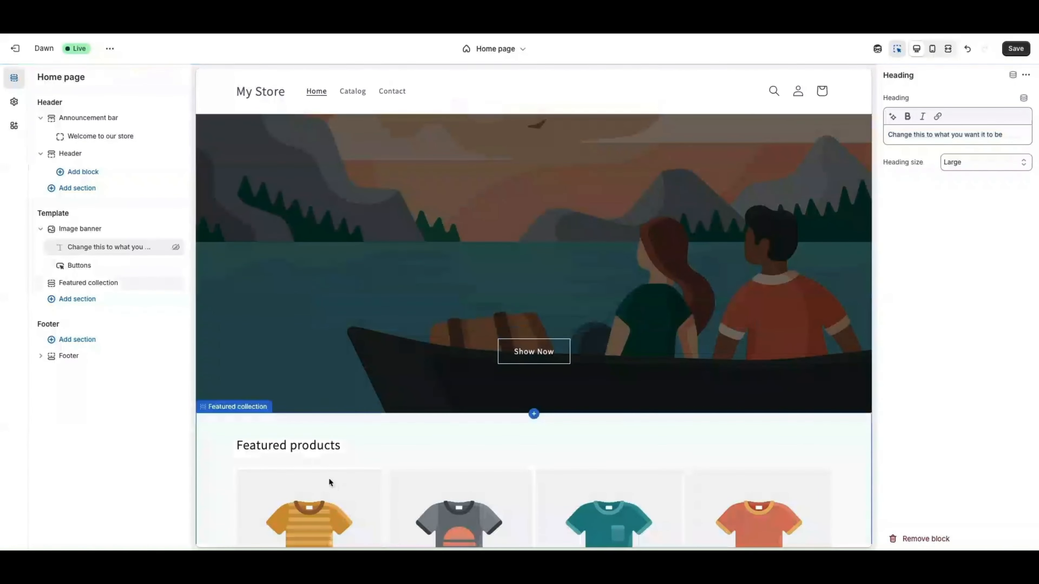
pyautogui.click(176, 249)
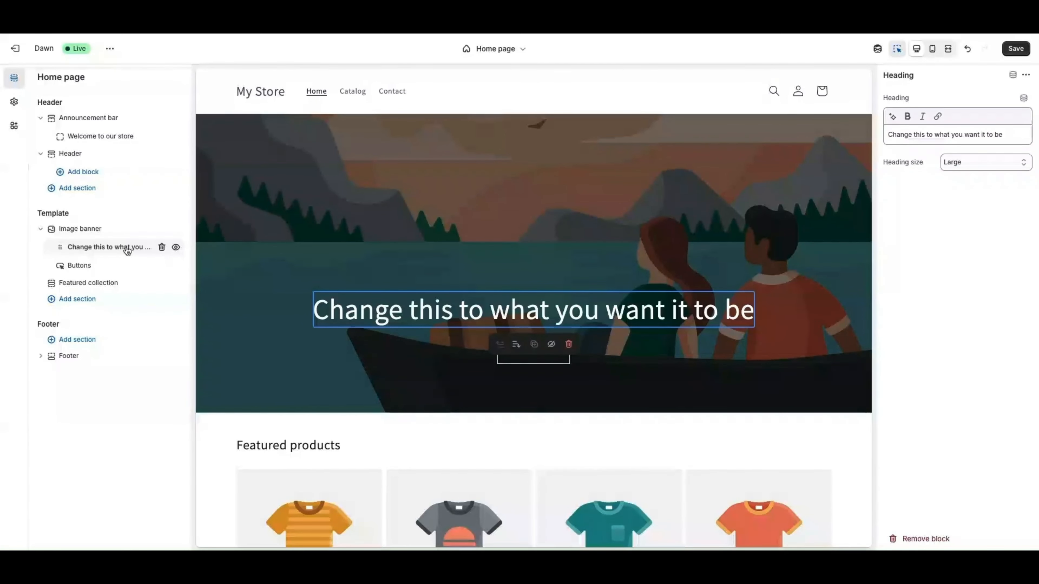
pyautogui.scroll(-7, 540, 348)
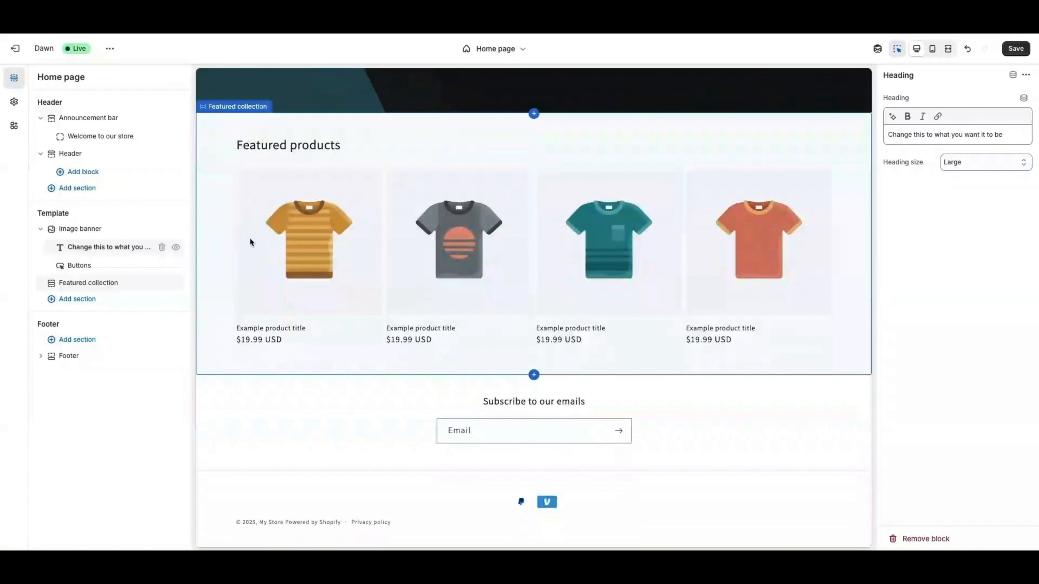
# Select the Featured collection section and apply colour scheme Scheme 4
pyautogui.click(262, 244)
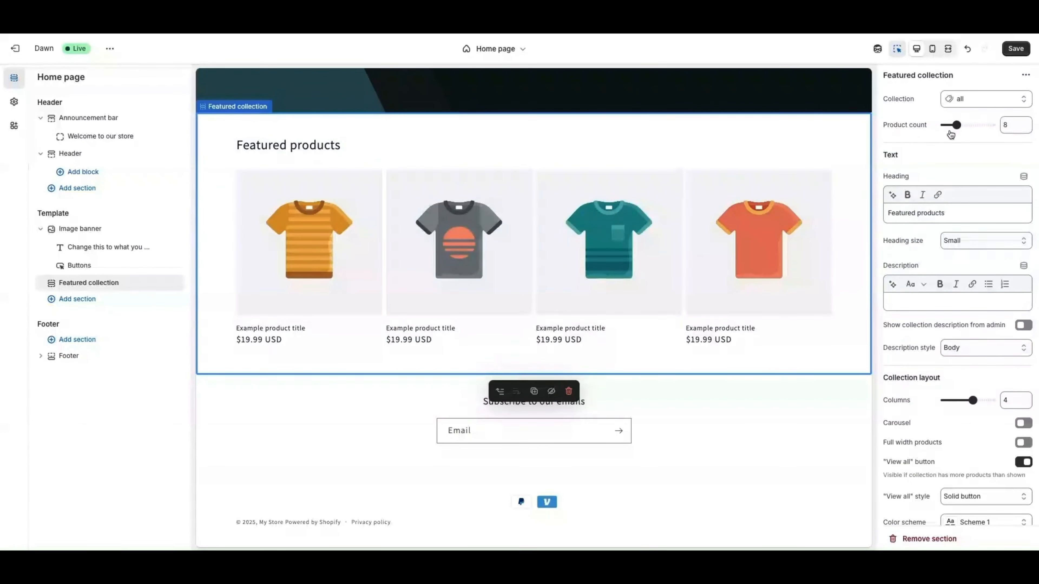
pyautogui.scroll(-3, 924, 183)
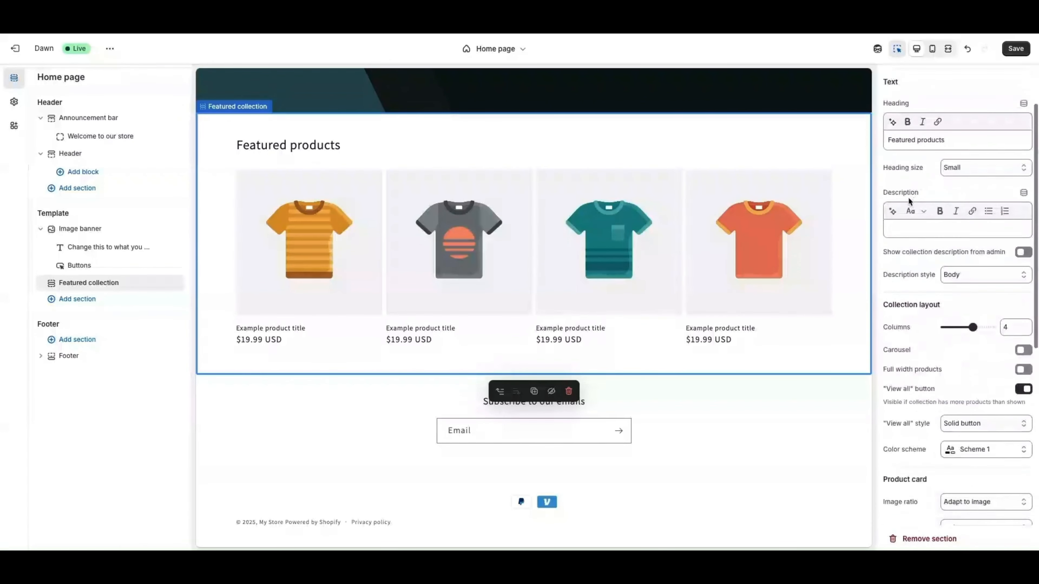
pyautogui.scroll(-3, 911, 263)
pyautogui.click(986, 327)
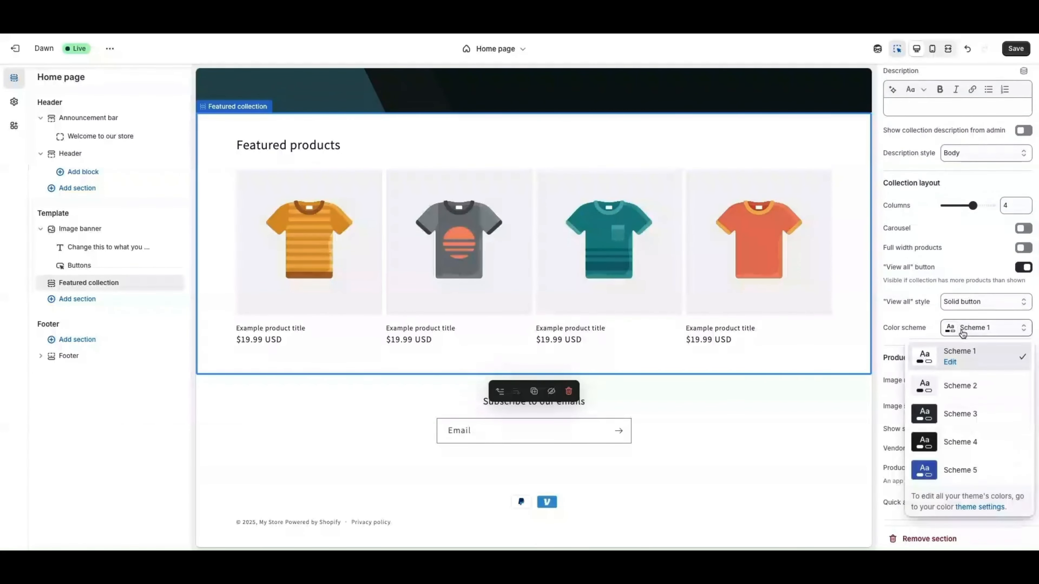
pyautogui.click(959, 444)
# Keep mobile columns at 2 and the View all style as Solid button
pyautogui.scroll(4, 466, 135)
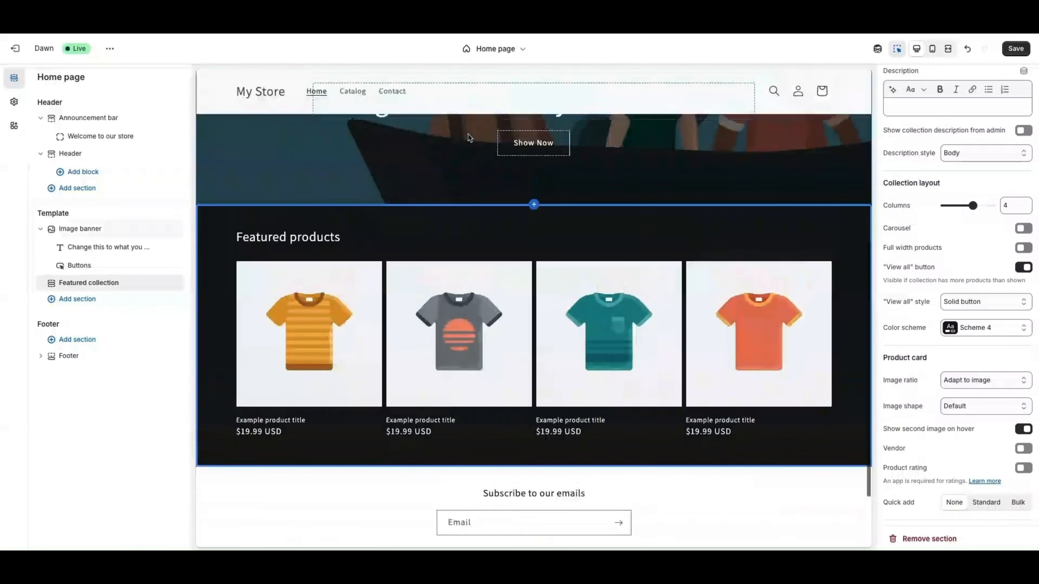
pyautogui.scroll(-4, 468, 140)
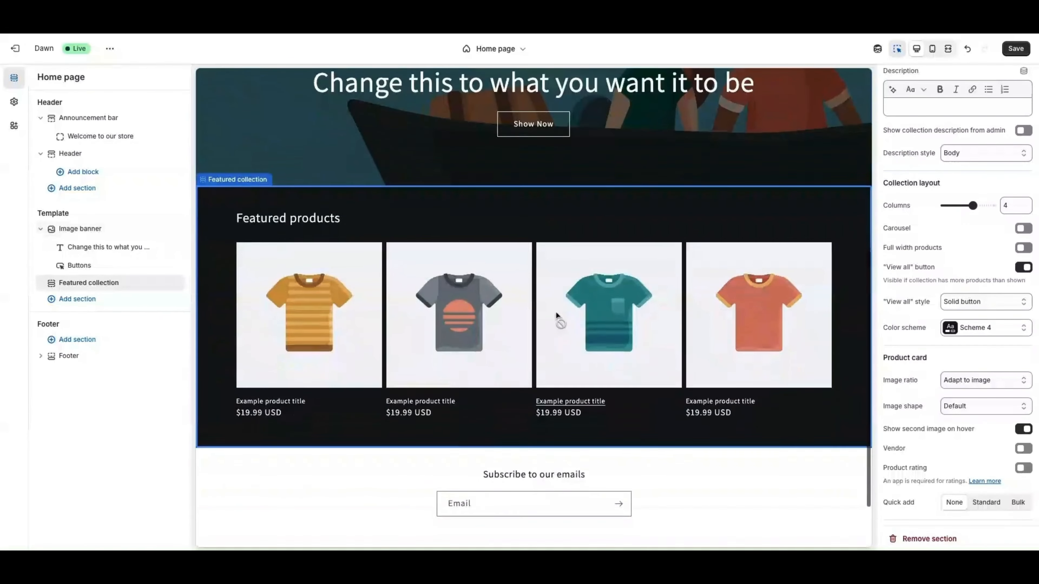
pyautogui.scroll(-5, 890, 405)
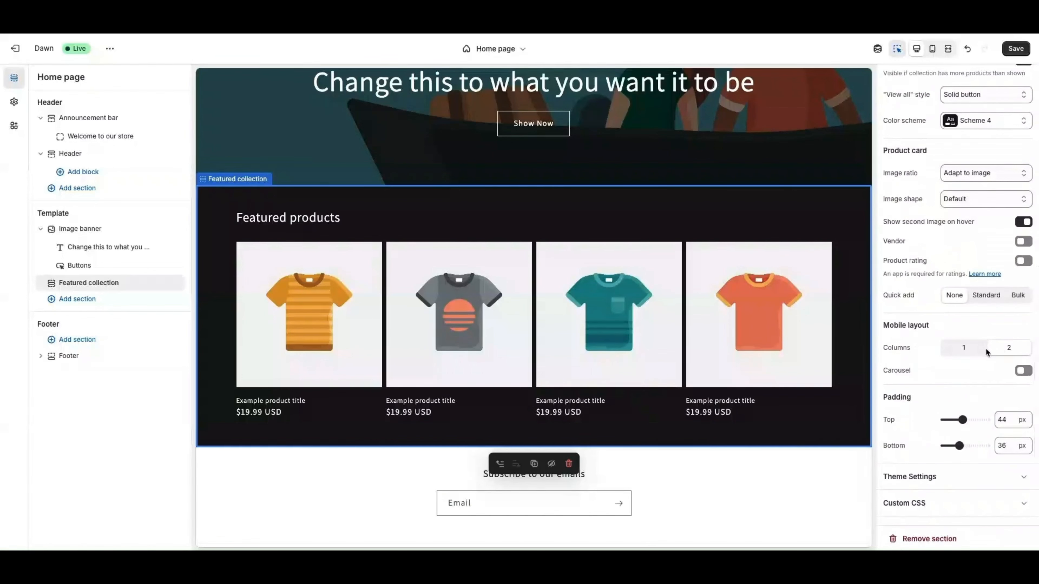
pyautogui.click(965, 354)
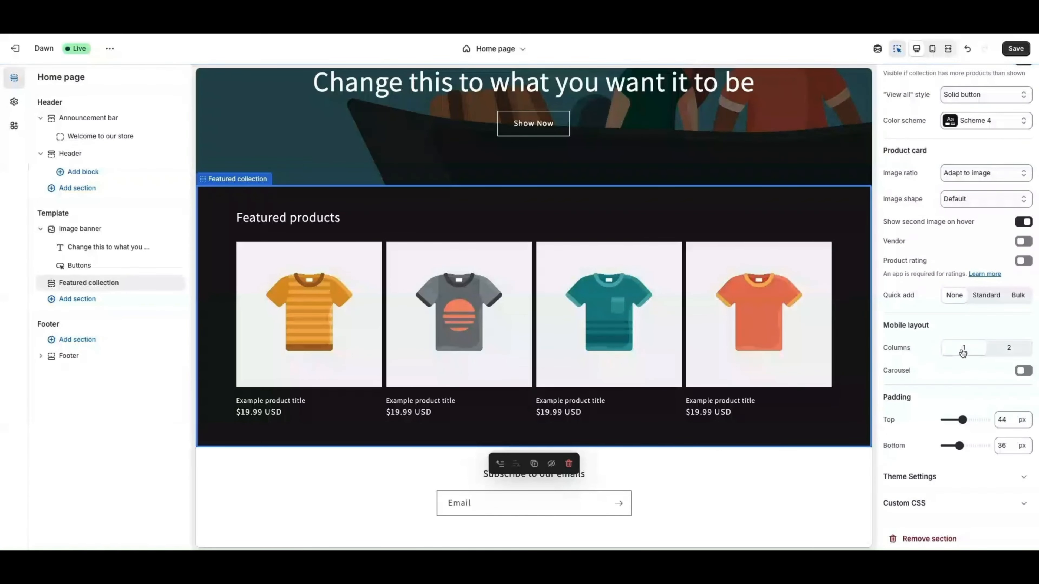
pyautogui.click(1008, 349)
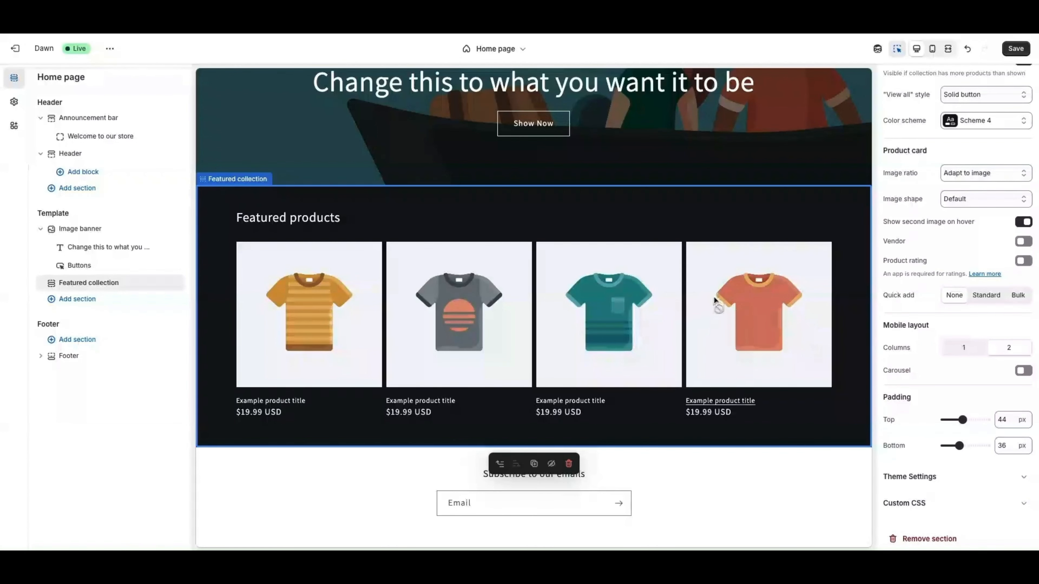
pyautogui.scroll(-1, 703, 317)
pyautogui.scroll(1, 705, 317)
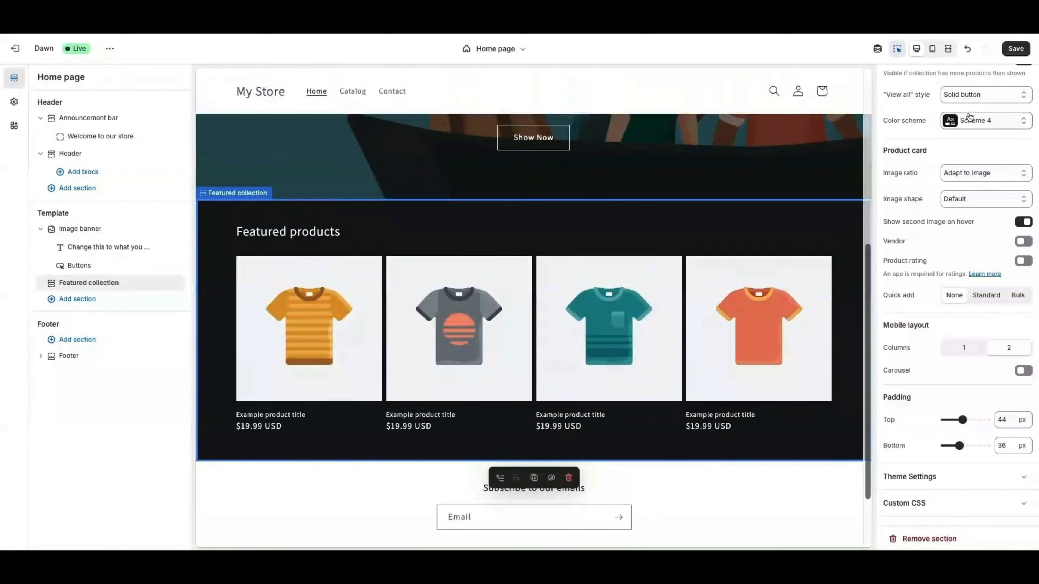
pyautogui.click(965, 96)
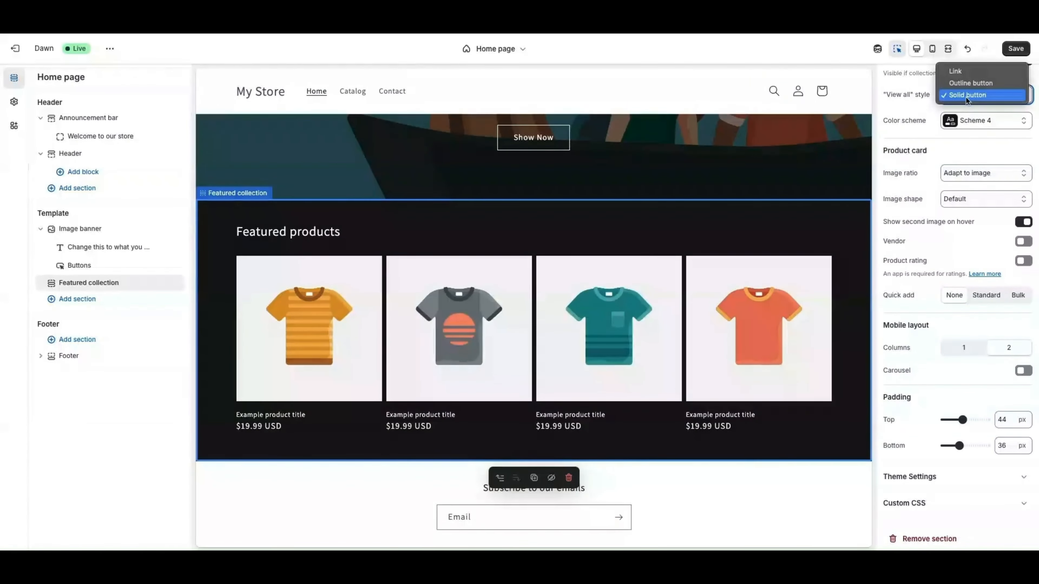
pyautogui.click(964, 100)
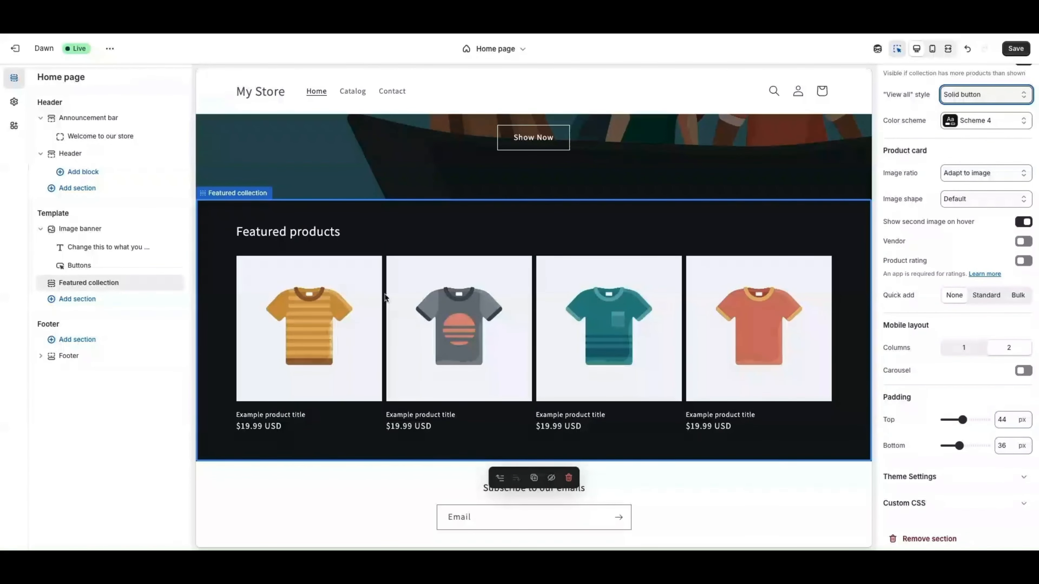
pyautogui.scroll(3, 328, 293)
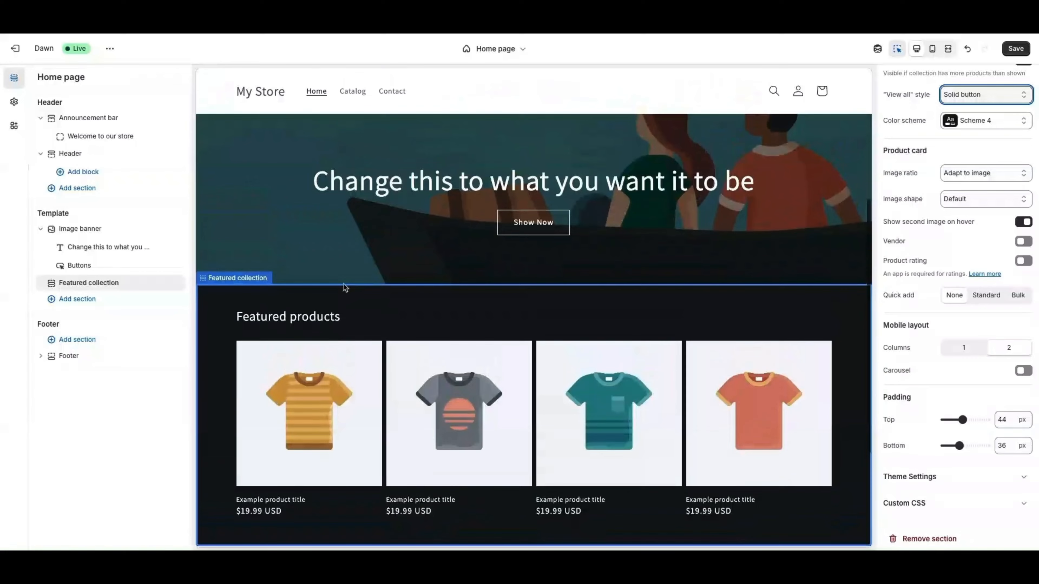
pyautogui.click(411, 180)
# Open Theme settings, expand Typography, Colors and Logo, and open the logo image picker
pyautogui.scroll(-6, 343, 245)
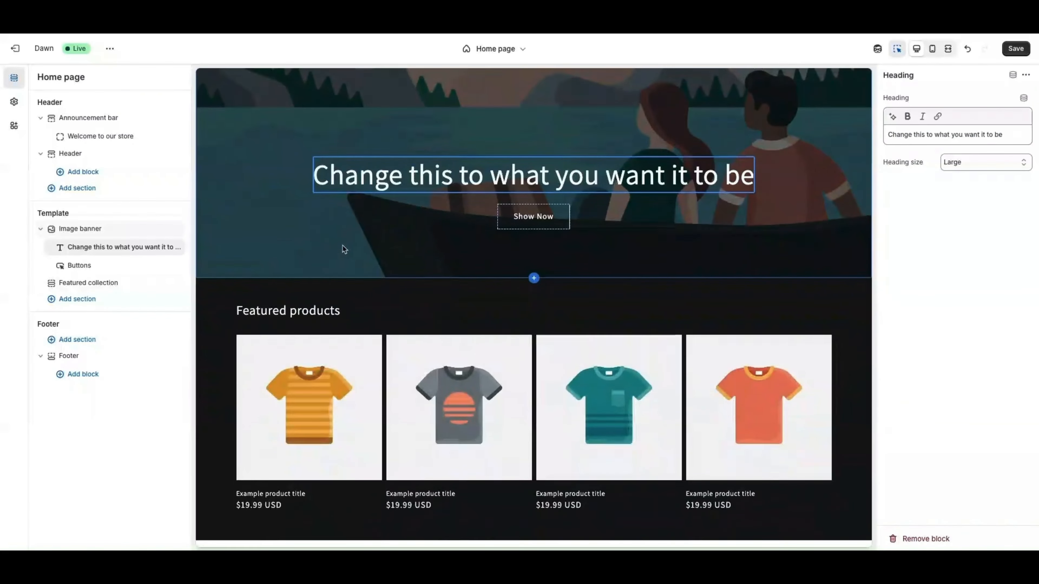
pyautogui.scroll(2, 324, 240)
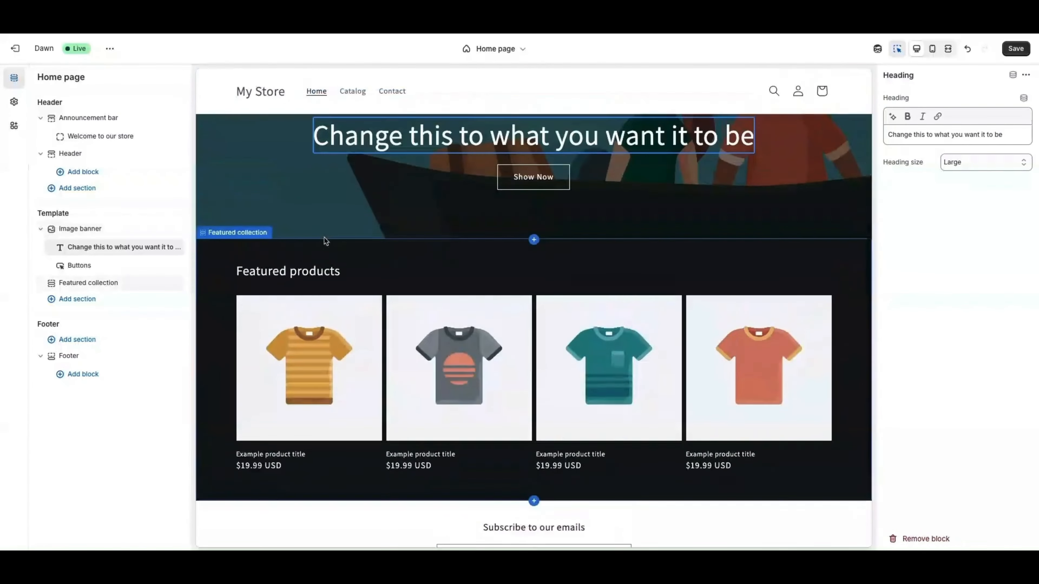
pyautogui.click(14, 102)
pyautogui.click(76, 158)
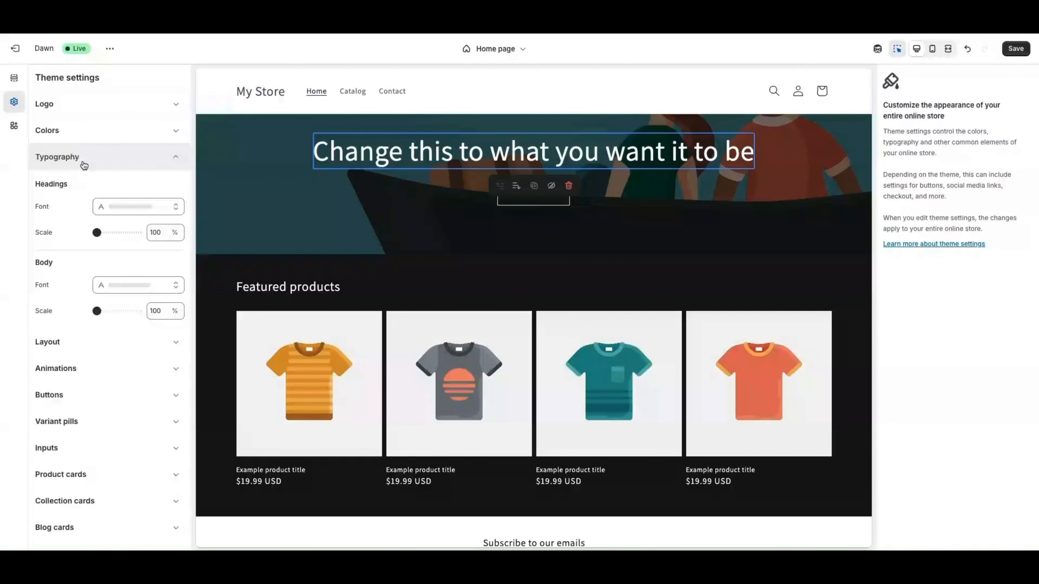
pyautogui.click(60, 130)
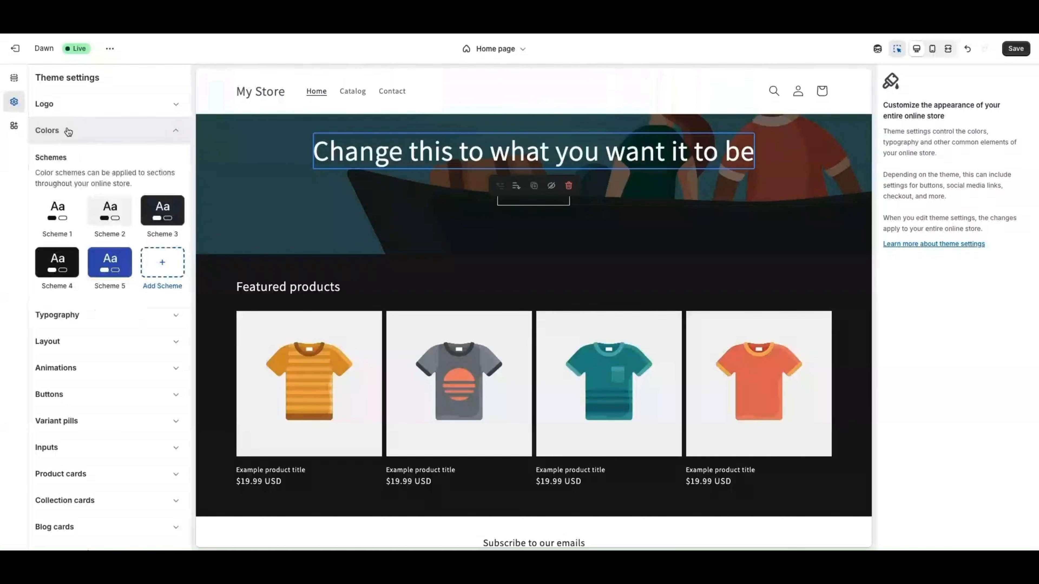
pyautogui.click(61, 107)
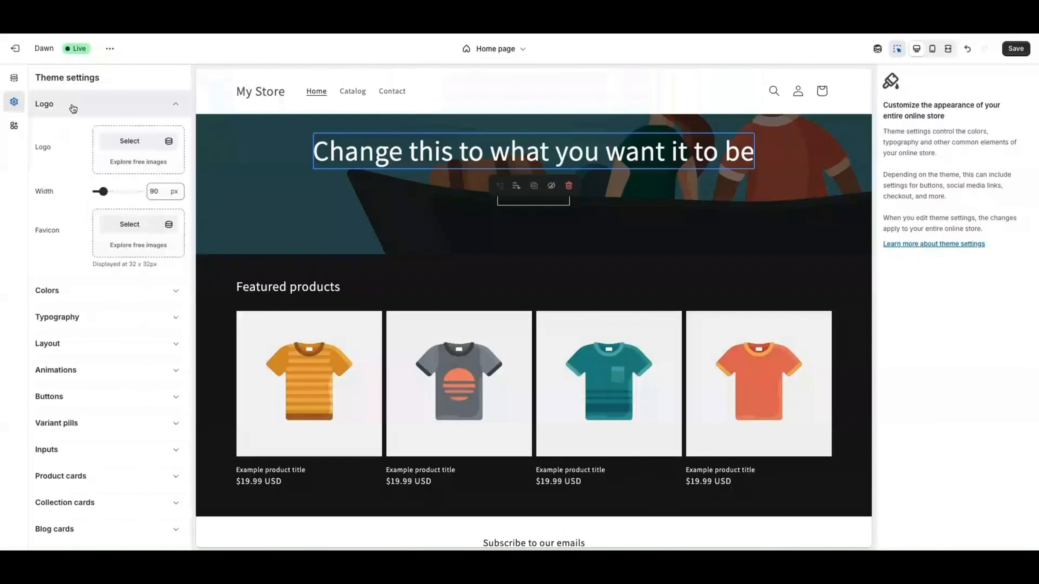
pyautogui.click(133, 147)
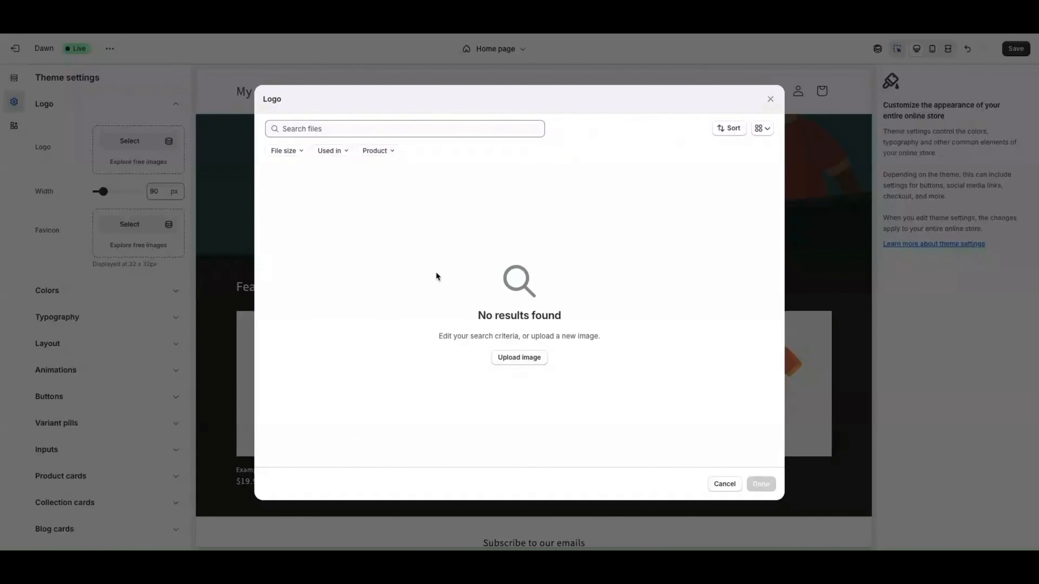
pyautogui.click(511, 362)
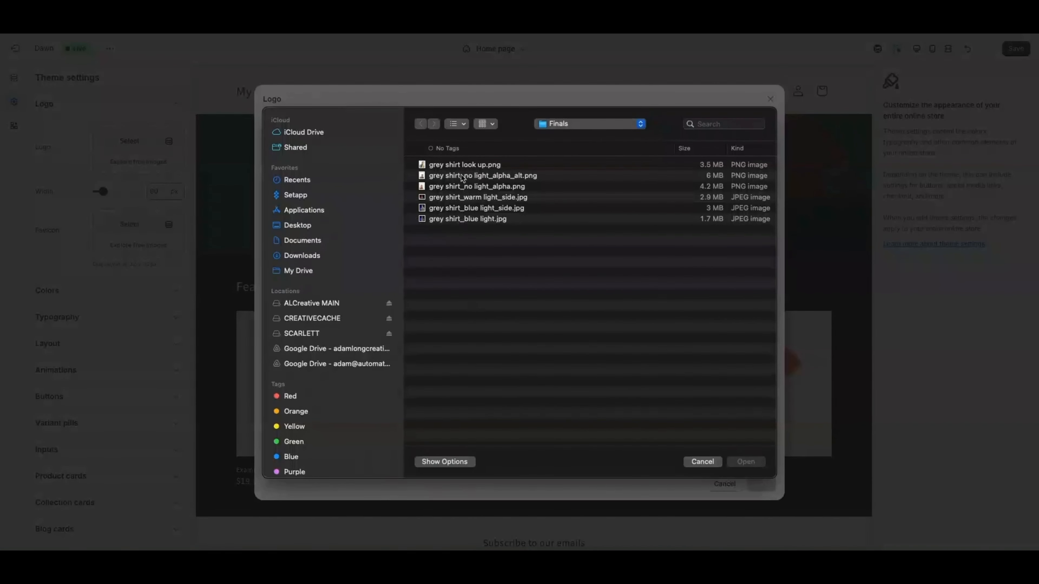
pyautogui.click(708, 465)
pyautogui.press('Escape')
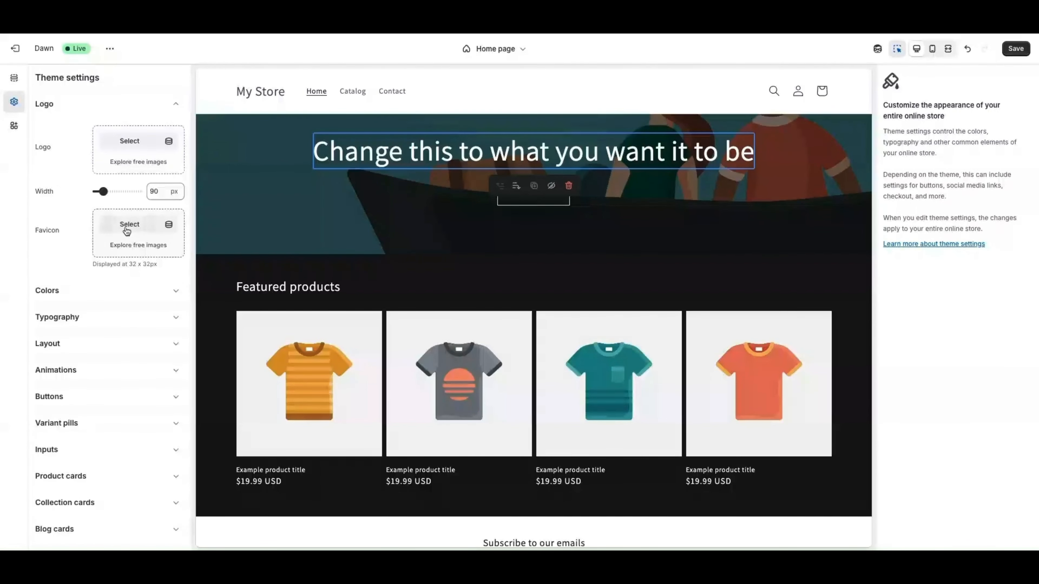
# Make the free Women's Fashion photo model-laughs-barefoot.jpg (woman on yellow) the store logo
pyautogui.click(122, 164)
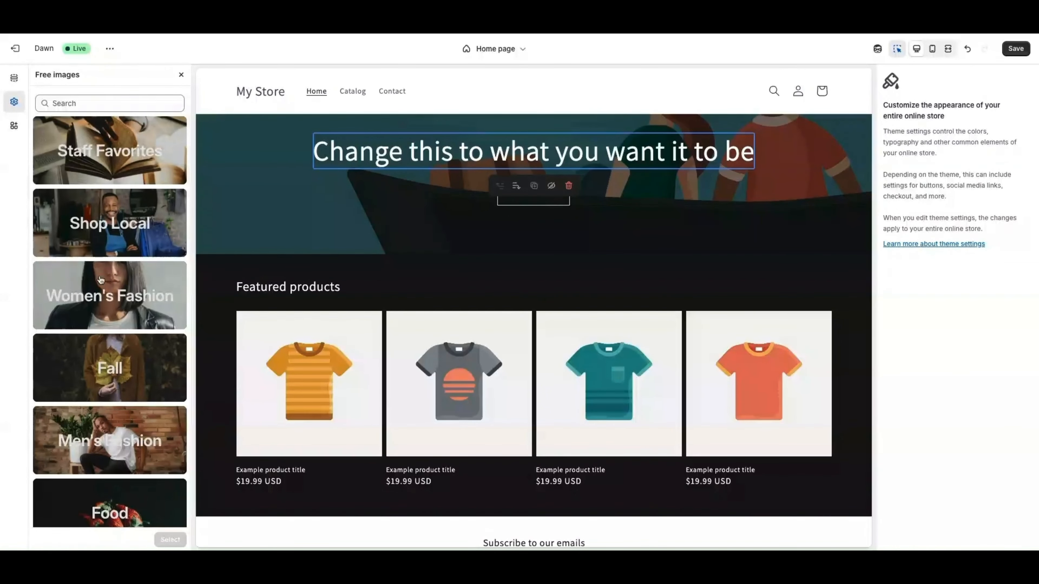
pyautogui.click(111, 312)
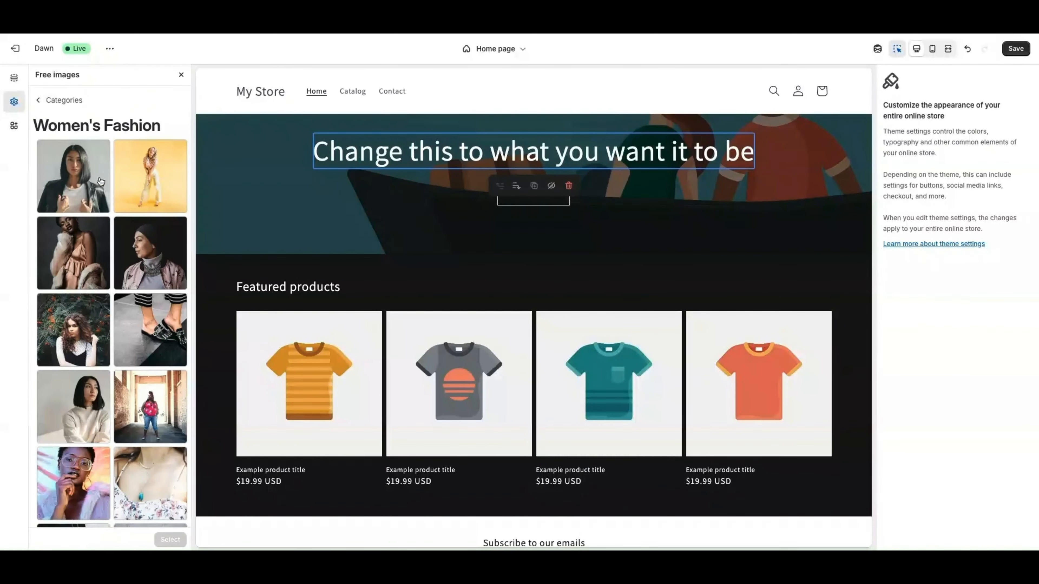
pyautogui.click(147, 176)
pyautogui.click(171, 540)
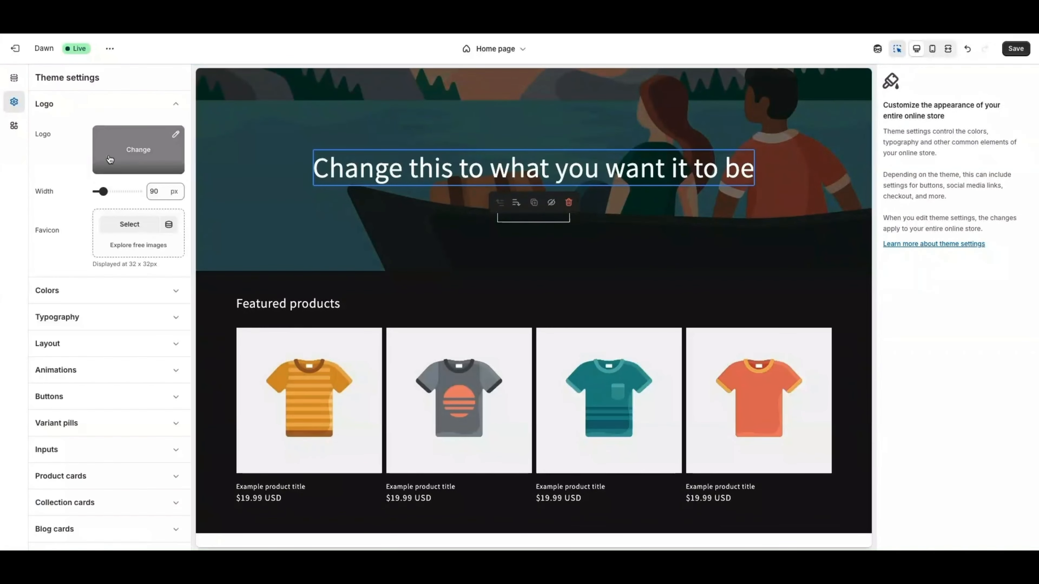
pyautogui.scroll(7, 314, 124)
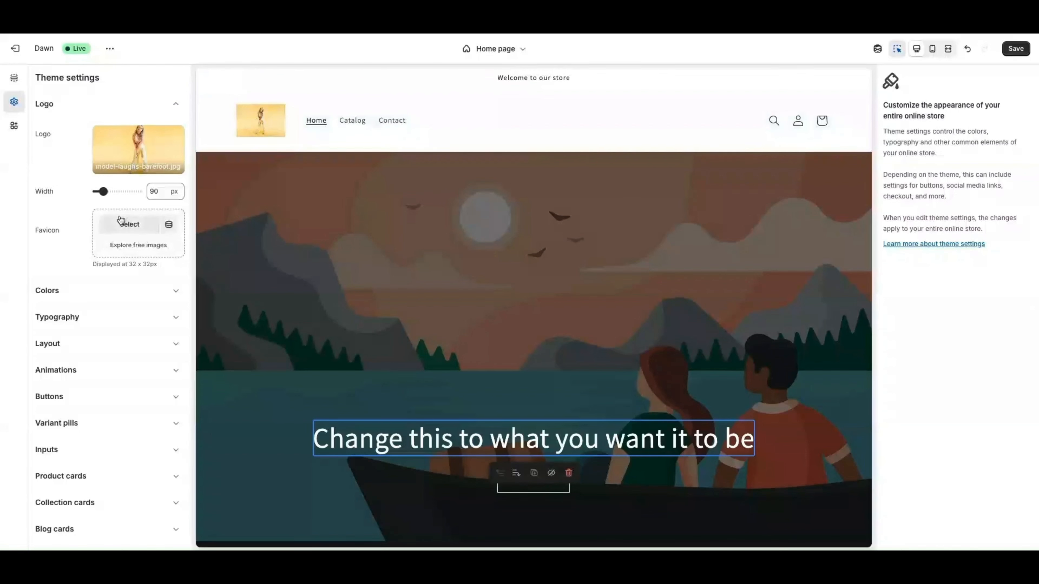
pyautogui.scroll(-1, 143, 234)
# Add a new colour scheme with a grey #ACACAC background and a preset linear gradient
pyautogui.click(124, 269)
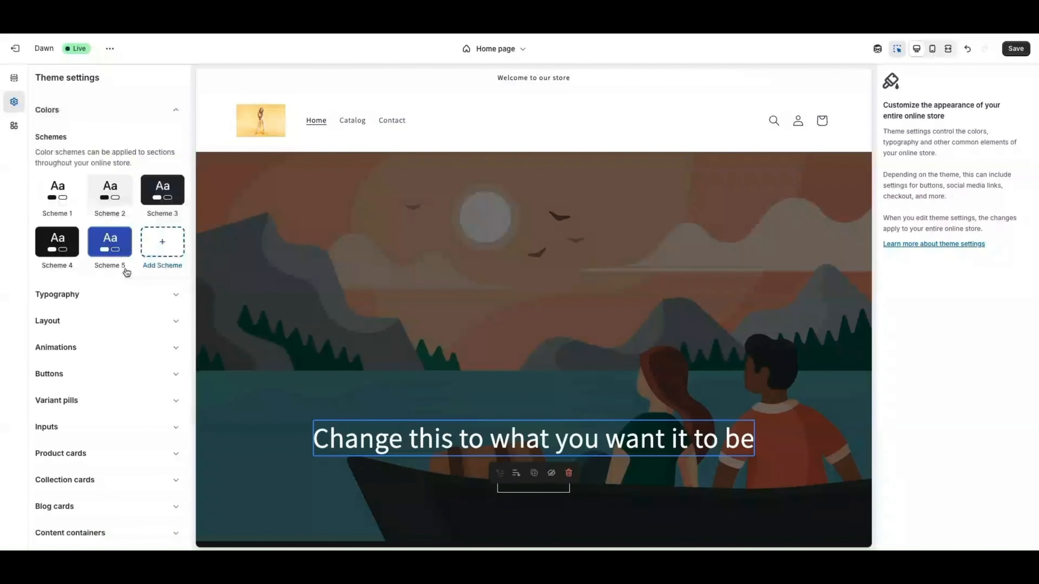
pyautogui.click(166, 248)
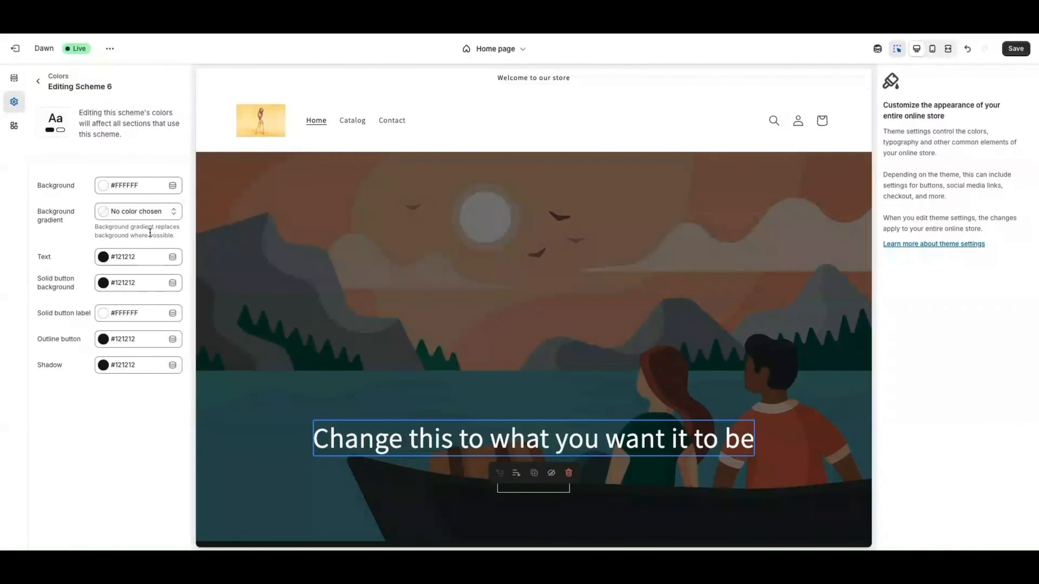
pyautogui.click(116, 187)
pyautogui.moveTo(113, 229); pyautogui.dragTo(92, 228)
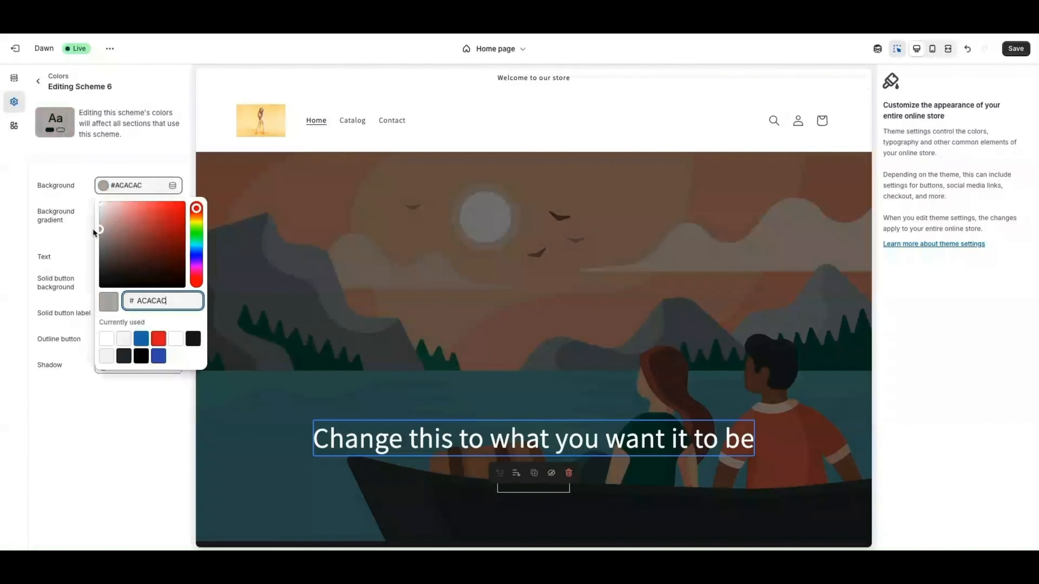
pyautogui.click(92, 229)
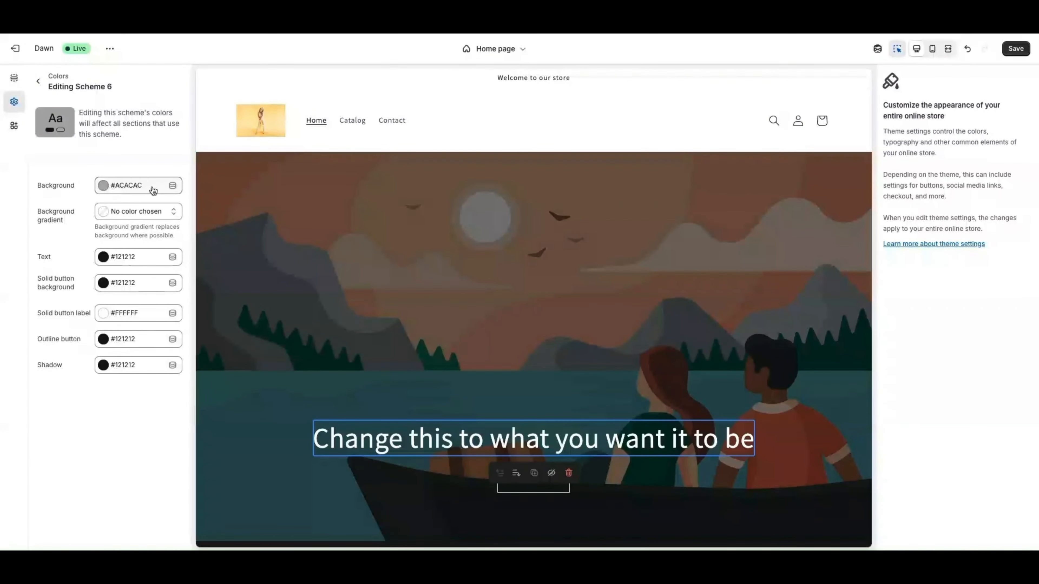
pyautogui.click(136, 216)
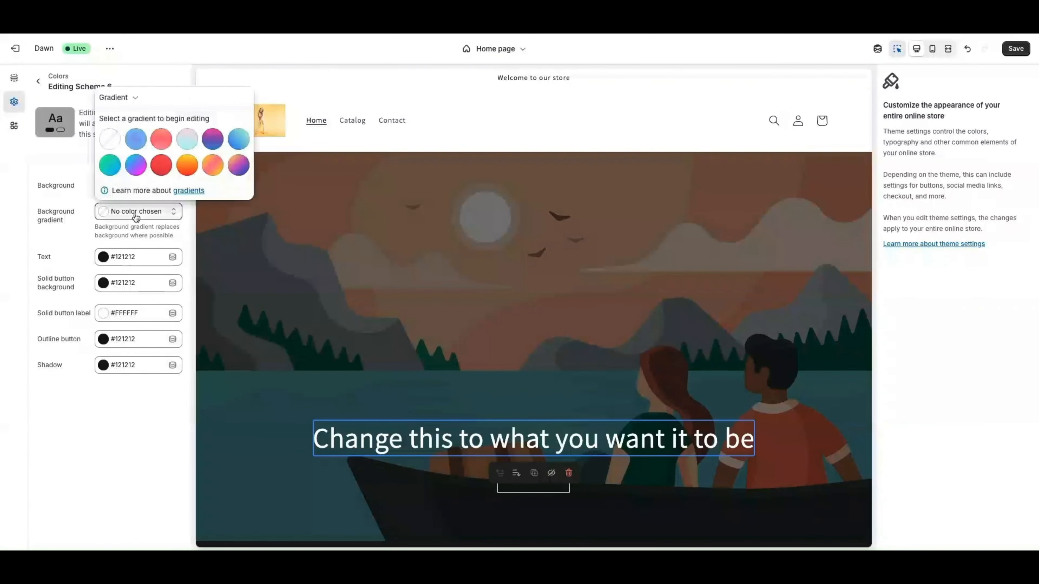
pyautogui.click(135, 172)
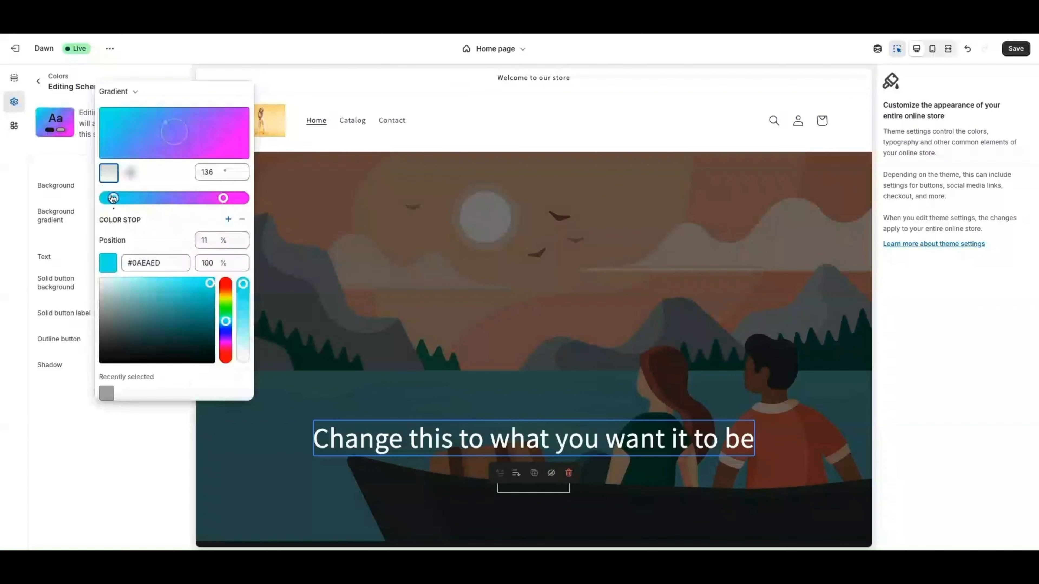
pyautogui.click(51, 162)
pyautogui.scroll(-2, 451, 254)
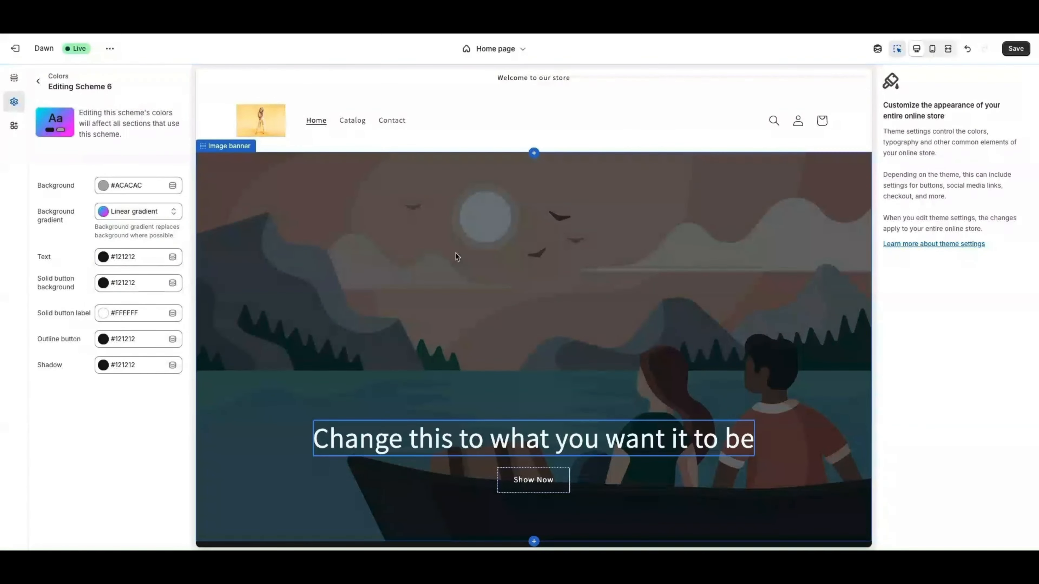
pyautogui.scroll(-10, 551, 270)
pyautogui.scroll(6, 344, 323)
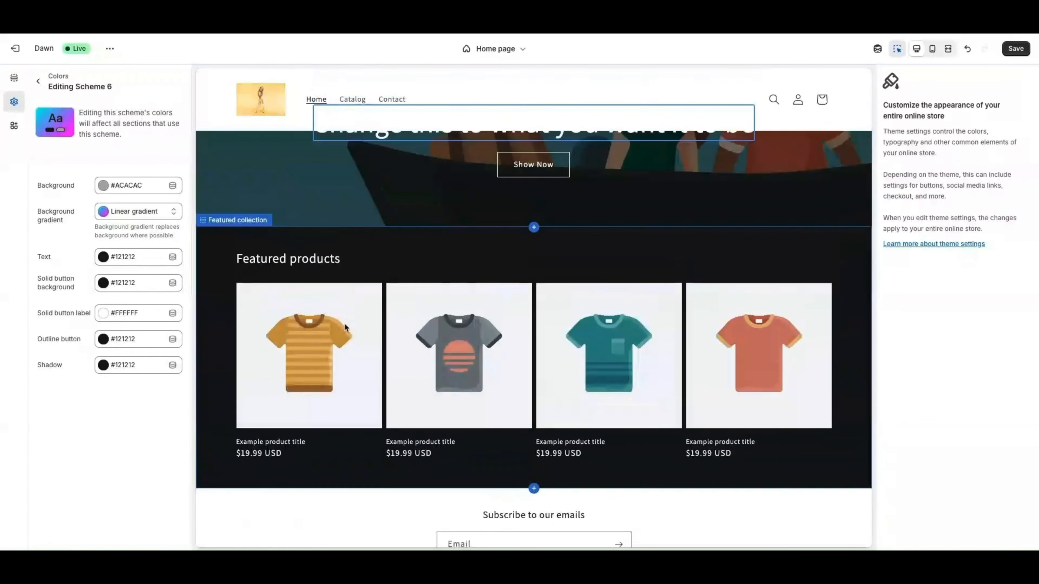
pyautogui.scroll(4, 356, 278)
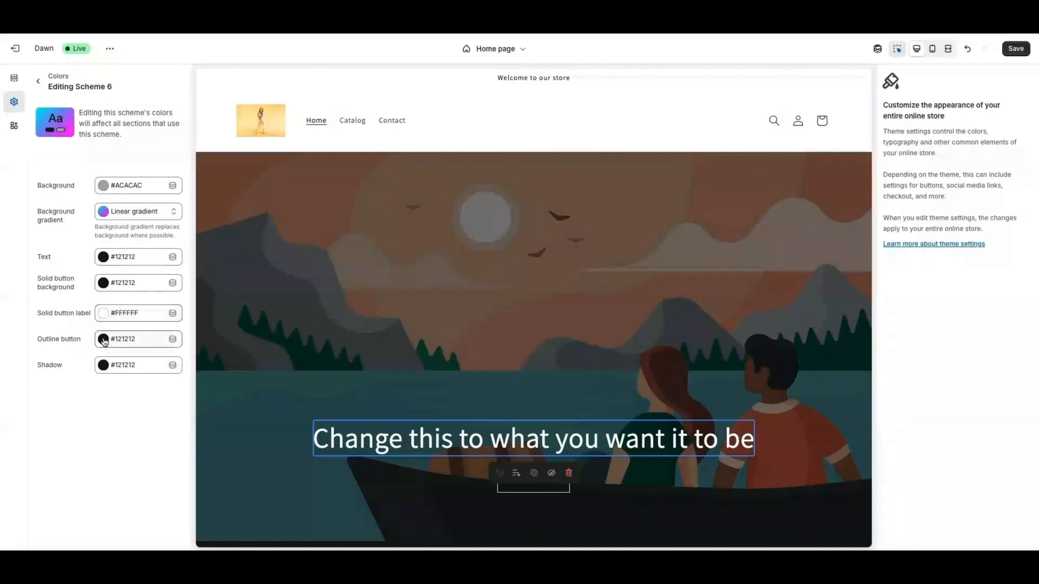
# Set the new scheme's text colour to yellow #E2FF02 and return to theme settings
pyautogui.click(103, 258)
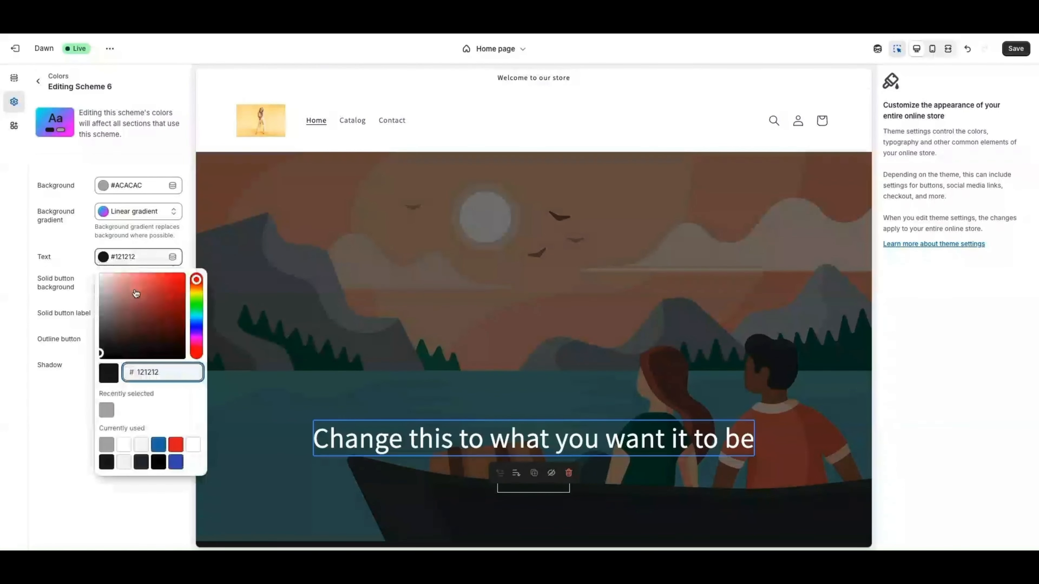
pyautogui.click(196, 293)
pyautogui.click(183, 274)
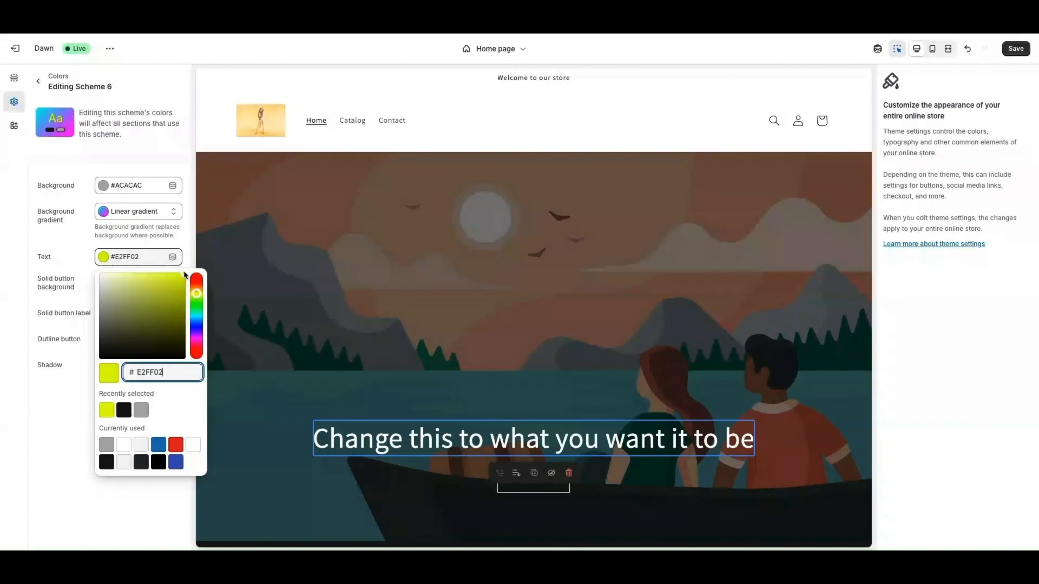
pyautogui.click(188, 248)
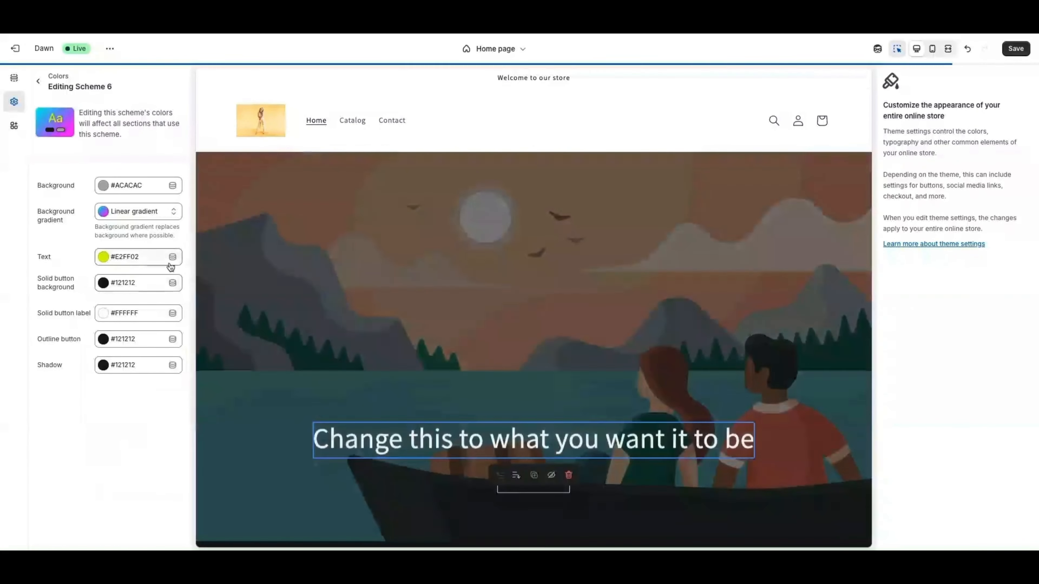
pyautogui.scroll(-9, 354, 338)
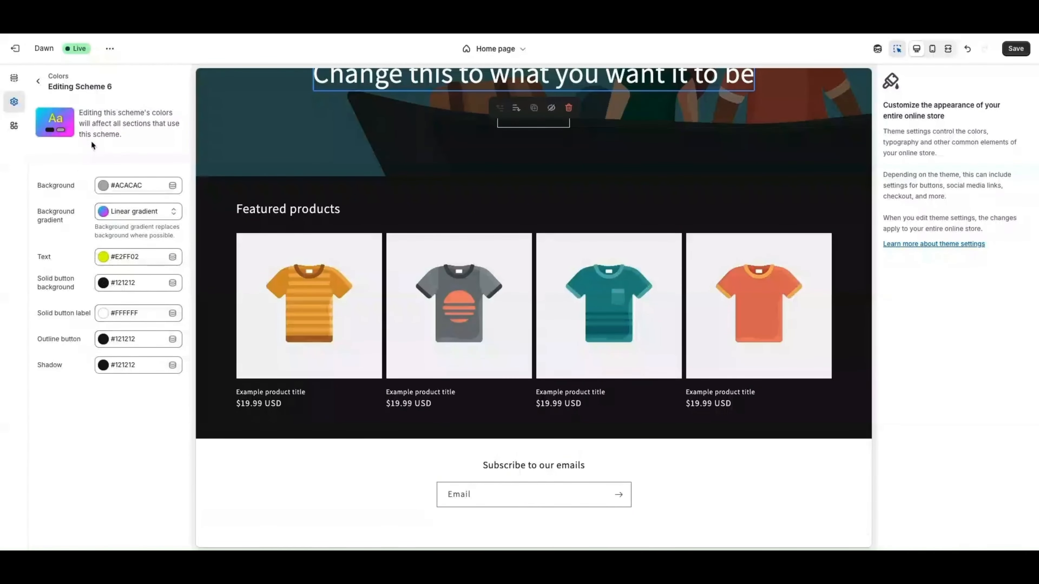
pyautogui.click(39, 82)
# In Typography, change the Headings font to Abril Fatface
pyautogui.scroll(1, 249, 202)
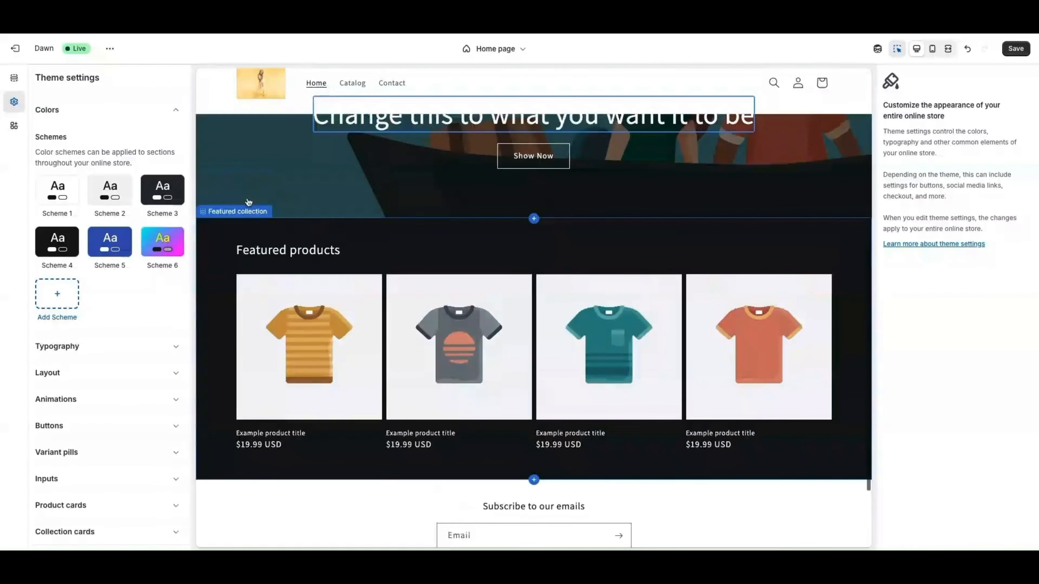
pyautogui.scroll(2, 453, 175)
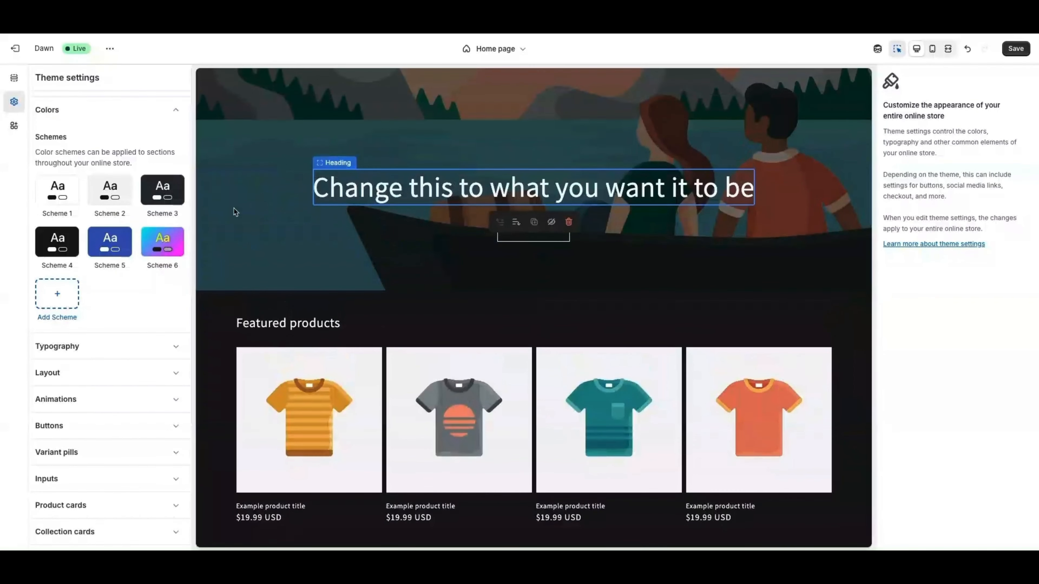
pyautogui.scroll(-2, 116, 274)
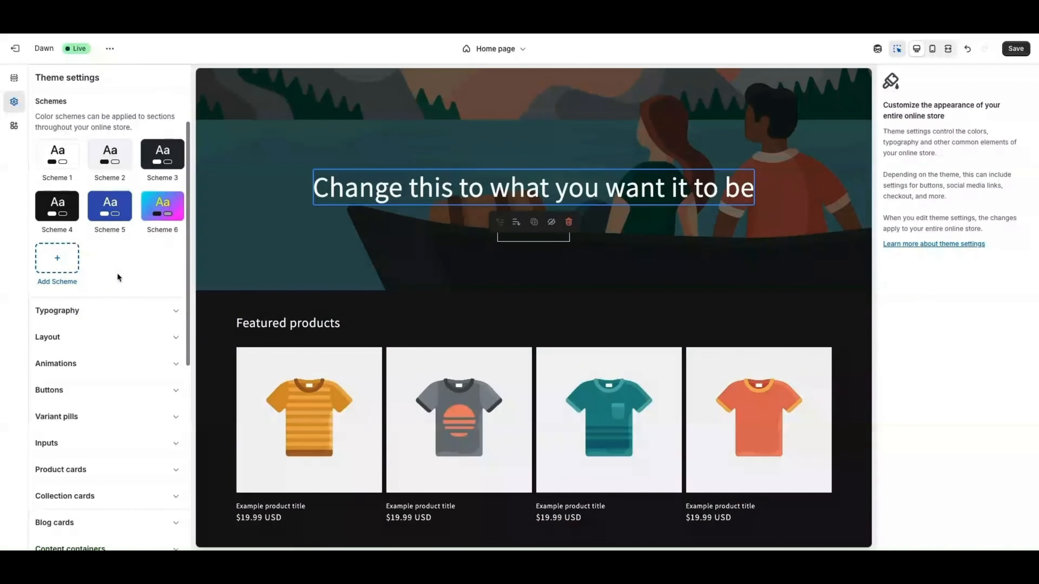
pyautogui.click(85, 310)
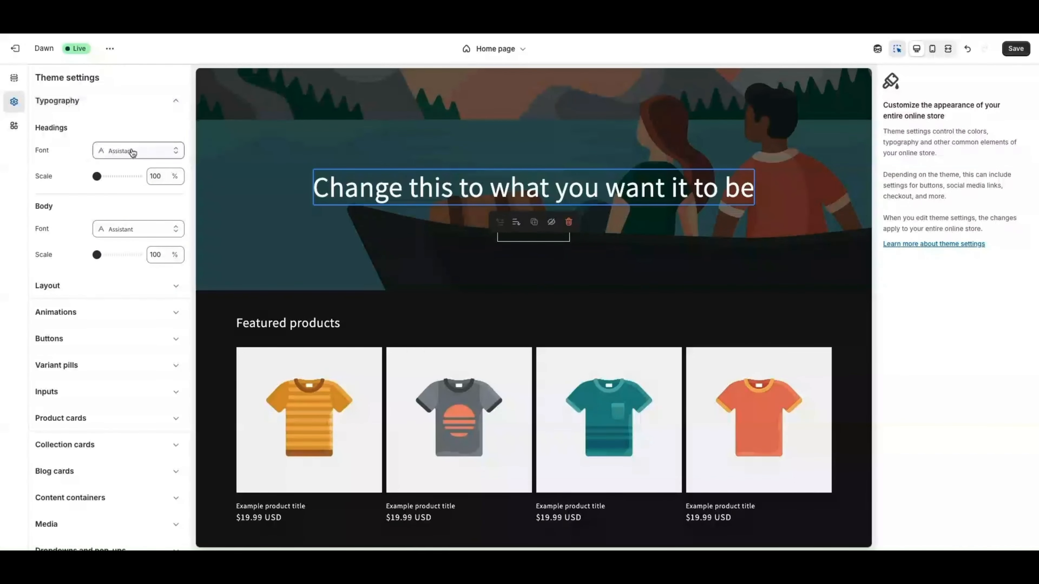
pyautogui.click(150, 154)
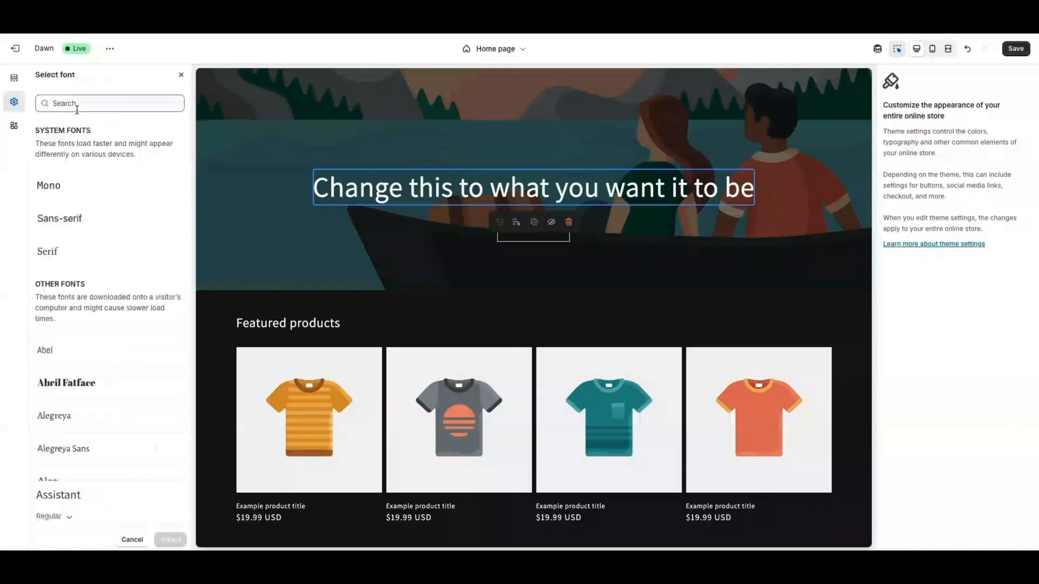
pyautogui.scroll(-1, 77, 293)
pyautogui.scroll(-3, 77, 293)
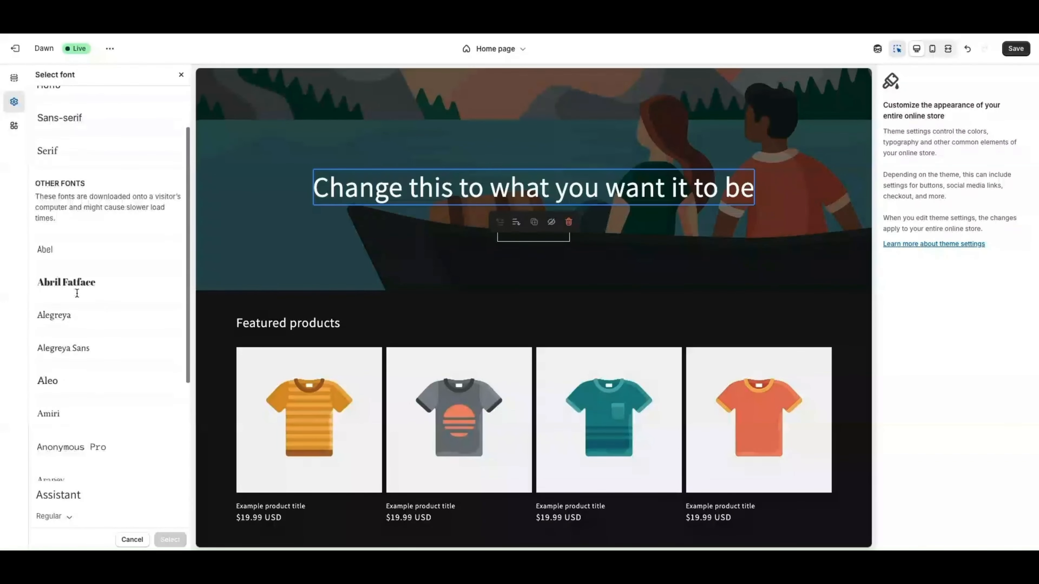
pyautogui.click(71, 286)
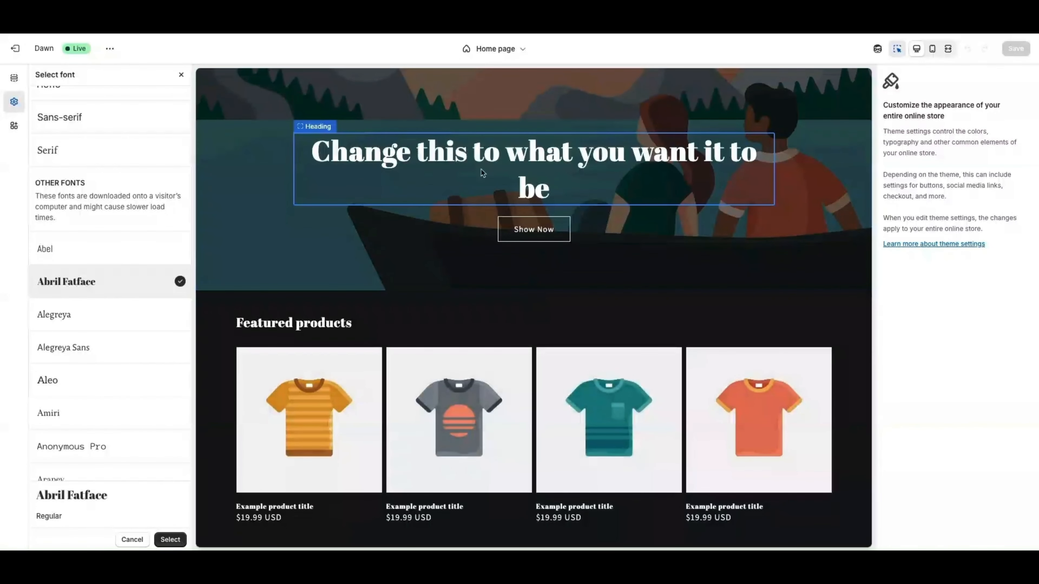
pyautogui.click(171, 540)
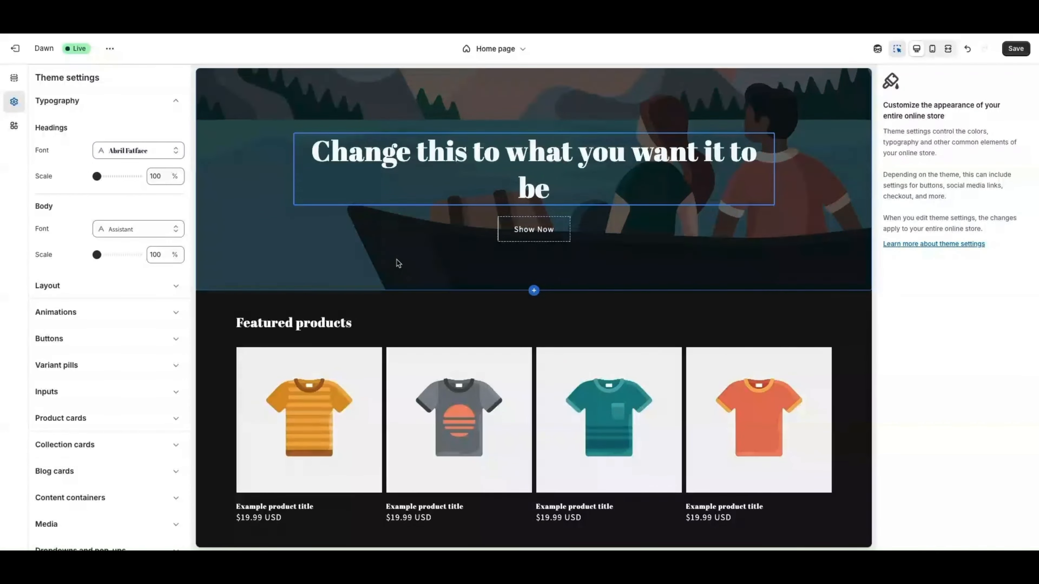
pyautogui.scroll(-2, 398, 262)
# Change the Body font to Aleo
pyautogui.click(125, 231)
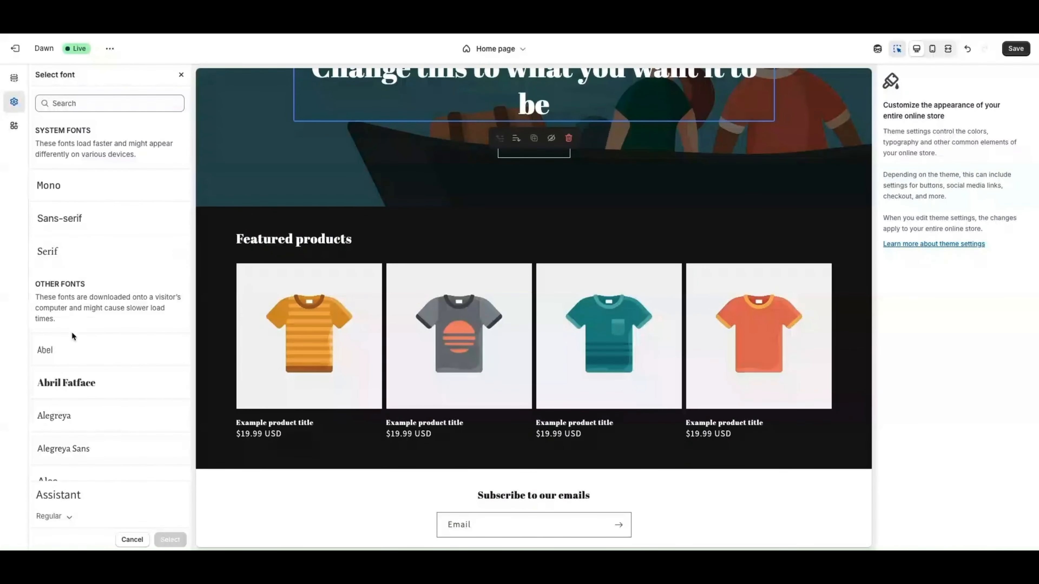
pyautogui.scroll(-1, 69, 458)
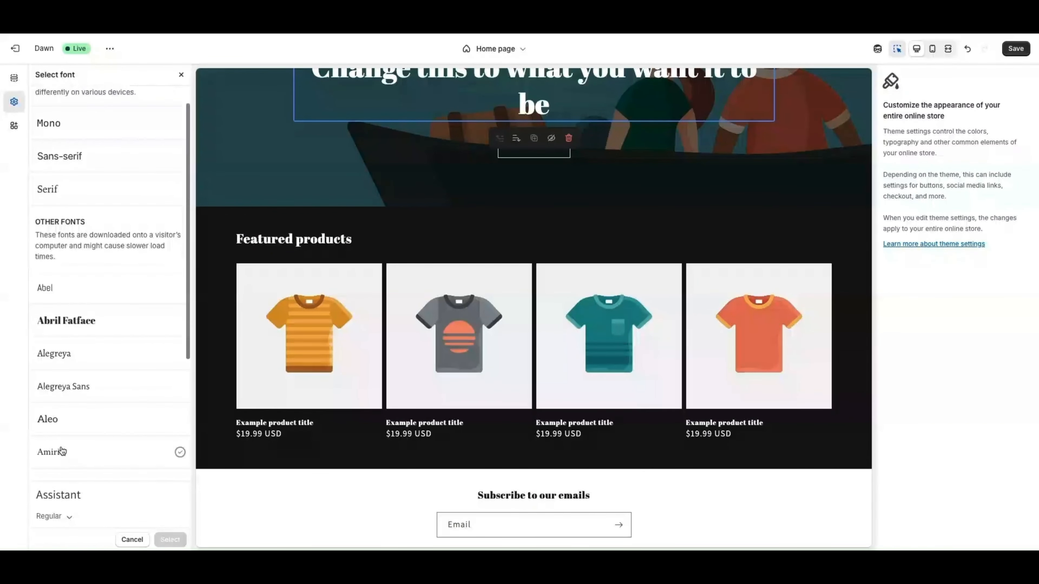
pyautogui.doubleClick(49, 419)
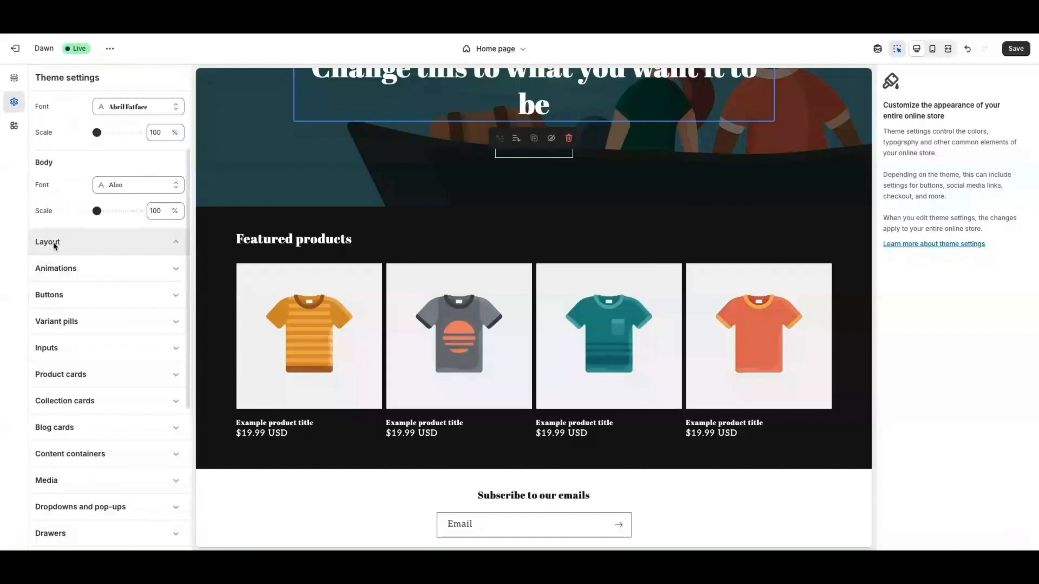
# Expand the Layout and Animations settings, then select the Featured collection section in the preview
pyautogui.click(53, 242)
pyautogui.scroll(1, 94, 204)
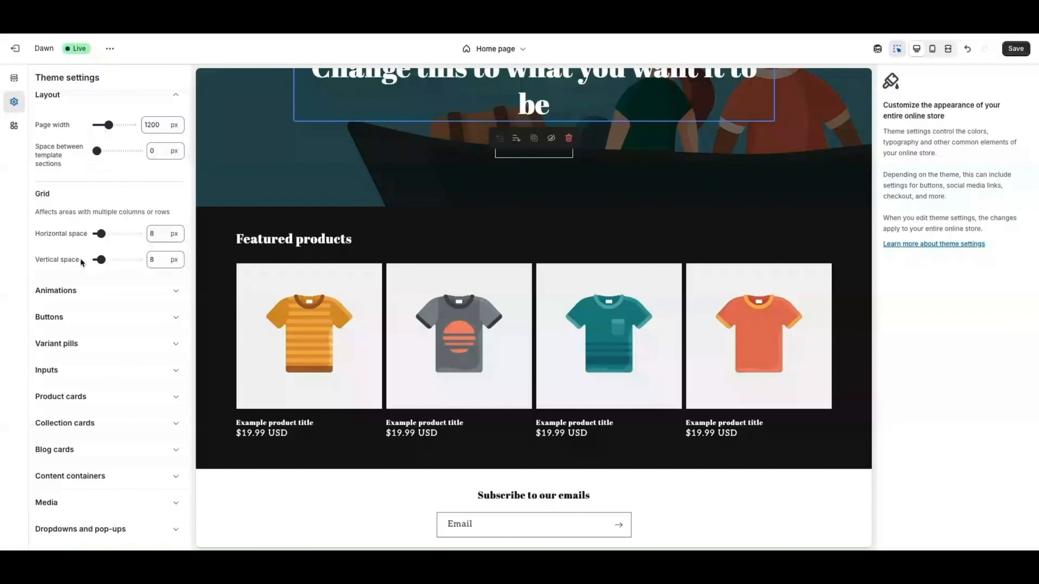
pyautogui.scroll(-2, 80, 258)
pyautogui.click(63, 241)
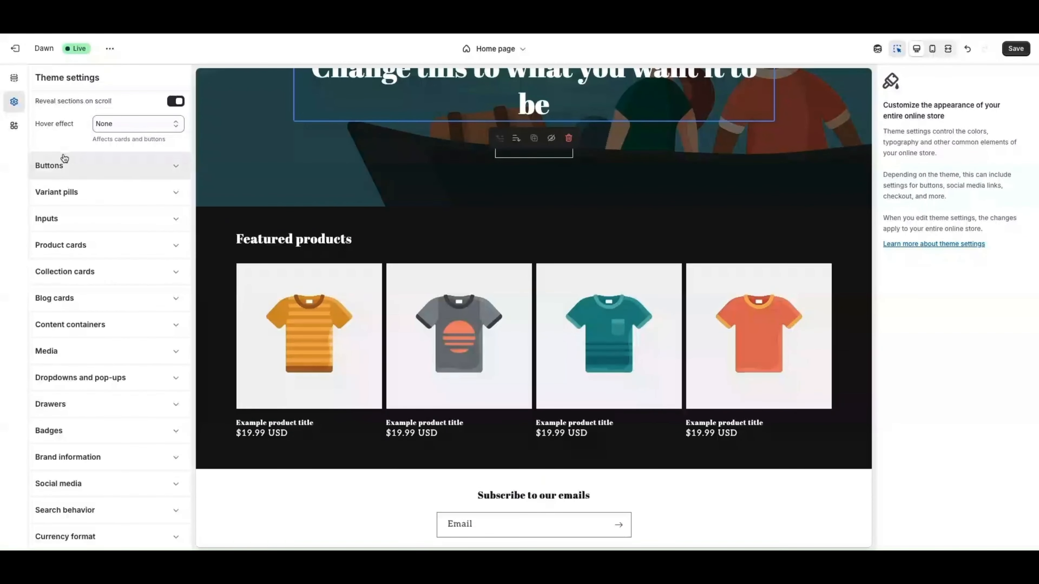
pyautogui.scroll(-3, 67, 223)
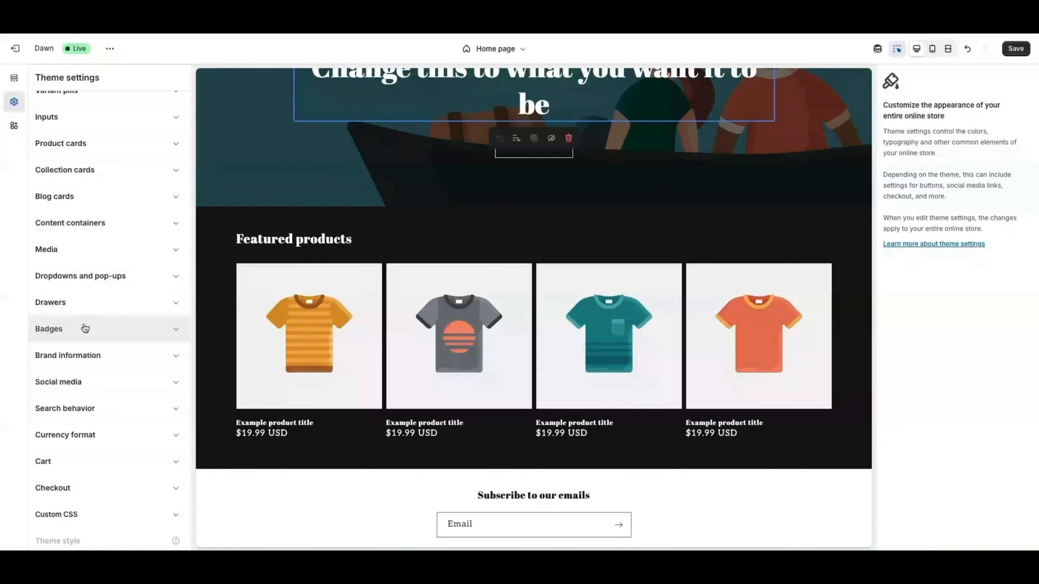
pyautogui.click(415, 231)
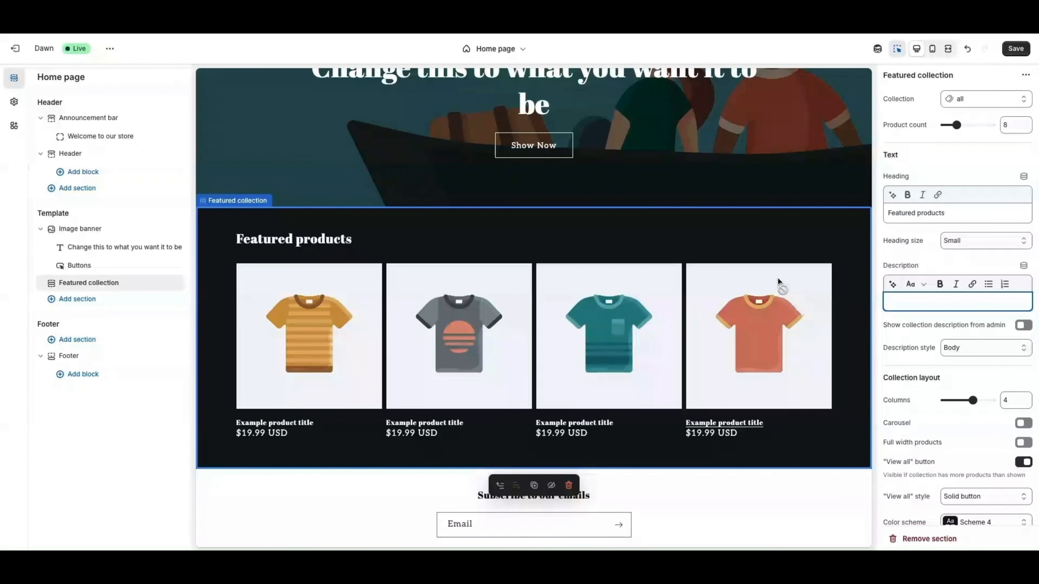
# Replace the featured collection by starting a new collection from the Select collection panel
pyautogui.click(215, 206)
pyautogui.click(207, 226)
pyautogui.click(75, 285)
pyautogui.click(980, 103)
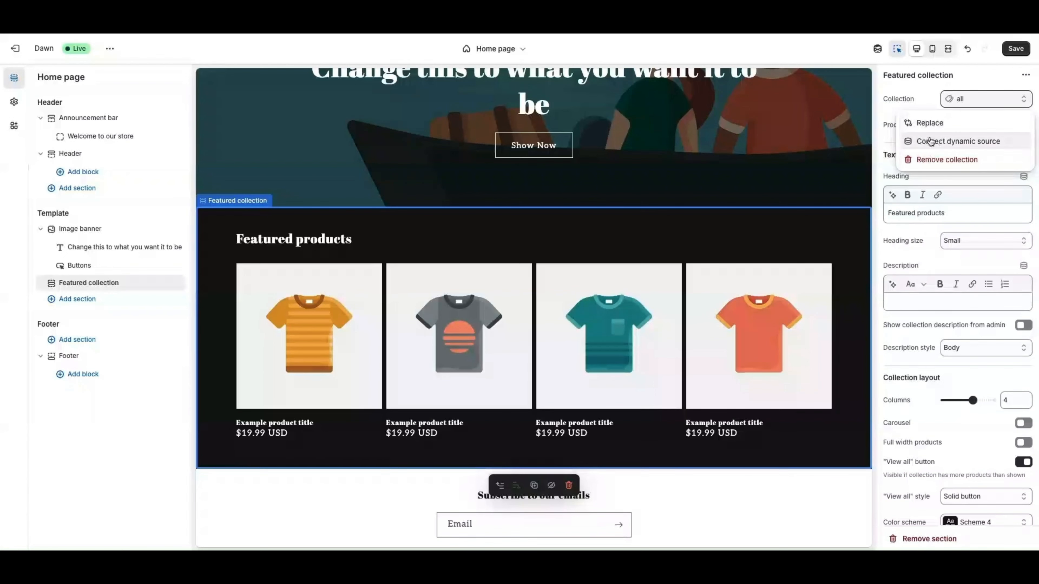
pyautogui.click(925, 122)
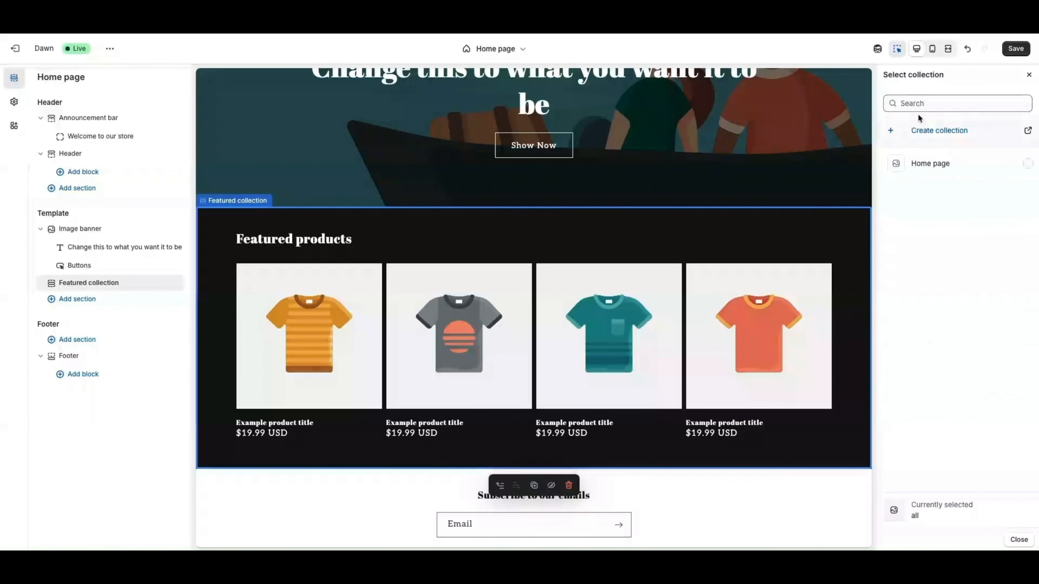
pyautogui.click(915, 105)
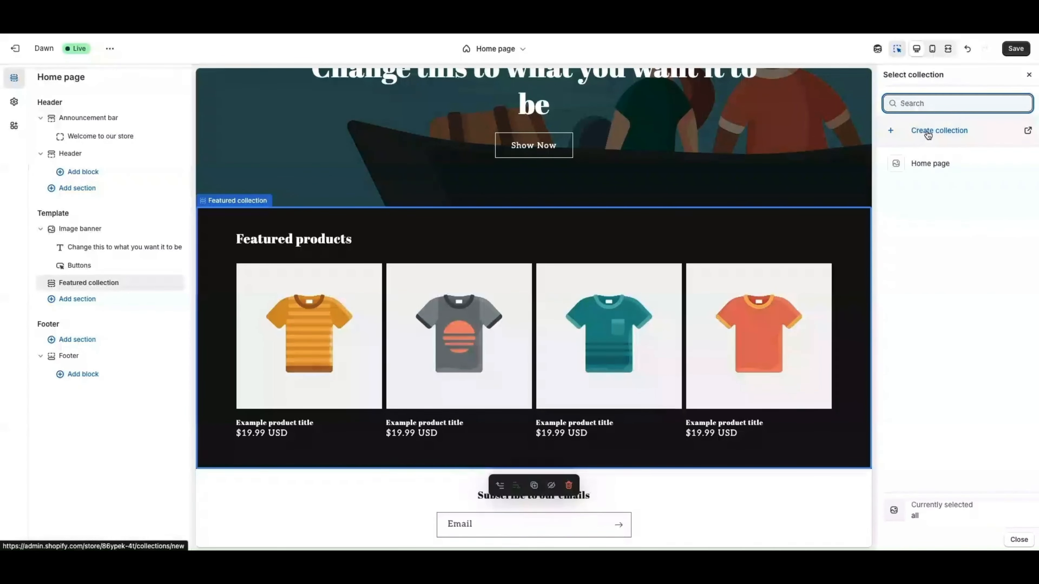
pyautogui.click(927, 132)
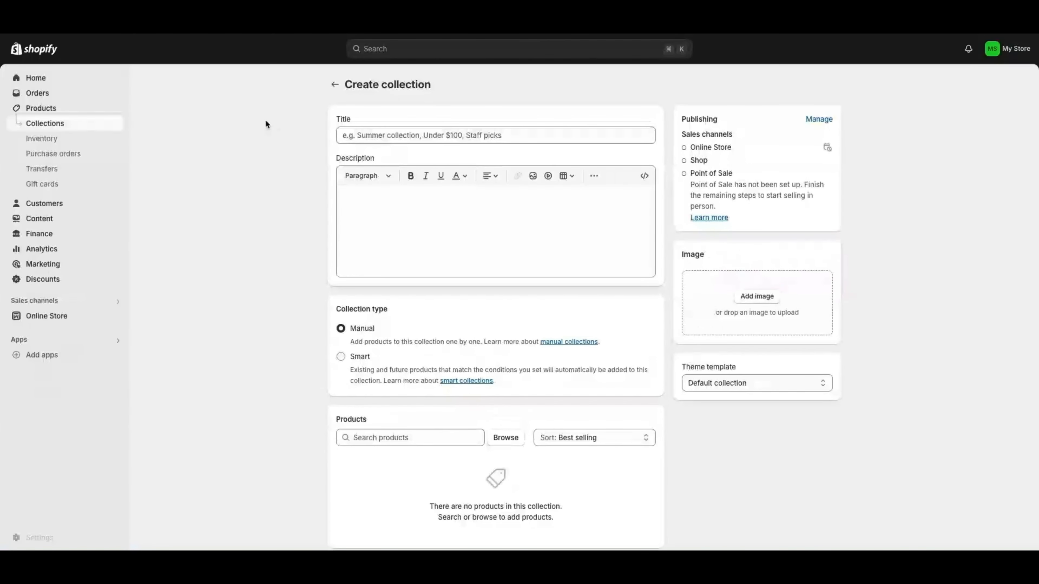
# Leave the new collection's Title empty and go back to the Collections list
pyautogui.scroll(-1, 414, 227)
pyautogui.scroll(1, 385, 107)
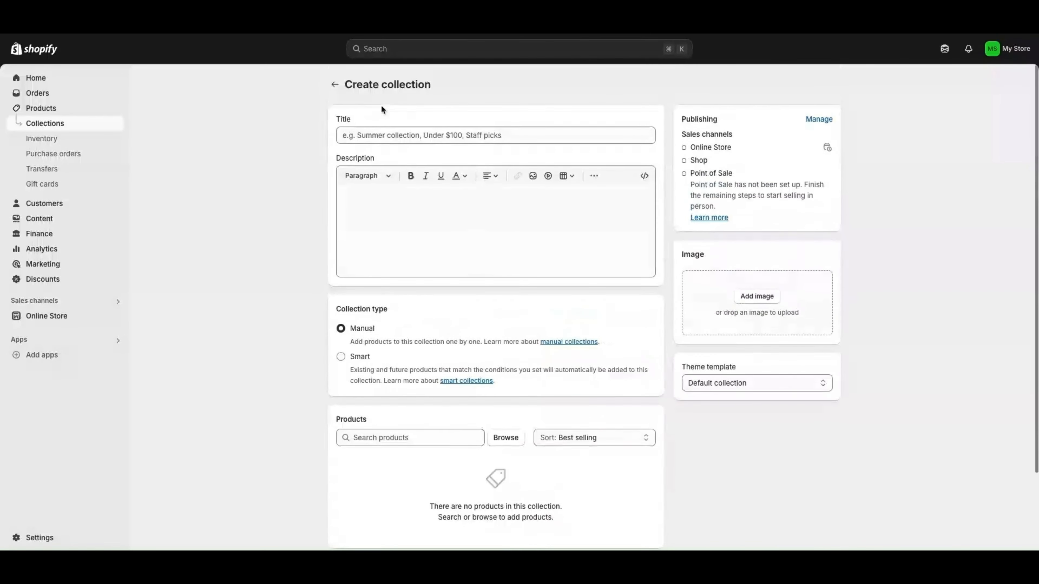
pyautogui.click(358, 136)
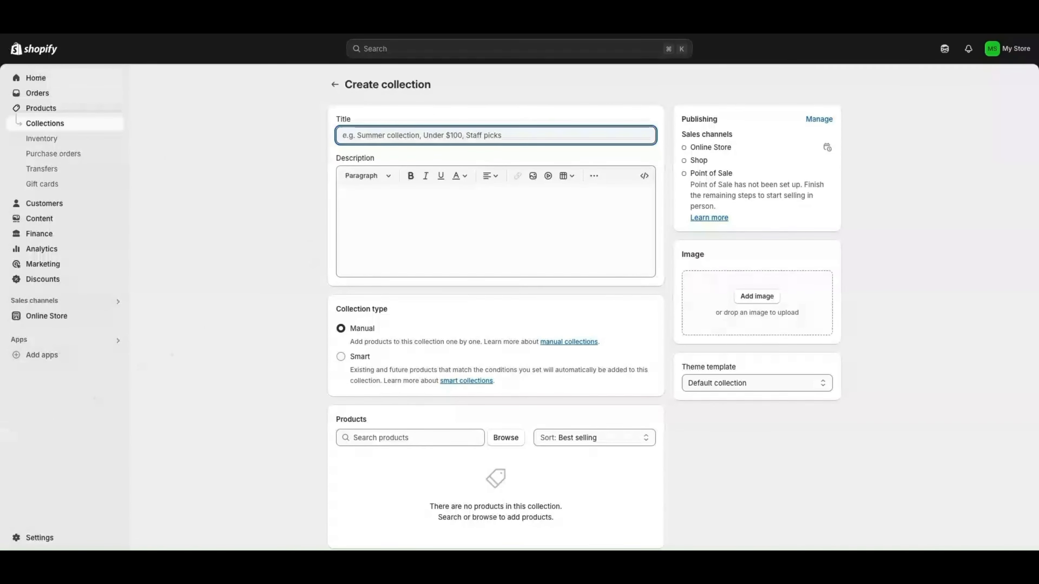
pyautogui.click(335, 84)
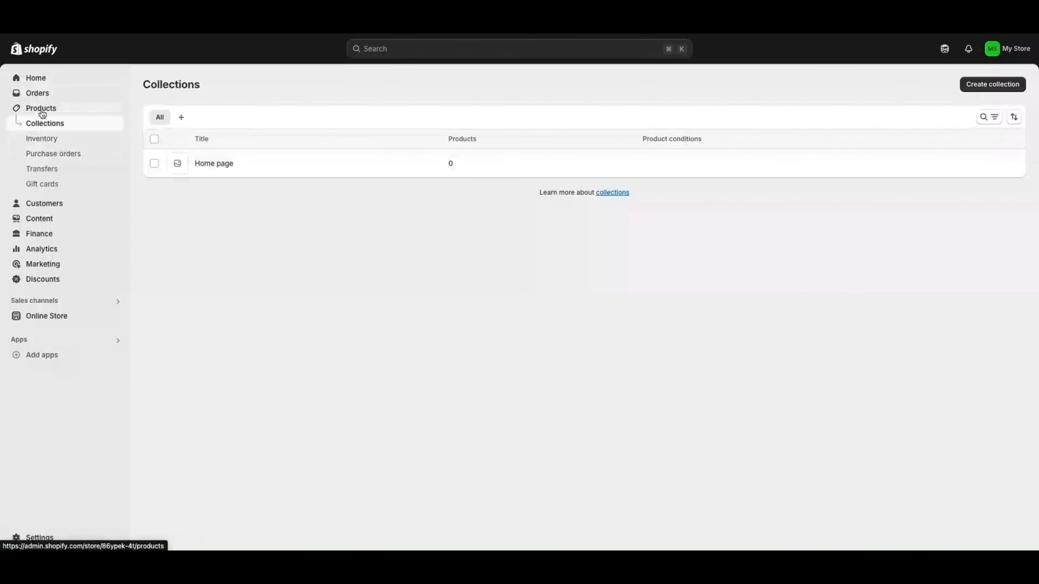
# Go from admin Home to Online Store > Themes and customize the current Dawn theme
pyautogui.click(34, 80)
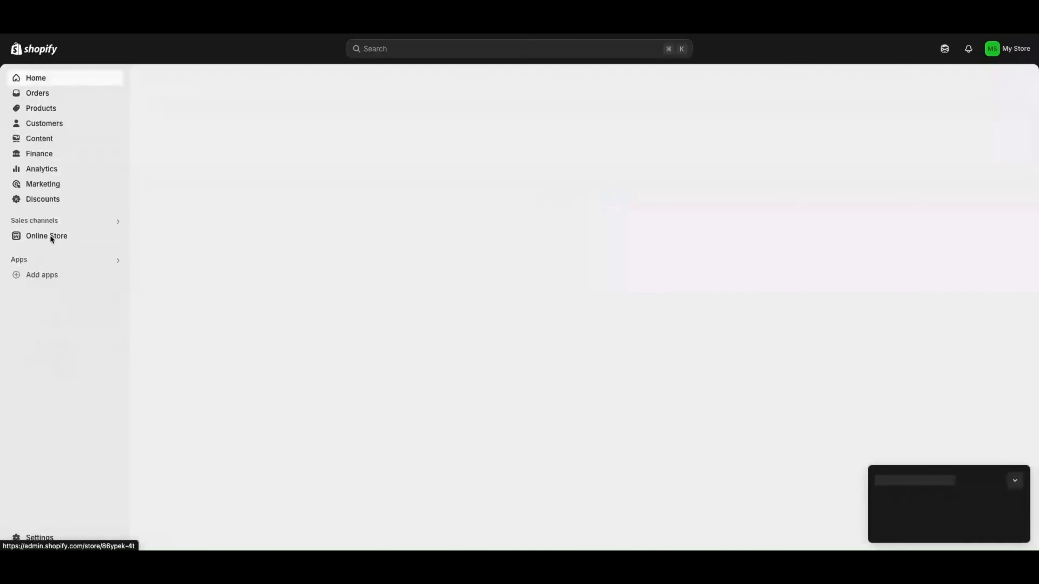
pyautogui.click(54, 240)
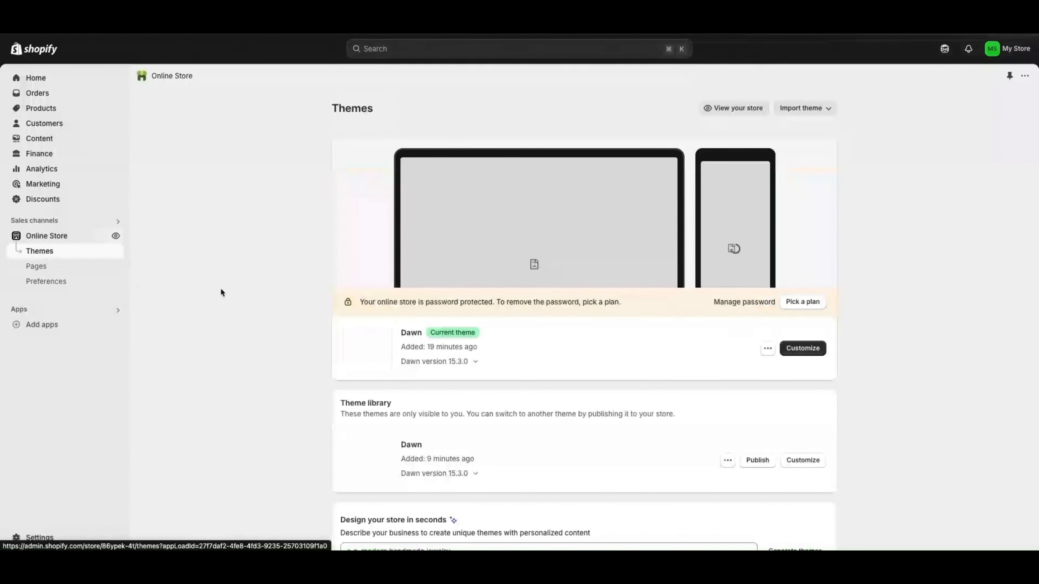
pyautogui.click(804, 345)
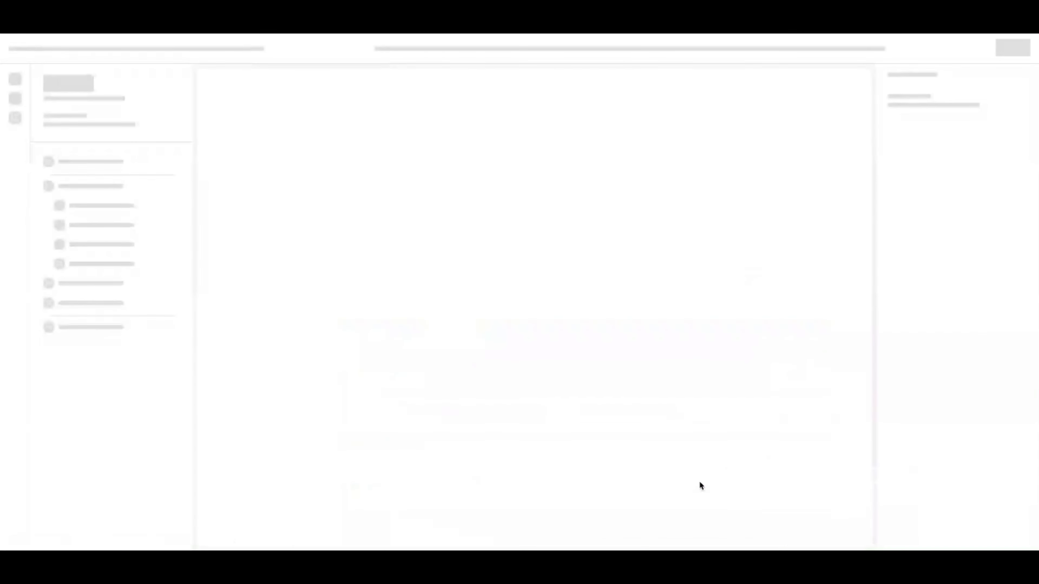
pyautogui.scroll(-8, 404, 261)
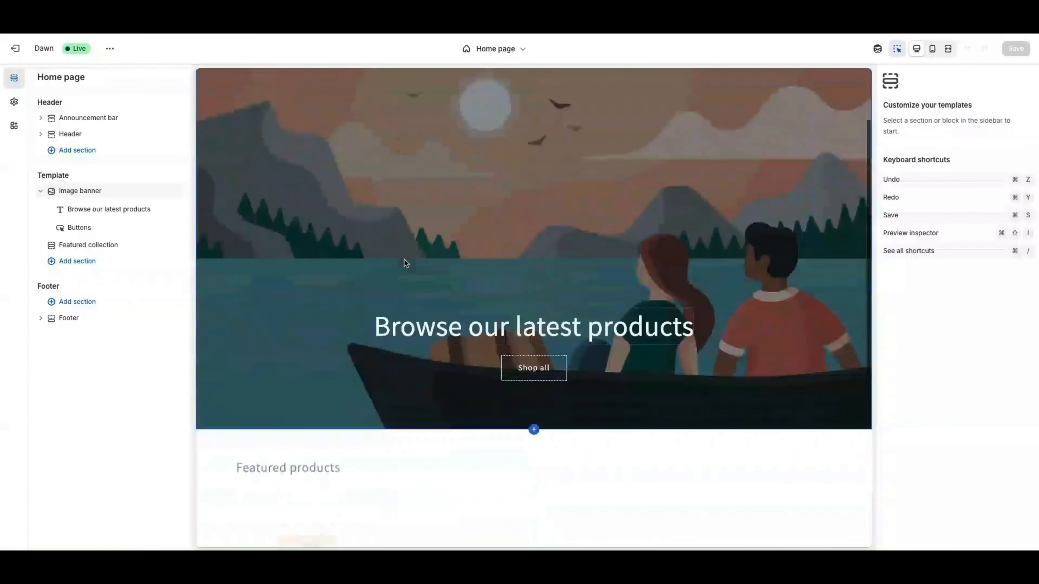
pyautogui.scroll(-2, 388, 266)
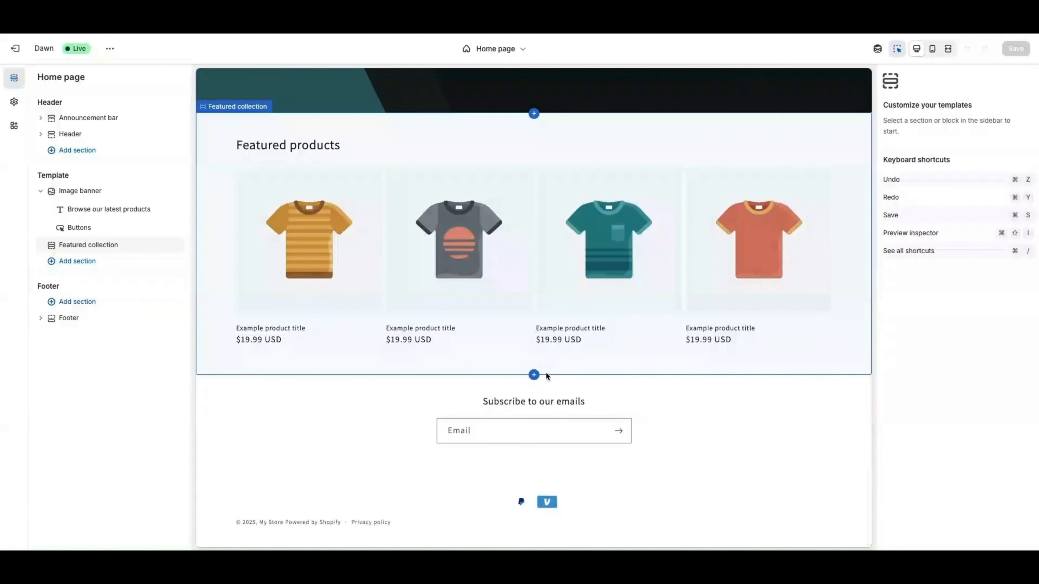
pyautogui.moveTo(535, 375)
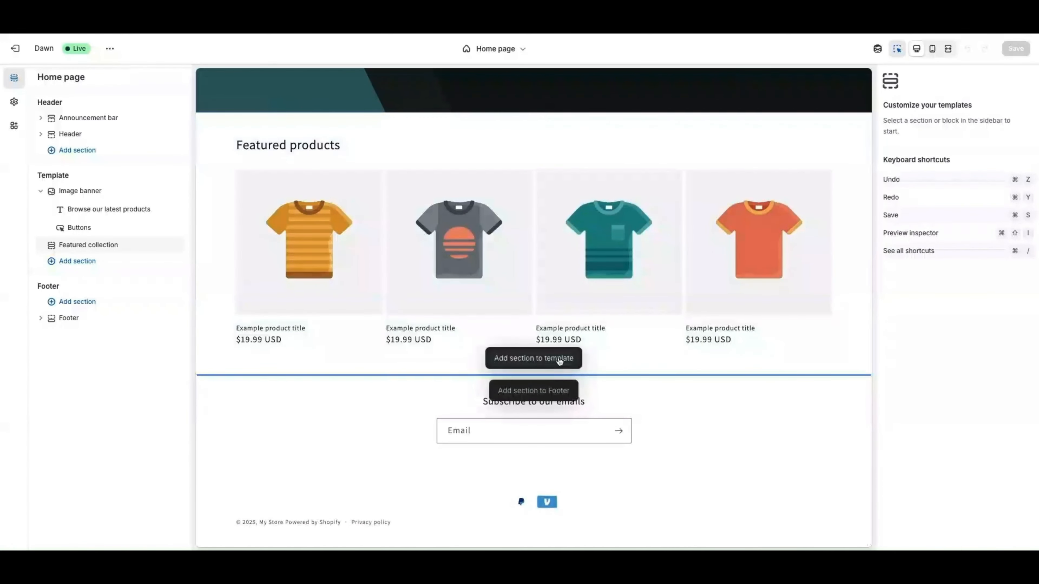
pyautogui.scroll(2, 529, 176)
pyautogui.moveTo(519, 154)
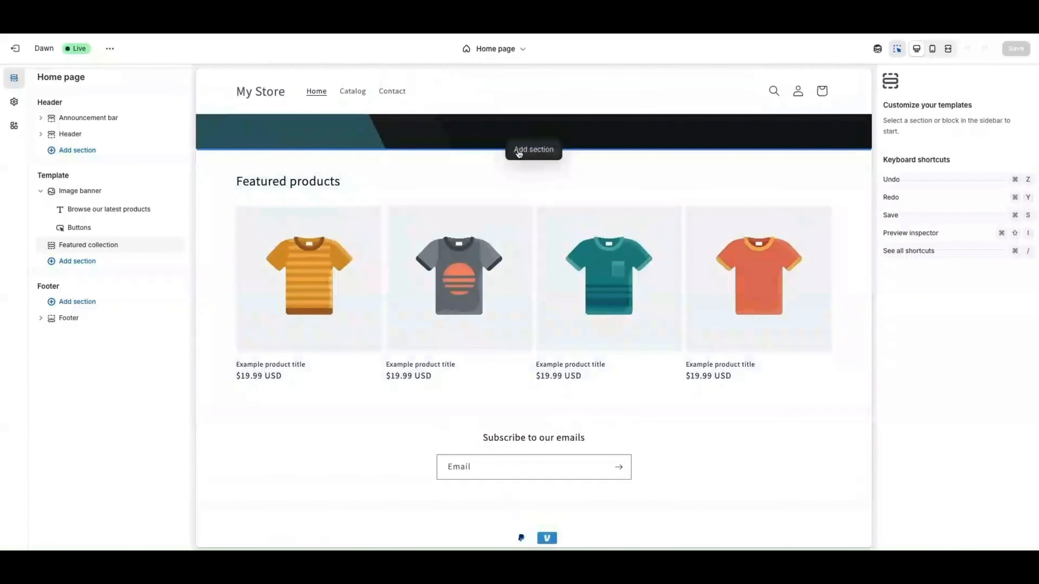
pyautogui.scroll(1, 216, 167)
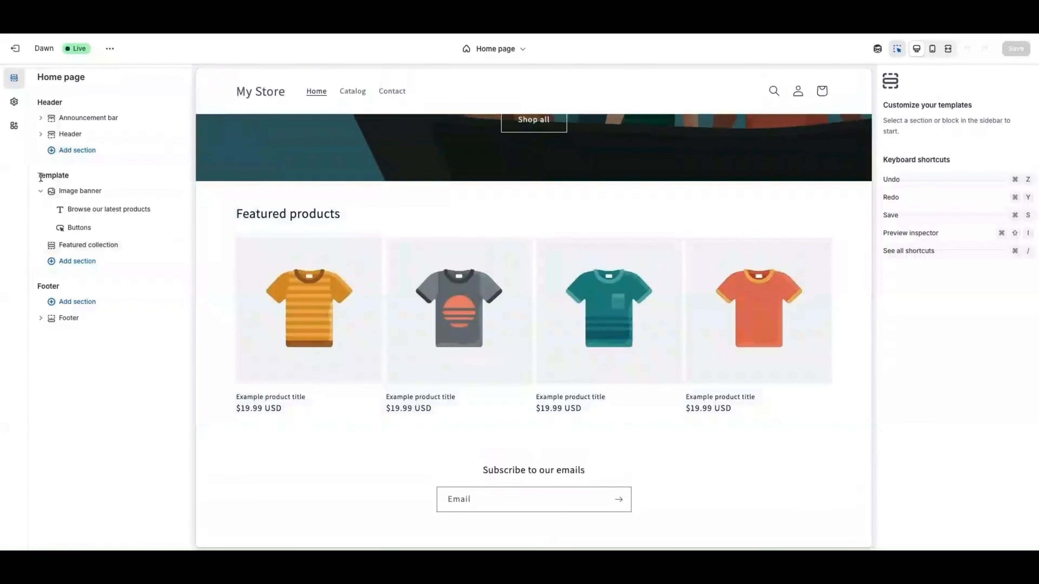
pyautogui.click(40, 191)
pyautogui.moveTo(533, 185)
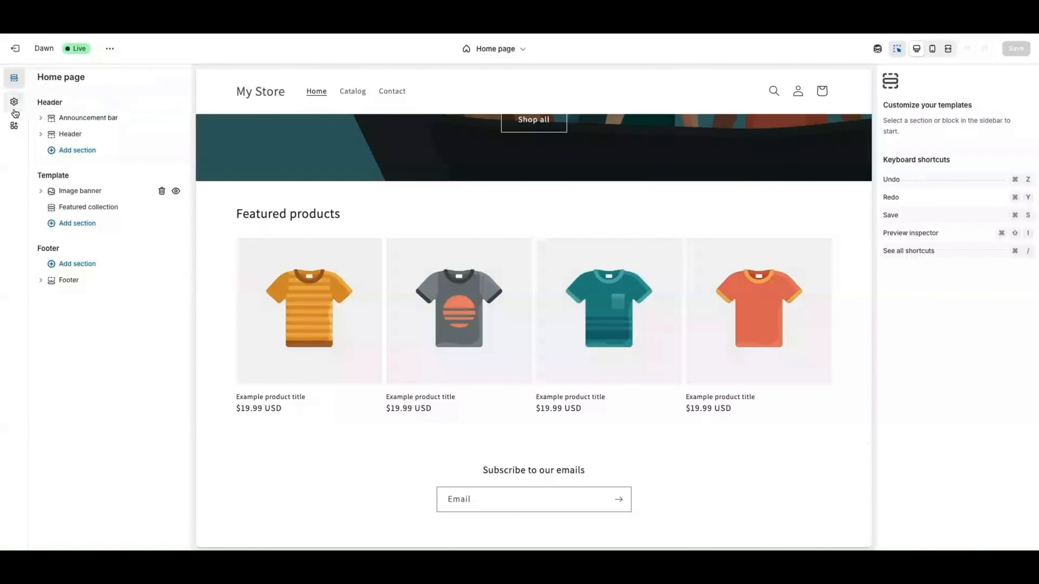
pyautogui.click(14, 125)
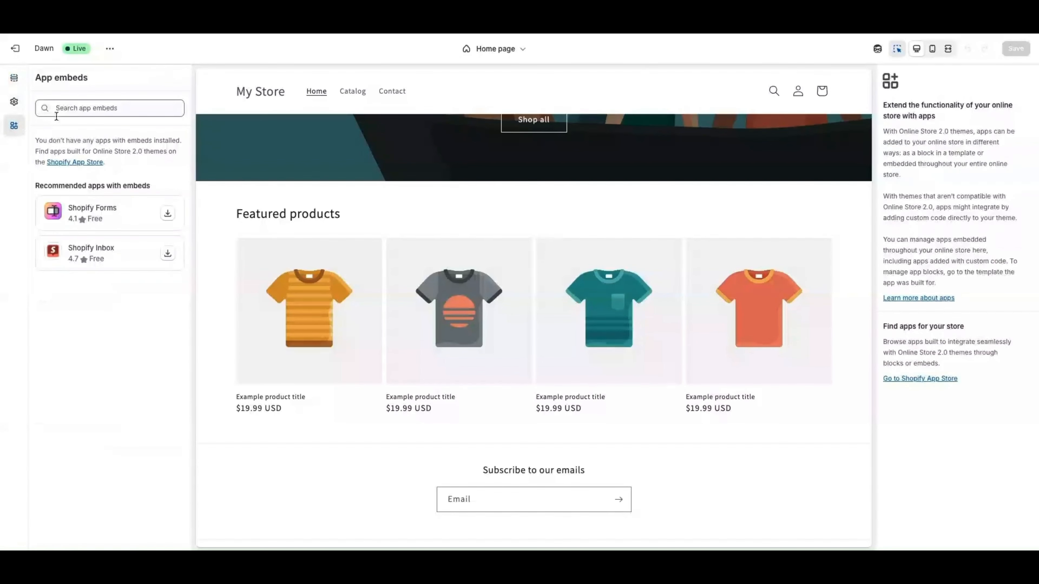
pyautogui.click(14, 82)
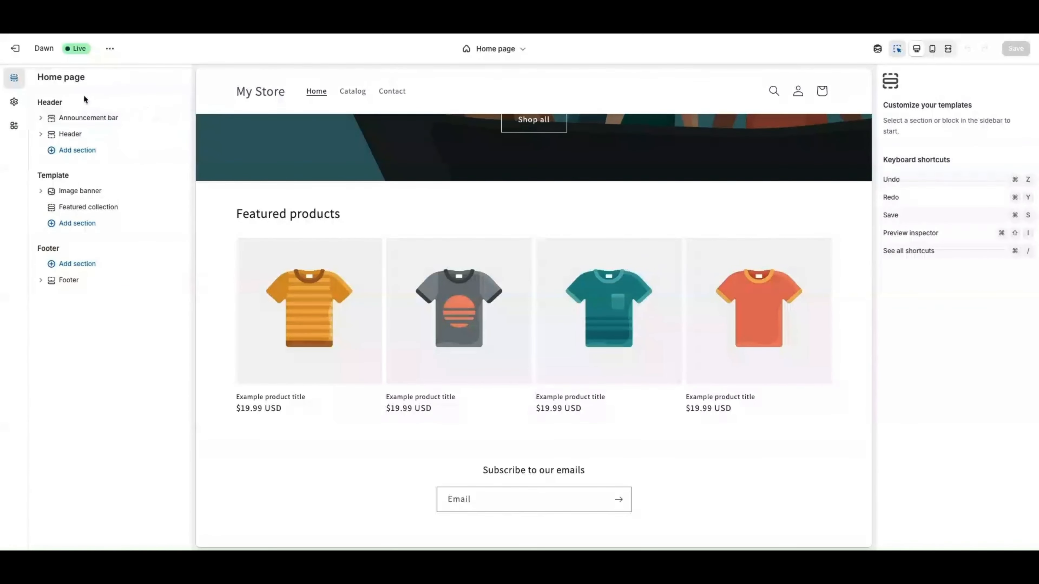
pyautogui.scroll(2, 452, 181)
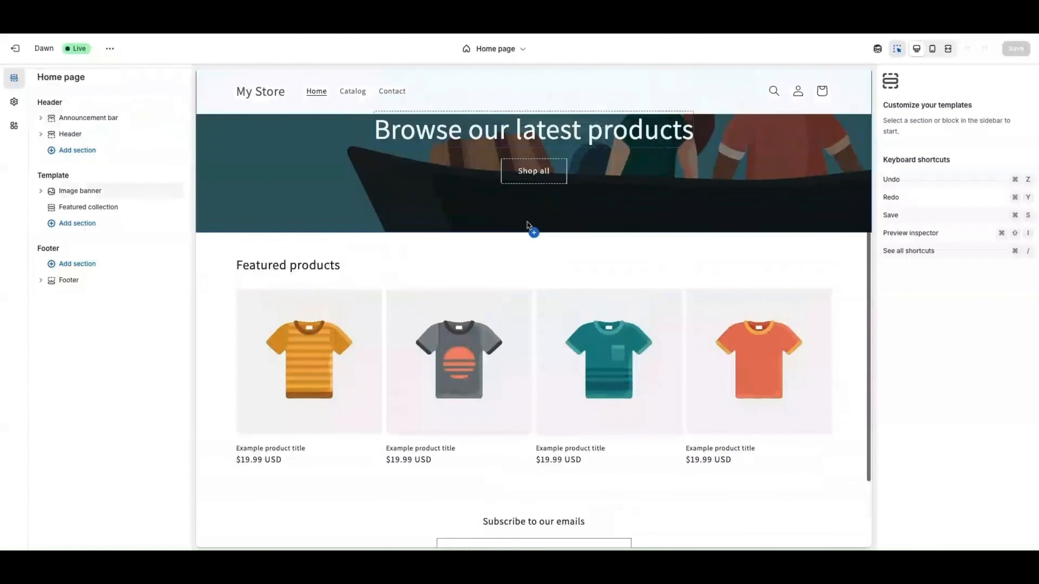
# Insert an Image banner section below the existing banner
pyautogui.click(544, 255)
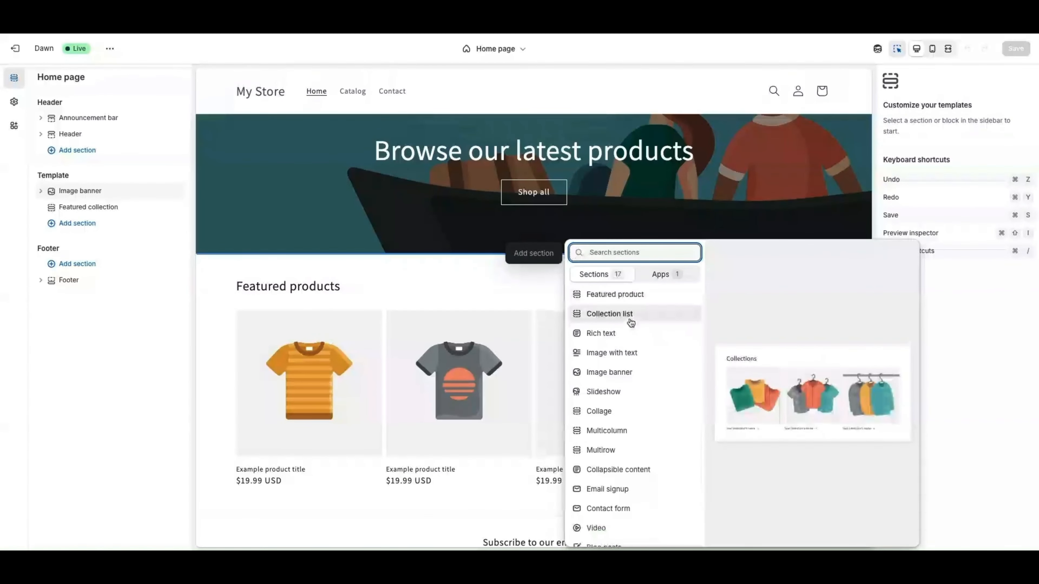
pyautogui.scroll(-2, 622, 353)
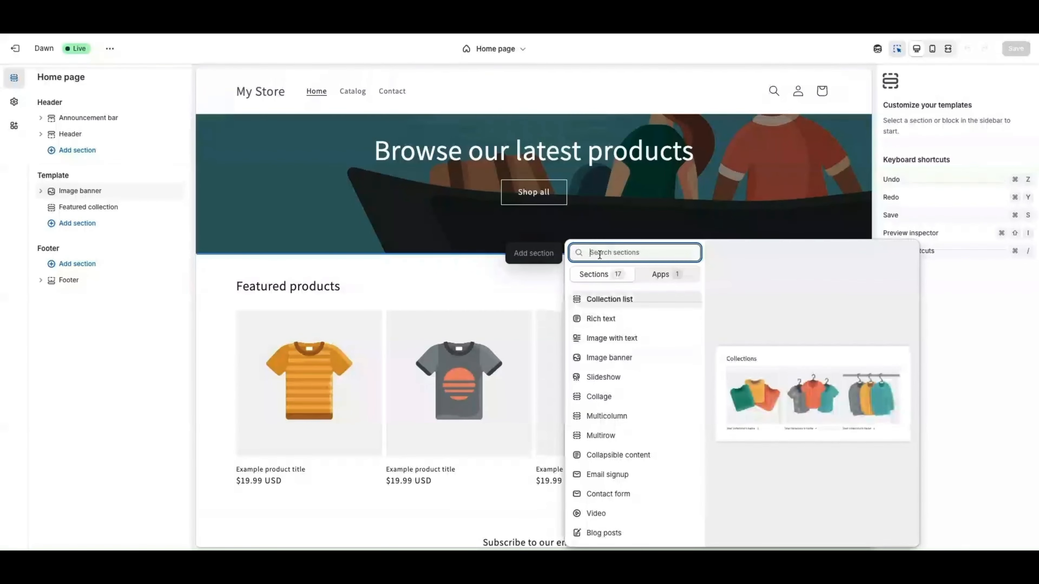
pyautogui.click(611, 359)
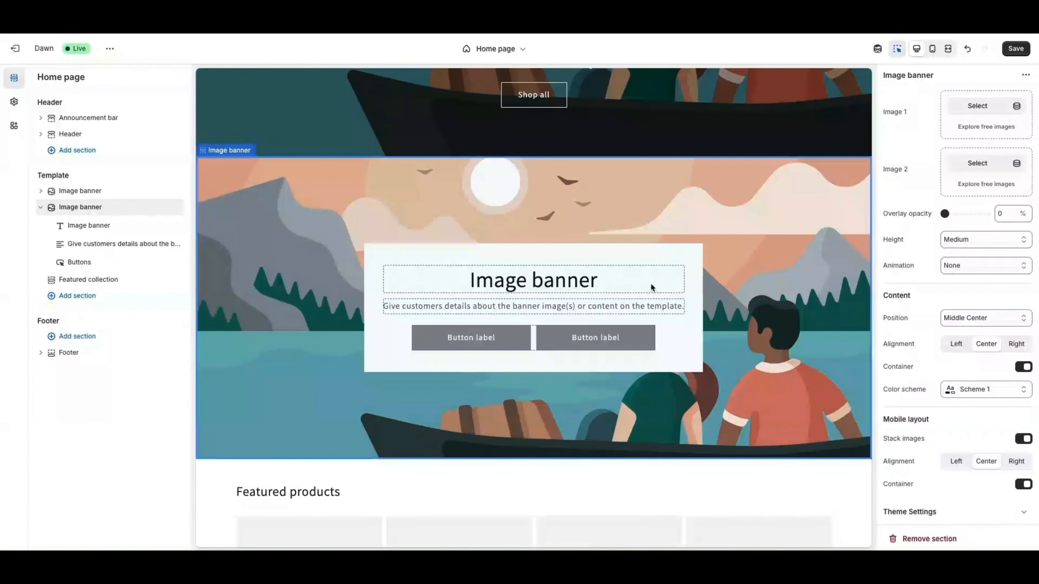
# Review the new banner's heading, text and Buttons blocks, then reselect the banner section
pyautogui.click(506, 287)
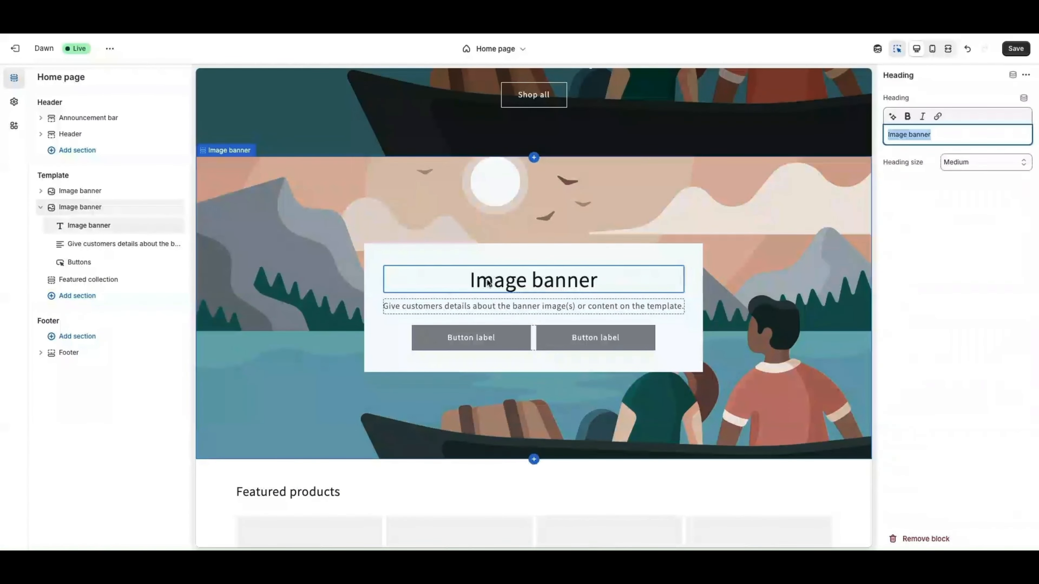
pyautogui.click(410, 306)
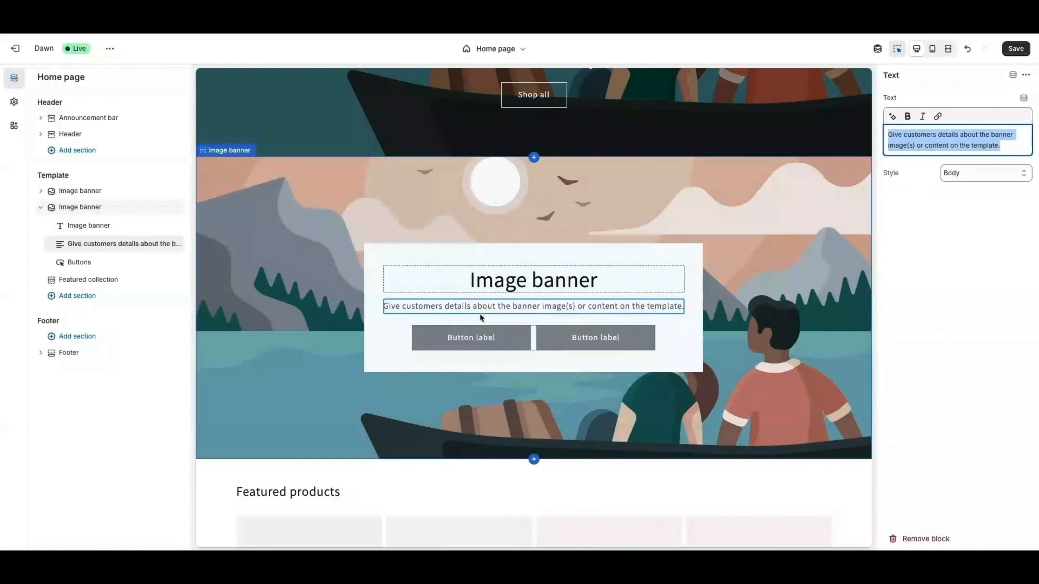
pyautogui.click(515, 341)
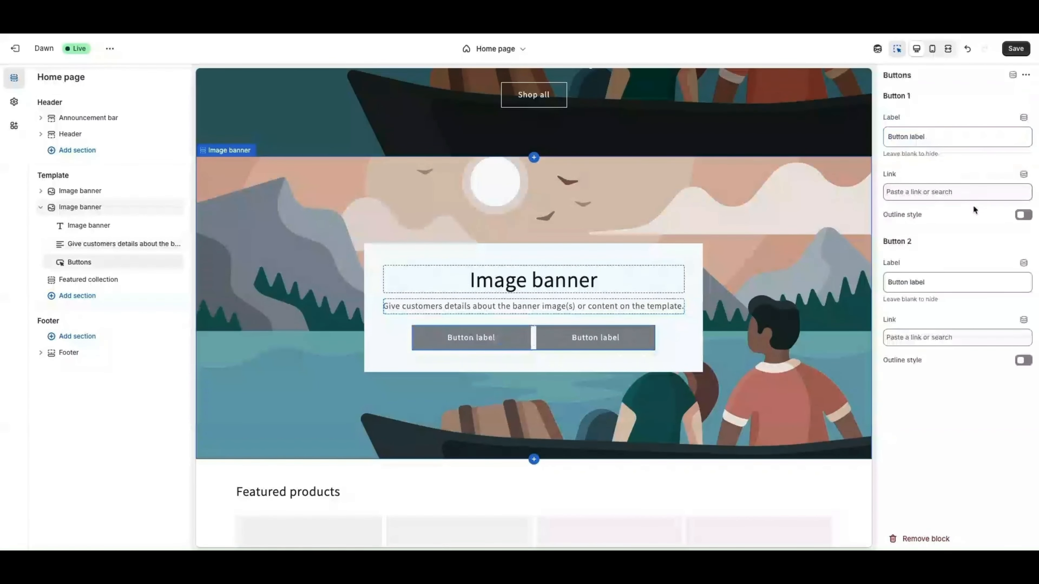
pyautogui.scroll(-1, 491, 254)
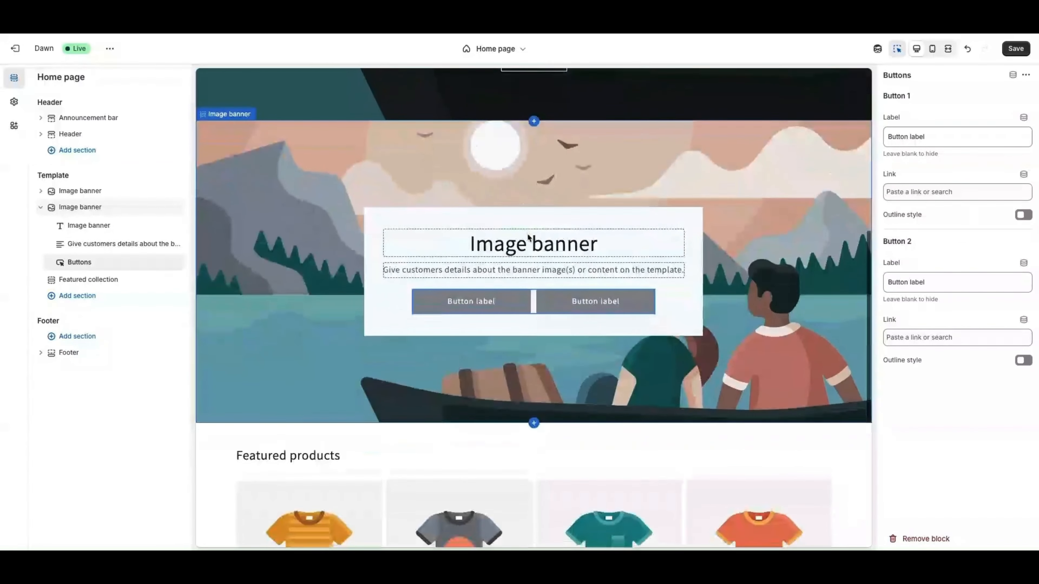
pyautogui.click(328, 196)
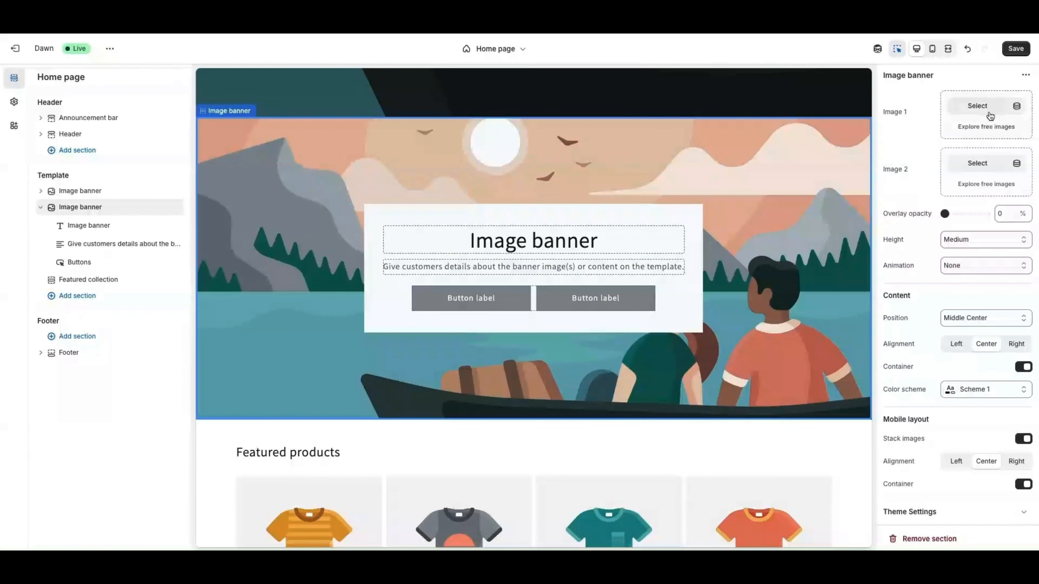
# Set Image 1 to the Women's Fashion photo fashion-model-in-pink.jpg and overlay opacity to 40%
pyautogui.click(983, 125)
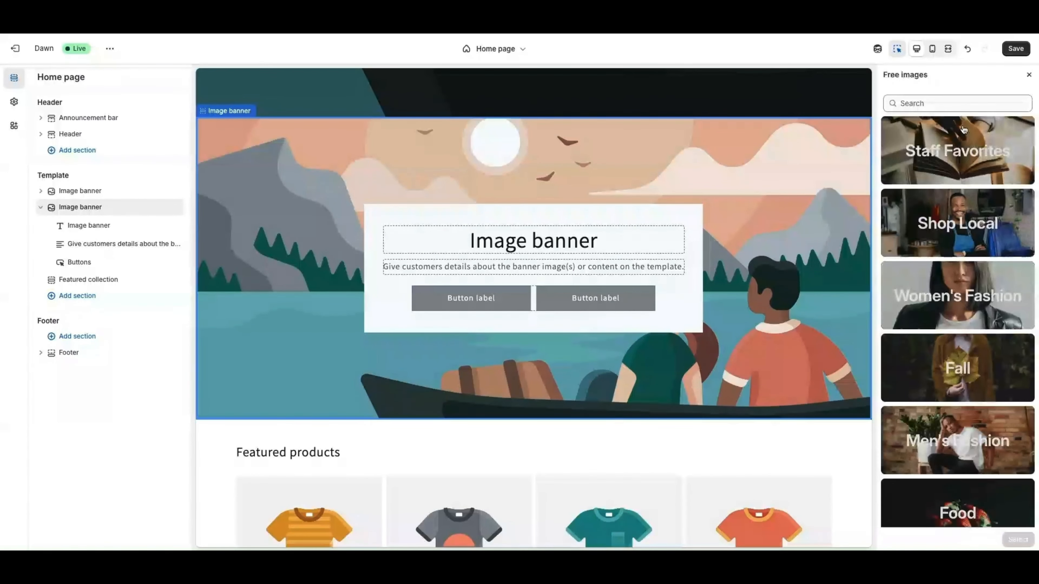
pyautogui.click(947, 292)
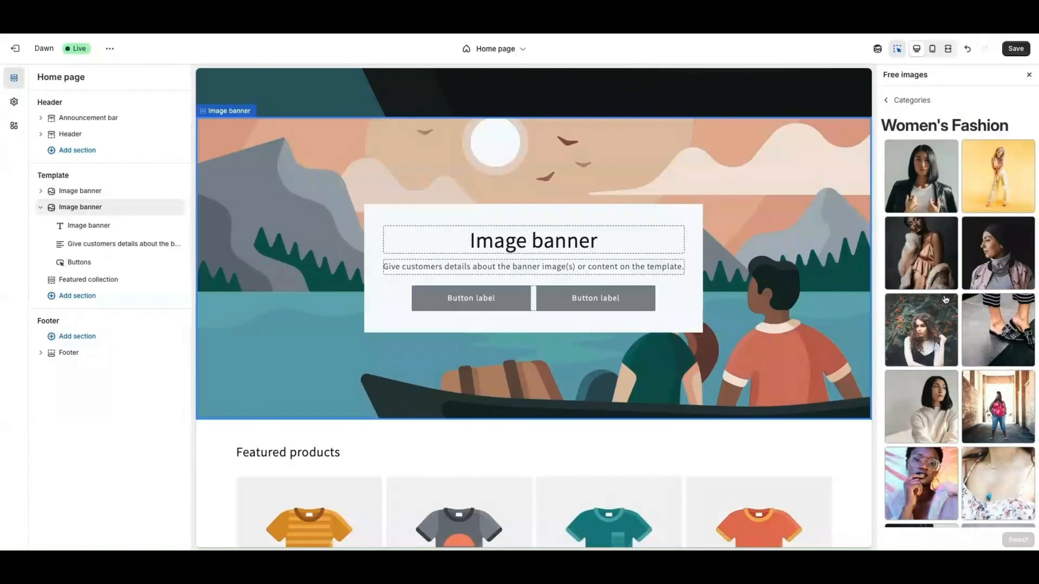
pyautogui.click(921, 472)
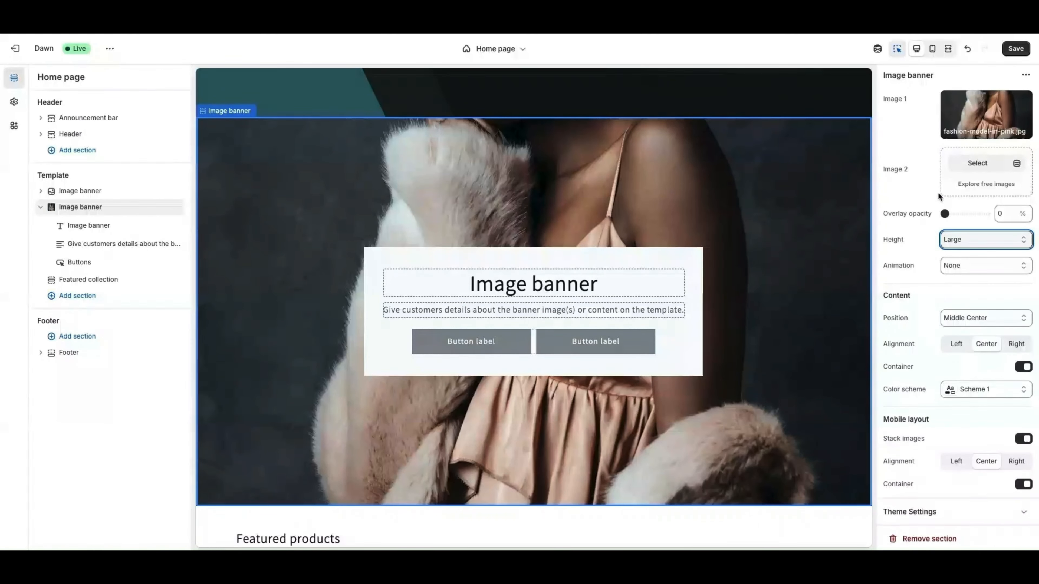
pyautogui.moveTo(944, 213); pyautogui.dragTo(960, 214)
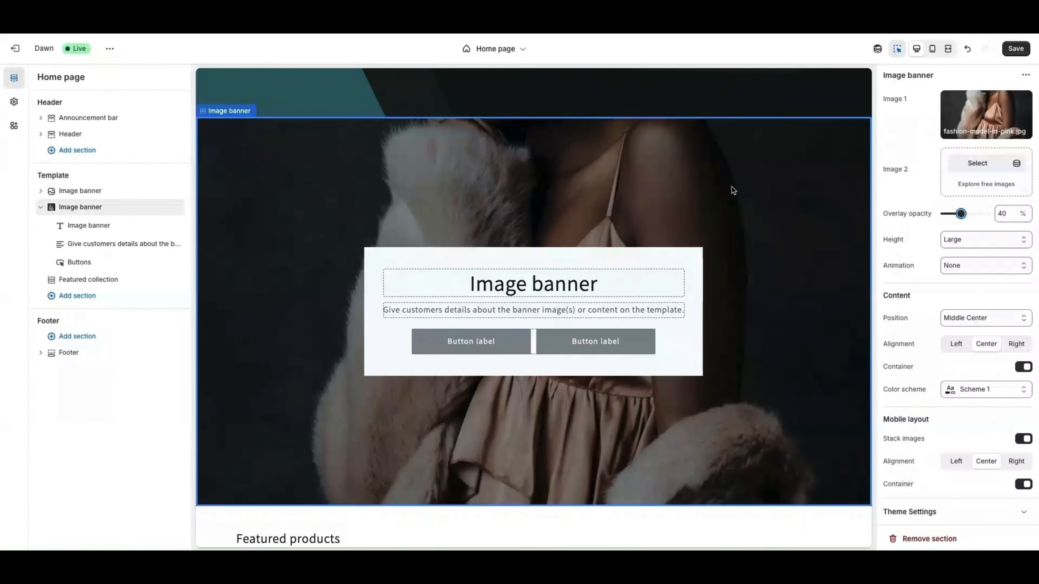
pyautogui.scroll(1, 732, 190)
pyautogui.scroll(-2, 558, 306)
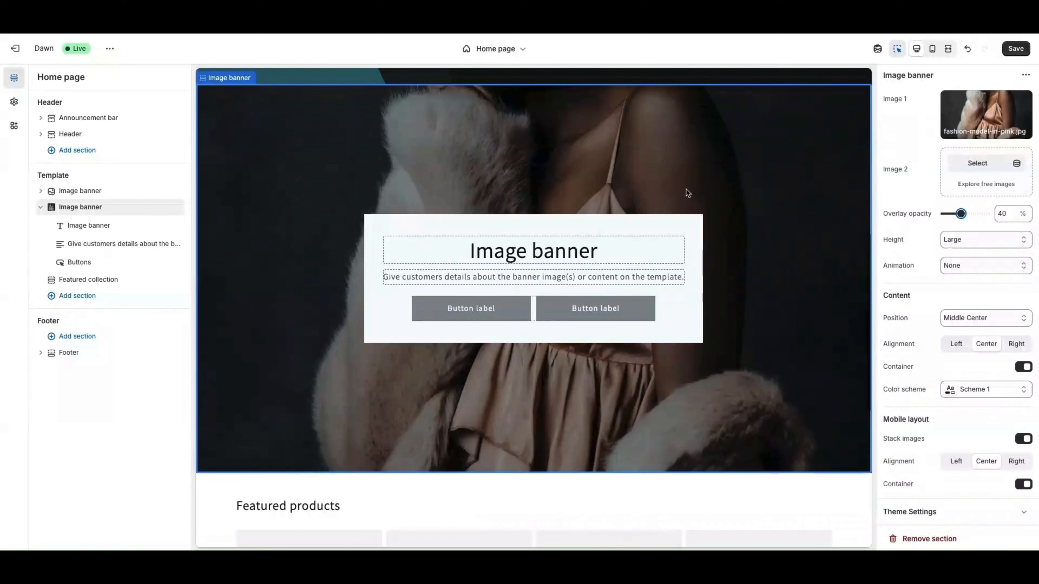
# Set Image 2 to model-laughs-barefoot.jpg
pyautogui.moveTo(957, 130)
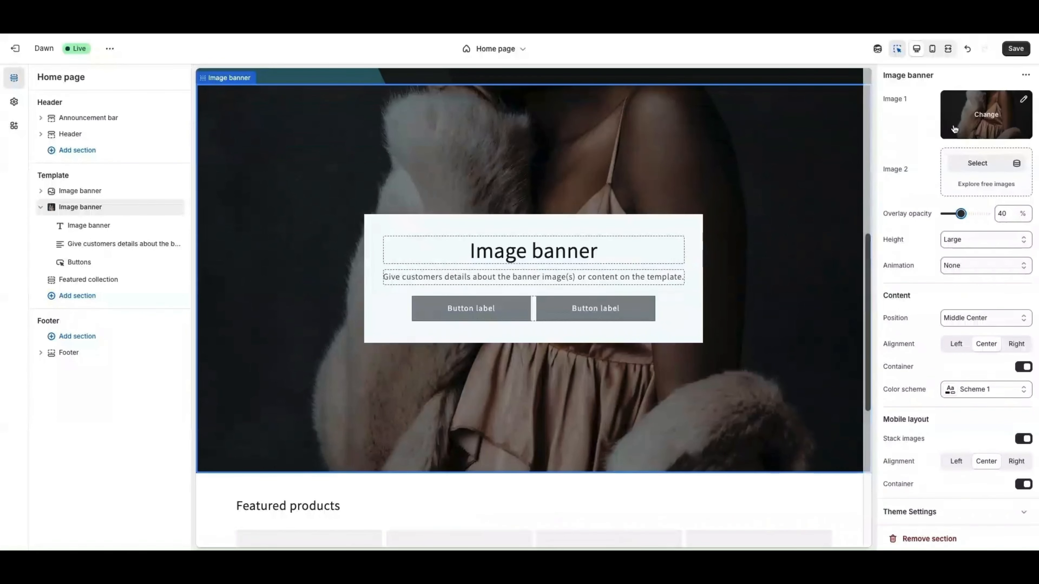
pyautogui.click(978, 172)
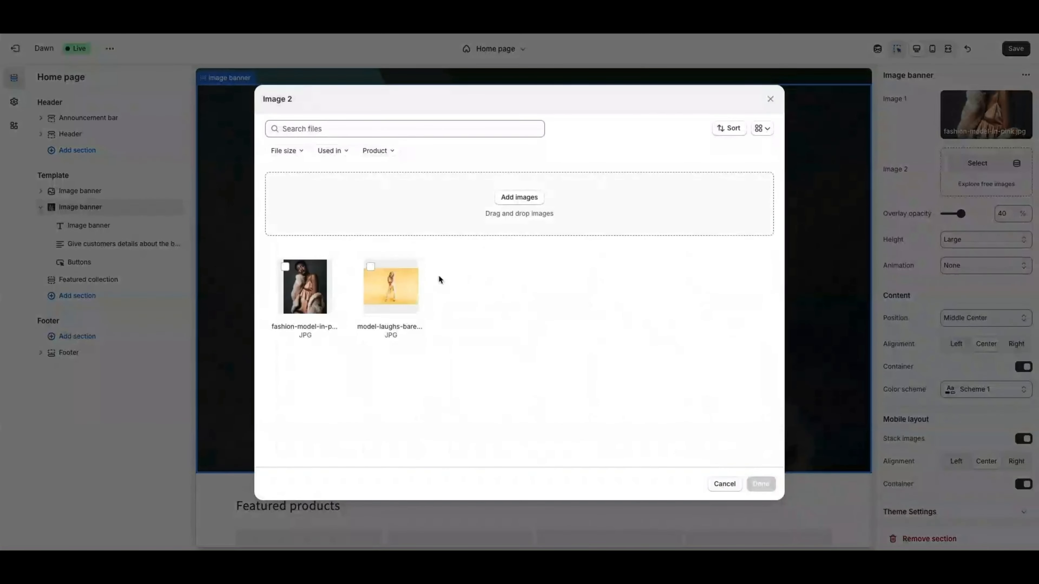
pyautogui.click(388, 285)
pyautogui.click(760, 484)
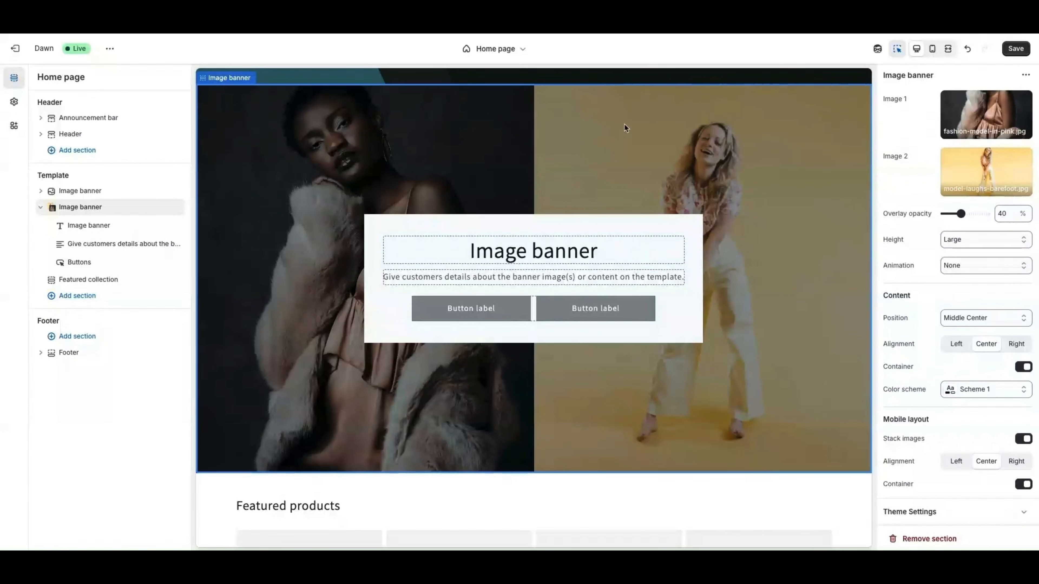
# Preview the home page in Mobile view
pyautogui.click(932, 49)
pyautogui.scroll(10, 531, 210)
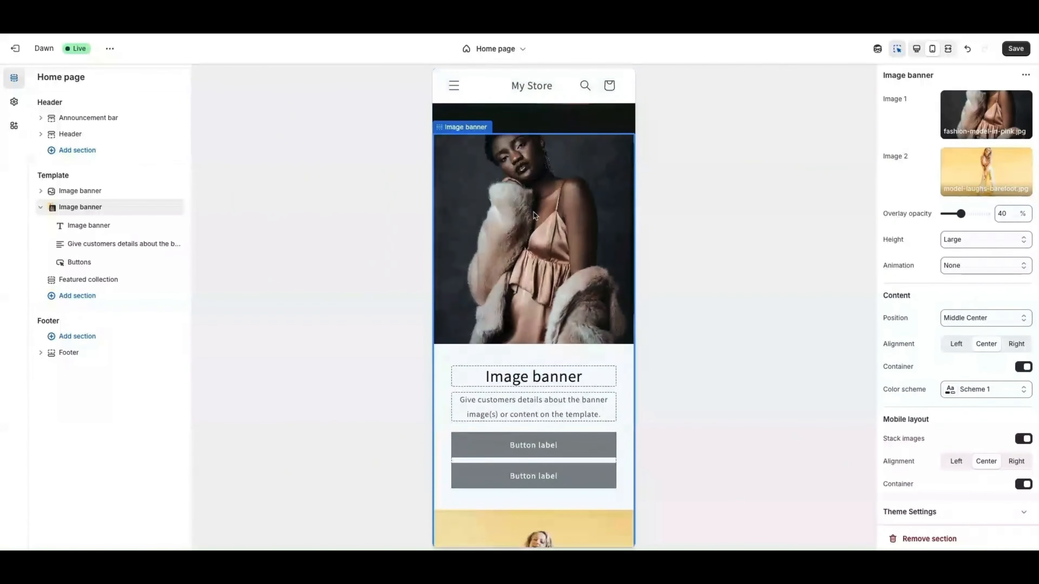
pyautogui.scroll(-5, 504, 303)
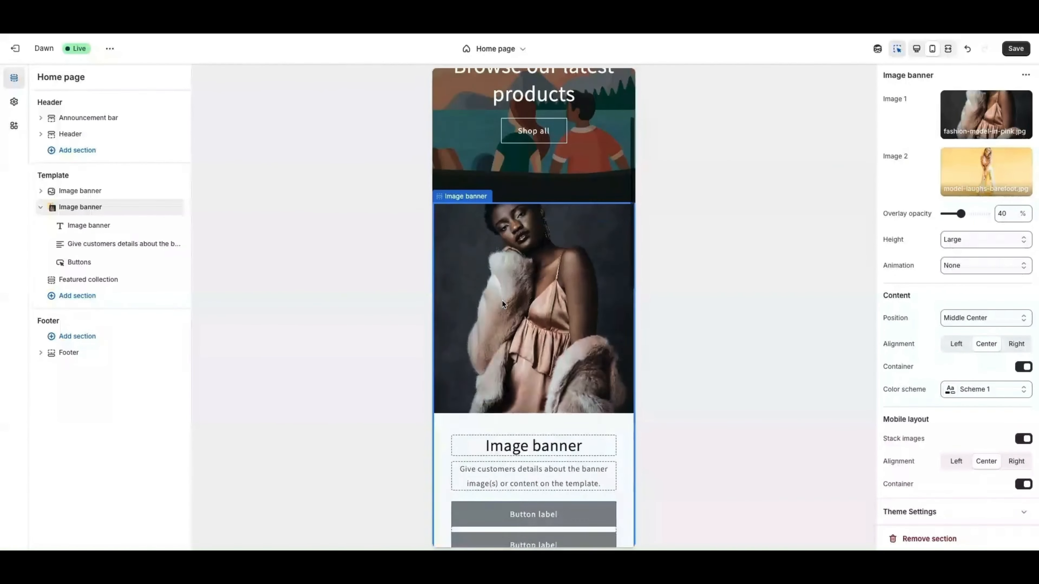
pyautogui.scroll(-2, 512, 286)
pyautogui.scroll(3, 543, 315)
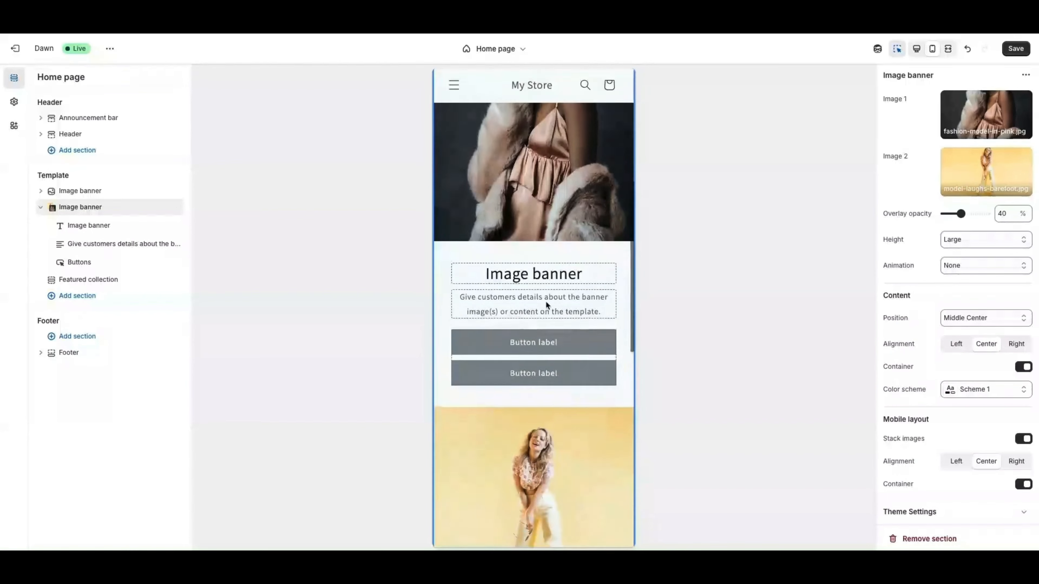
pyautogui.scroll(2, 518, 262)
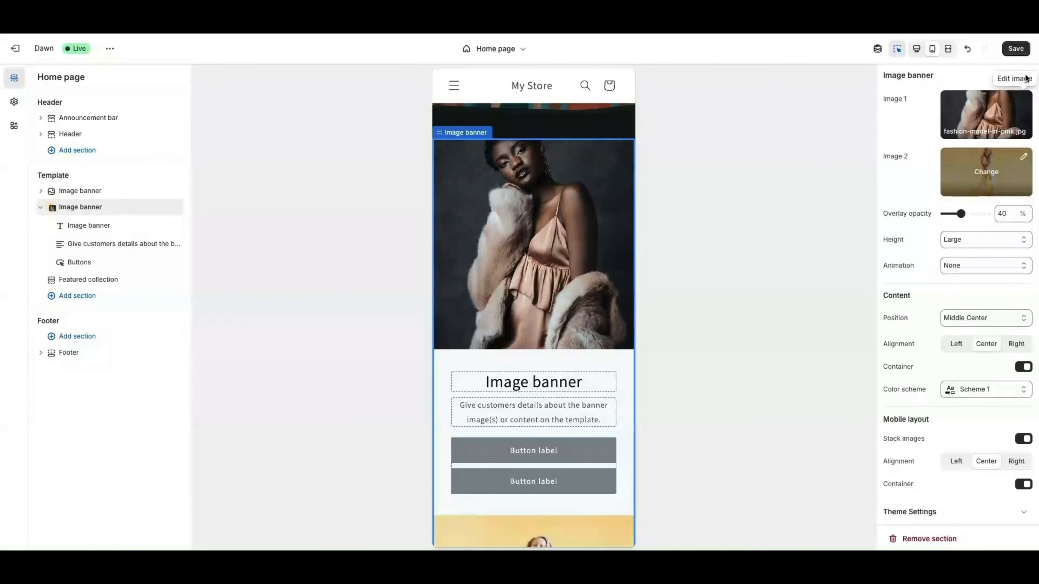
pyautogui.scroll(-1, 948, 211)
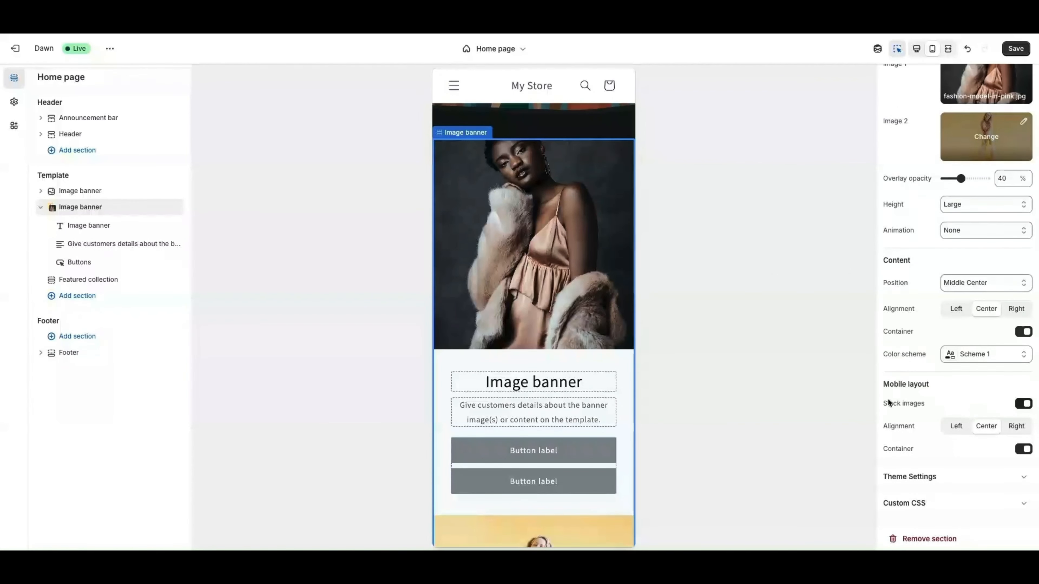
# Toggle Stack images off and back on, return to Desktop preview, and save the home page
pyautogui.click(1023, 404)
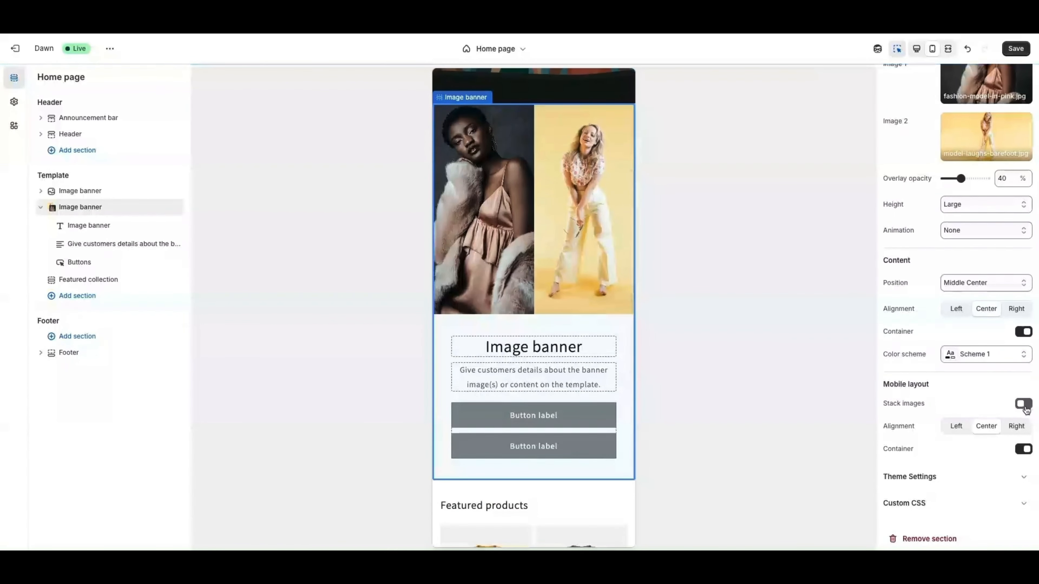
pyautogui.scroll(2, 545, 260)
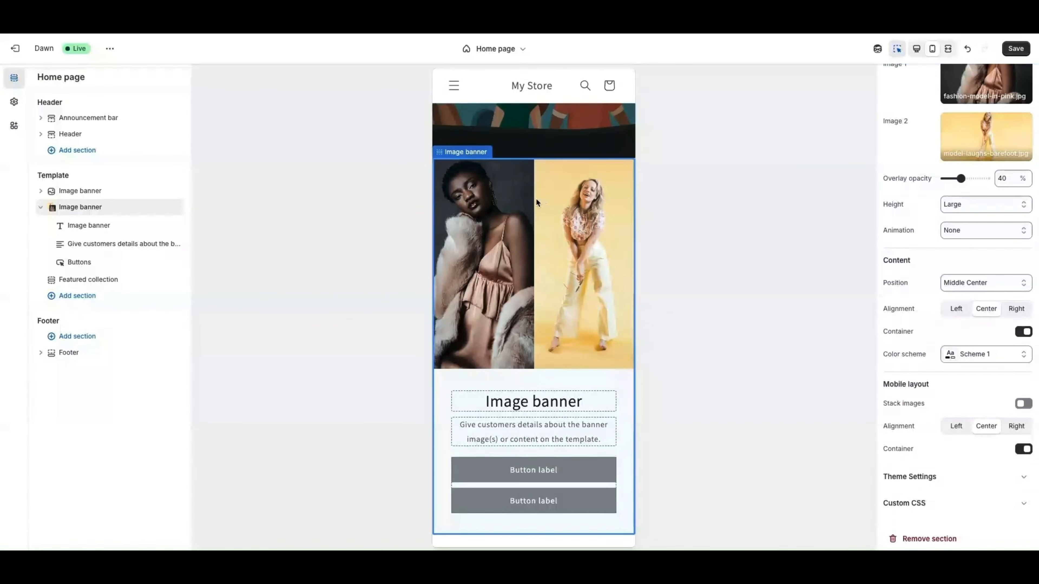
pyautogui.click(1022, 405)
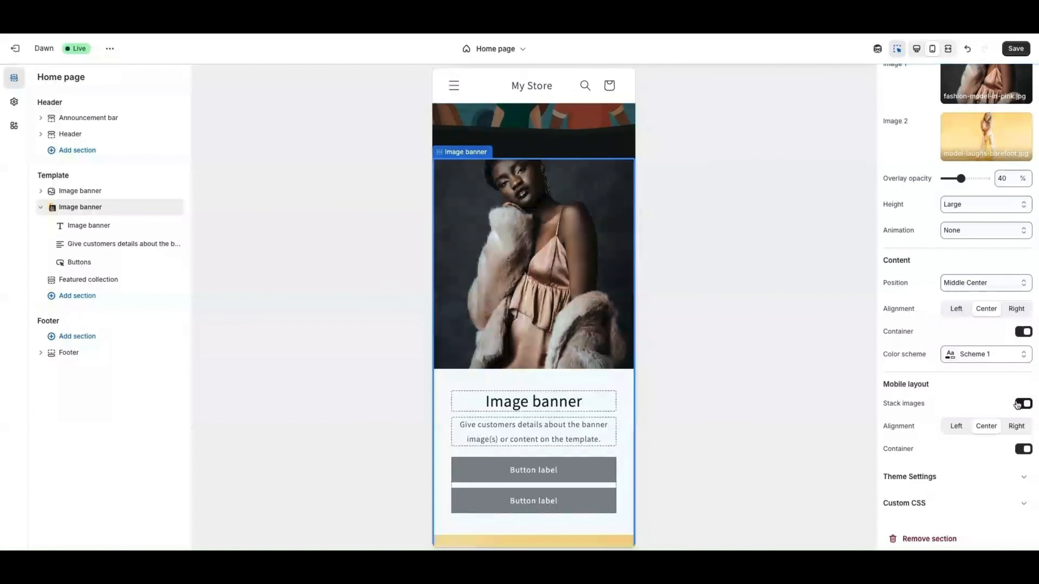
pyautogui.click(916, 48)
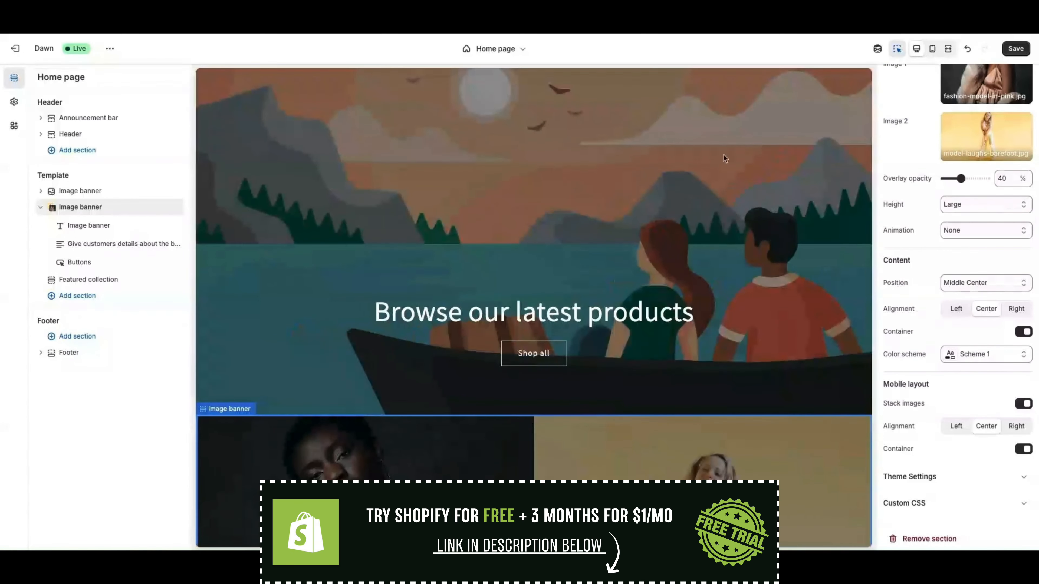
pyautogui.click(1013, 50)
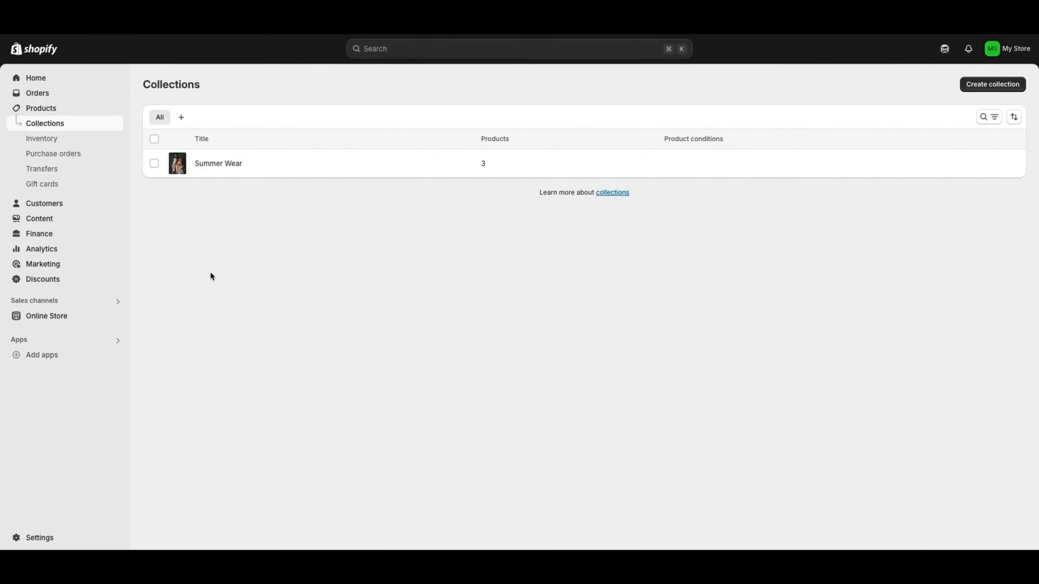
# Open the Main menu (Home, Catalog, Contact) from Content > Menus for editing
pyautogui.click(35, 220)
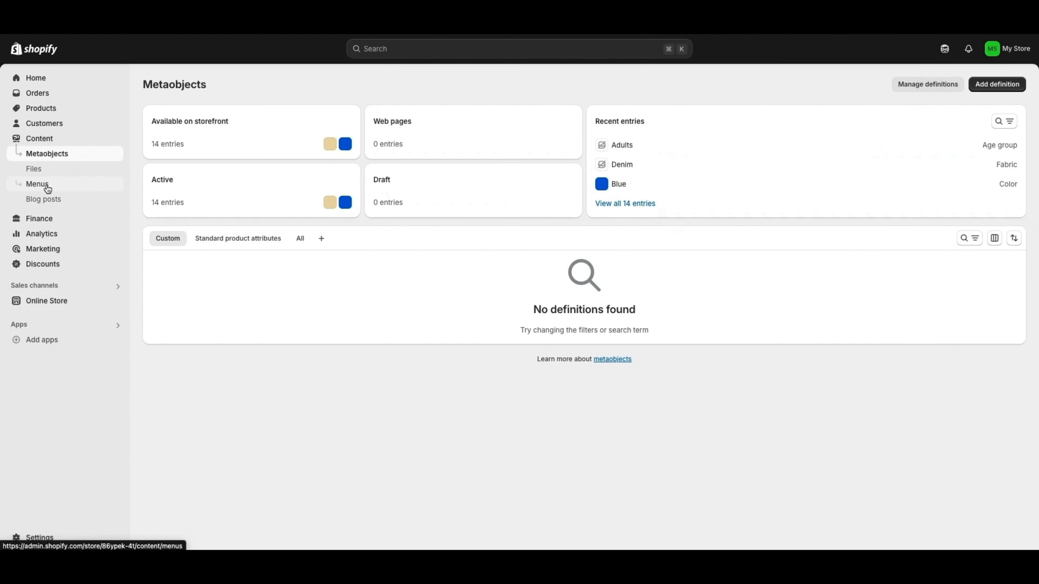
pyautogui.click(46, 187)
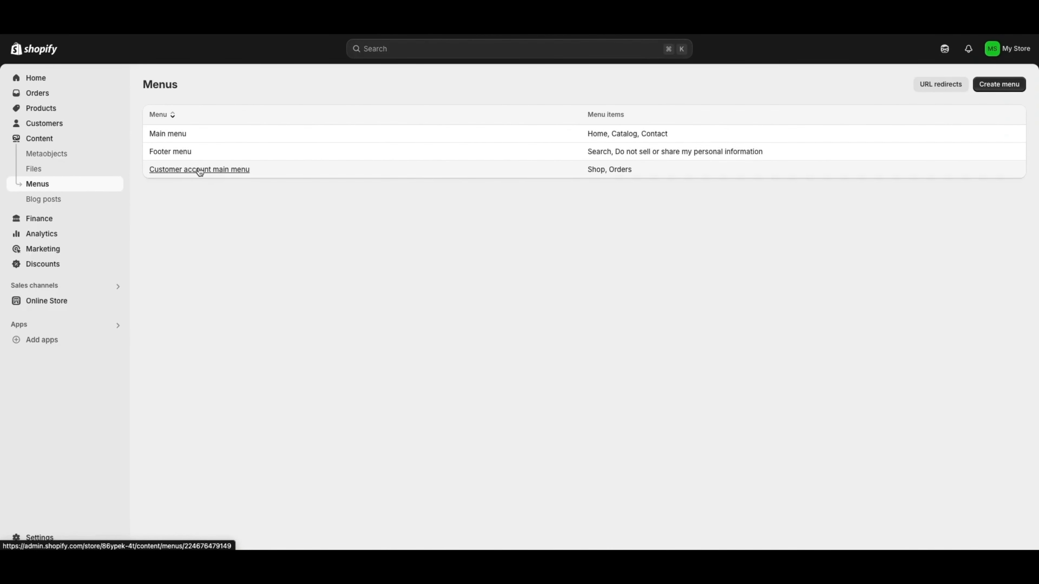
pyautogui.click(169, 140)
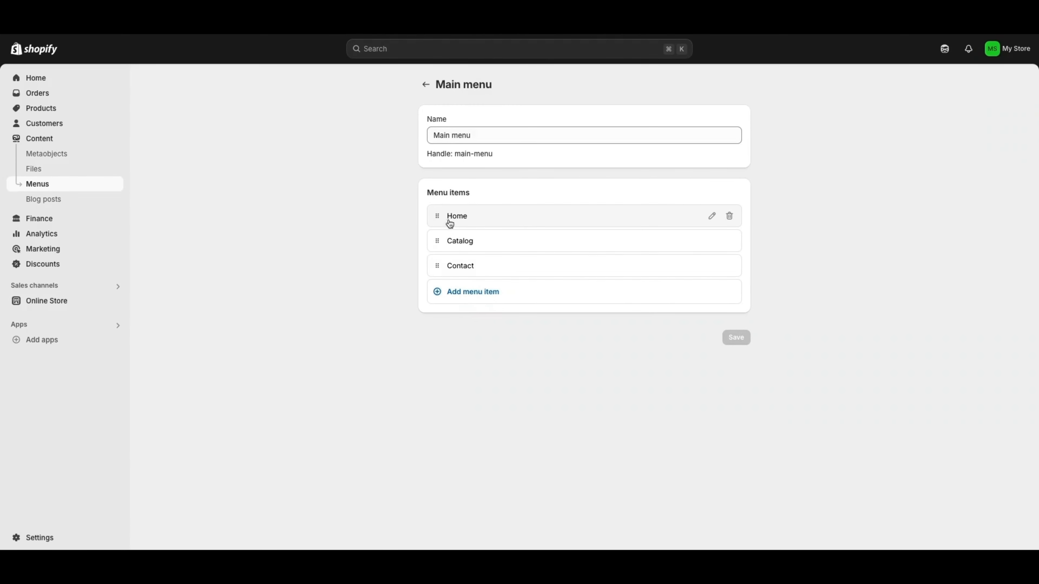
# Drag Catalog and Contact above Home, then open and close Catalog's item unchanged
pyautogui.moveTo(437, 241); pyautogui.dragTo(441, 219)
pyautogui.moveTo(437, 271); pyautogui.dragTo(438, 244)
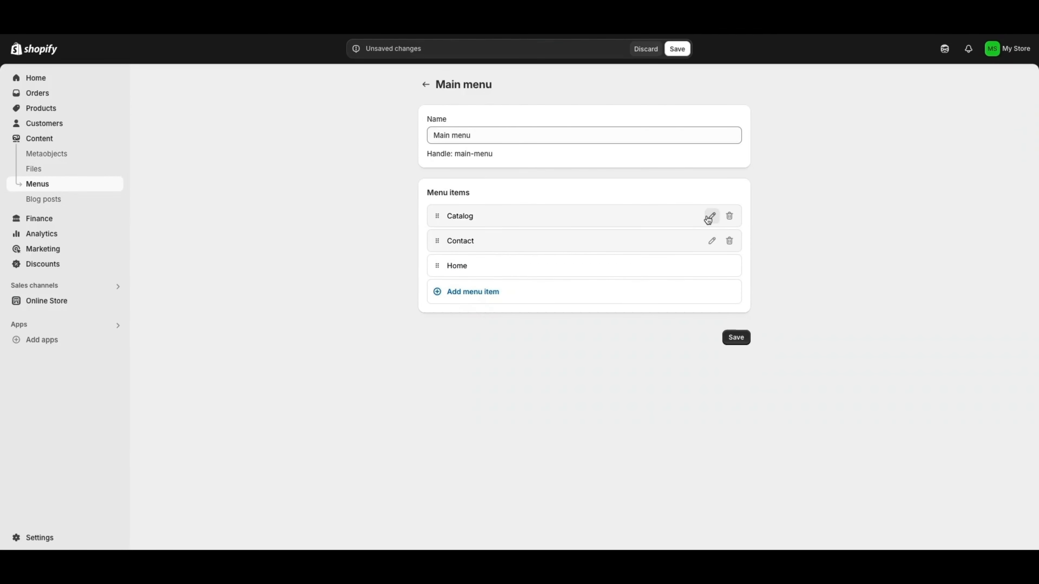
pyautogui.click(712, 217)
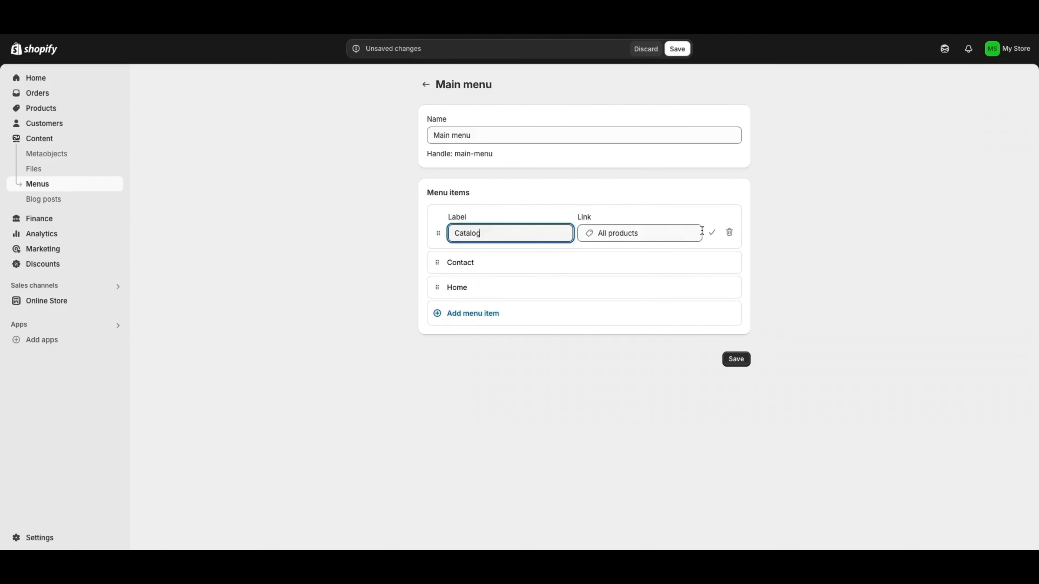
pyautogui.click(712, 236)
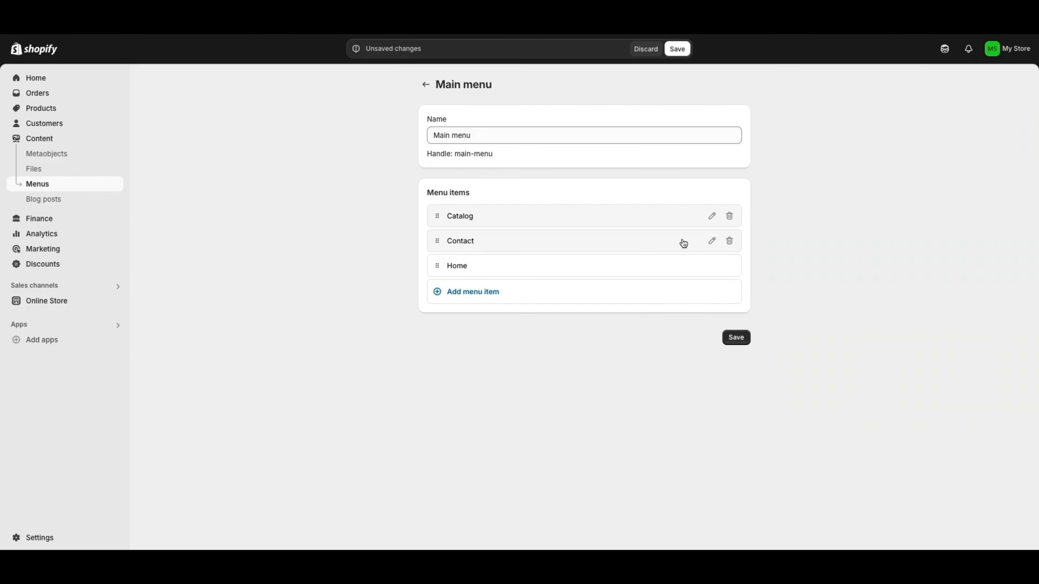
# Add a 'Summer Sale' item linked to the Summer Wear collection and drag it to the top
pyautogui.click(468, 294)
pyautogui.write('Summer Sale')
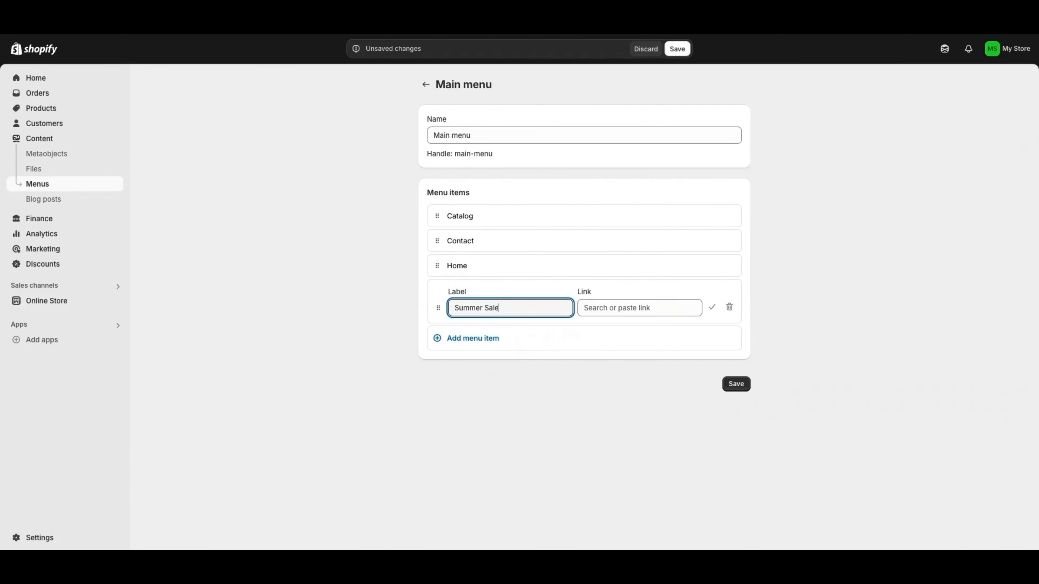
pyautogui.click(601, 307)
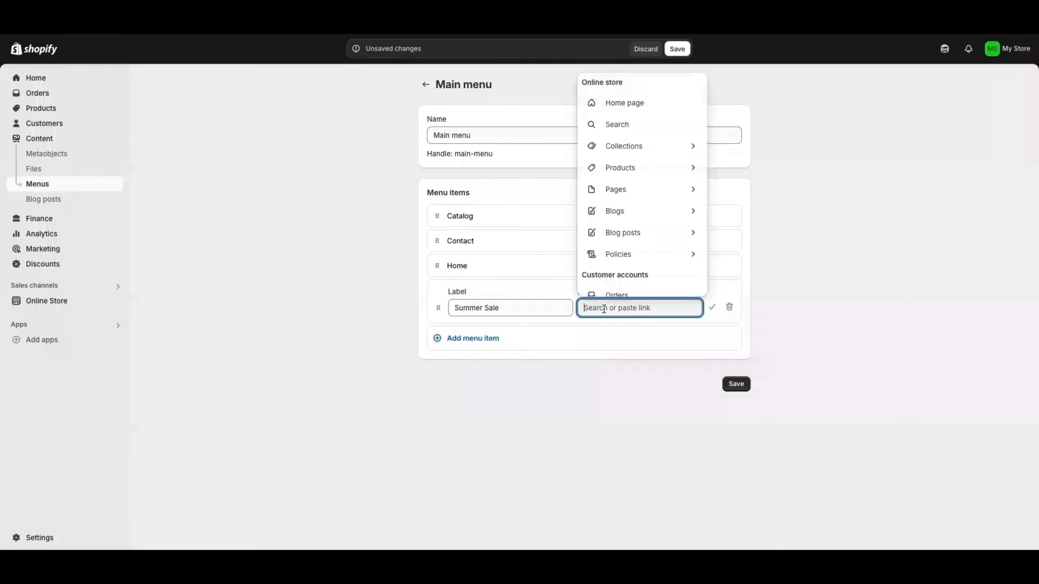
pyautogui.click(620, 146)
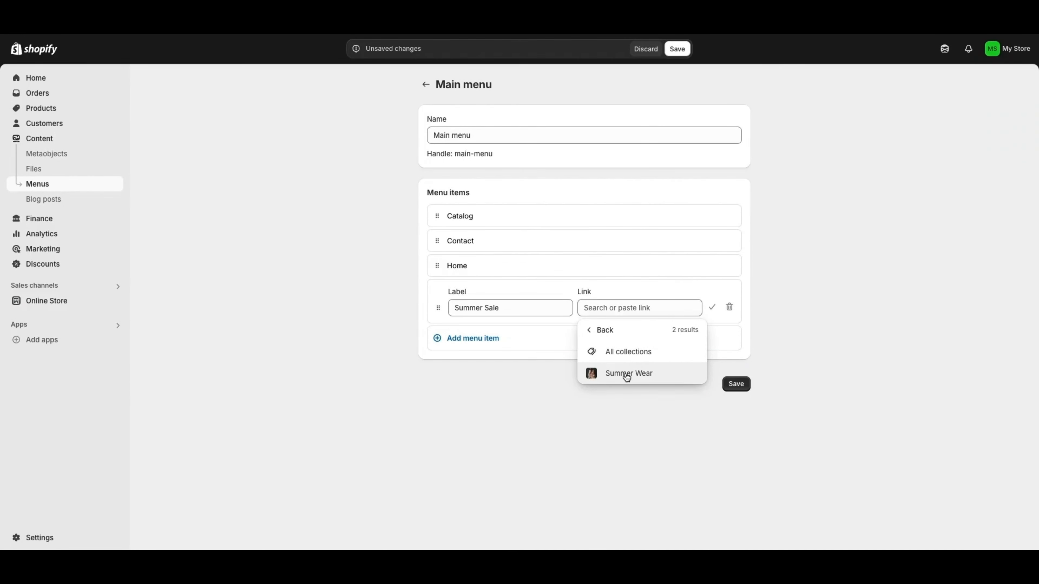
pyautogui.click(627, 375)
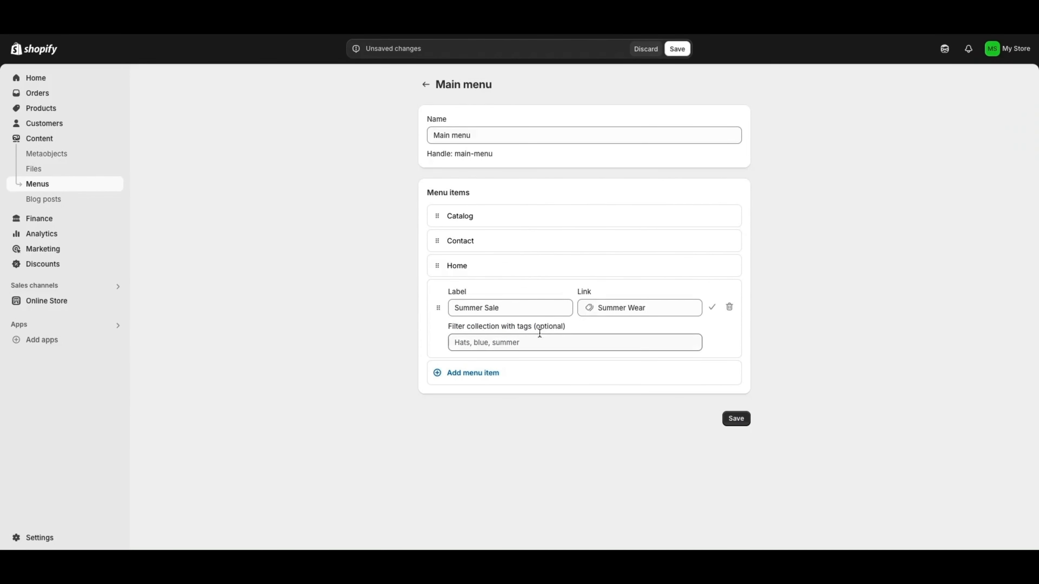
pyautogui.click(488, 343)
pyautogui.click(712, 307)
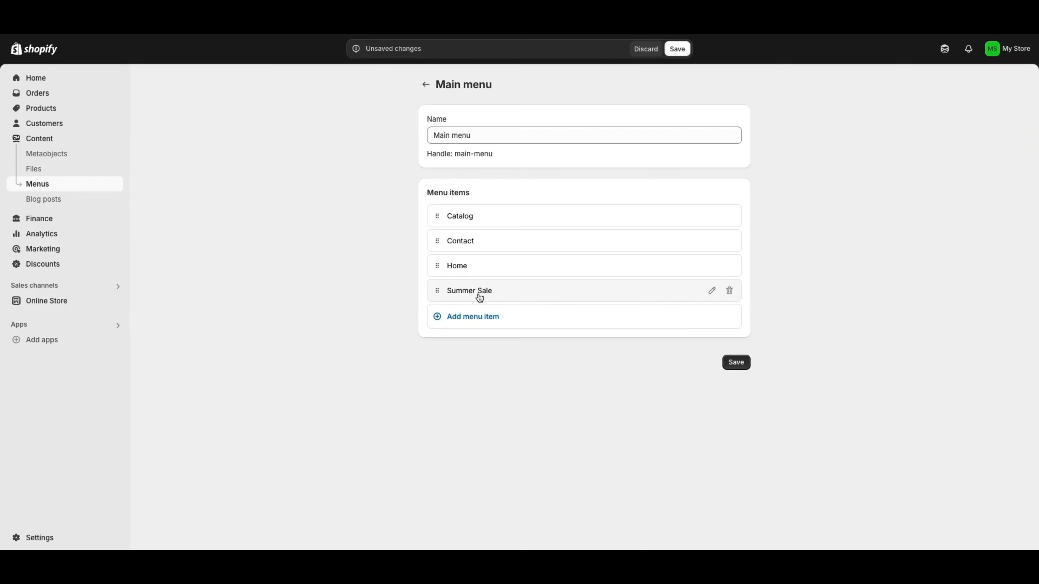
pyautogui.moveTo(438, 292); pyautogui.dragTo(434, 216)
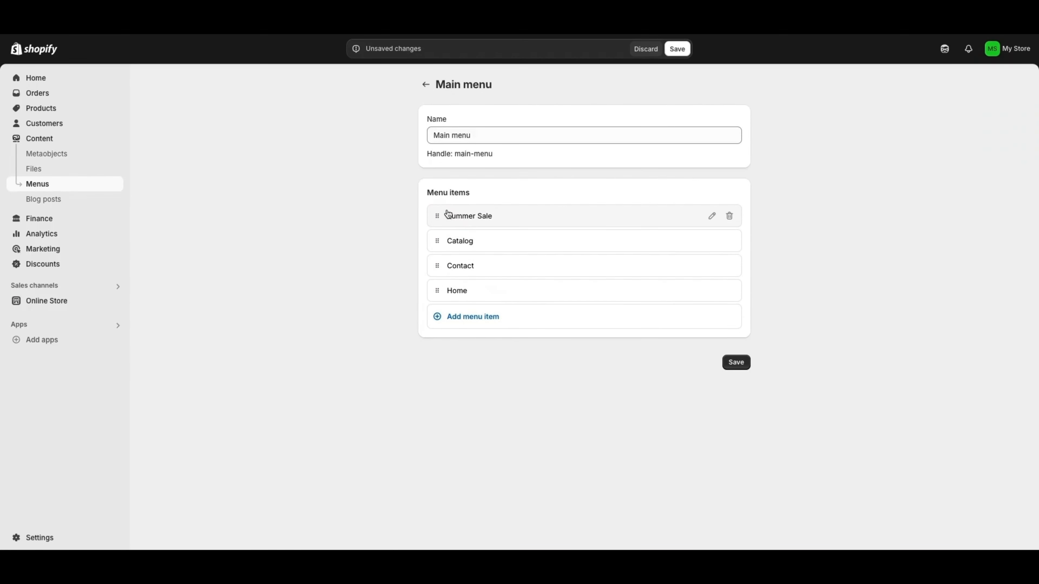
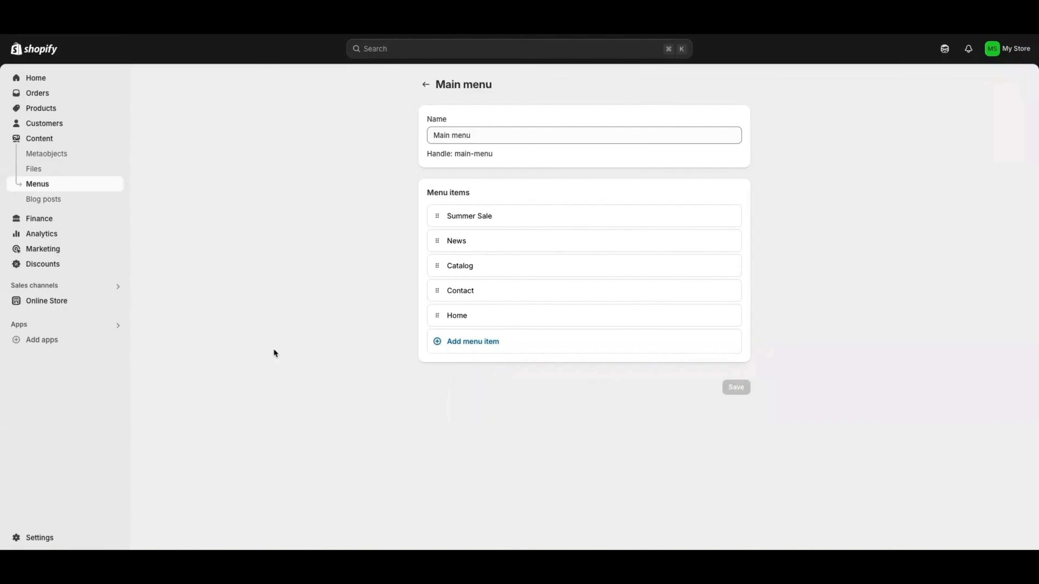
# Go to Settings > Payments and look over the Shopify Payments and PayPal setup
pyautogui.click(37, 539)
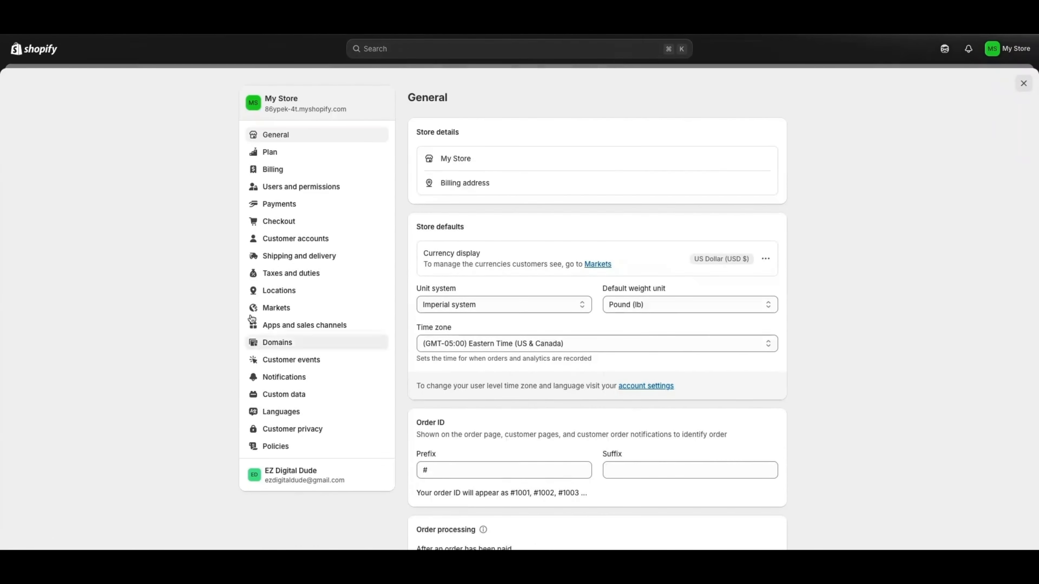
pyautogui.click(281, 205)
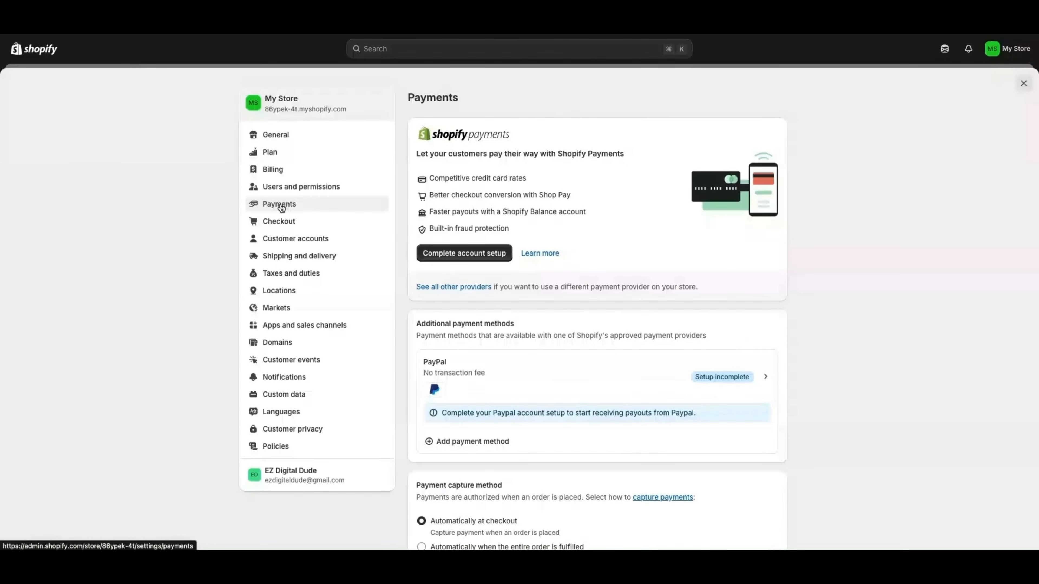
pyautogui.scroll(-1, 616, 218)
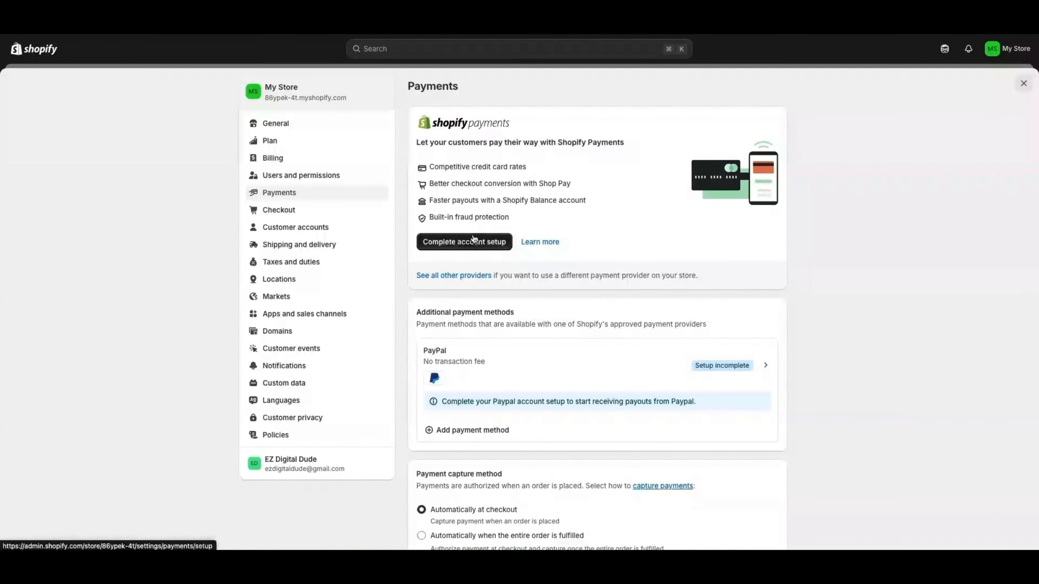
pyautogui.scroll(-1, 476, 360)
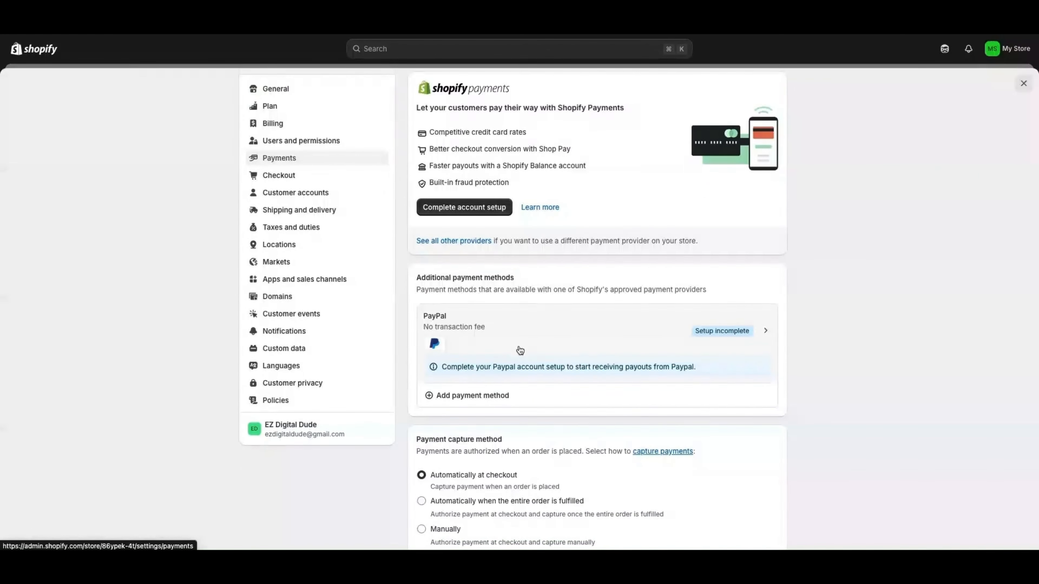
# Browse the full list of other payment providers, then return to Payments
pyautogui.click(450, 243)
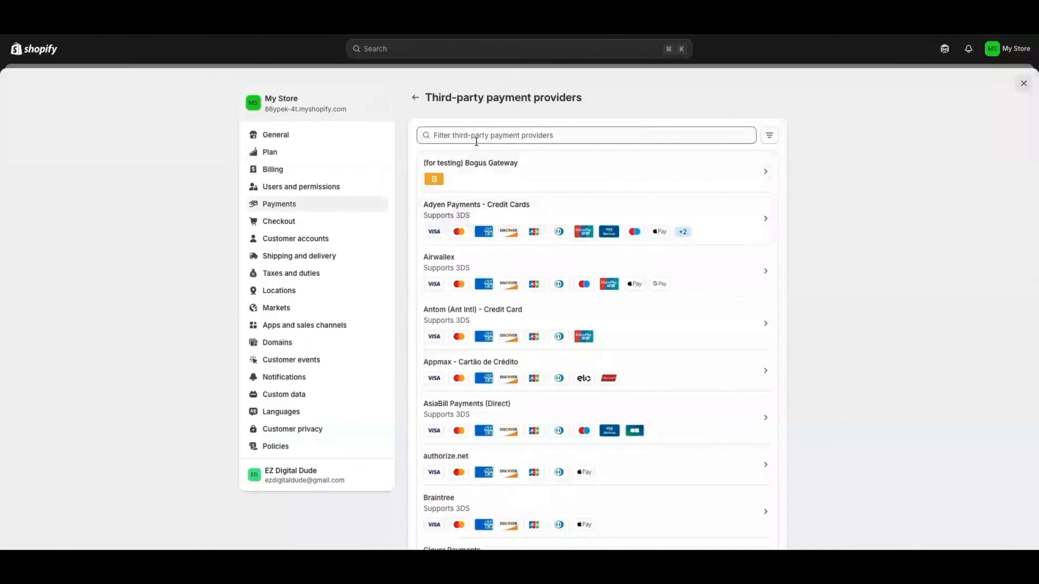
pyautogui.scroll(-4, 507, 190)
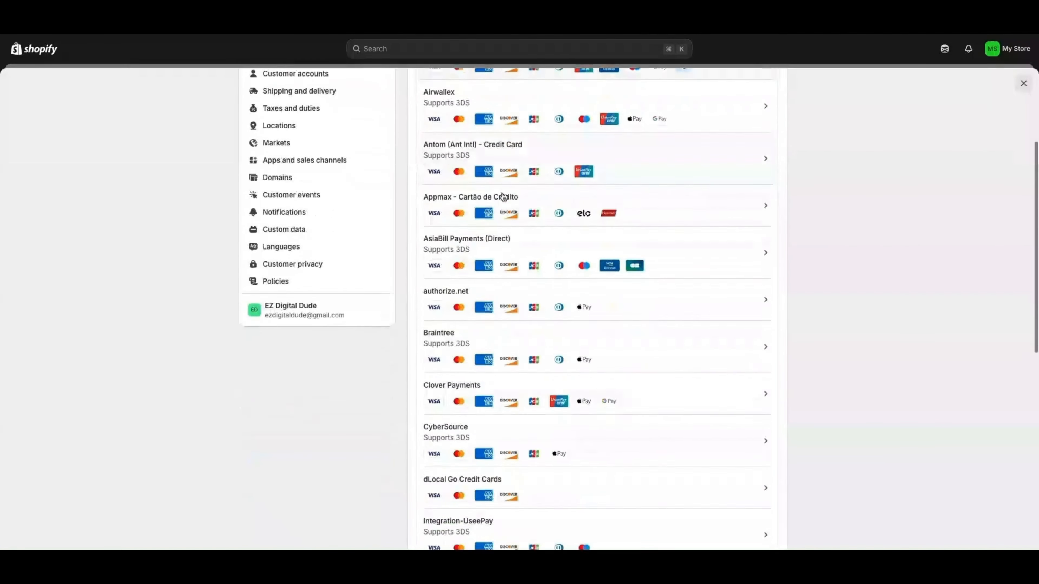
pyautogui.scroll(-4, 503, 196)
pyautogui.scroll(8, 504, 239)
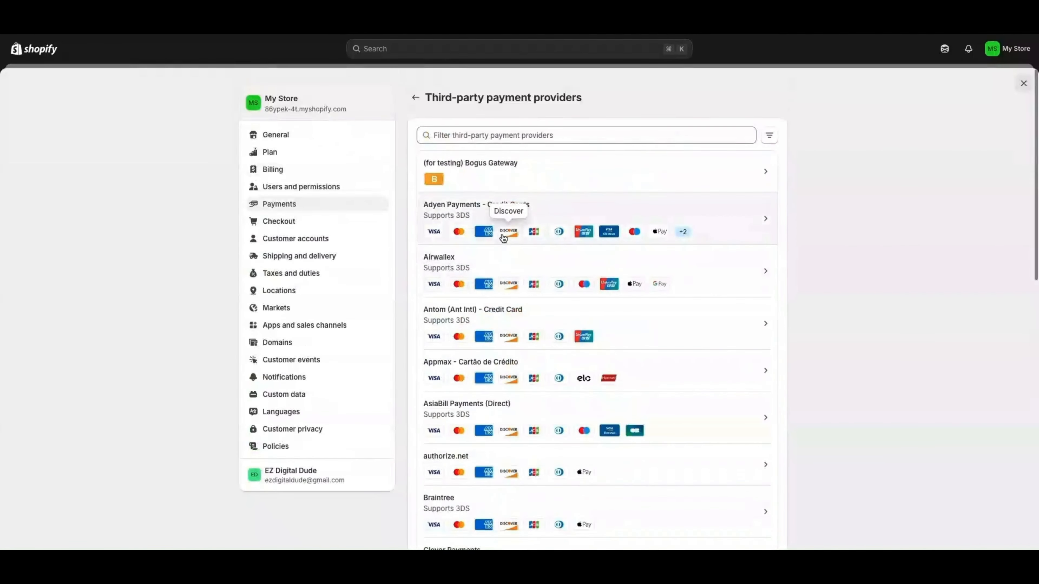
pyautogui.click(415, 97)
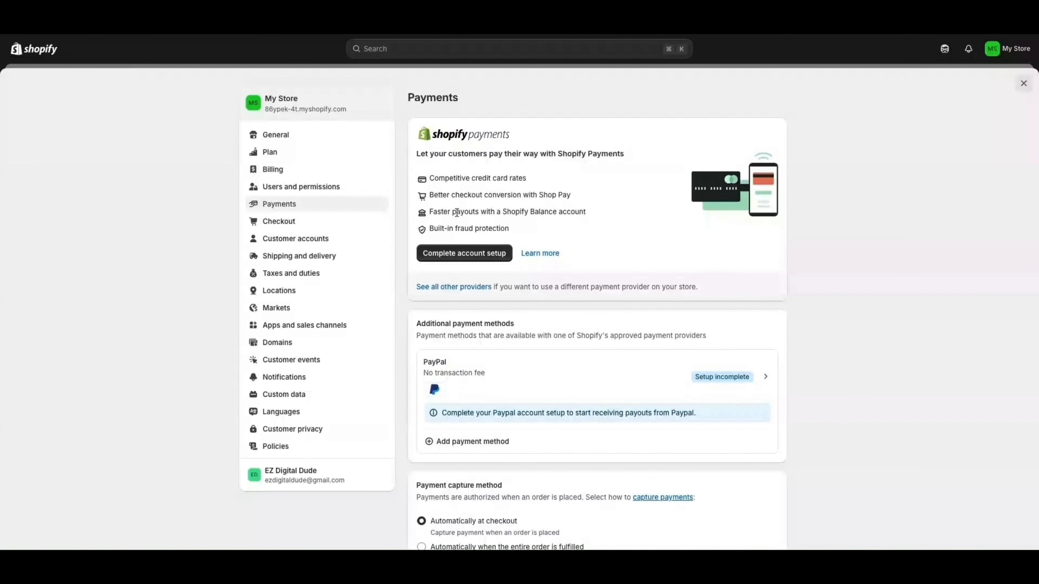
pyautogui.scroll(-1, 543, 226)
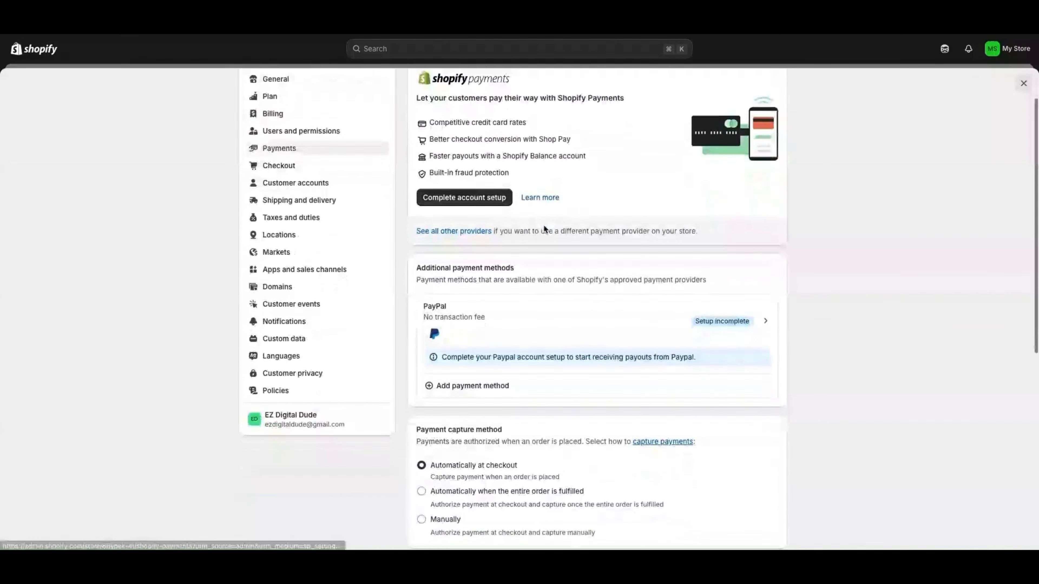
pyautogui.scroll(-1, 529, 332)
pyautogui.scroll(-2, 412, 314)
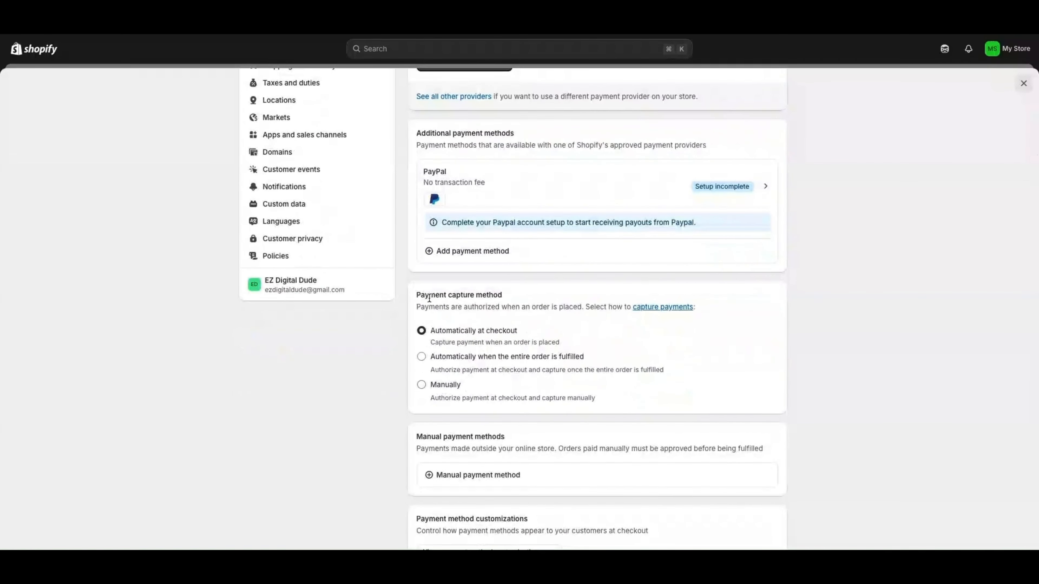
pyautogui.scroll(-1, 451, 304)
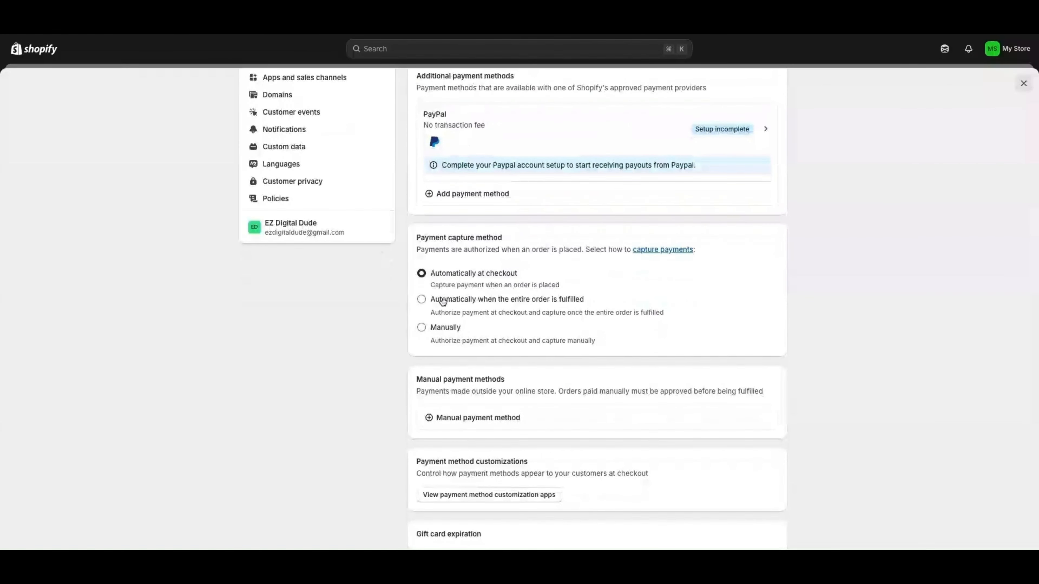
pyautogui.scroll(-1, 458, 337)
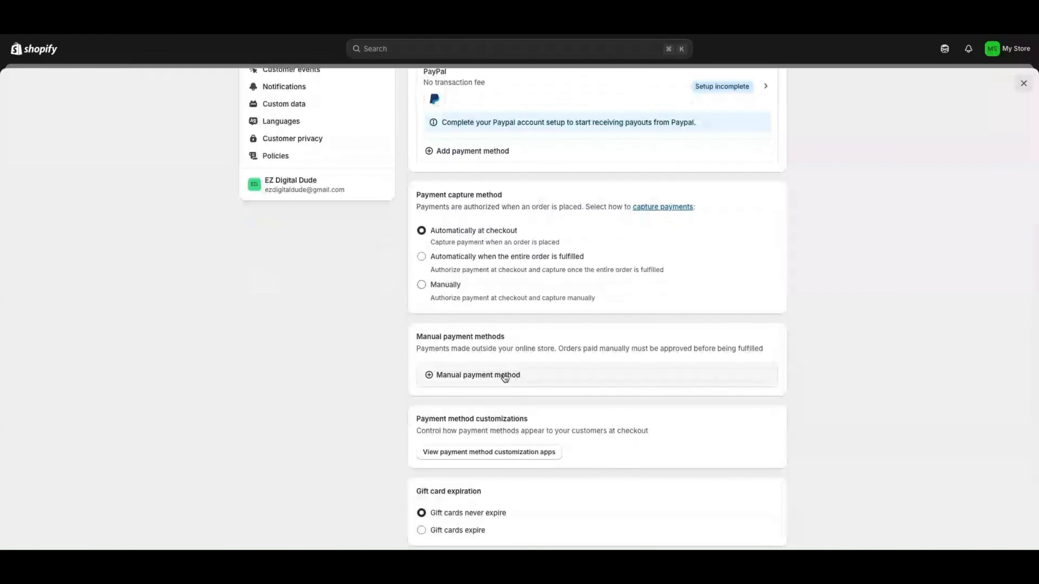
pyautogui.scroll(-2, 464, 315)
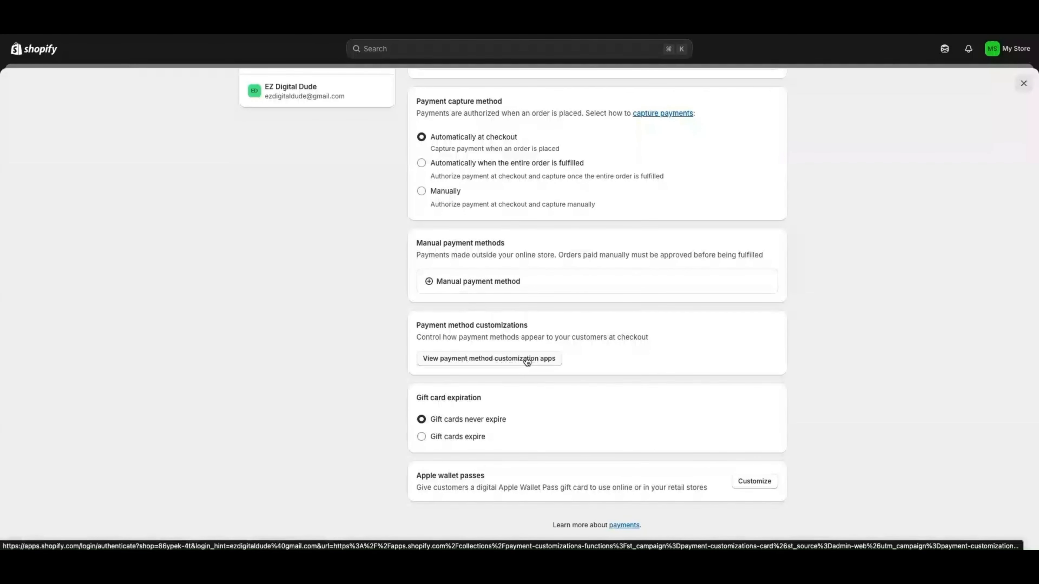
pyautogui.scroll(-2, 455, 403)
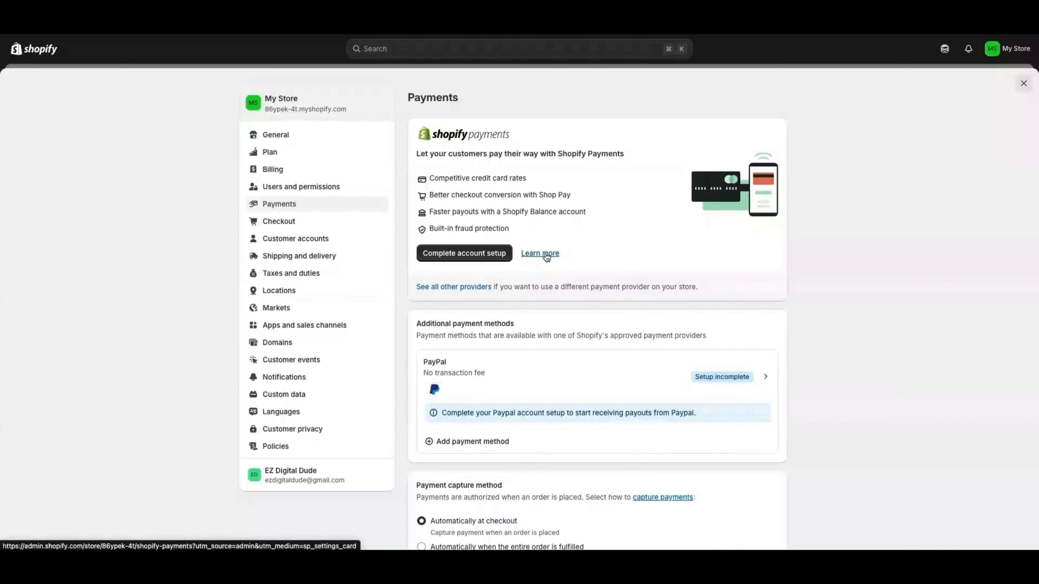
pyautogui.scroll(-5, 603, 344)
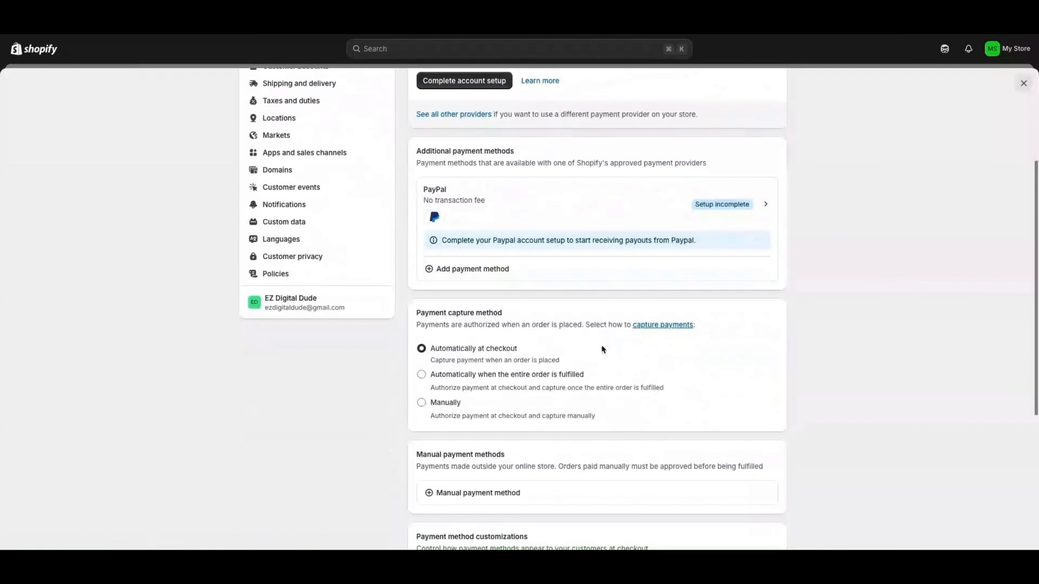
pyautogui.scroll(5, 601, 346)
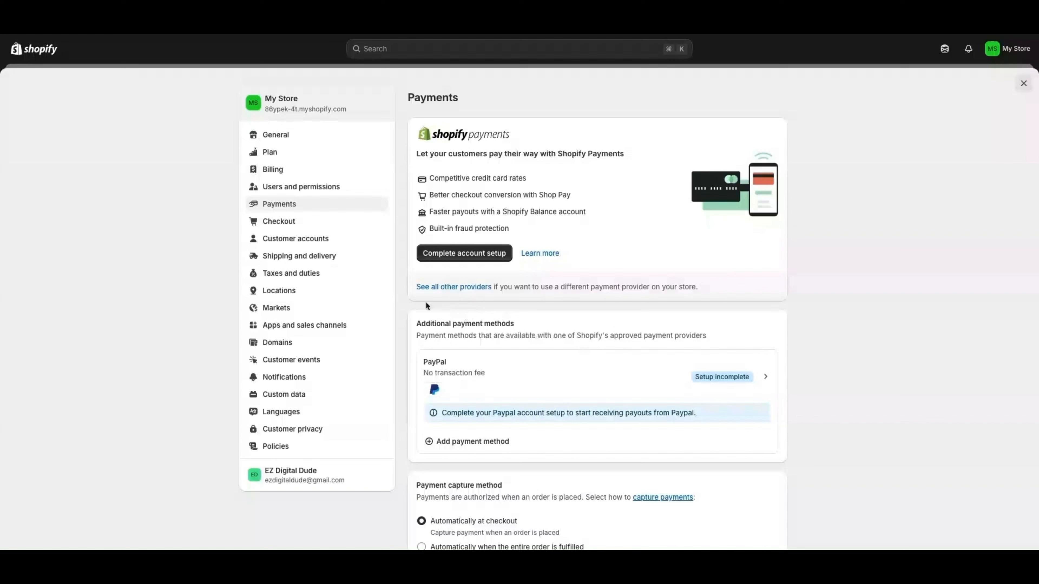
# Start a custom shipping profile named 'Domestic Local- Flat Rate' and bring up its product picker
pyautogui.click(299, 261)
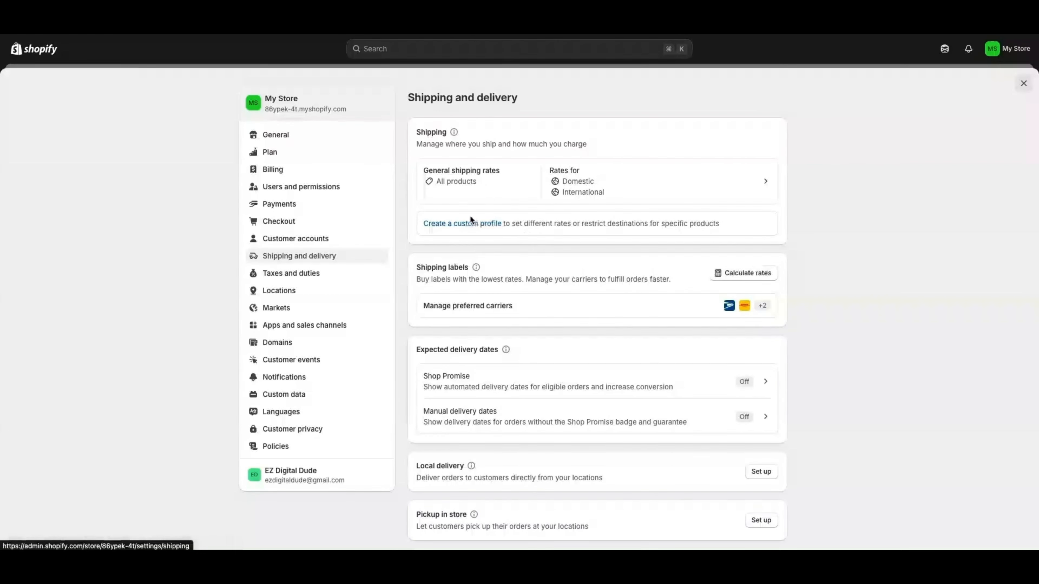
pyautogui.click(456, 225)
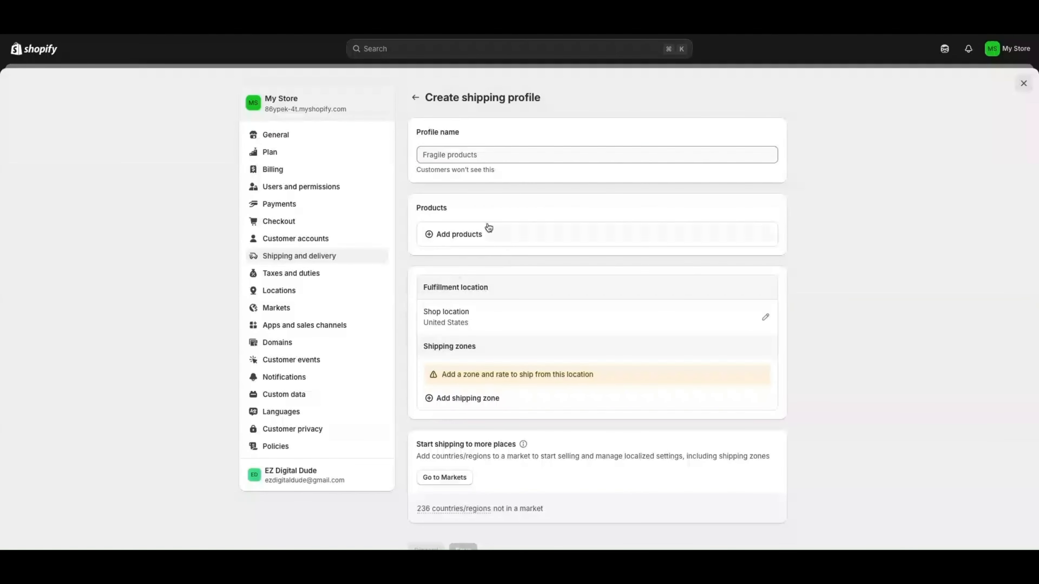
pyautogui.click(455, 158)
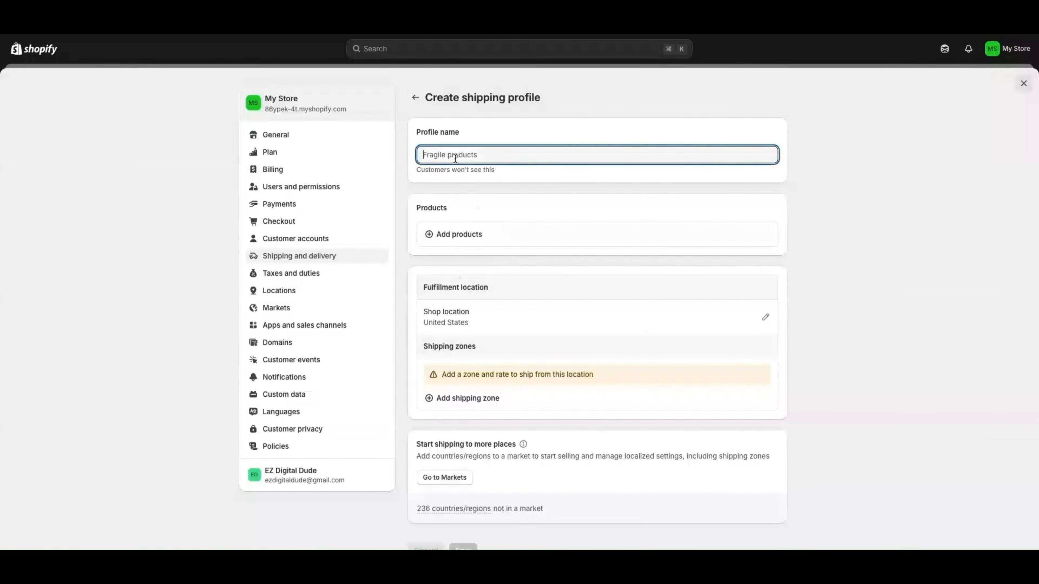
pyautogui.write('Domestic Local- Flat Rat')
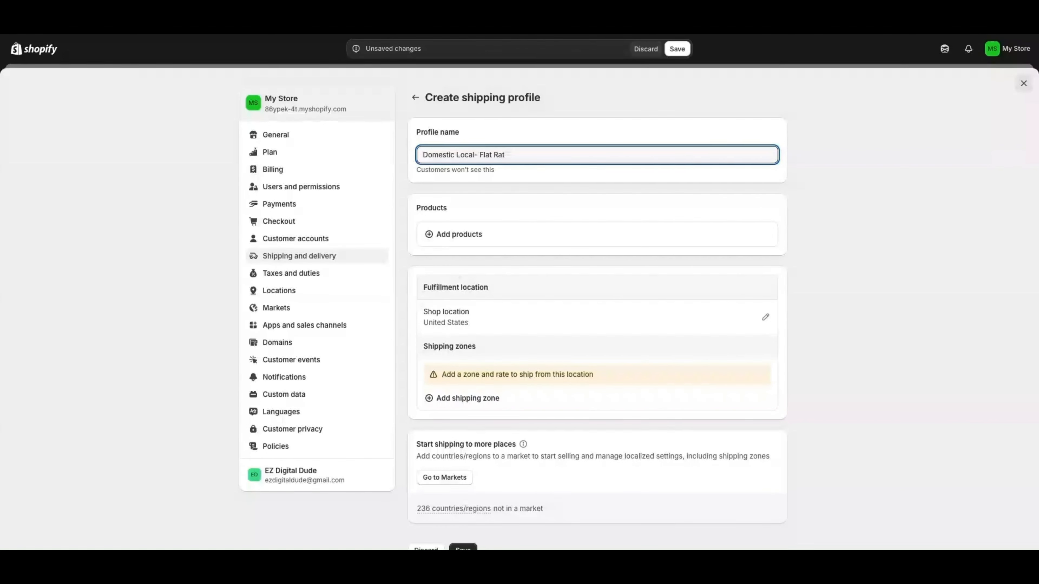
pyautogui.click(472, 237)
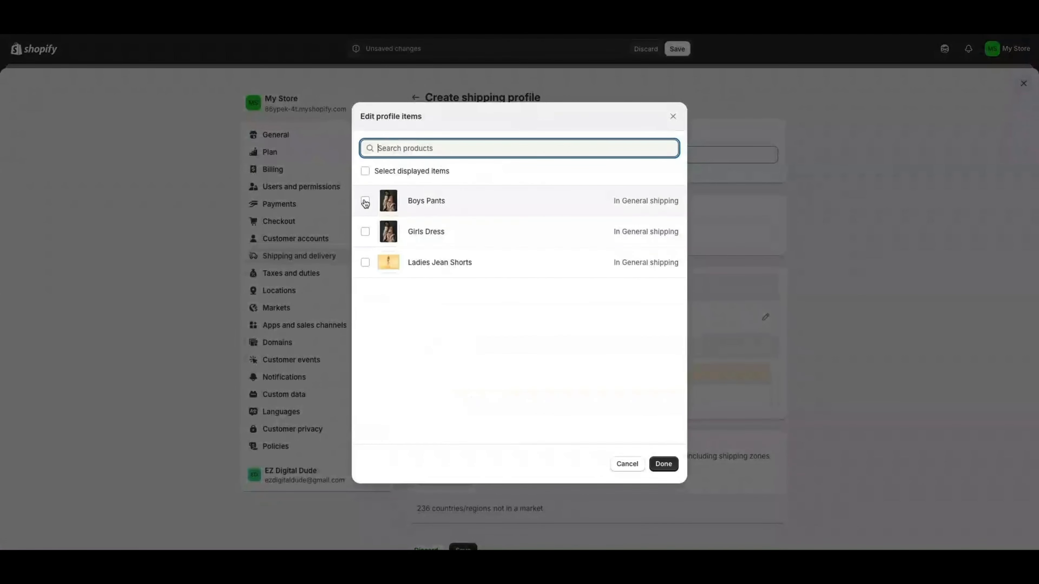
# Add Boys Pants, Girls Dress and Ladies Jean Shorts to the shipping profile
pyautogui.click(365, 200)
pyautogui.click(365, 232)
pyautogui.click(365, 262)
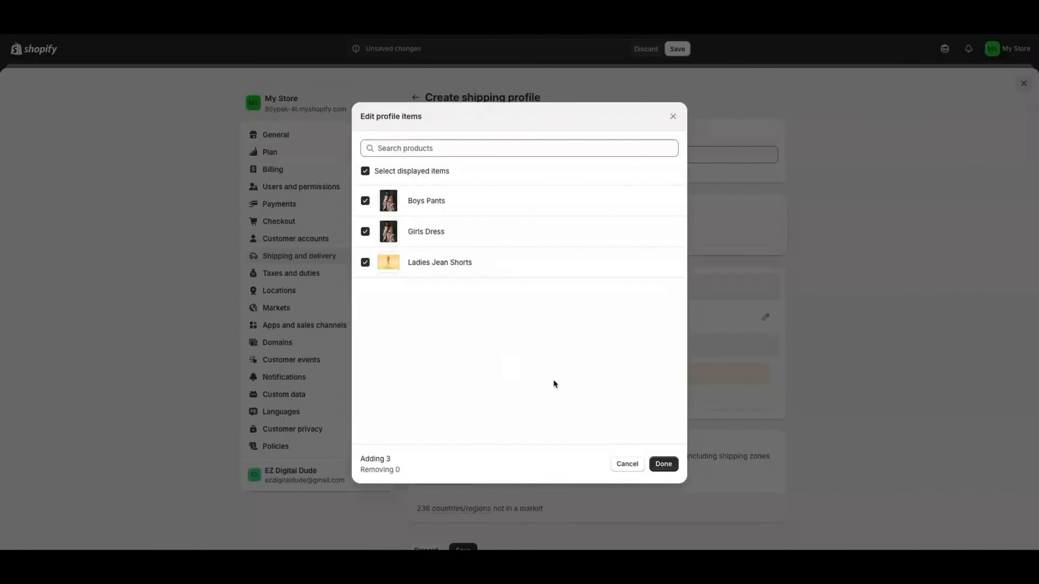
pyautogui.click(664, 464)
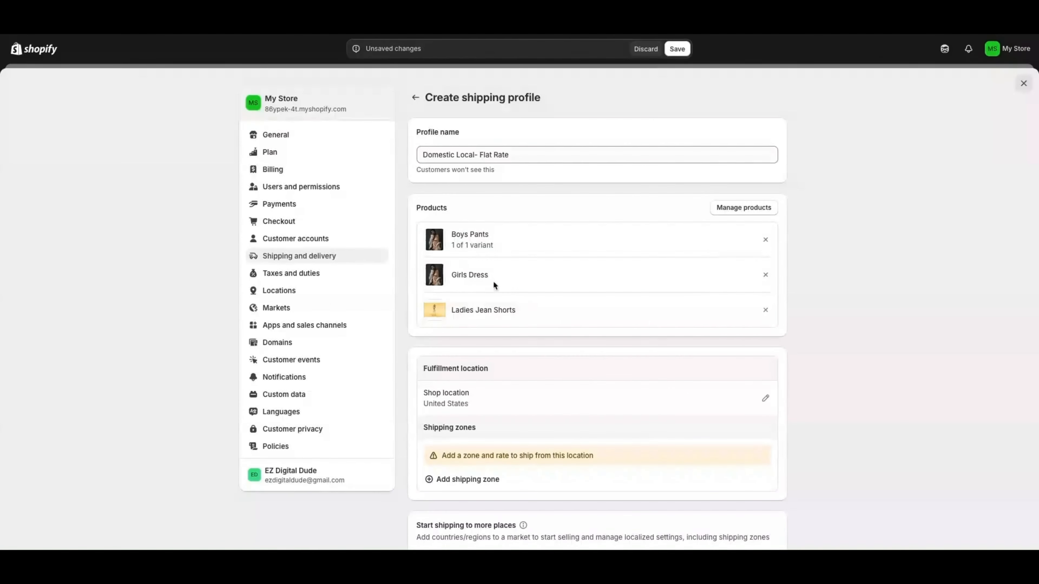
# Add a shipping zone covering North America and the United States
pyautogui.scroll(-3, 447, 336)
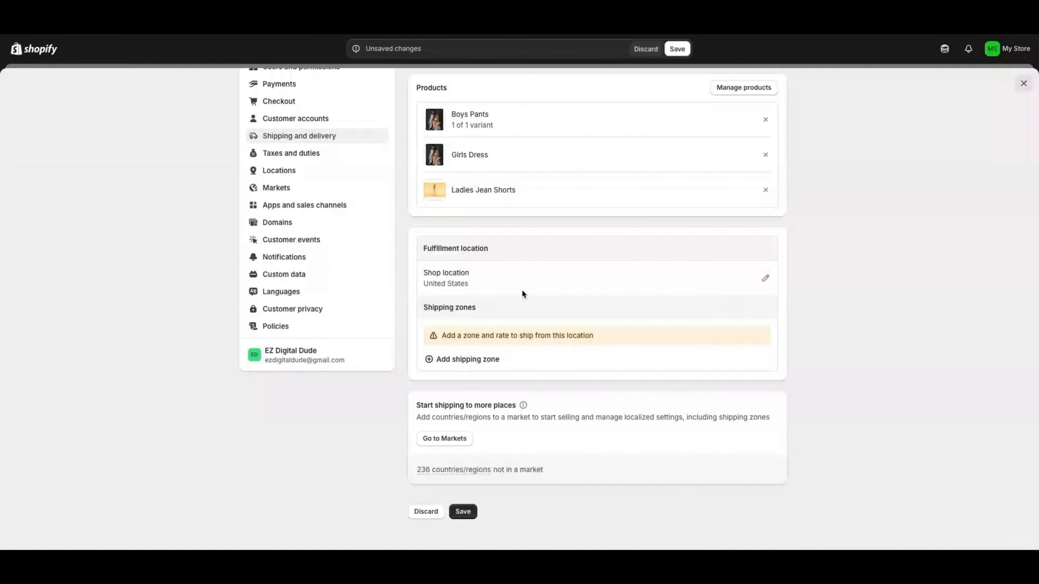
pyautogui.click(454, 365)
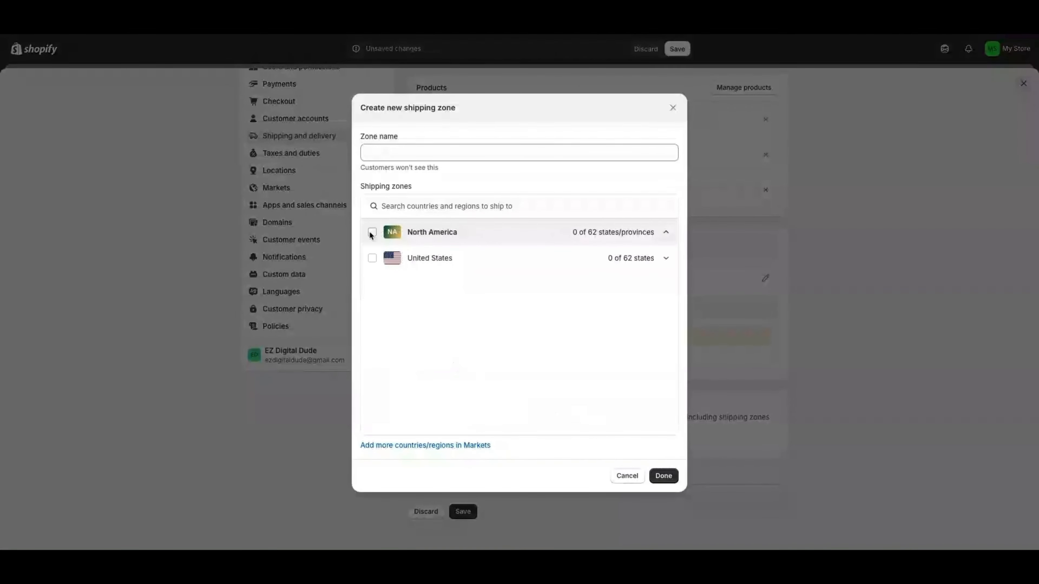
pyautogui.click(372, 258)
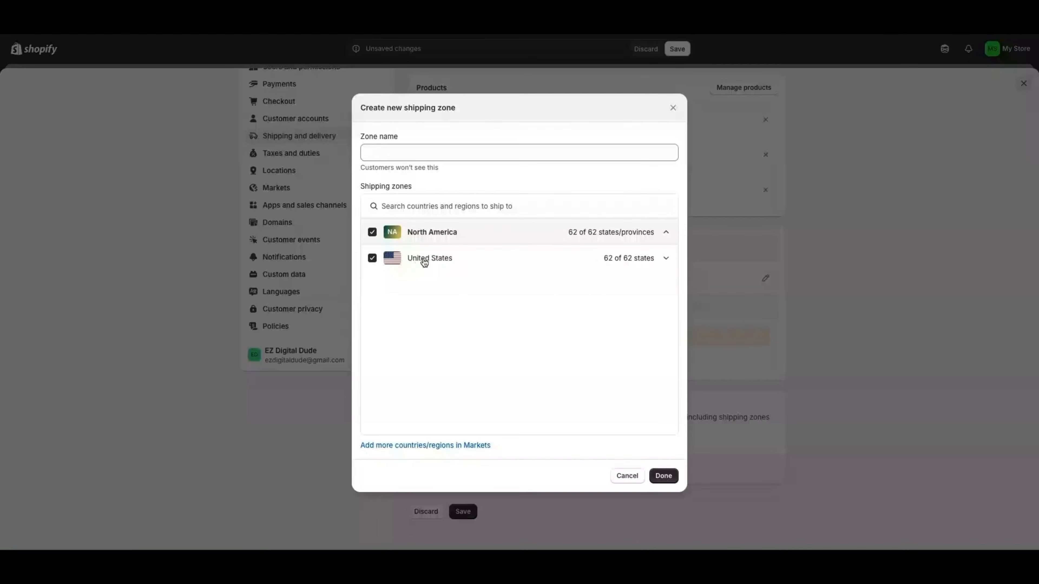
pyautogui.click(663, 476)
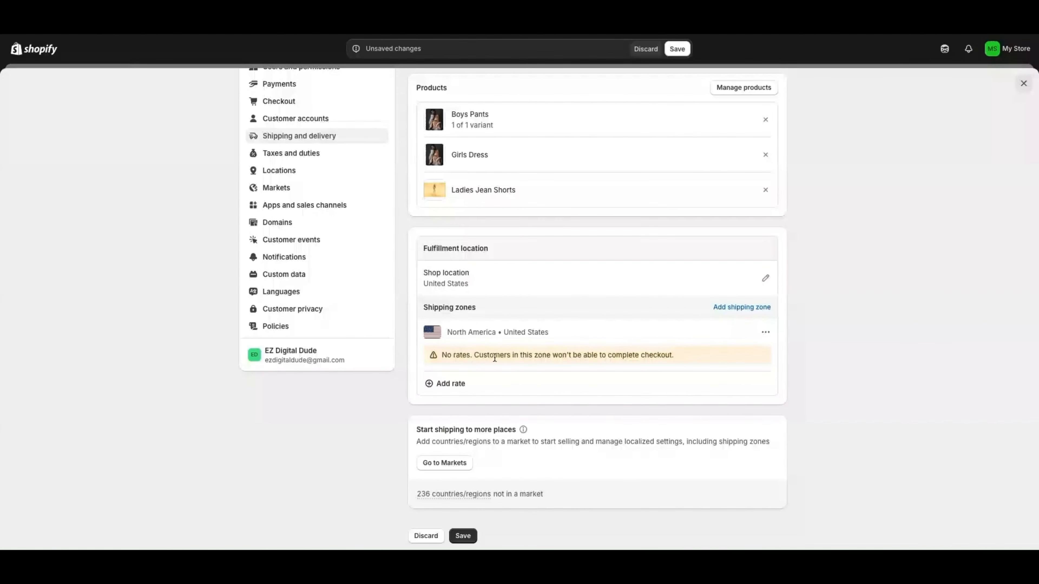
# Add a free flat Standard (3 to 4 business days) rate with order-price conditional pricing
pyautogui.scroll(-1, 495, 351)
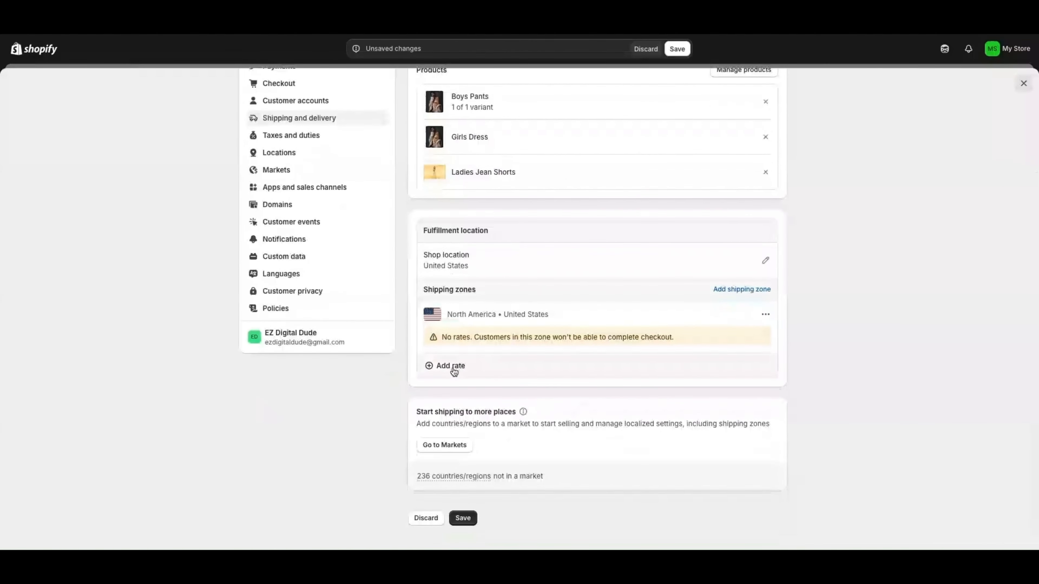
pyautogui.click(452, 366)
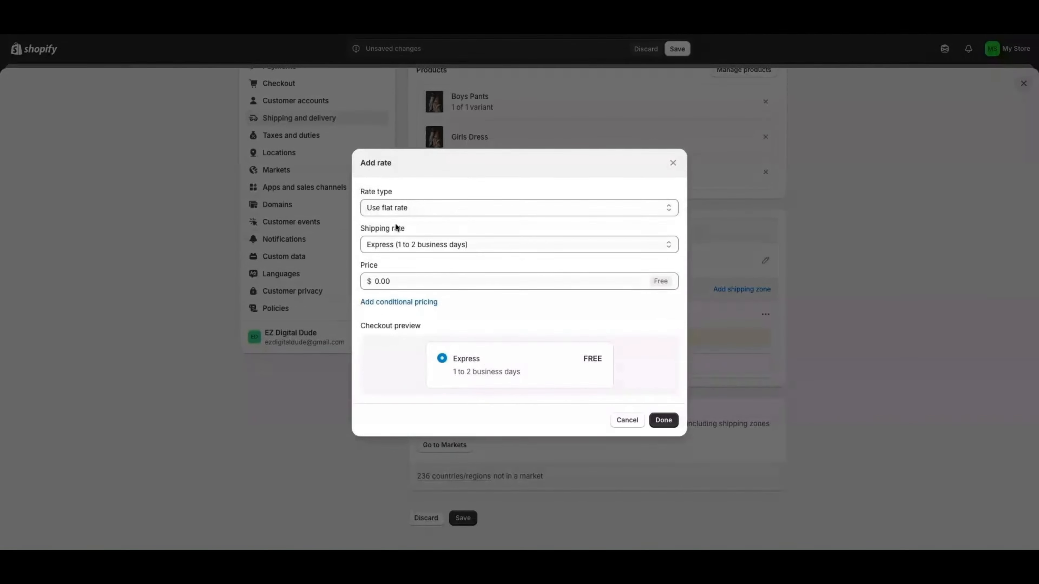
pyautogui.click(393, 213)
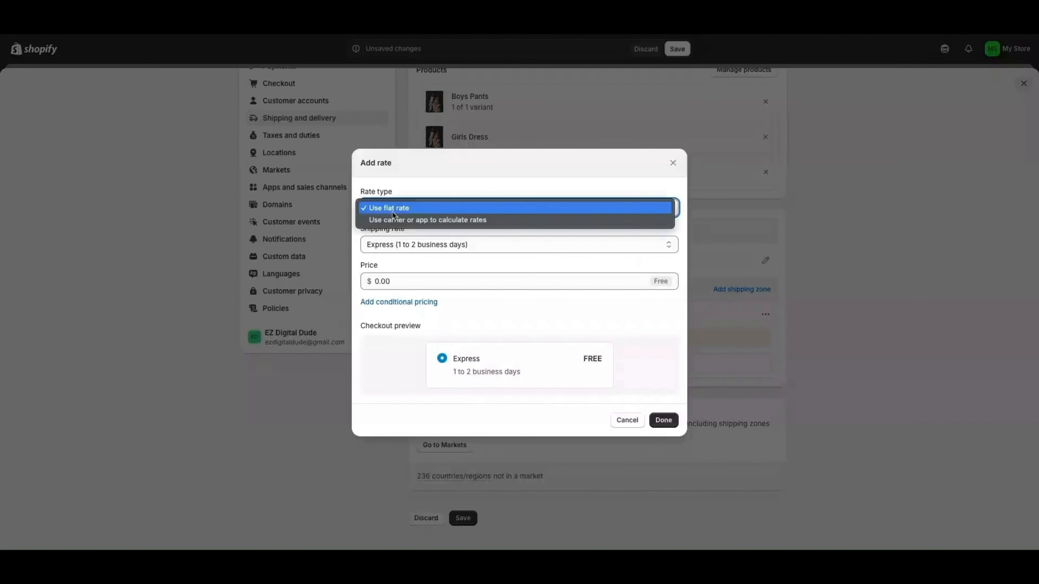
pyautogui.click(395, 210)
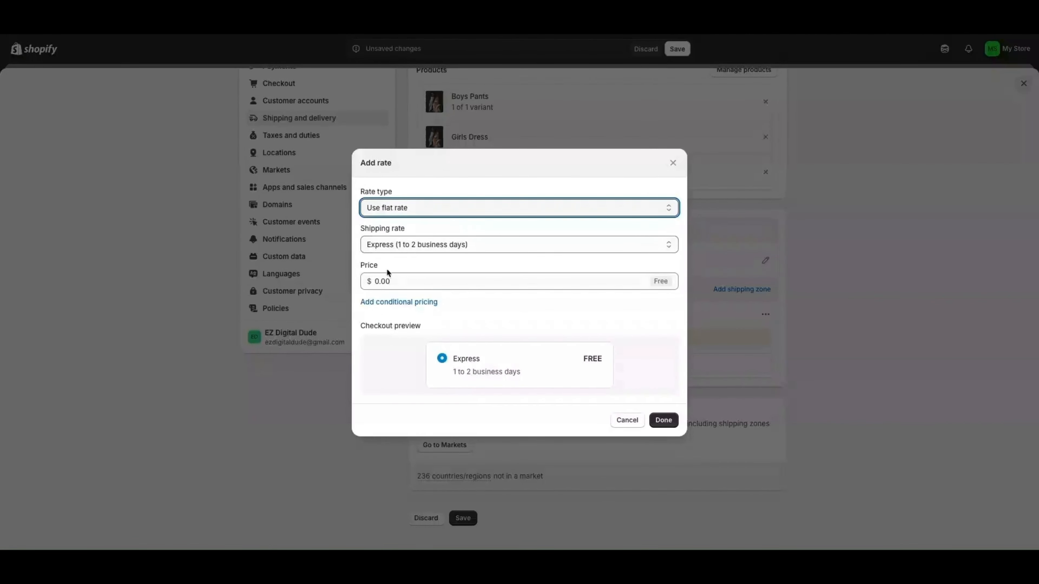
pyautogui.click(378, 244)
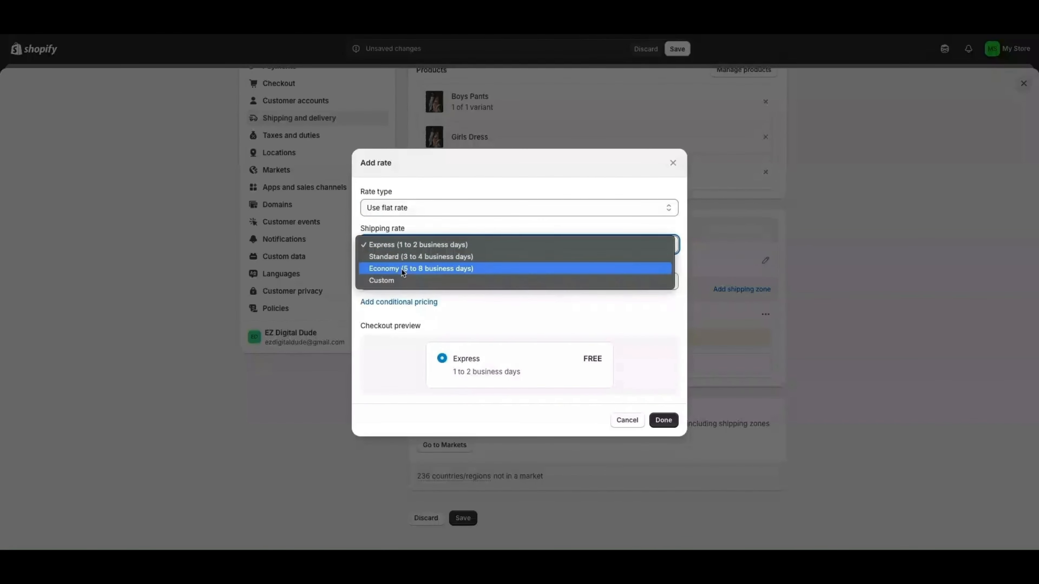
pyautogui.click(391, 258)
pyautogui.click(399, 302)
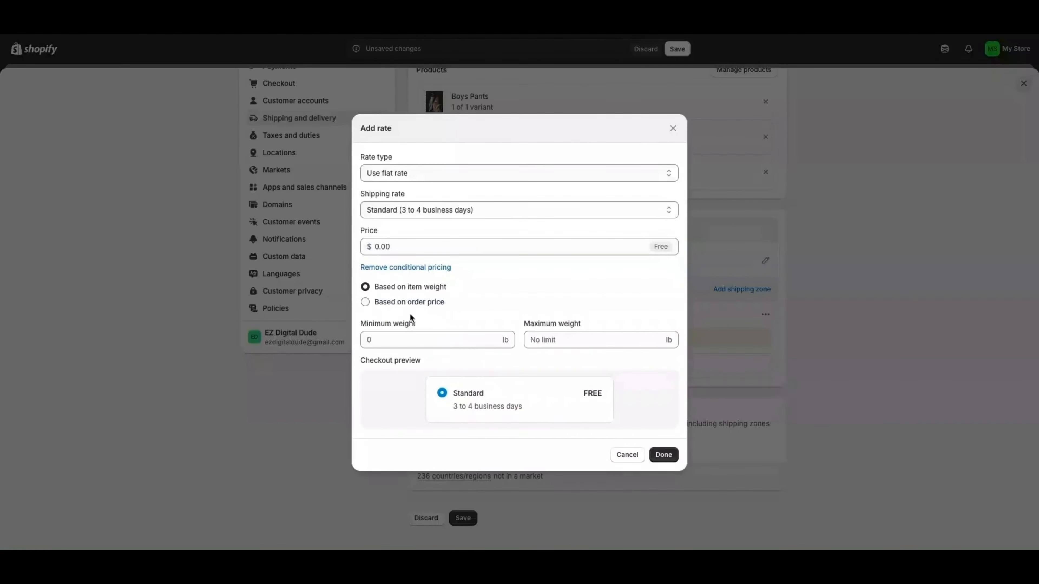
pyautogui.click(401, 303)
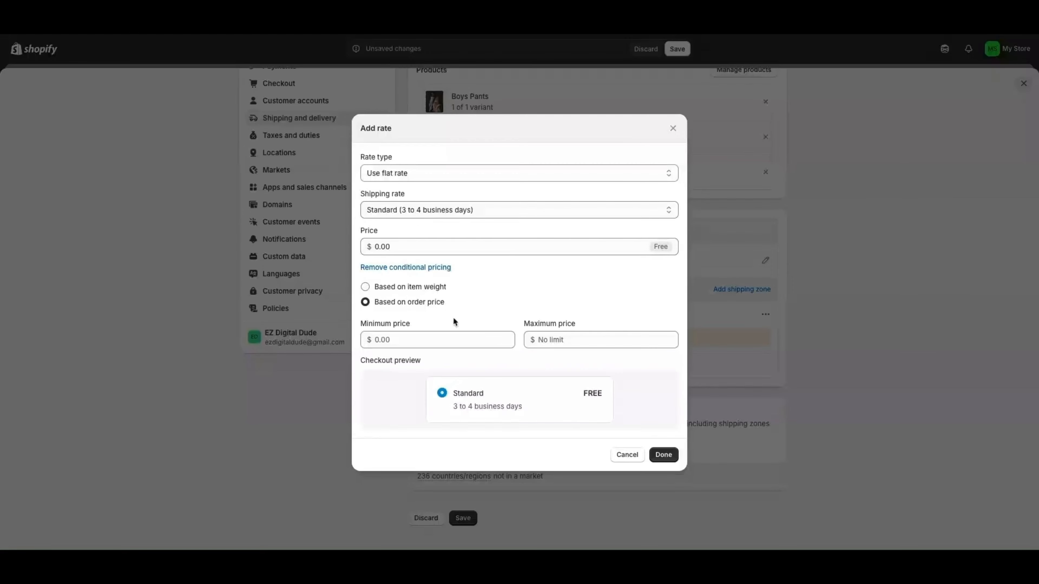
pyautogui.click(664, 455)
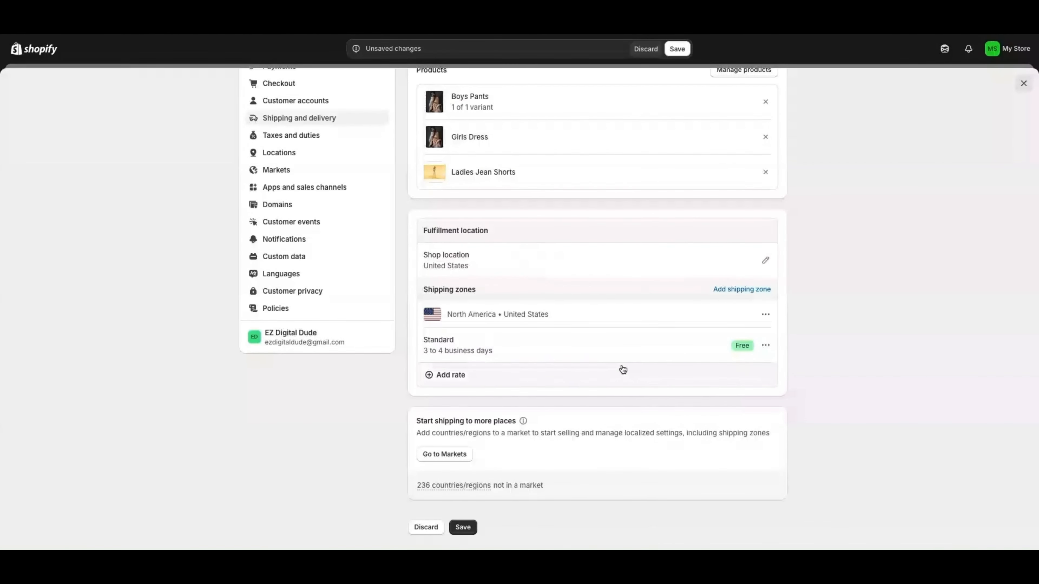
pyautogui.scroll(-1, 613, 369)
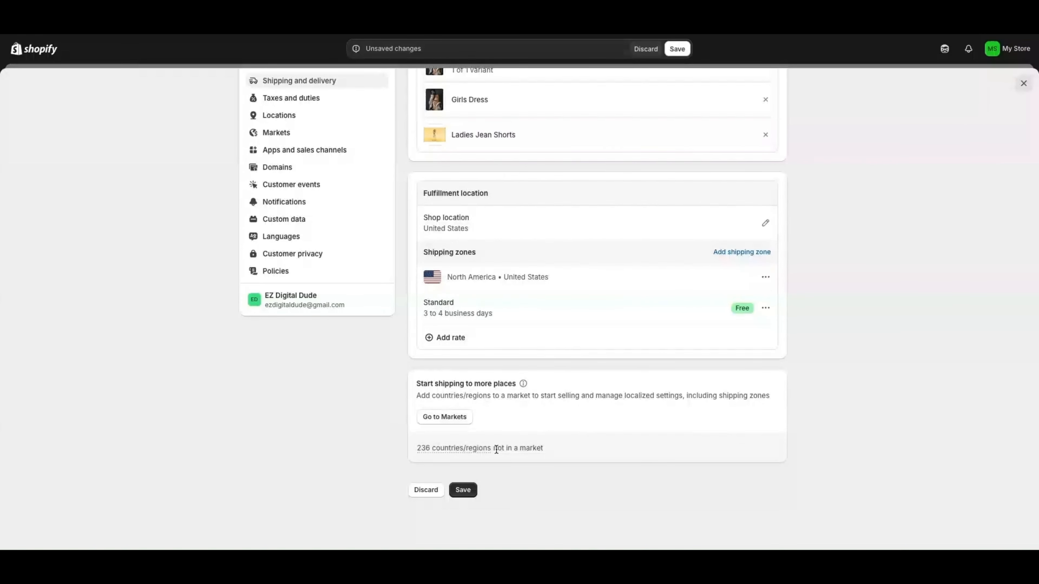
# Save the 'Domestic Local- Flat Rate' profile with its 3 products and North America zone
pyautogui.scroll(5, 497, 449)
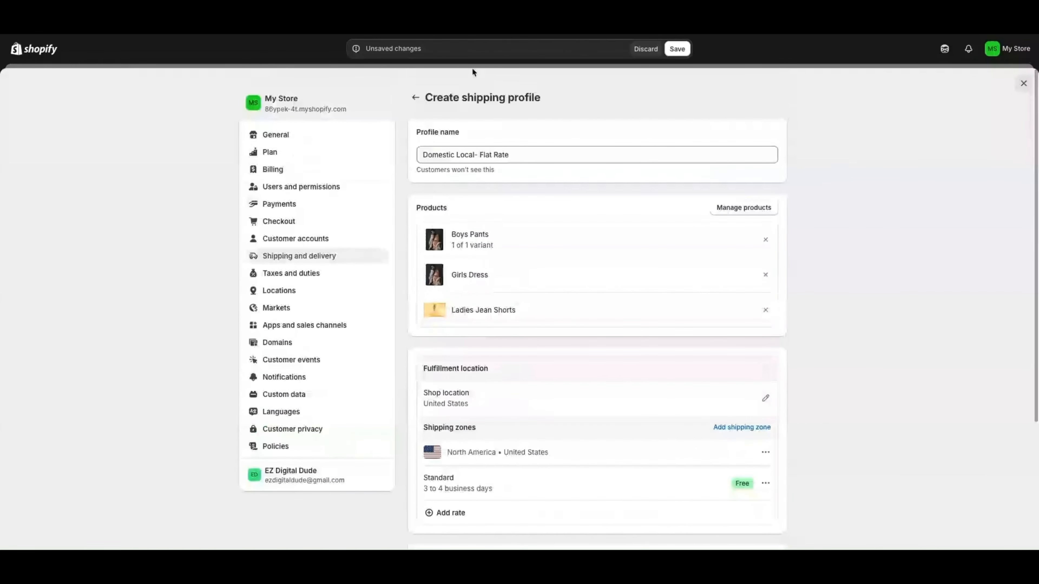
pyautogui.scroll(-5, 504, 345)
pyautogui.click(463, 490)
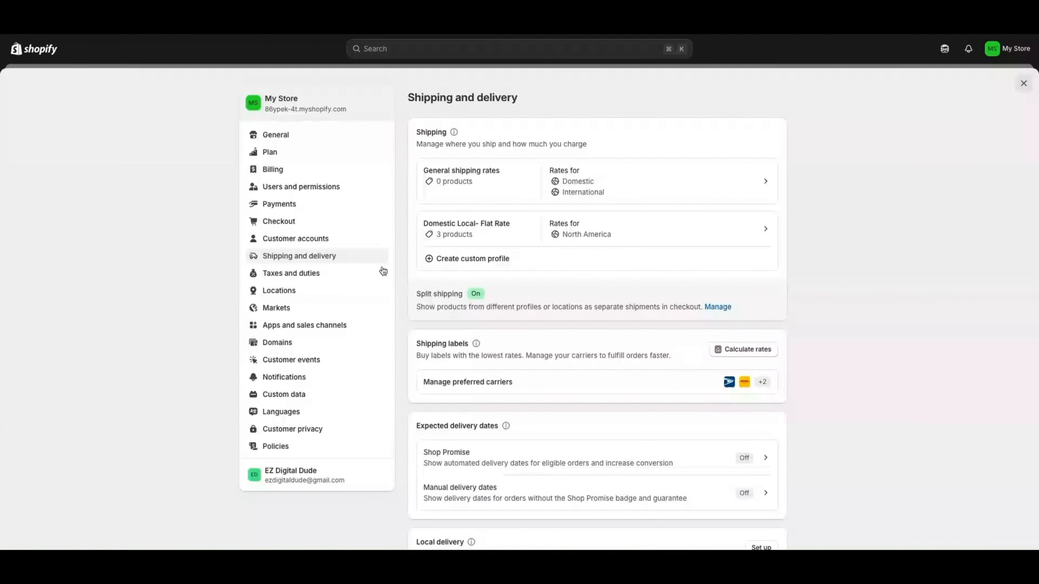
# In General settings, view the store profile and billing address without changing them
pyautogui.click(282, 141)
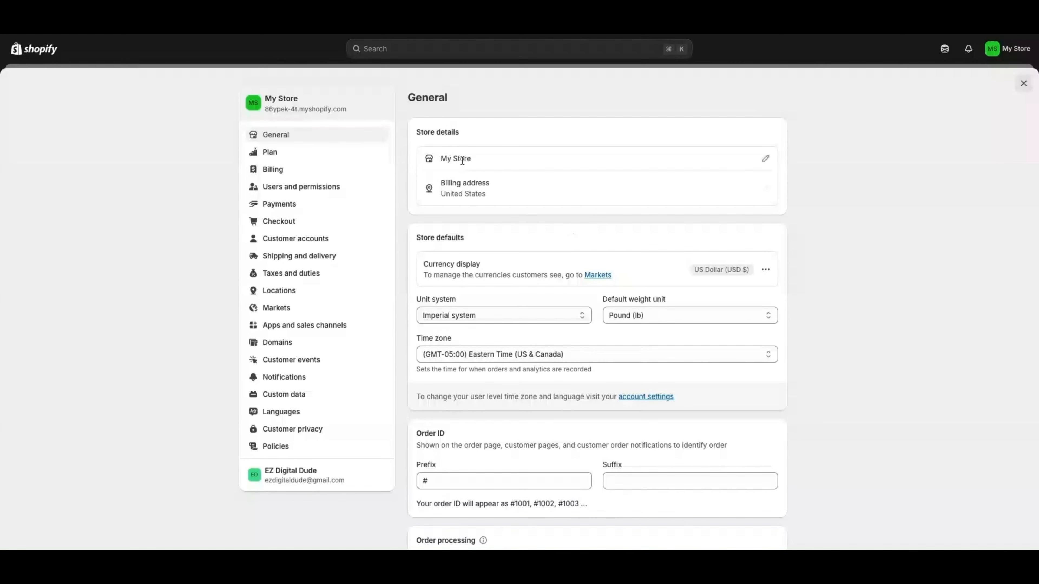
pyautogui.click(765, 159)
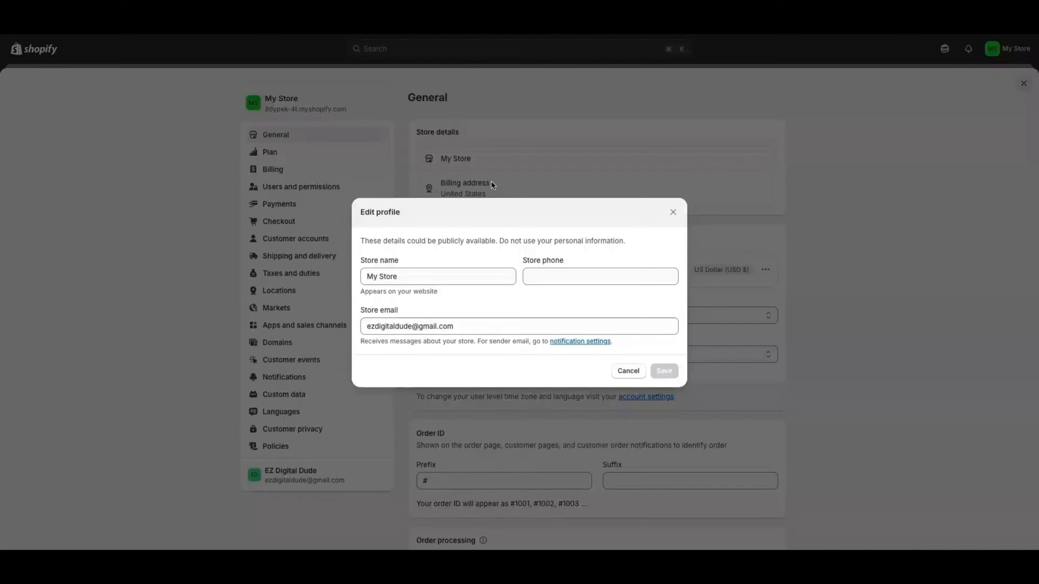
pyautogui.click(672, 213)
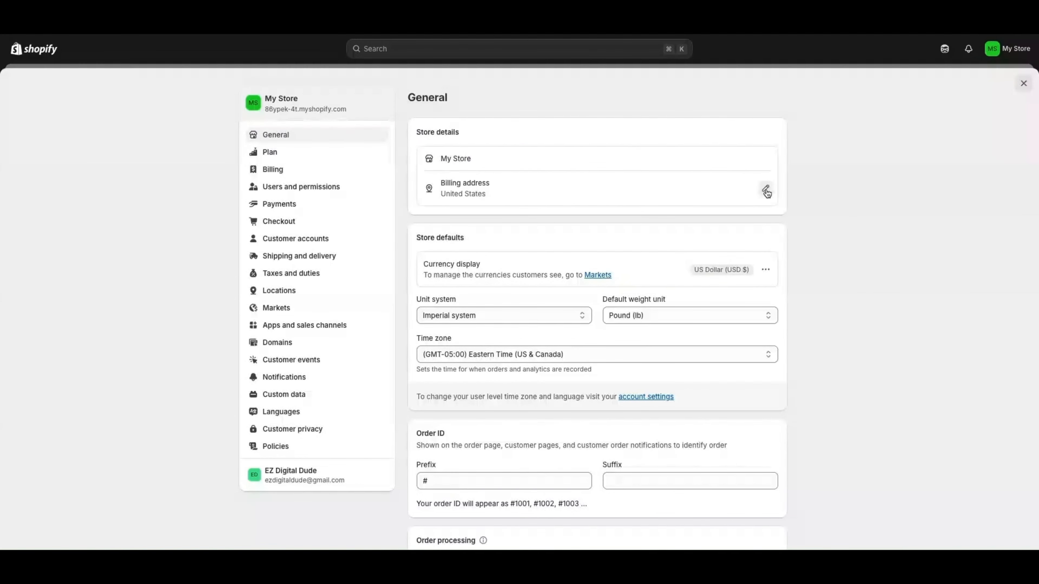
pyautogui.click(765, 190)
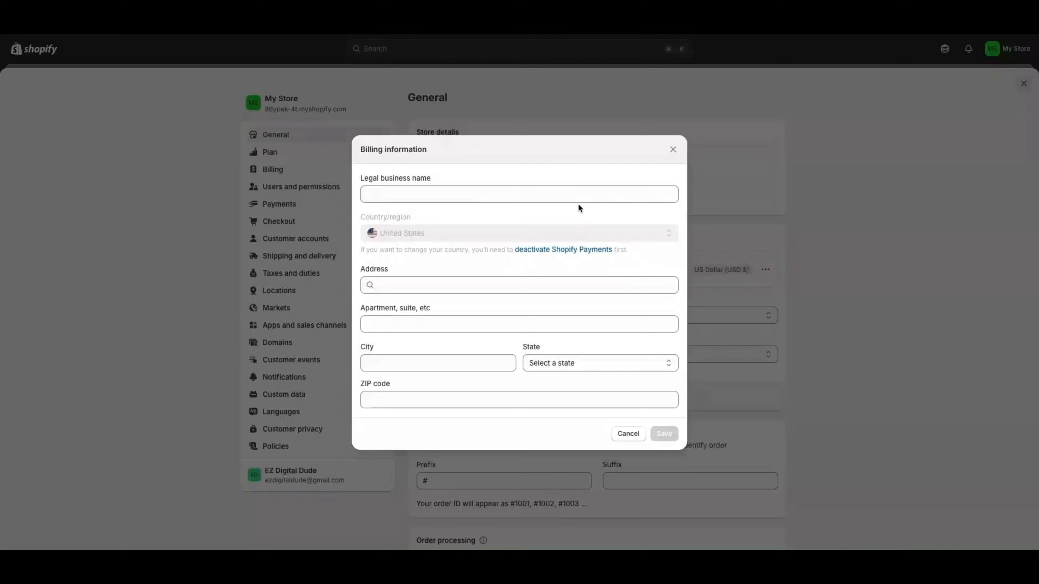
pyautogui.click(671, 151)
pyautogui.scroll(-1, 712, 221)
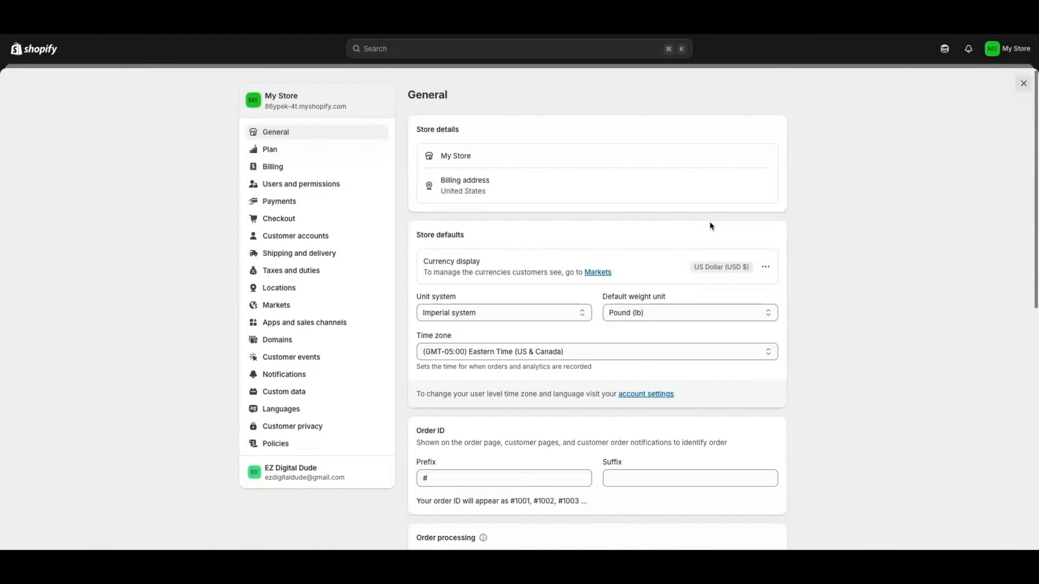
pyautogui.scroll(-5, 692, 225)
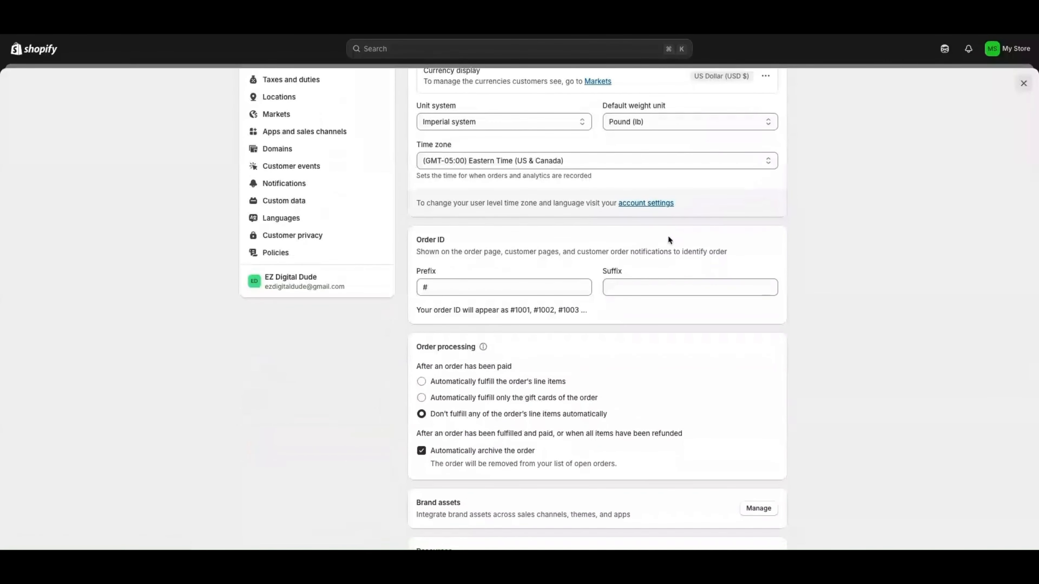
pyautogui.scroll(-1, 668, 238)
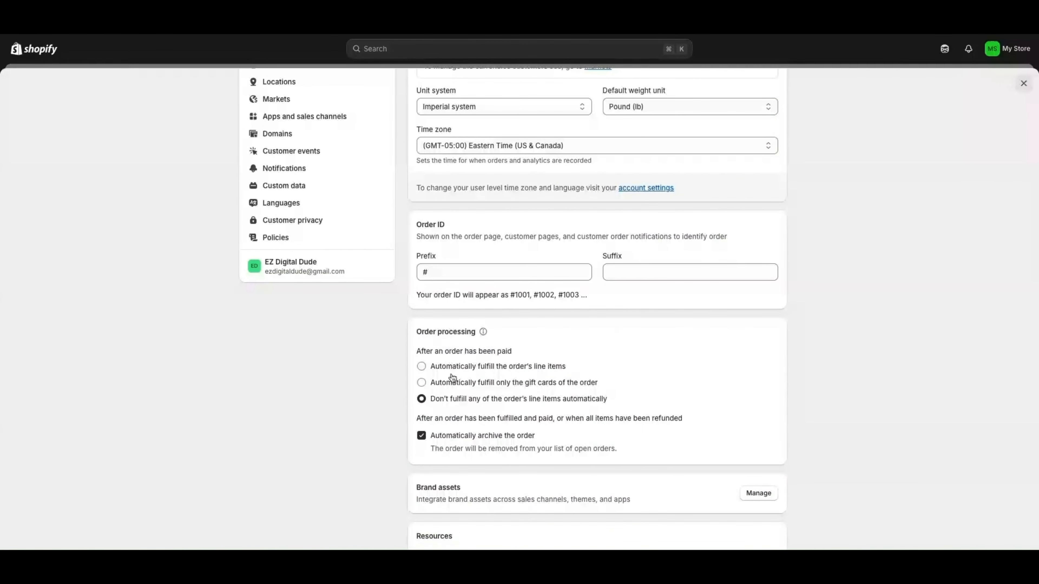
pyautogui.scroll(-1, 452, 430)
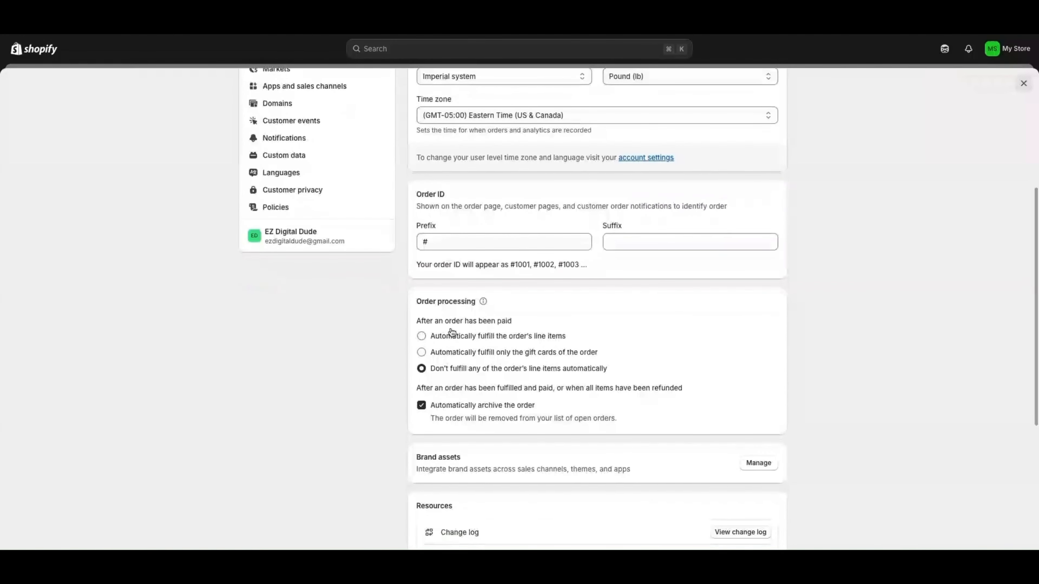
pyautogui.scroll(1, 467, 343)
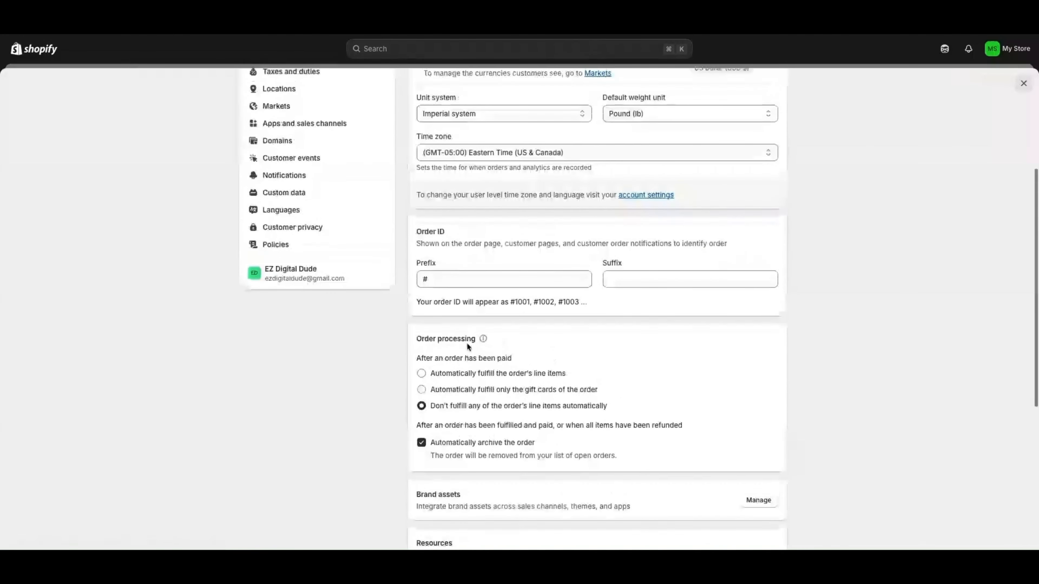
pyautogui.scroll(2, 468, 396)
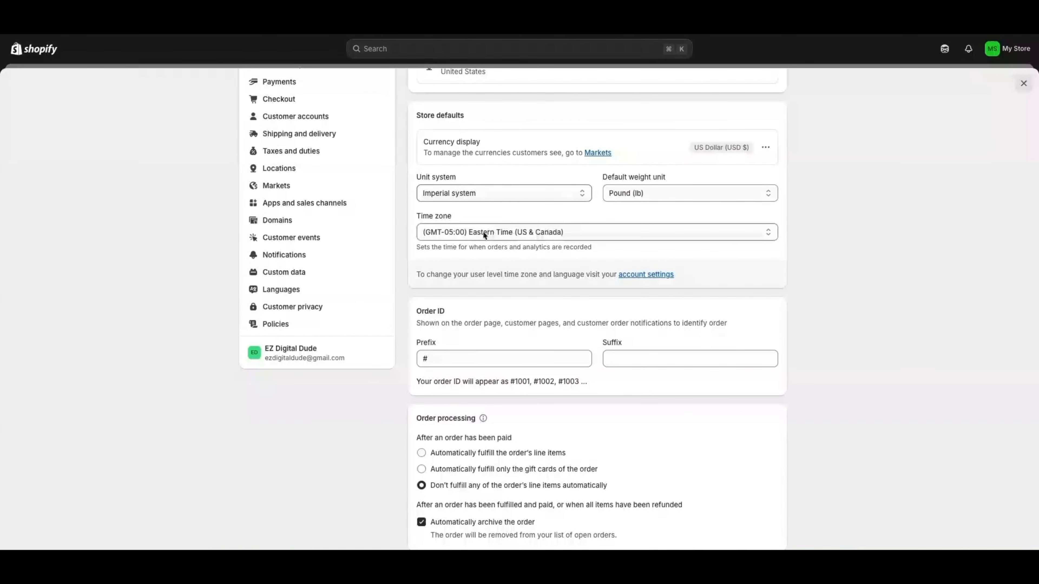
pyautogui.scroll(-5, 513, 249)
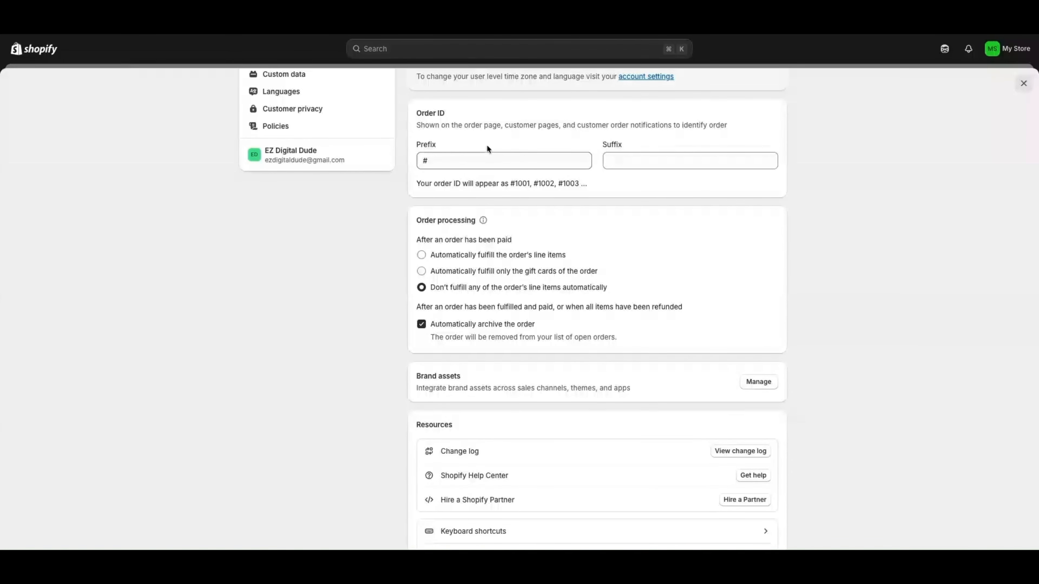
pyautogui.scroll(-3, 521, 290)
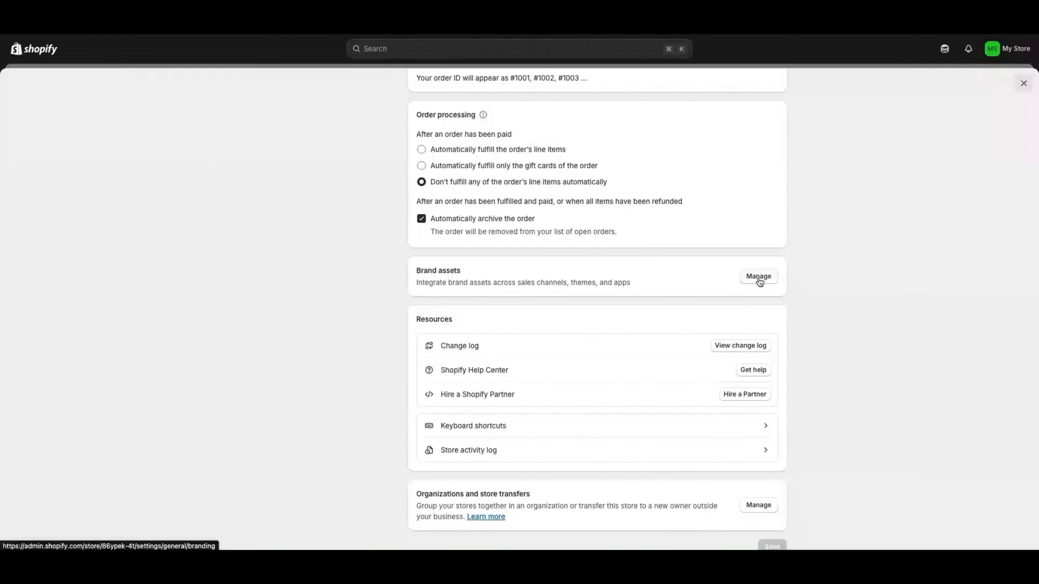
pyautogui.scroll(10, 548, 252)
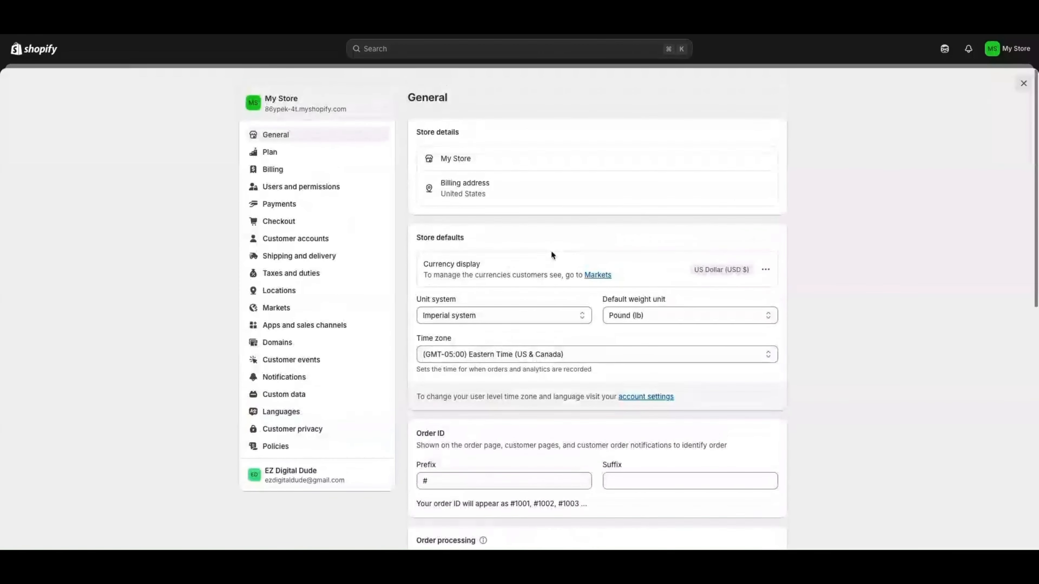
# Look through the Taxes and duties settings from top to bottom
pyautogui.click(287, 279)
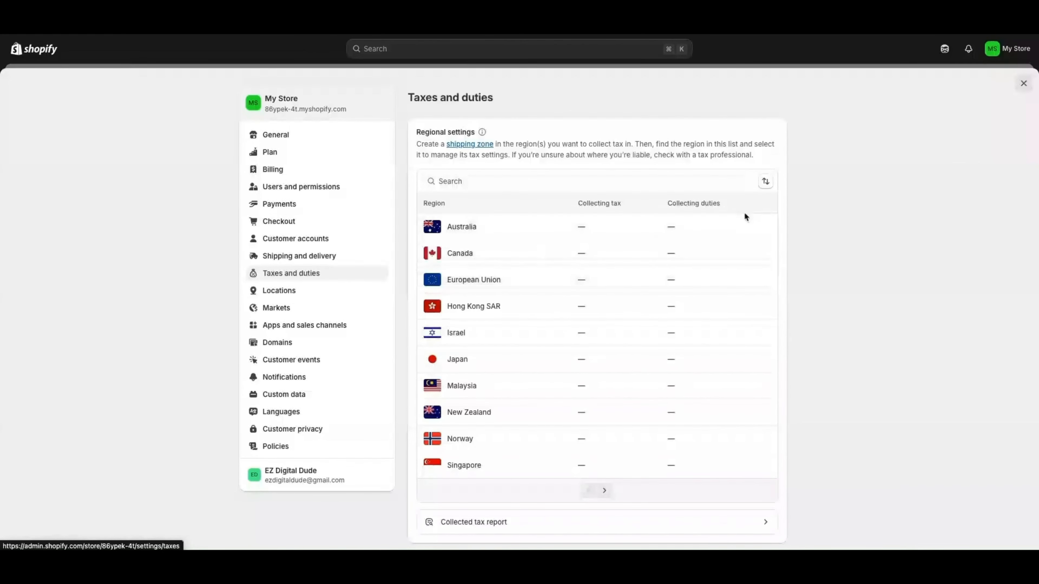
pyautogui.scroll(-3, 744, 216)
pyautogui.scroll(2, 738, 233)
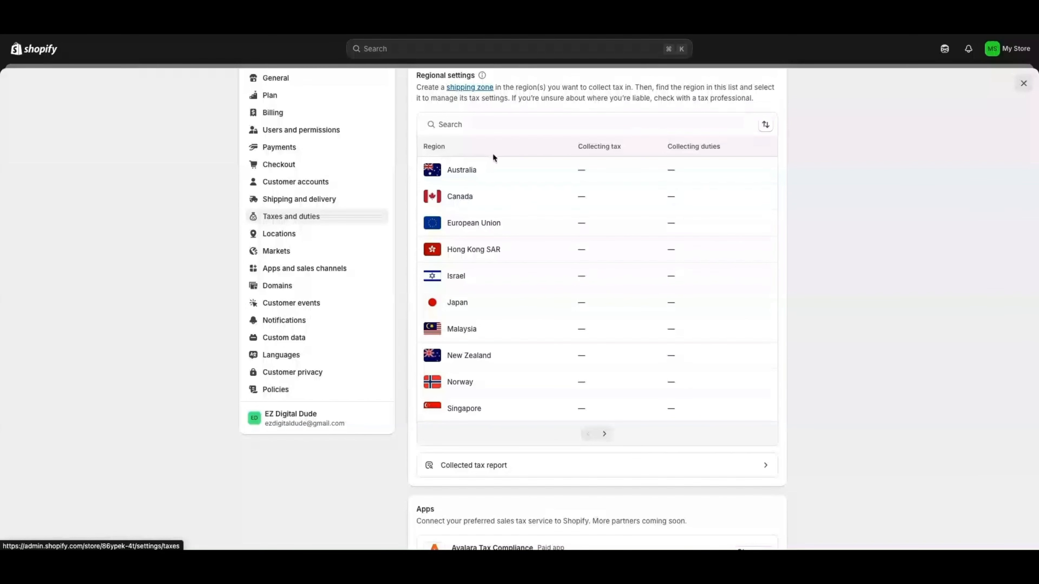
pyautogui.scroll(2, 615, 175)
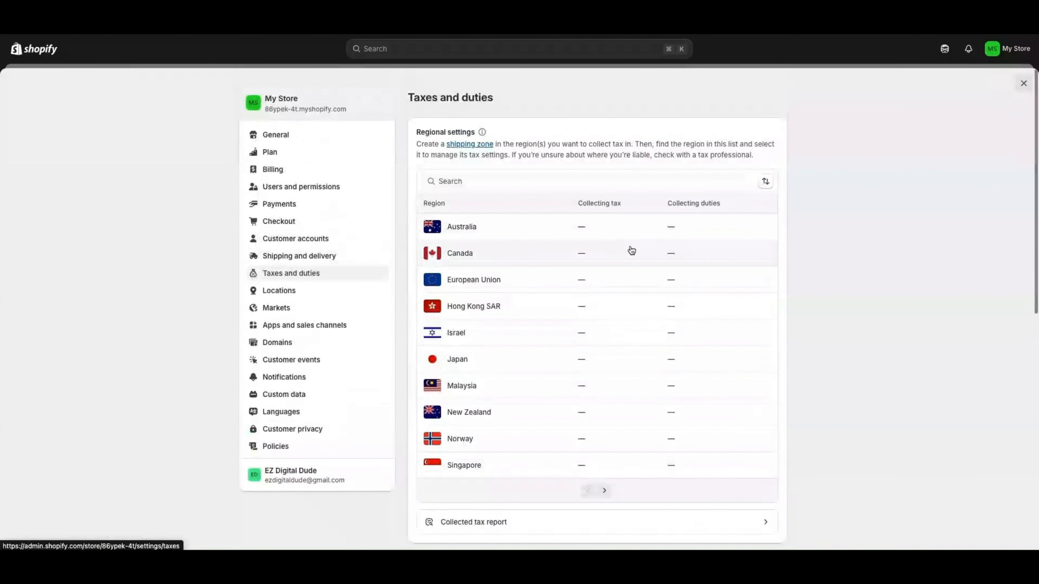
pyautogui.scroll(-1, 633, 253)
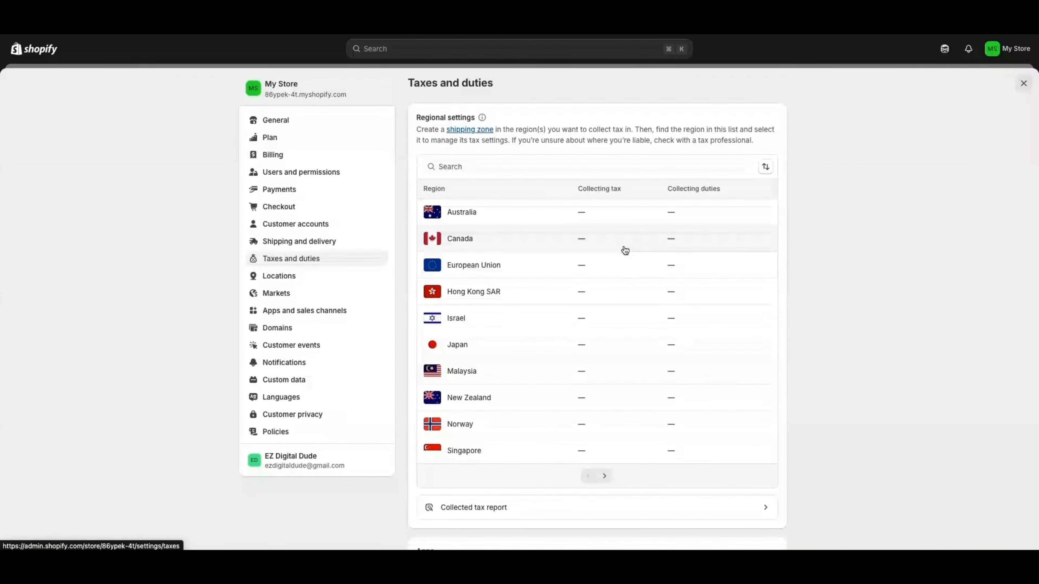
pyautogui.scroll(-1, 621, 248)
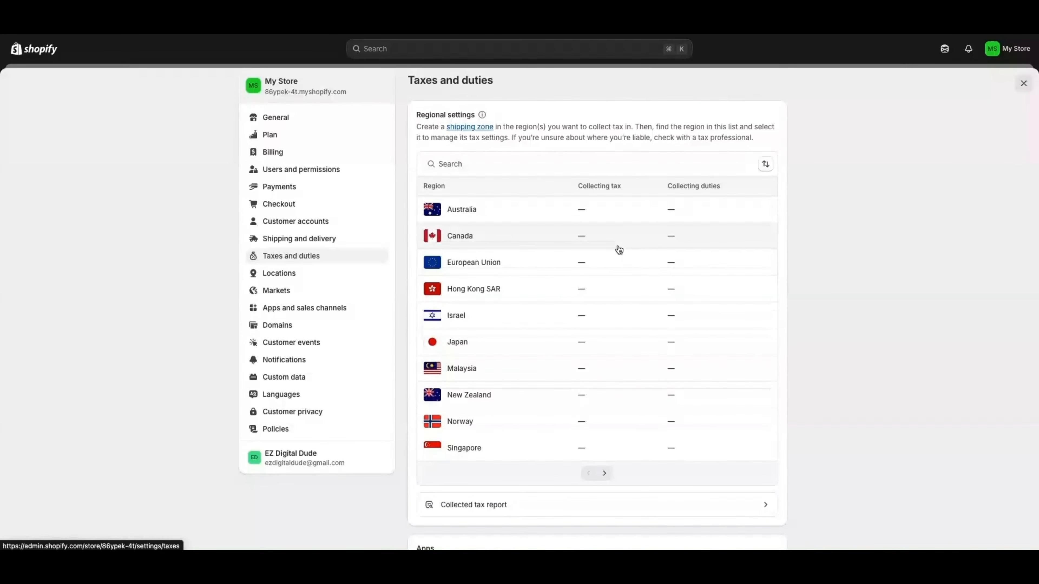
pyautogui.scroll(-5, 620, 249)
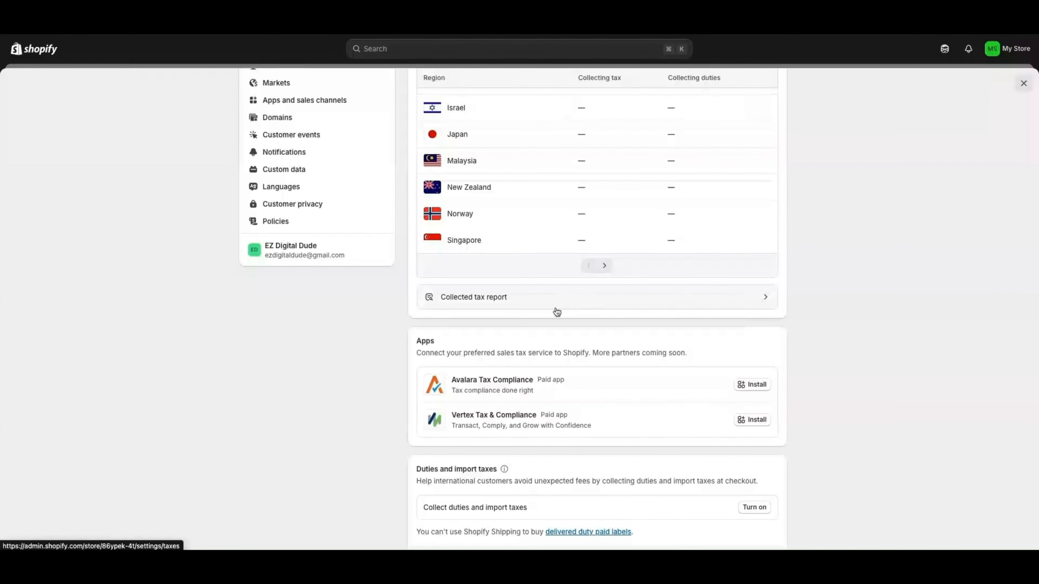
pyautogui.scroll(-2, 532, 324)
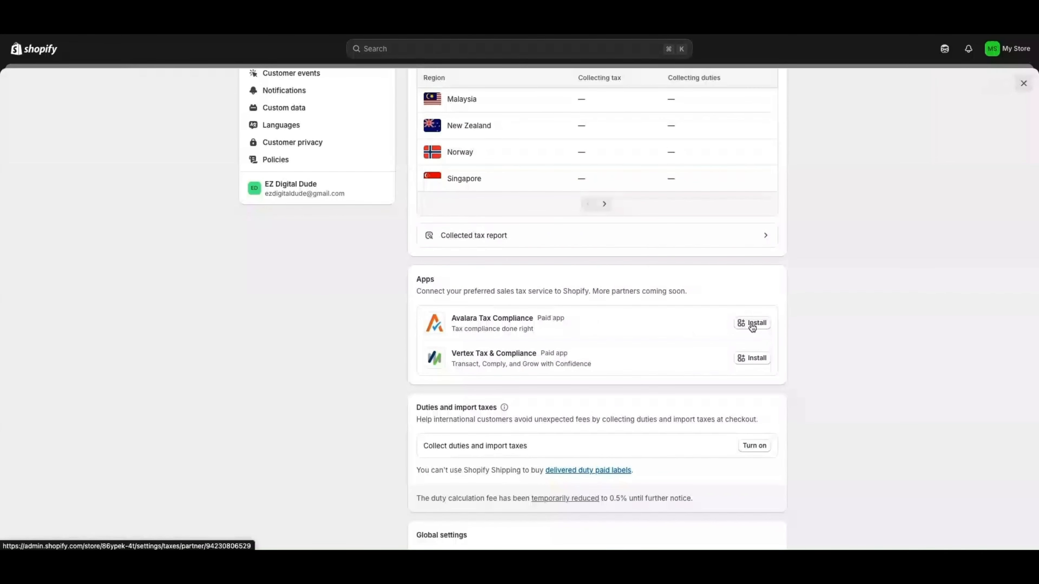
pyautogui.scroll(-3, 754, 328)
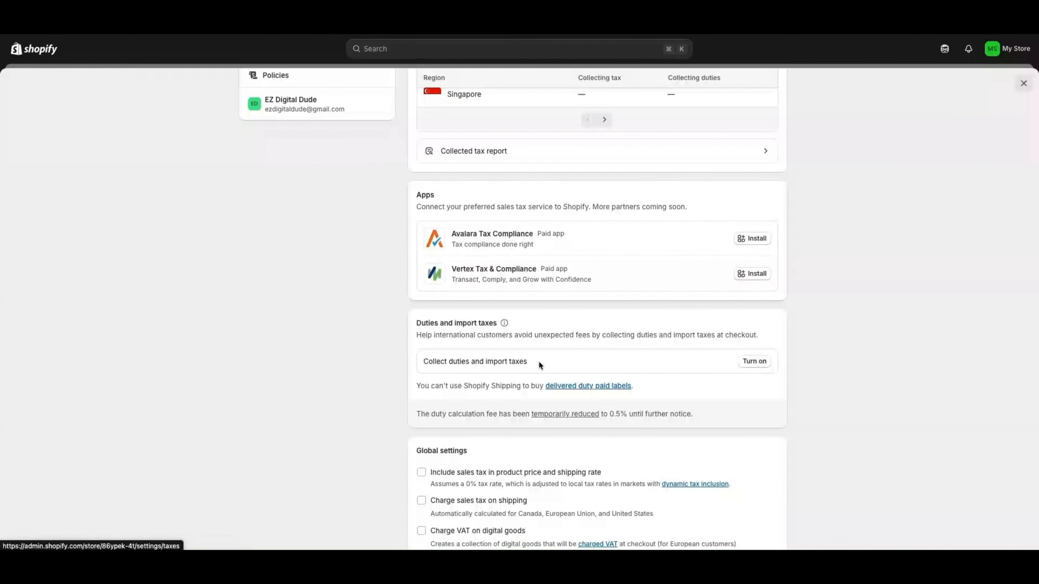
pyautogui.scroll(-2, 558, 358)
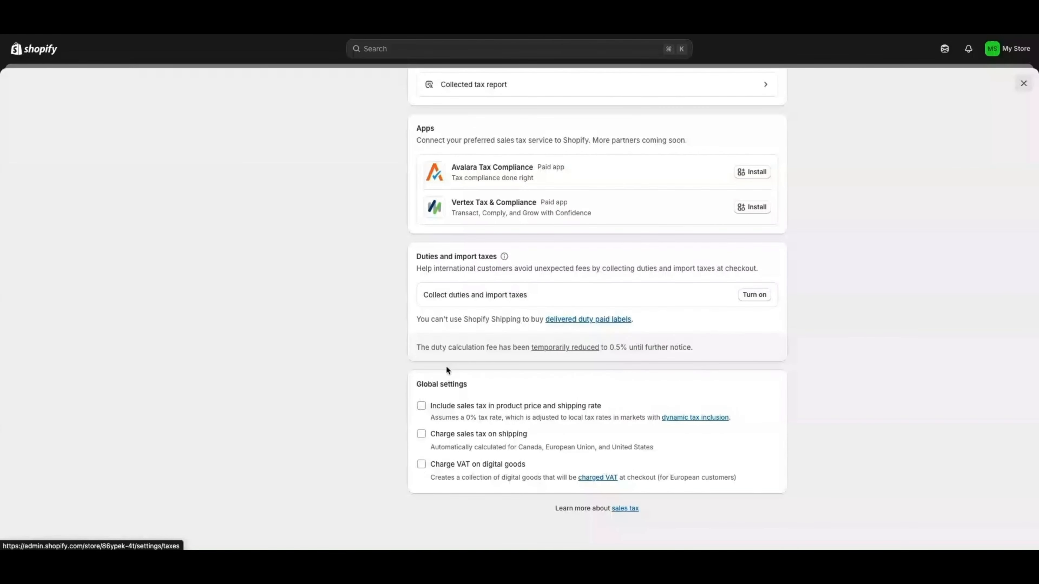
pyautogui.scroll(-1, 573, 250)
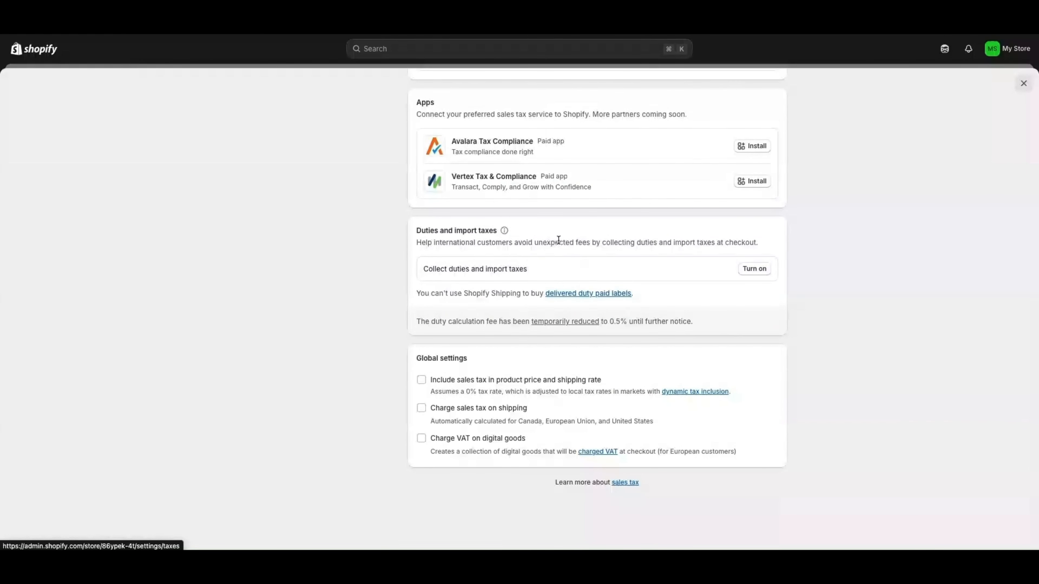
pyautogui.scroll(2, 558, 239)
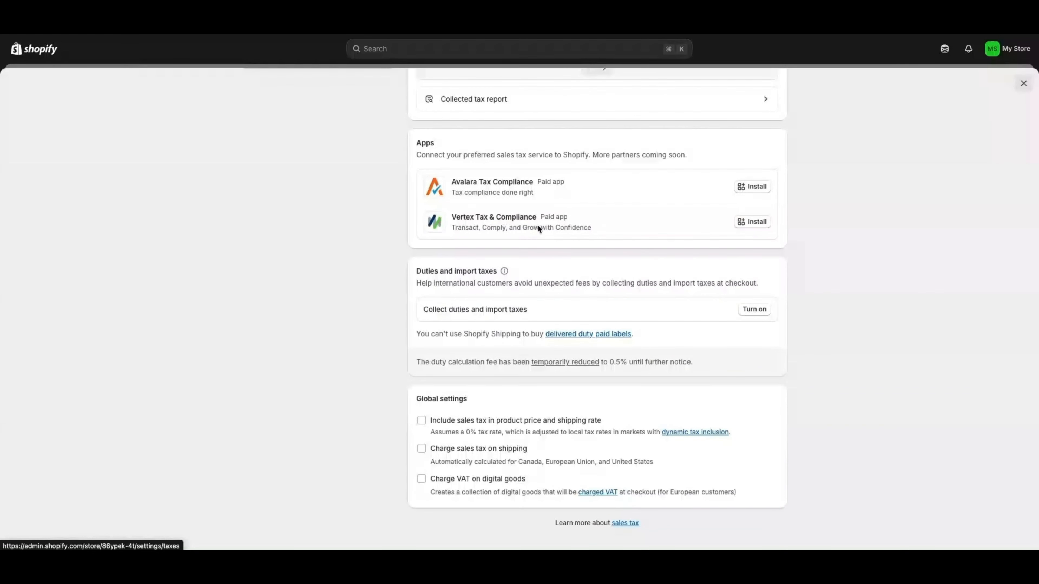
pyautogui.scroll(1, 530, 226)
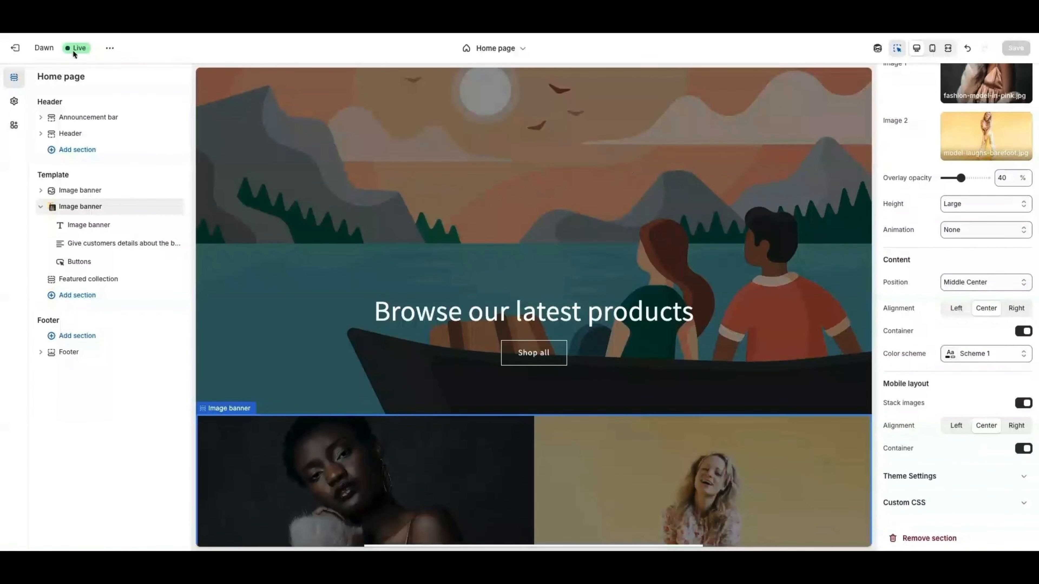
# Exit the theme editor, go to Products, and start a new product
pyautogui.click(15, 48)
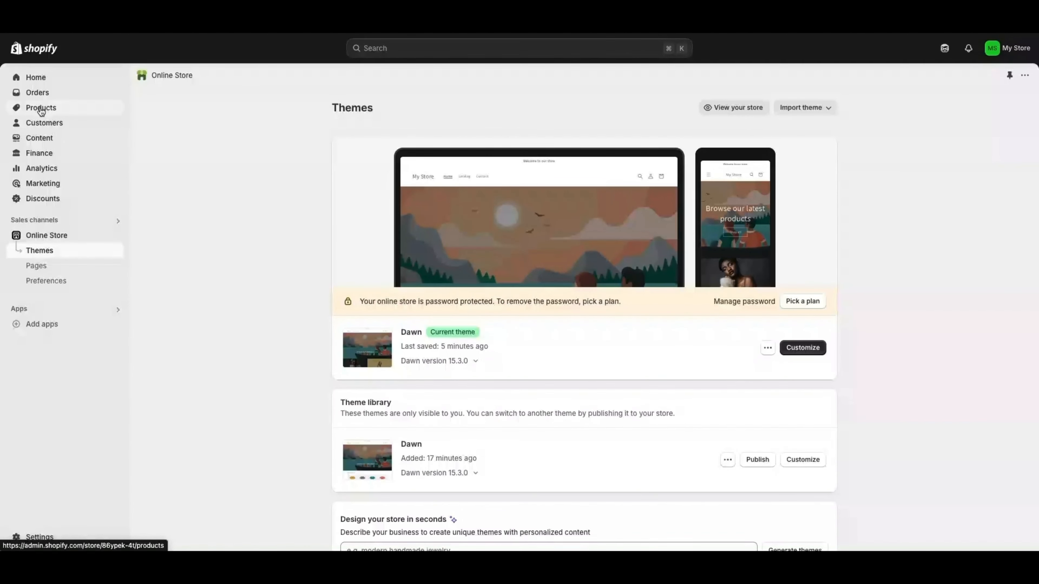
pyautogui.click(40, 110)
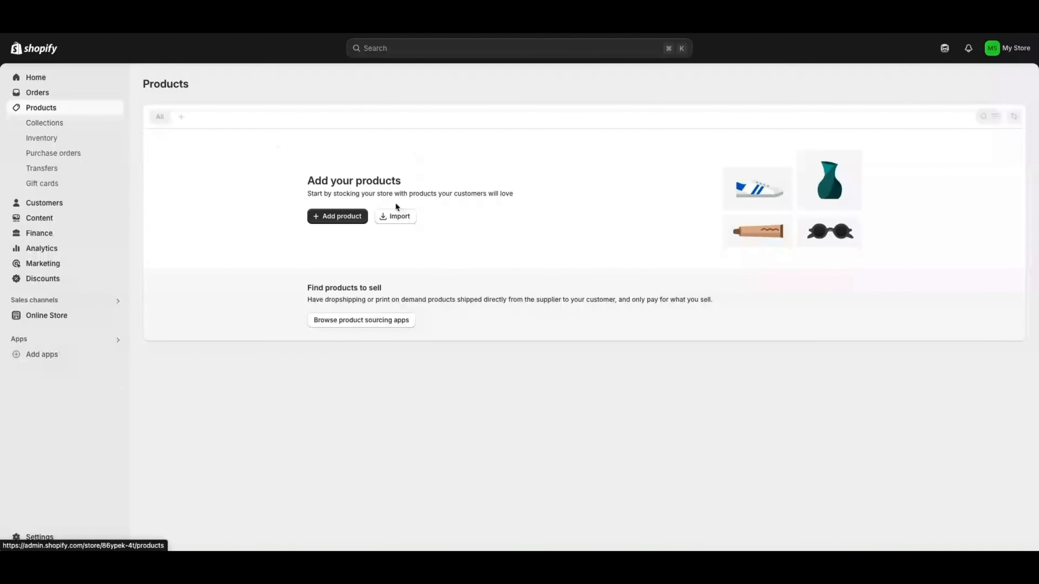
pyautogui.click(336, 216)
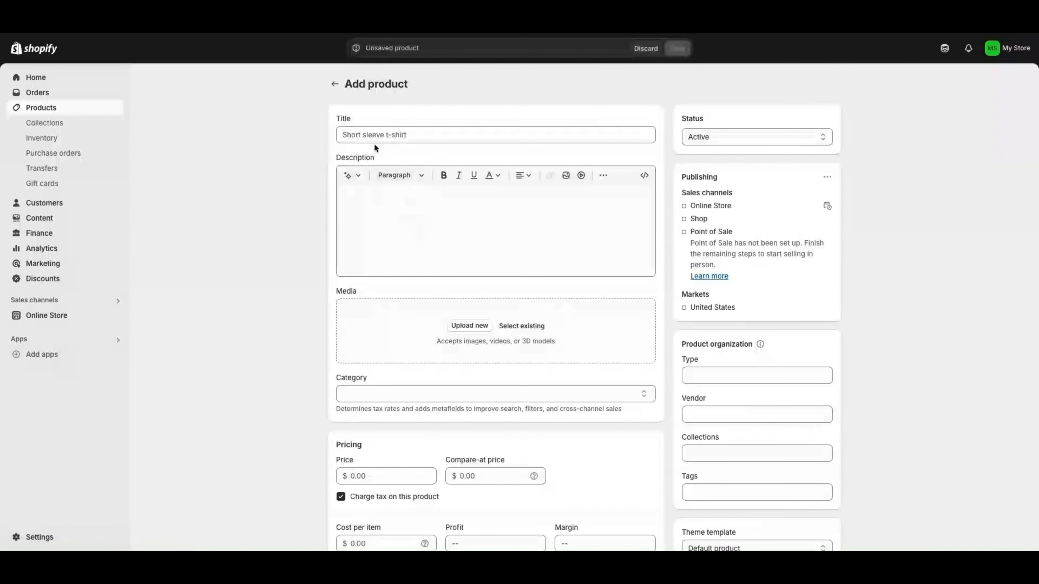
# Title the product 'Girls Dress' and keep a Persuasive AI description generated from sequinned-dress keywords
pyautogui.click(374, 136)
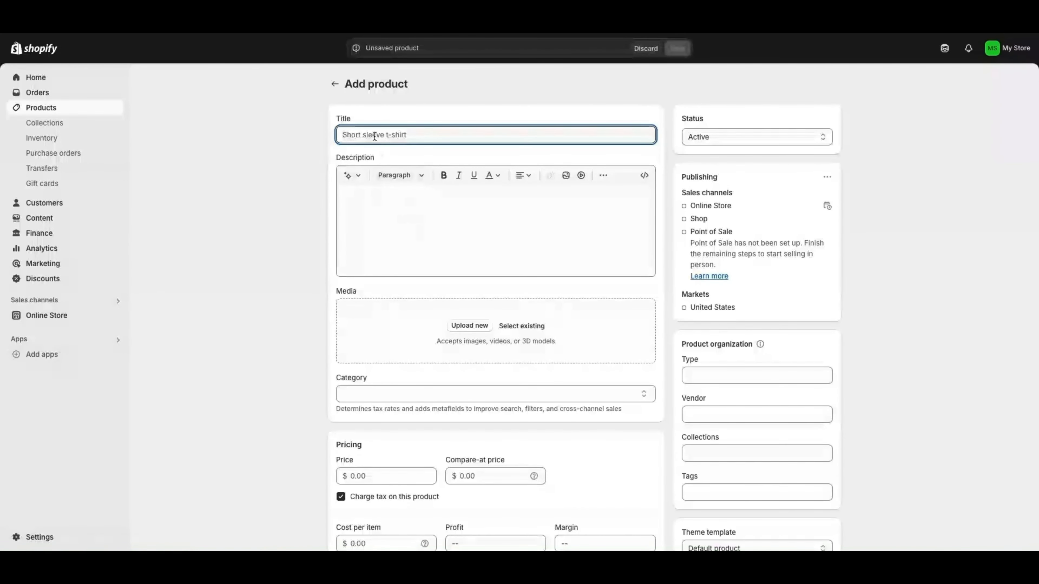
pyautogui.write('Girls Dress')
pyautogui.click(389, 199)
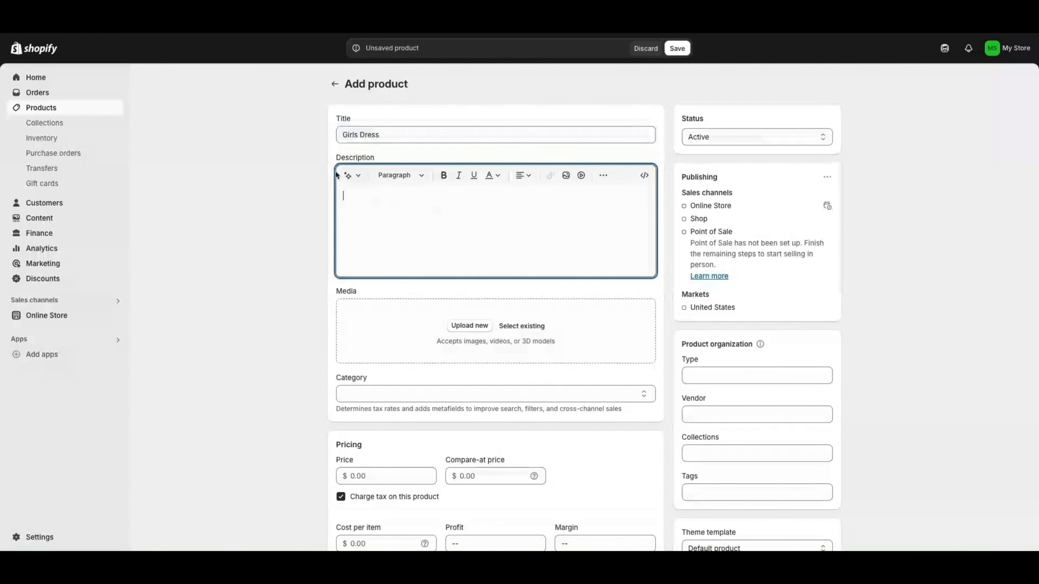
pyautogui.click(348, 175)
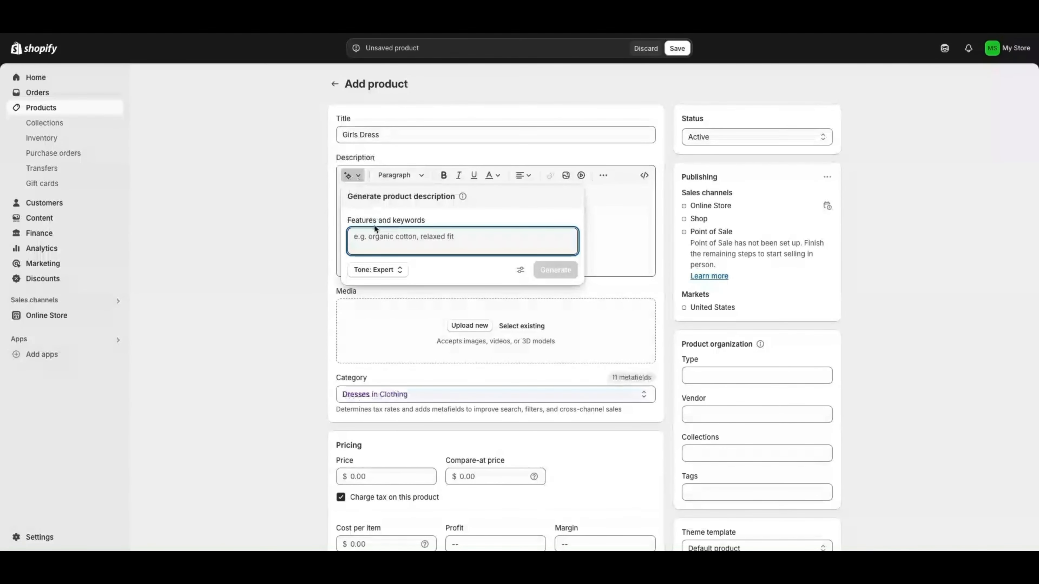
pyautogui.click(378, 270)
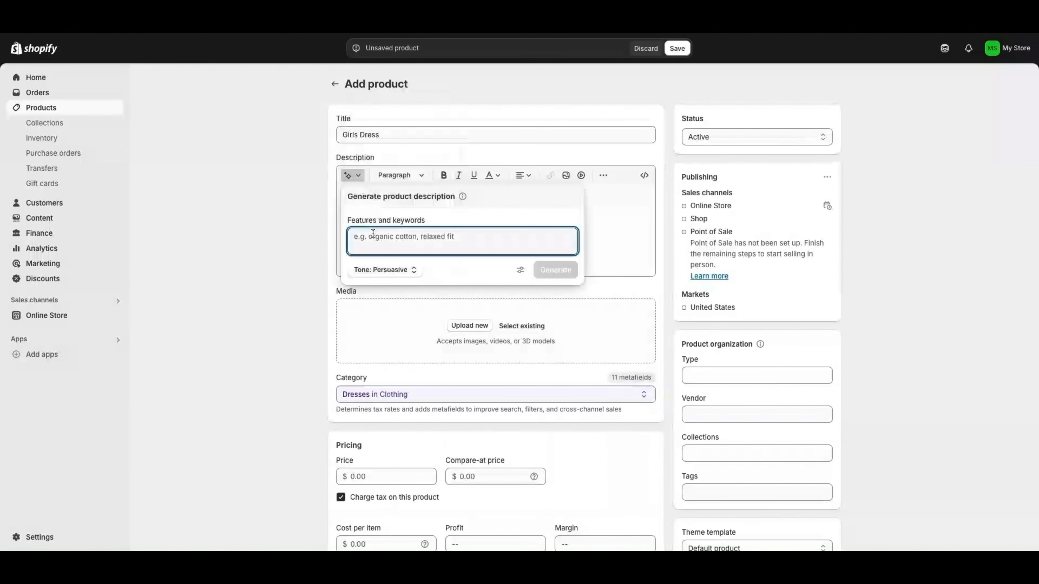
pyautogui.write('gi')
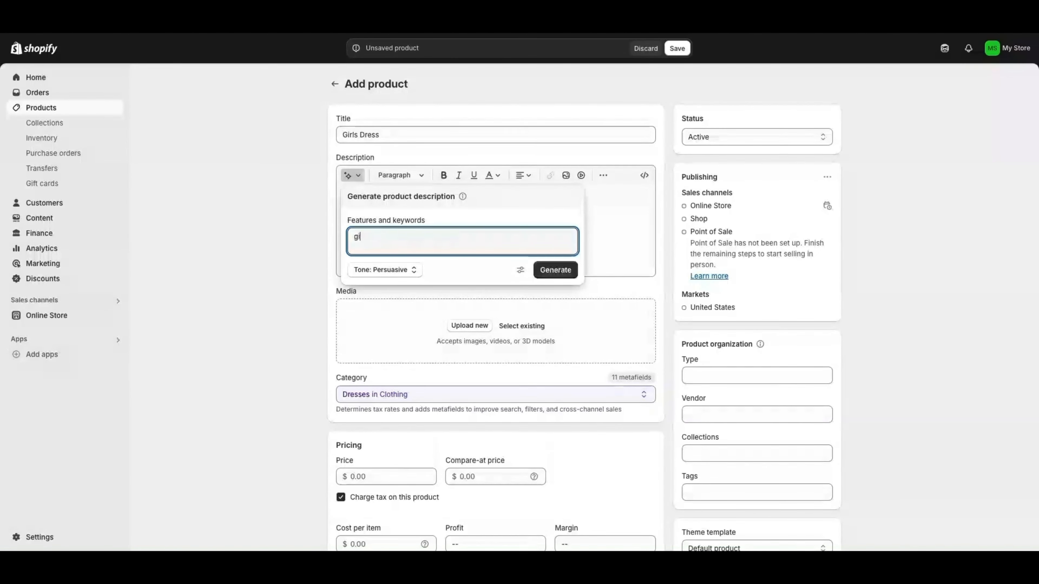
pyautogui.write('rls dress with sequins')
pyautogui.click(555, 270)
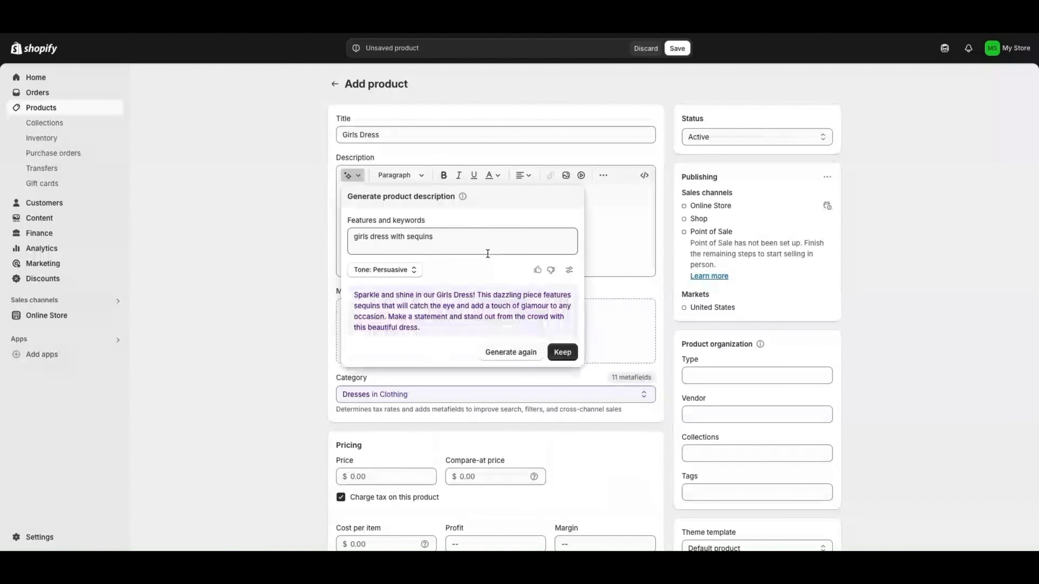
pyautogui.click(562, 352)
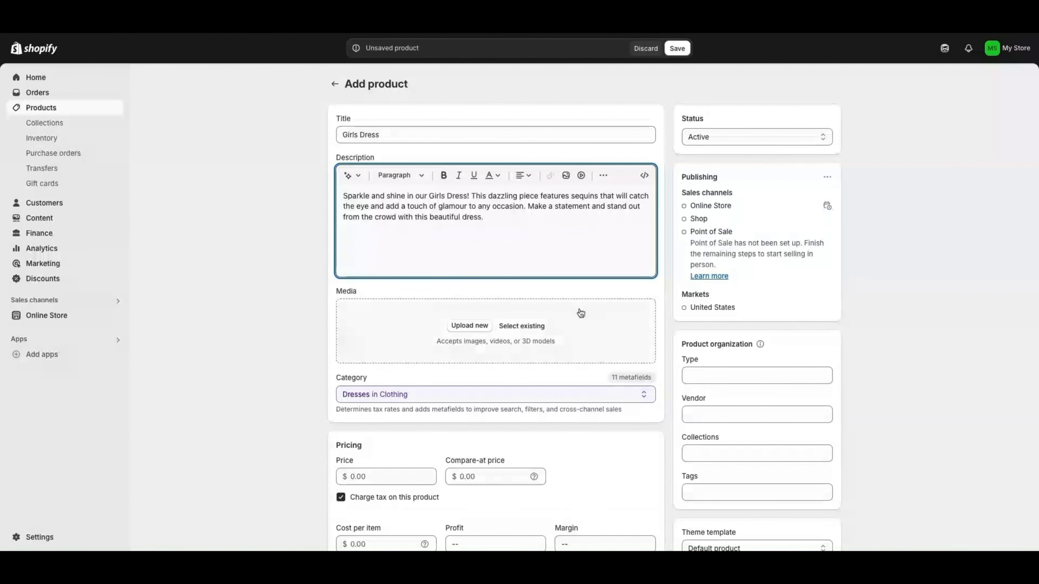
# Attach the fashion-model and laughing-model photos from existing store images
pyautogui.click(466, 328)
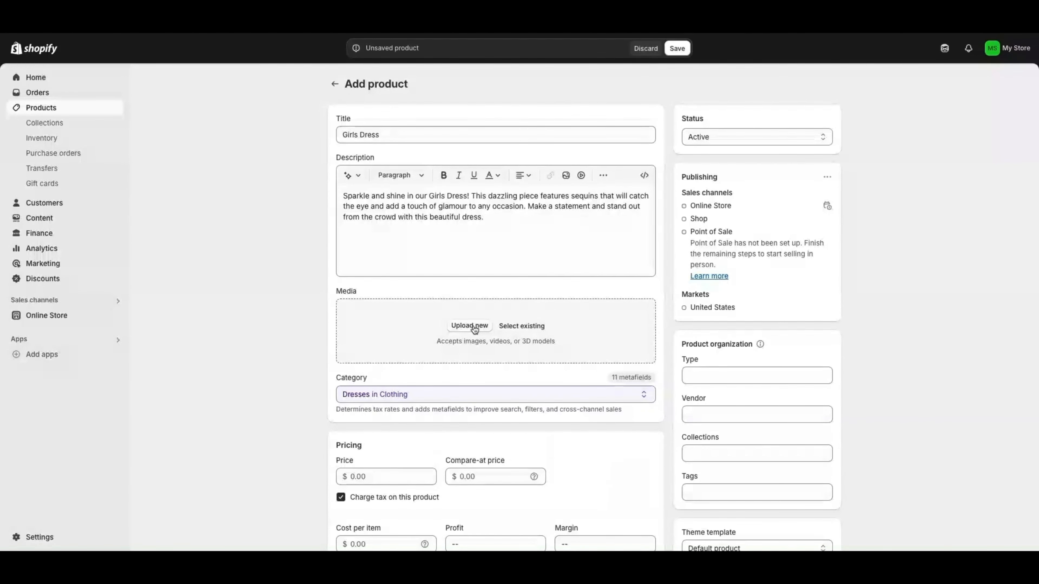
pyautogui.click(521, 326)
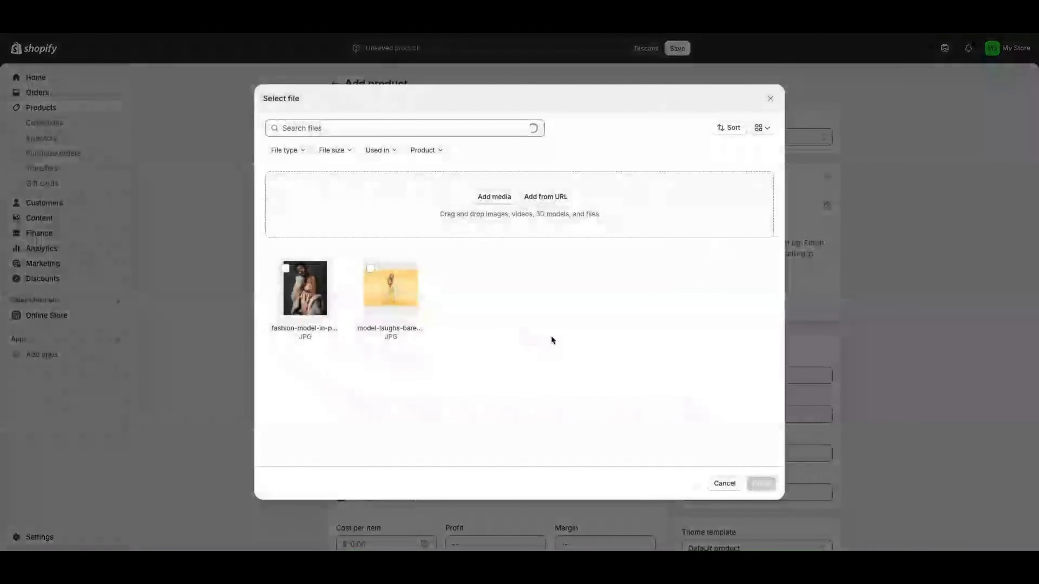
pyautogui.click(294, 292)
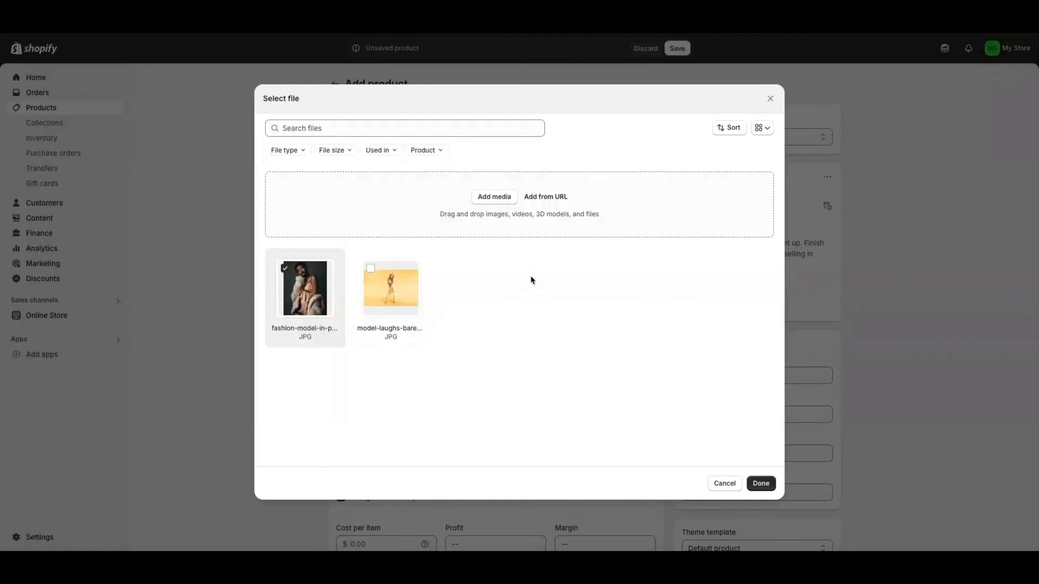
pyautogui.click(370, 268)
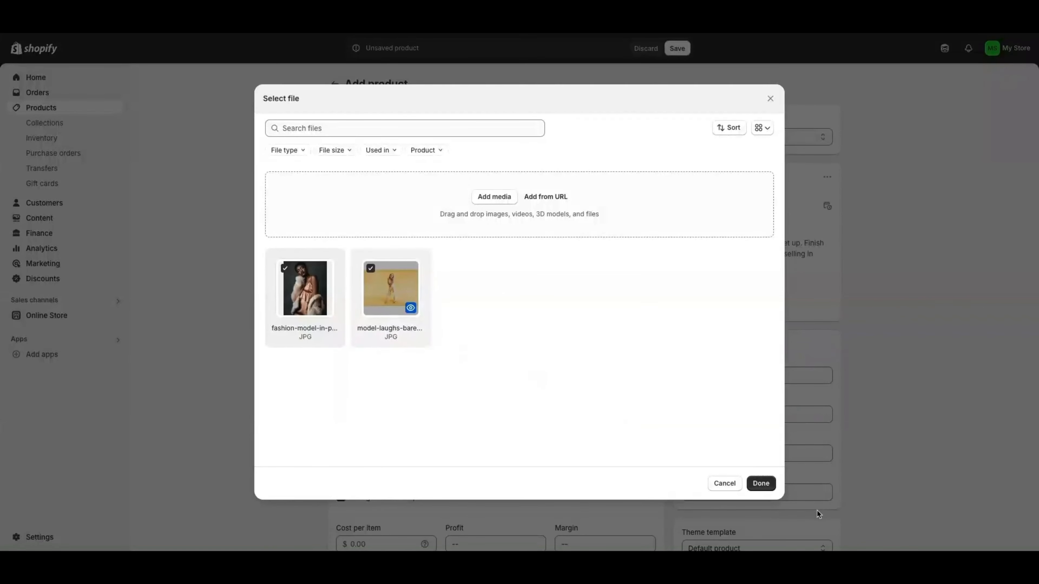
pyautogui.click(762, 486)
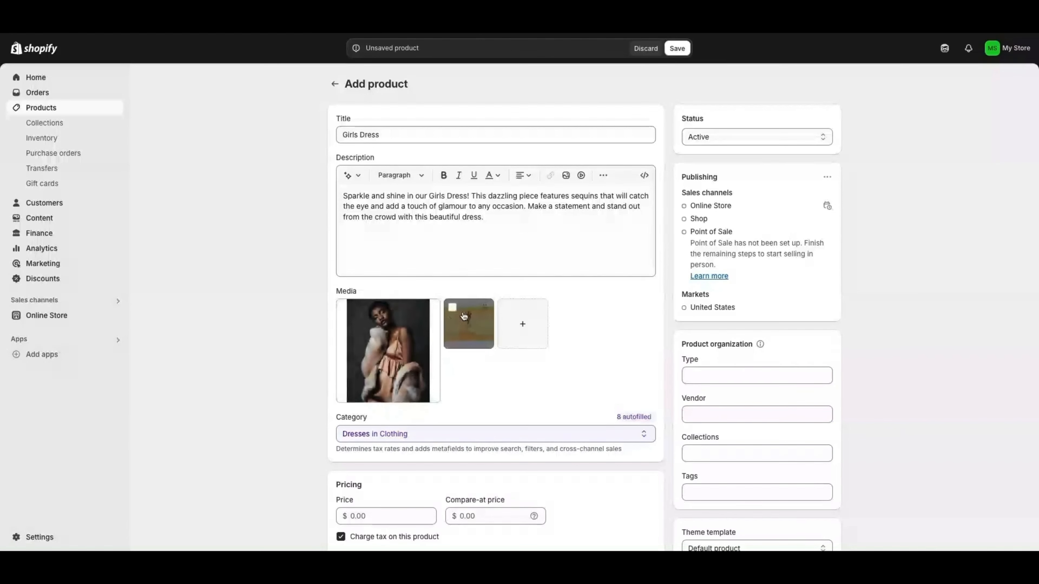
# Drag the dark fashion-model photo into the first media slot
pyautogui.click(452, 308)
pyautogui.click(452, 308)
pyautogui.moveTo(463, 321); pyautogui.dragTo(389, 352)
pyautogui.moveTo(469, 335); pyautogui.dragTo(363, 330)
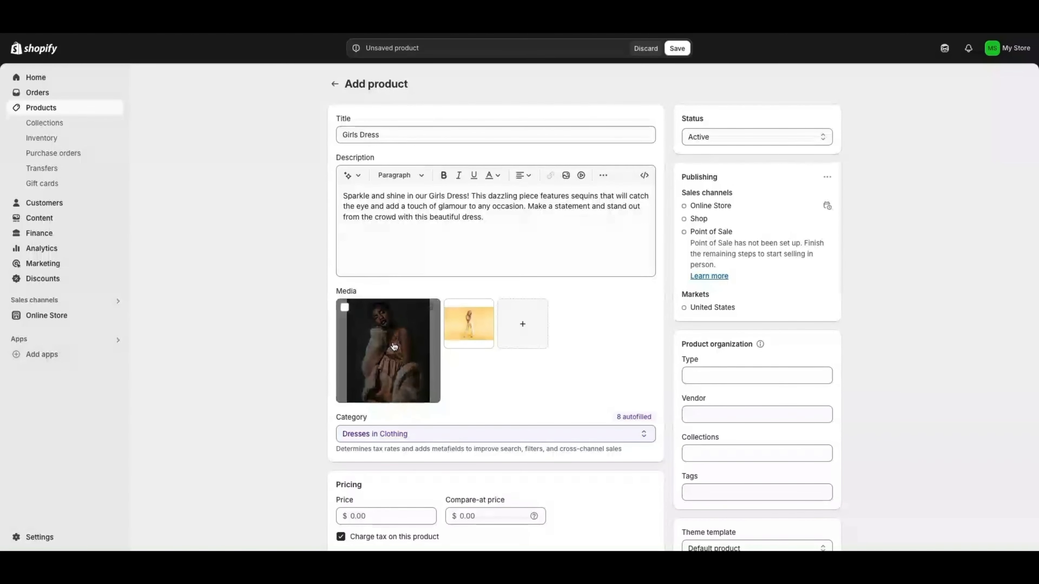
pyautogui.scroll(-1, 388, 339)
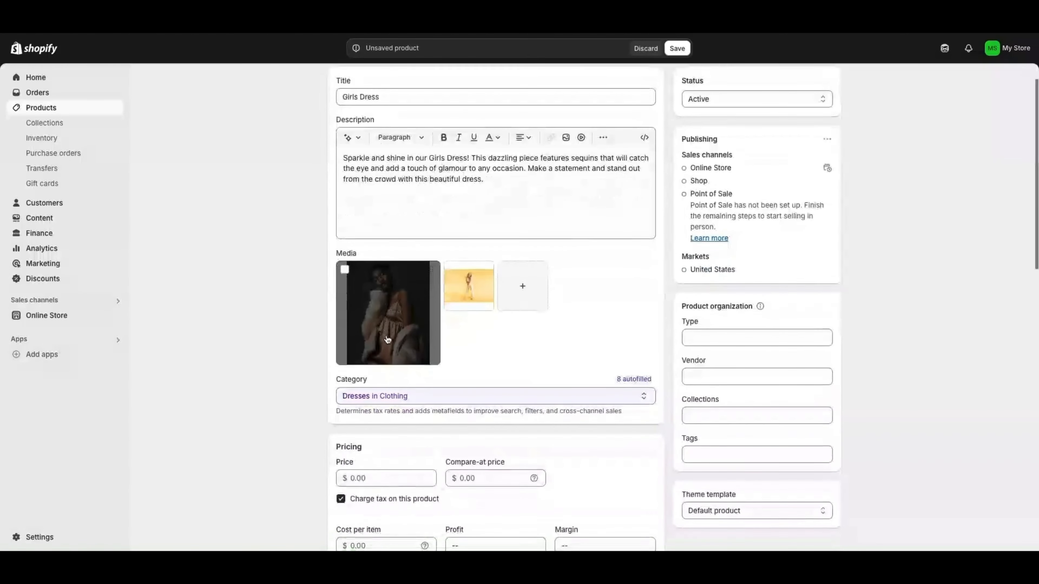
# Keep Dresses in Clothing as the Girls Dress product category
pyautogui.scroll(-1, 470, 319)
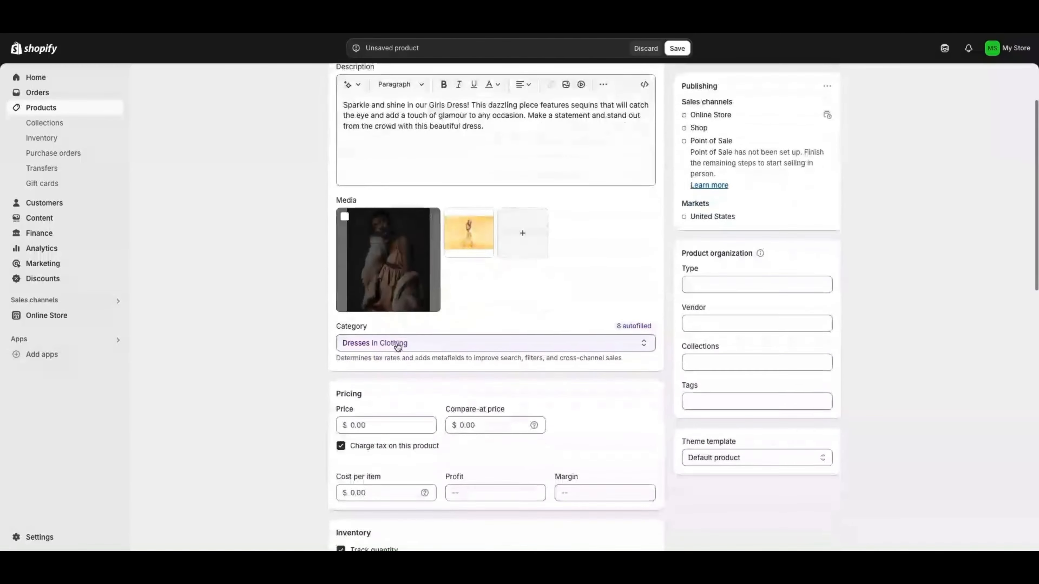
pyautogui.click(429, 343)
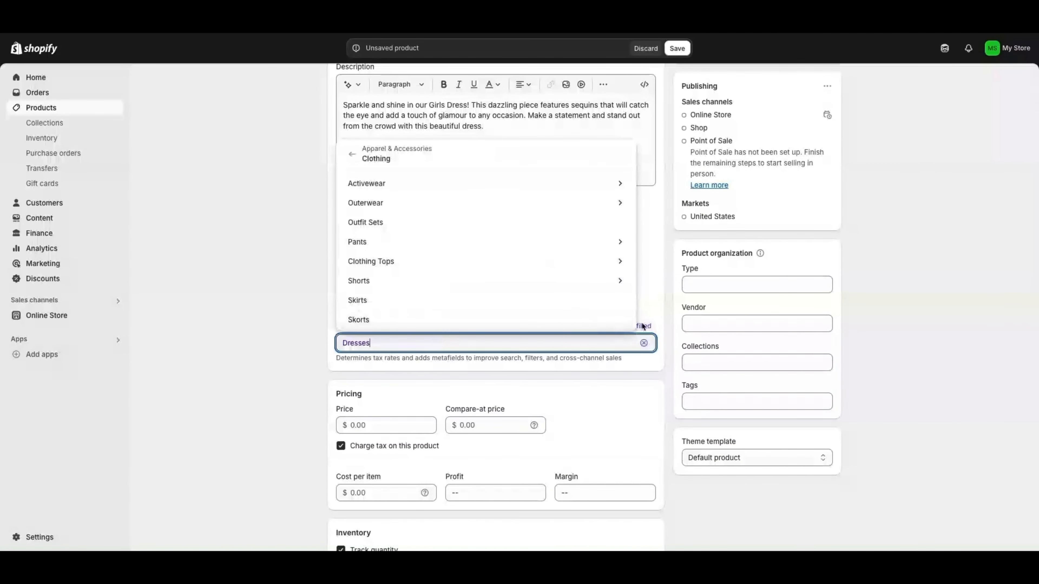
pyautogui.click(306, 333)
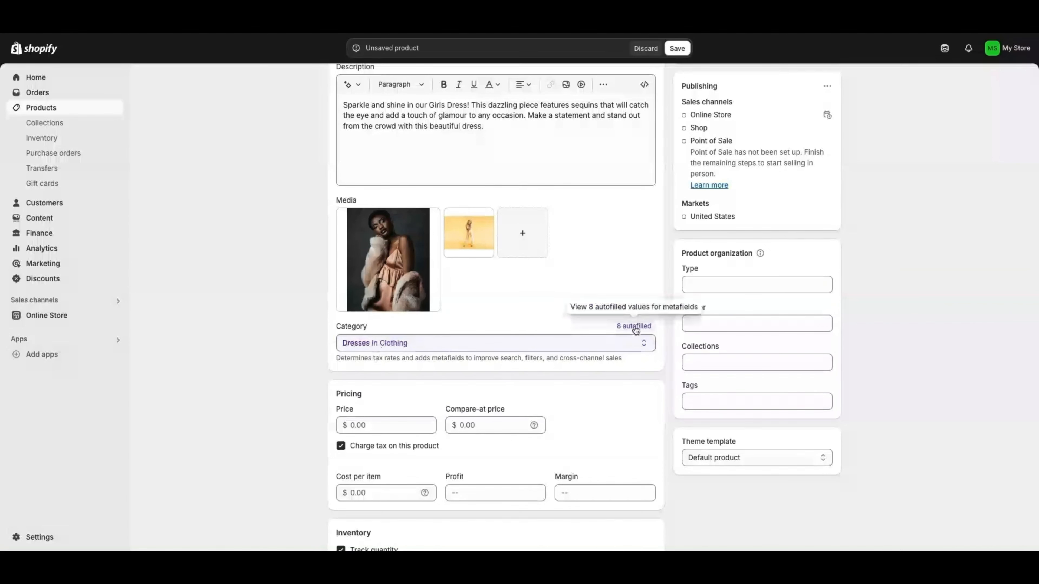
pyautogui.click(595, 343)
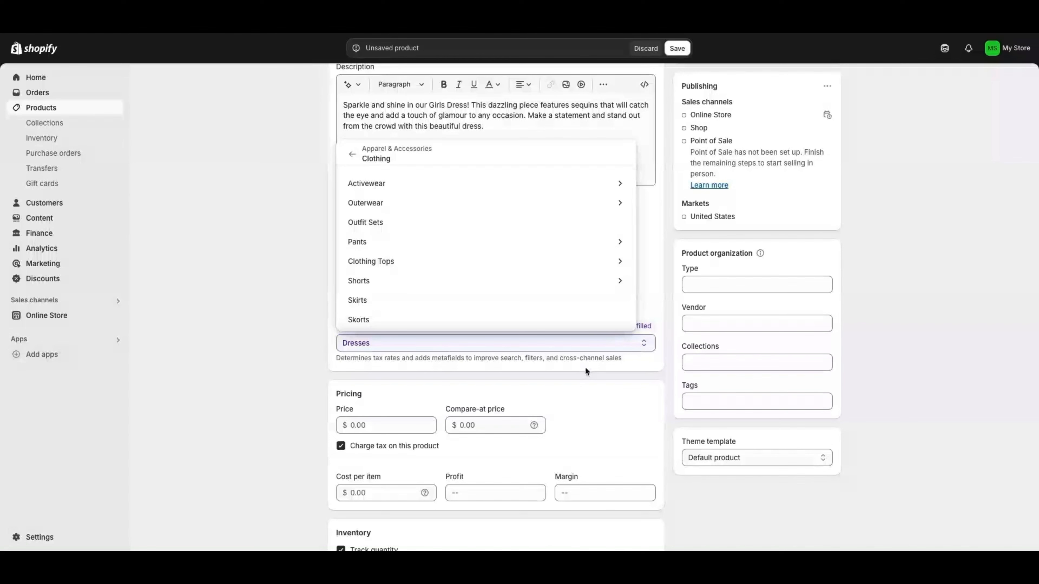
# Enter a price of $24.99 and a compare-at price of $34.99
pyautogui.click(367, 424)
pyautogui.scroll(-1, 367, 423)
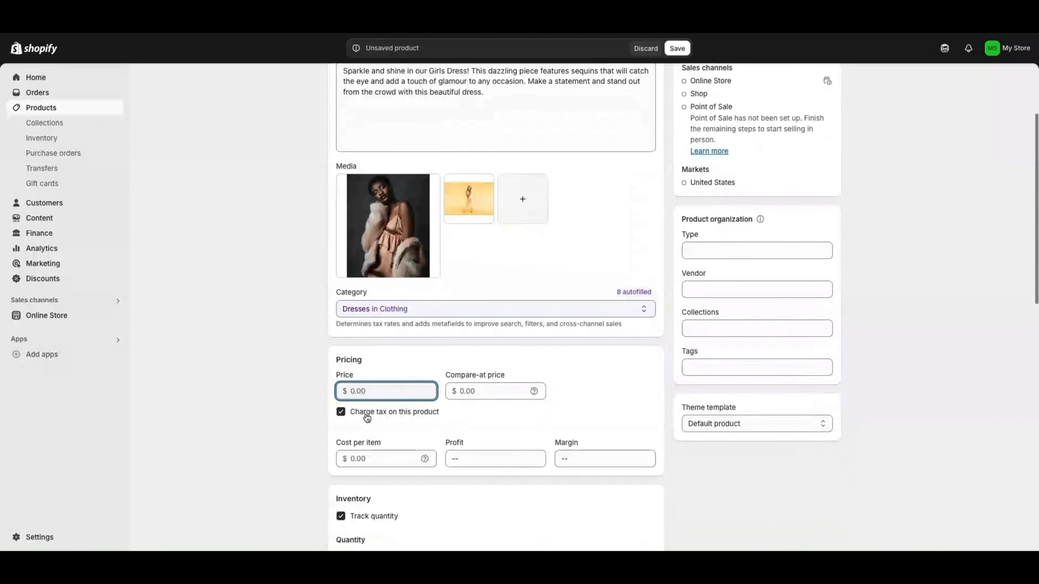
pyautogui.write('24.99')
pyautogui.click(481, 391)
pyautogui.write('34.99')
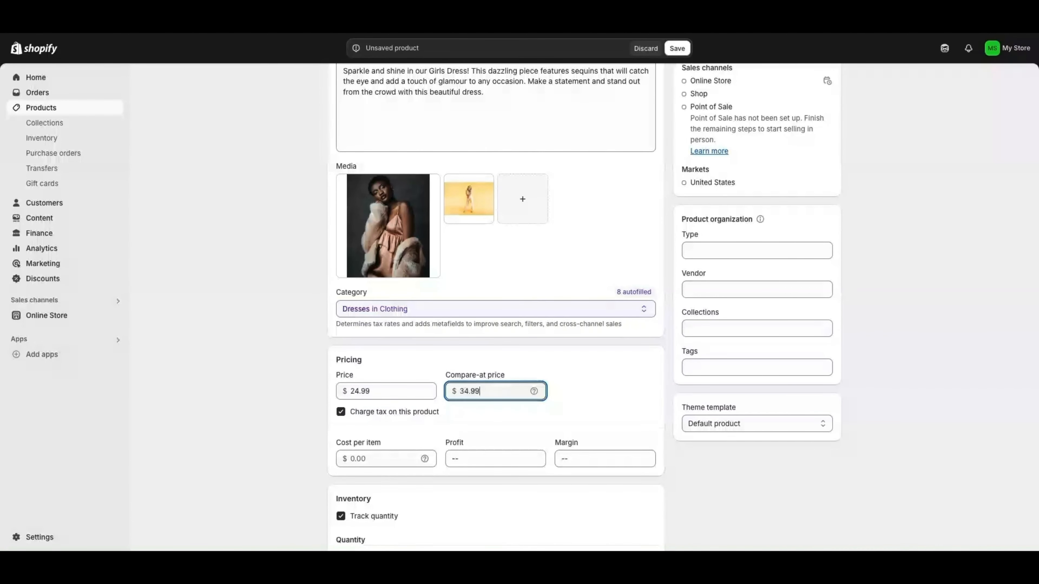
pyautogui.scroll(-1, 450, 413)
pyautogui.click(375, 422)
pyautogui.scroll(-1, 367, 423)
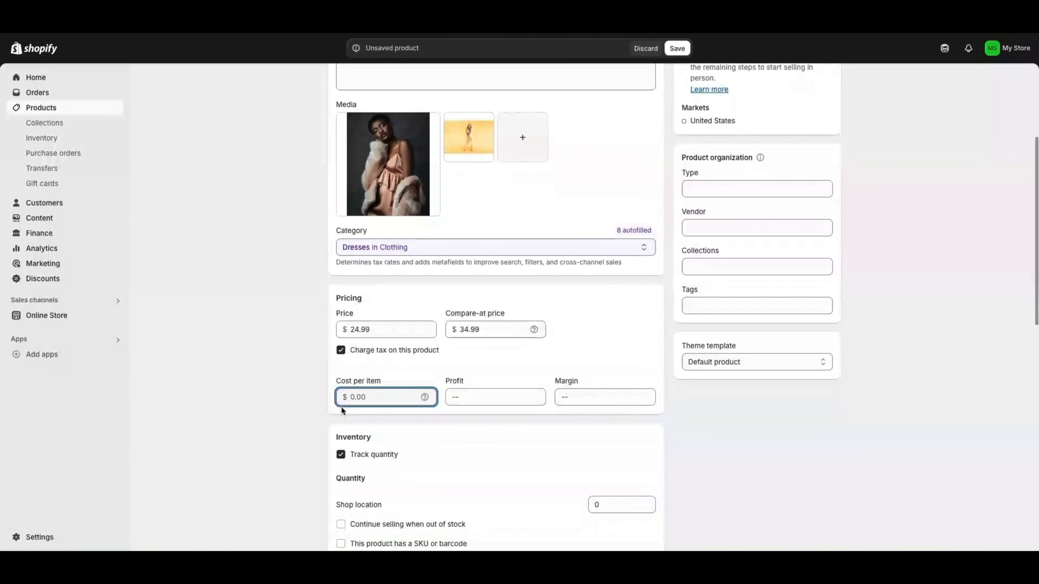
pyautogui.click(513, 398)
pyautogui.click(596, 399)
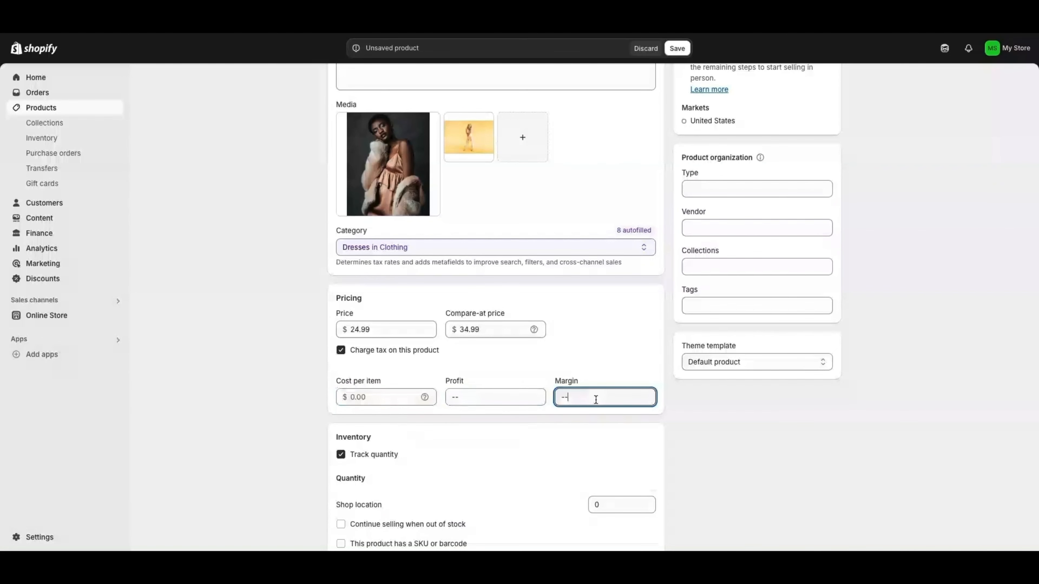
pyautogui.scroll(-3, 376, 385)
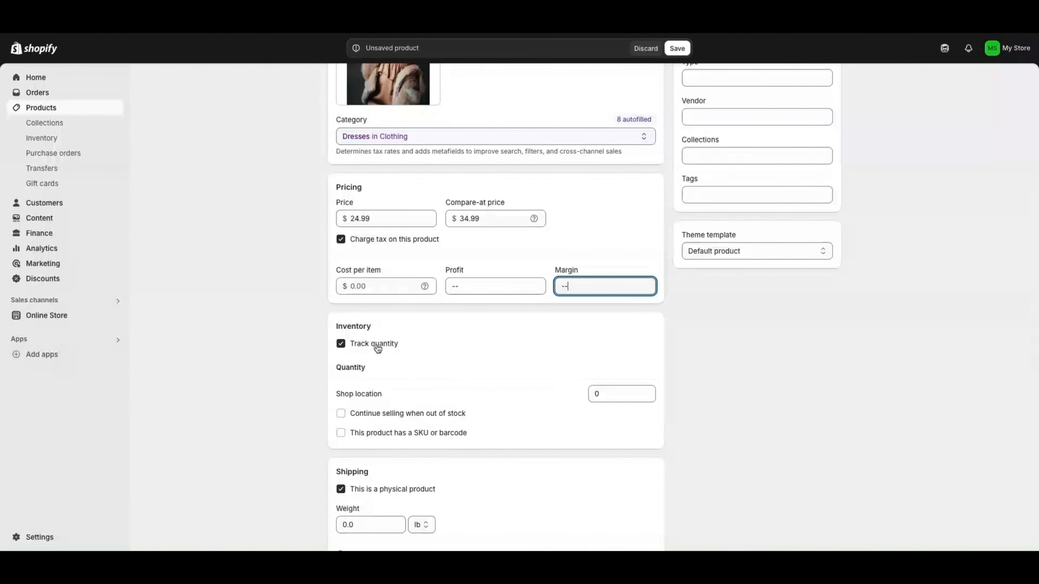
# Keep quantity tracking on and set the Shop location stock to 25
pyautogui.scroll(-1, 377, 348)
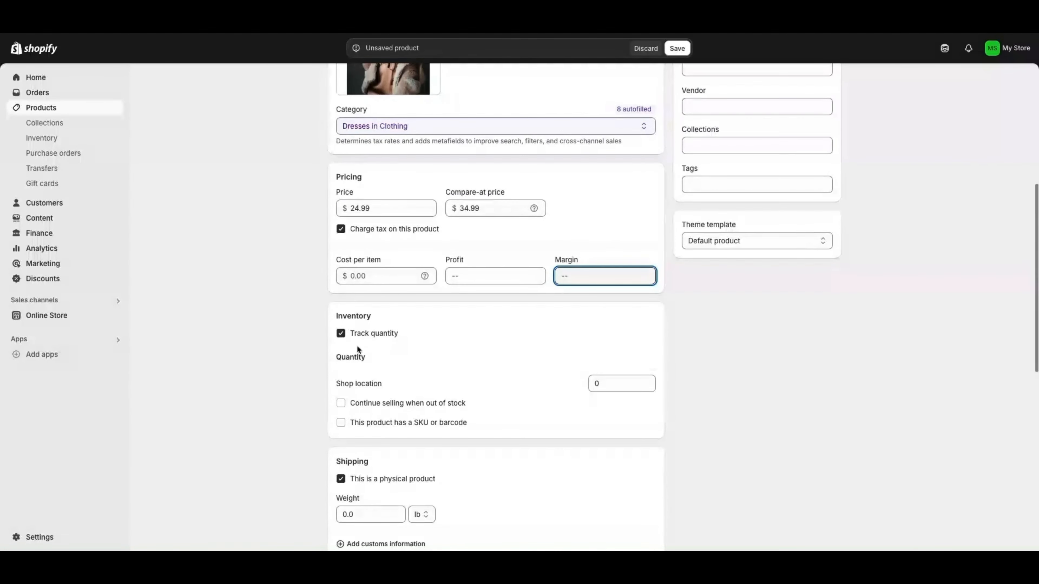
pyautogui.click(341, 334)
pyautogui.click(341, 334)
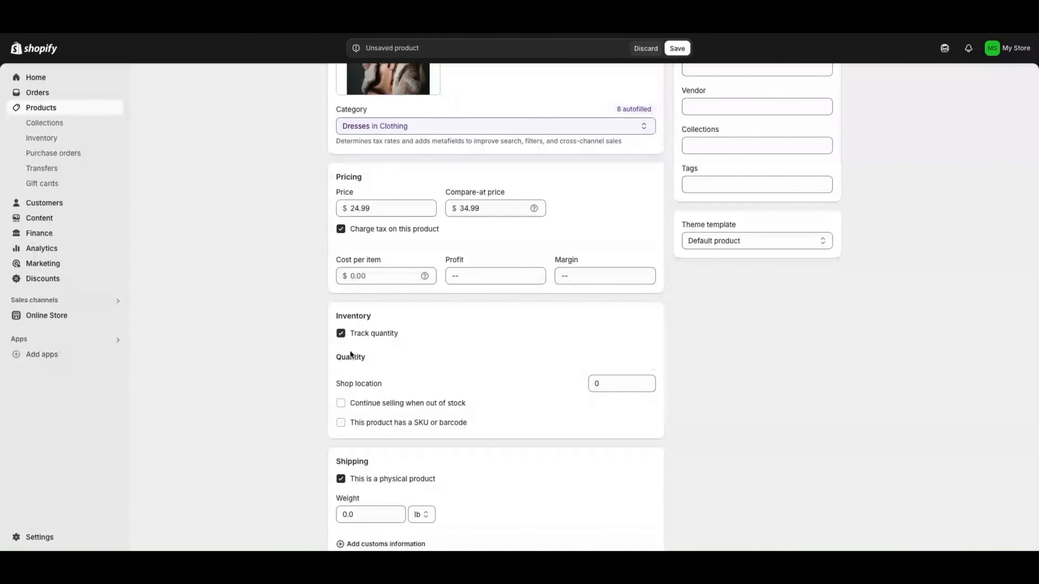
pyautogui.moveTo(609, 384); pyautogui.dragTo(579, 378)
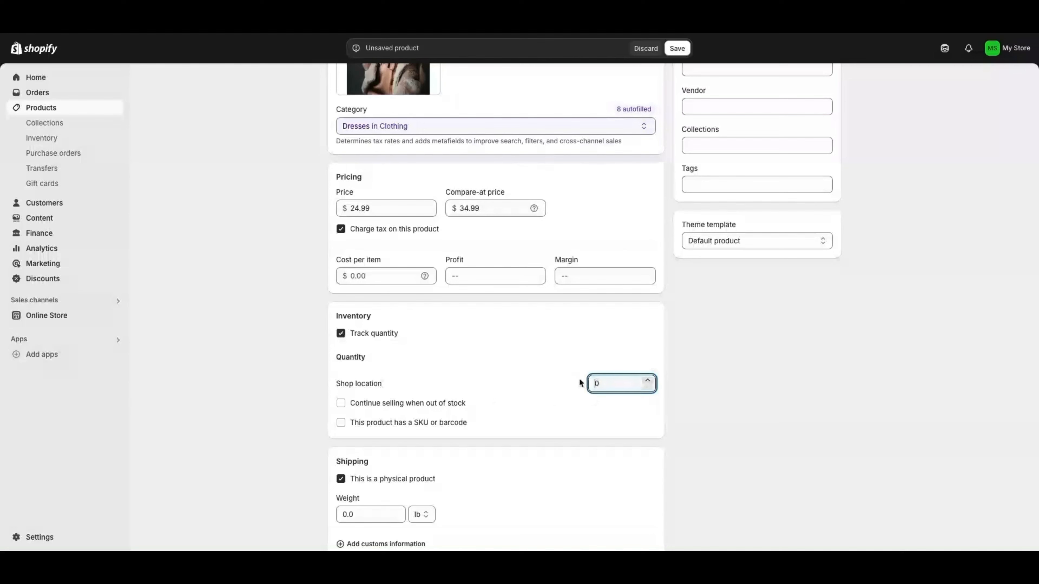
pyautogui.scroll(1, 579, 378)
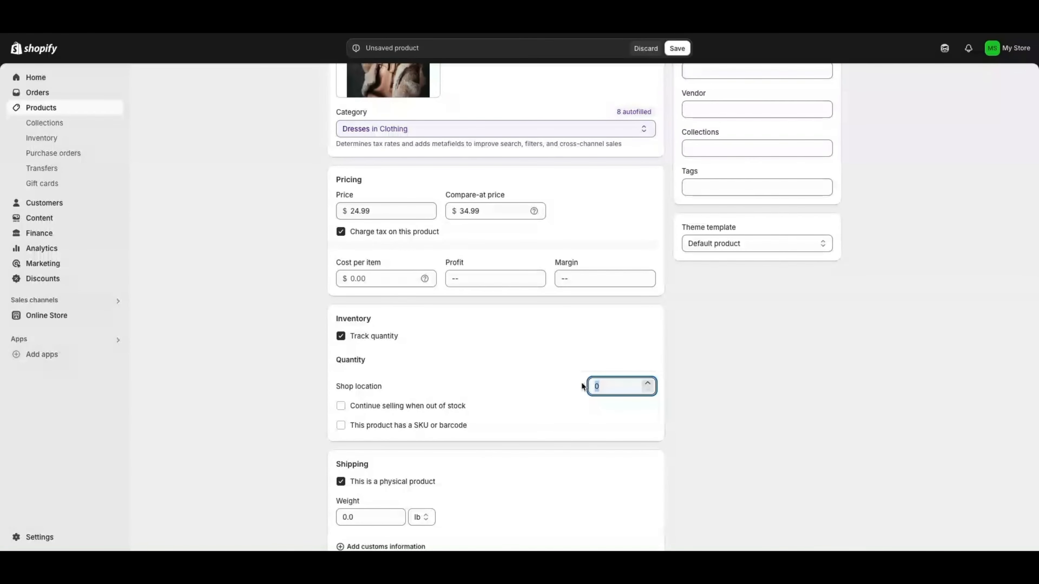
pyautogui.write('25')
pyautogui.click(546, 371)
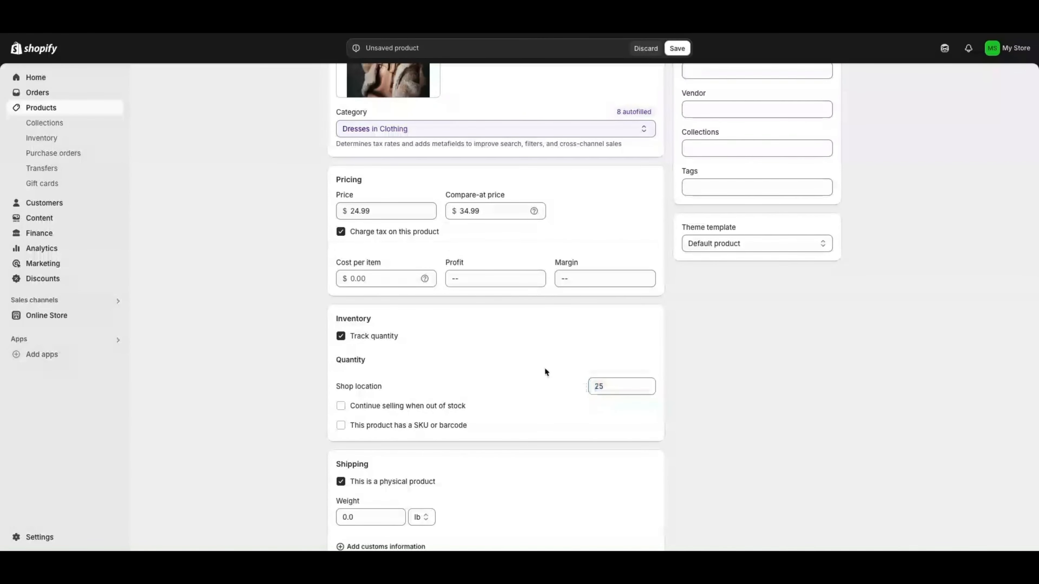
# Leave Continue selling unchecked and mark the product as having a SKU or barcode
pyautogui.click(341, 406)
pyautogui.click(340, 407)
pyautogui.click(341, 425)
pyautogui.scroll(-1, 409, 411)
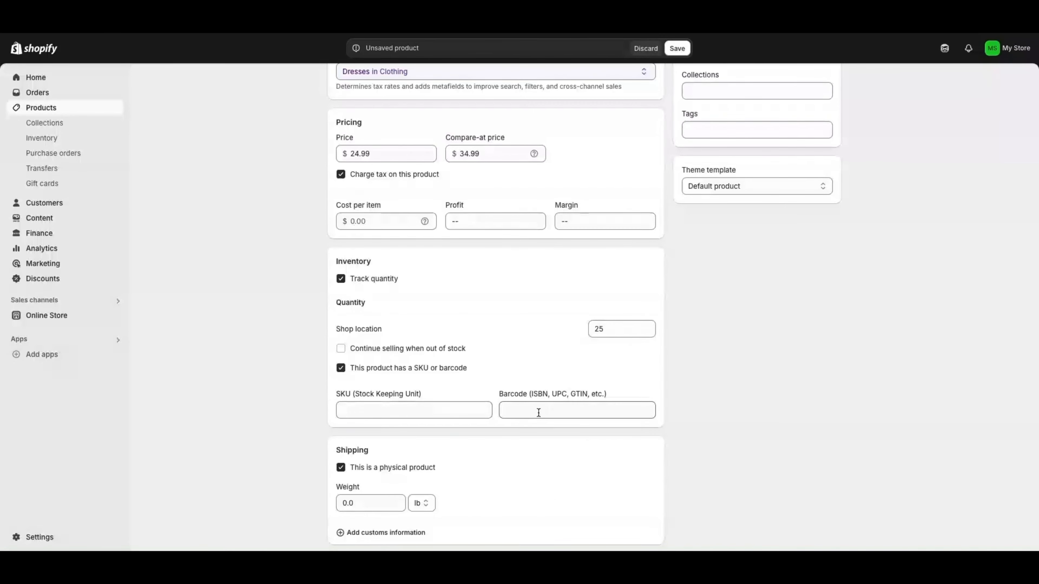
# Open the variant options list and close it without adding any options
pyautogui.scroll(-8, 539, 412)
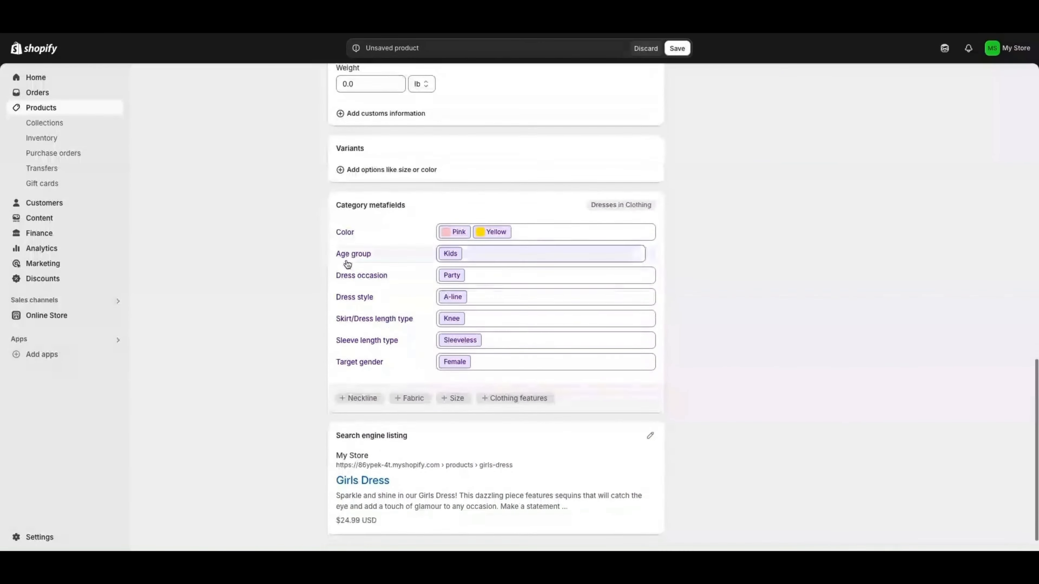
pyautogui.scroll(-1, 348, 264)
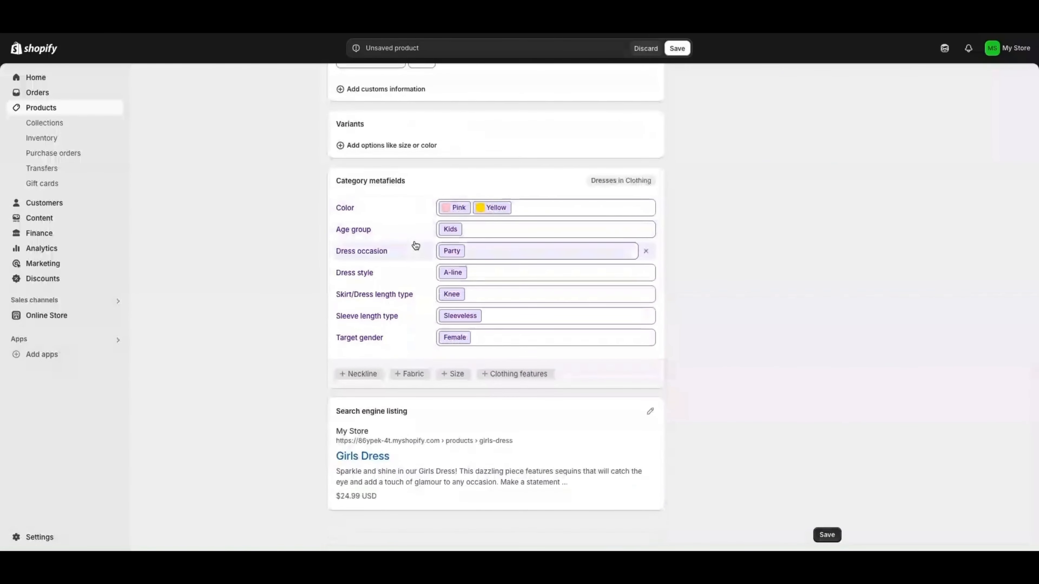
pyautogui.scroll(2, 405, 239)
pyautogui.click(380, 208)
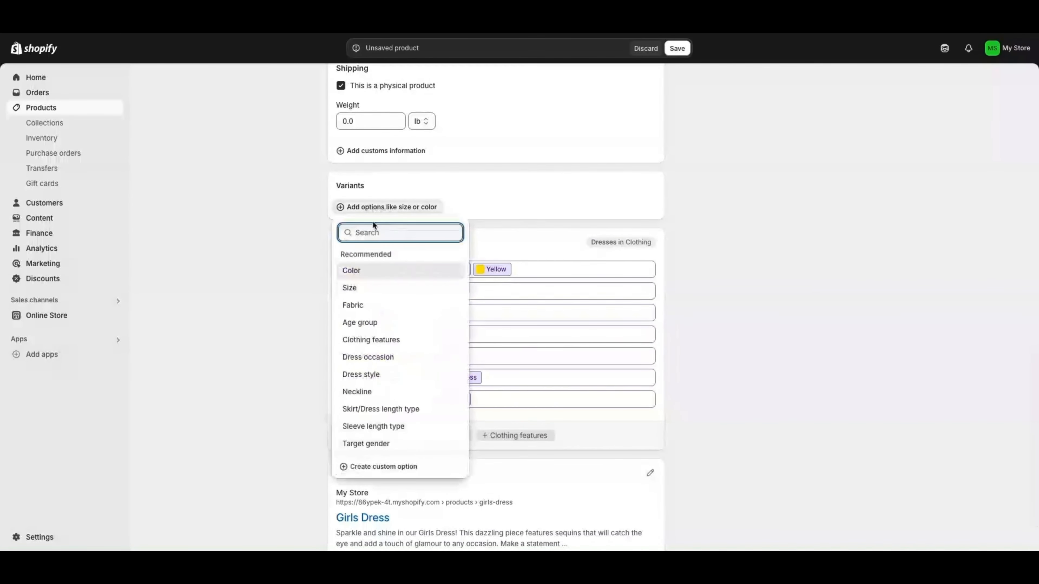
pyautogui.click(408, 206)
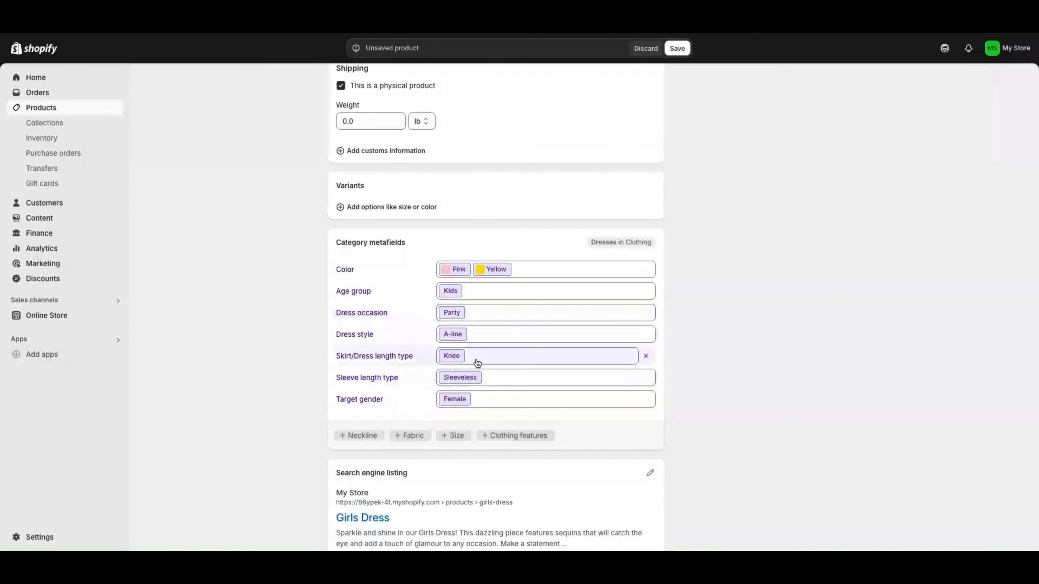
pyautogui.scroll(-1, 482, 399)
pyautogui.scroll(1, 358, 355)
pyautogui.scroll(-2, 362, 331)
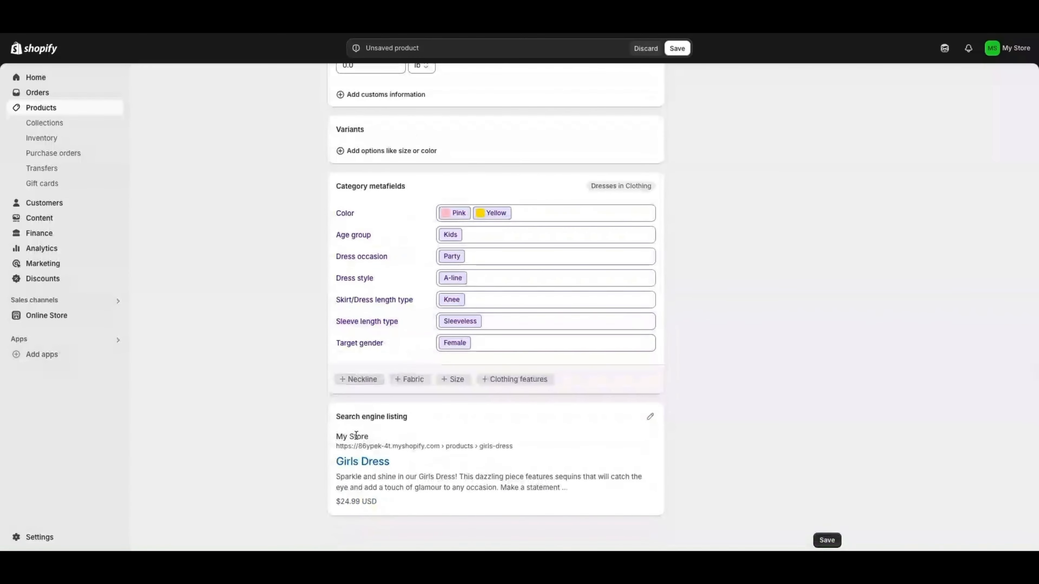
# Open the search engine listing editor and click into the meta description
pyautogui.click(395, 414)
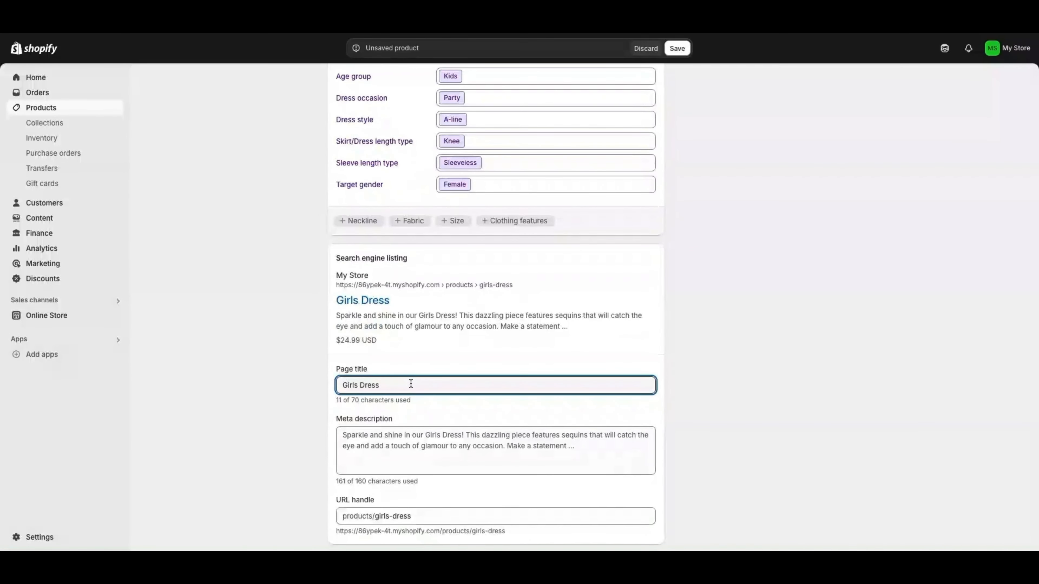
pyautogui.scroll(-1, 411, 384)
pyautogui.click(368, 405)
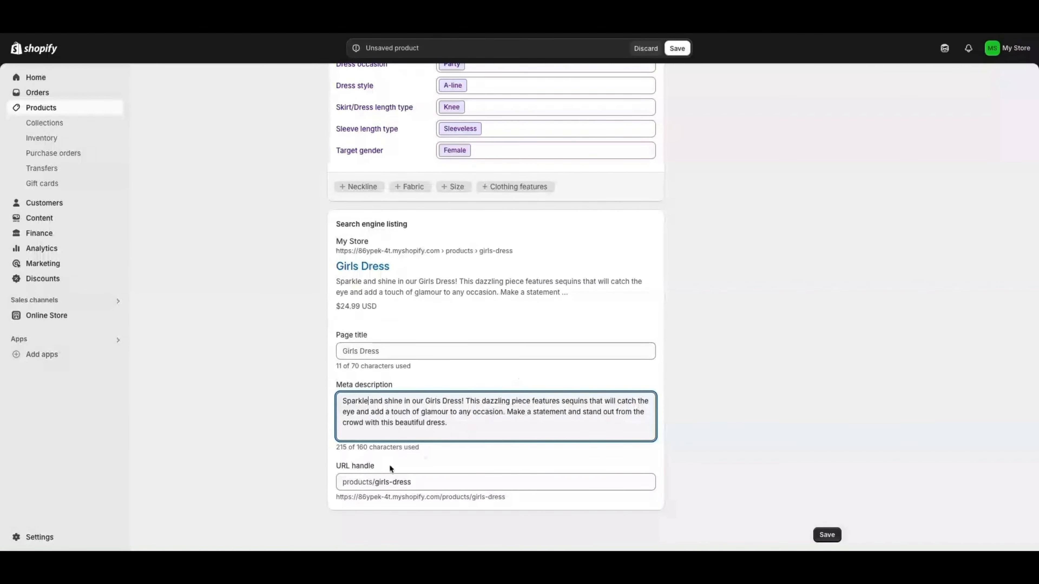
pyautogui.scroll(1, 484, 367)
pyautogui.scroll(10, 485, 365)
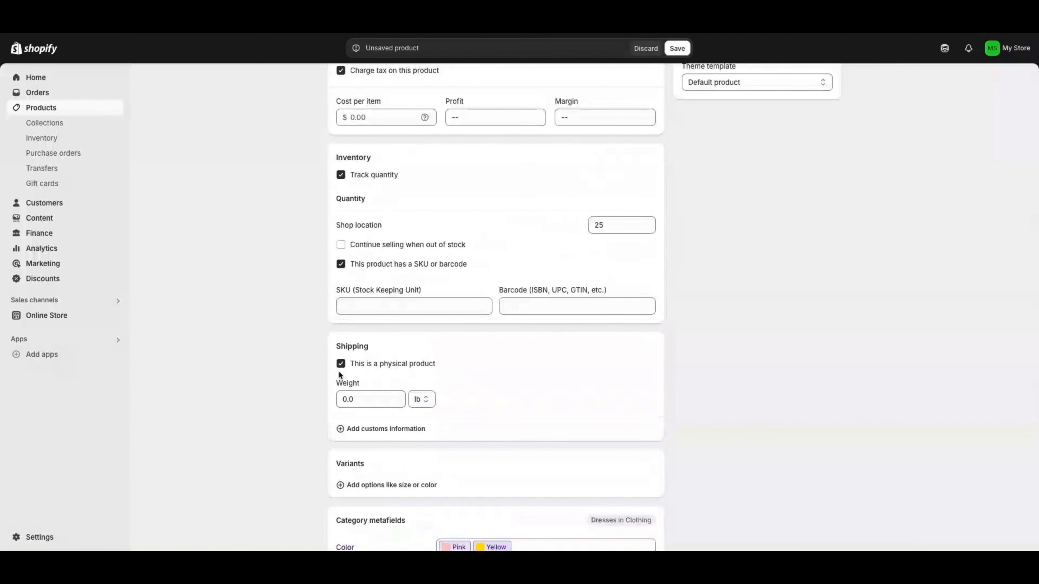
# Confirm the Girls Dress product status stays Active
pyautogui.scroll(7, 674, 218)
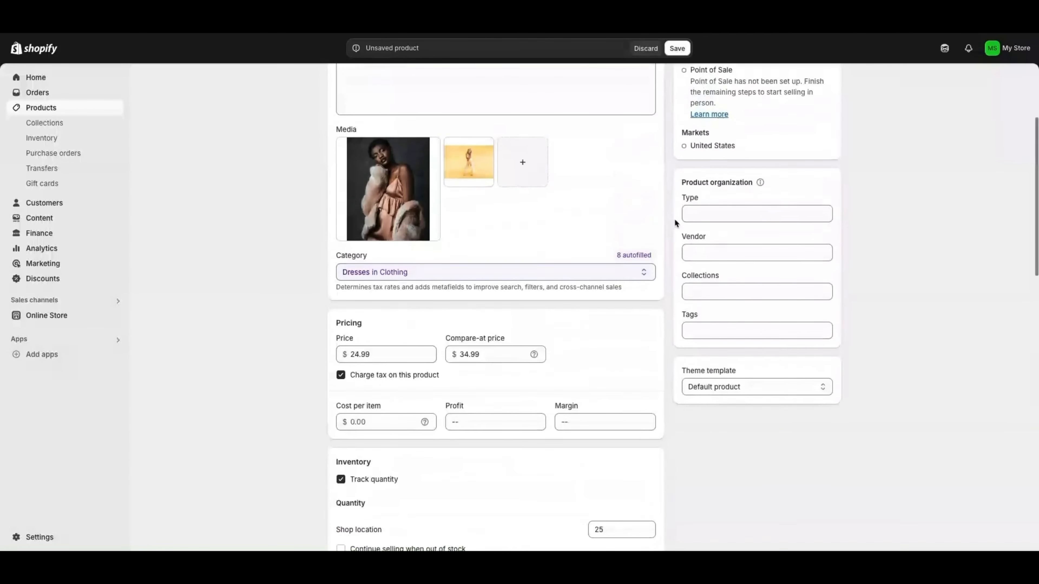
pyautogui.scroll(3, 696, 270)
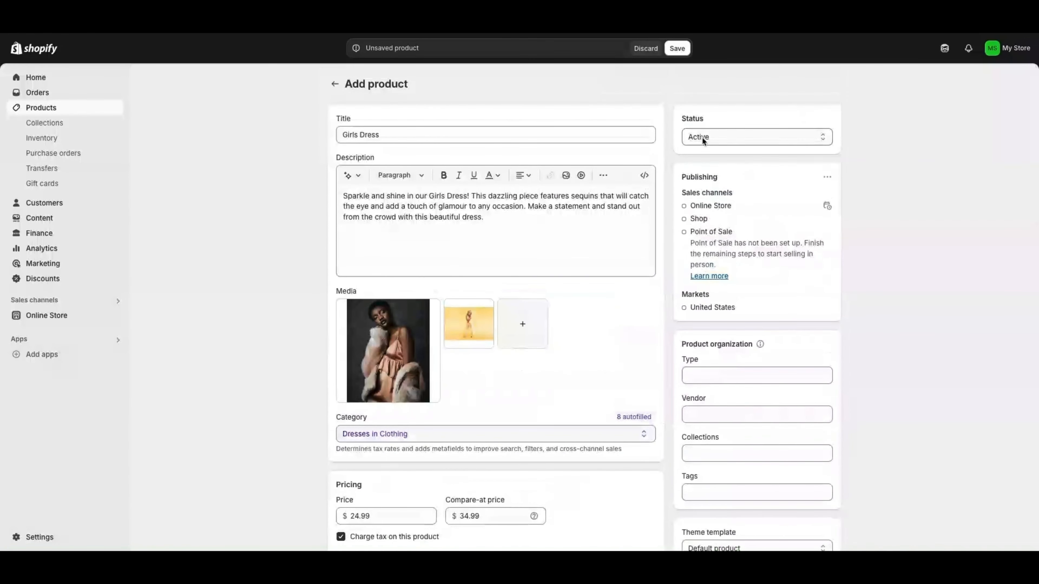
pyautogui.click(702, 136)
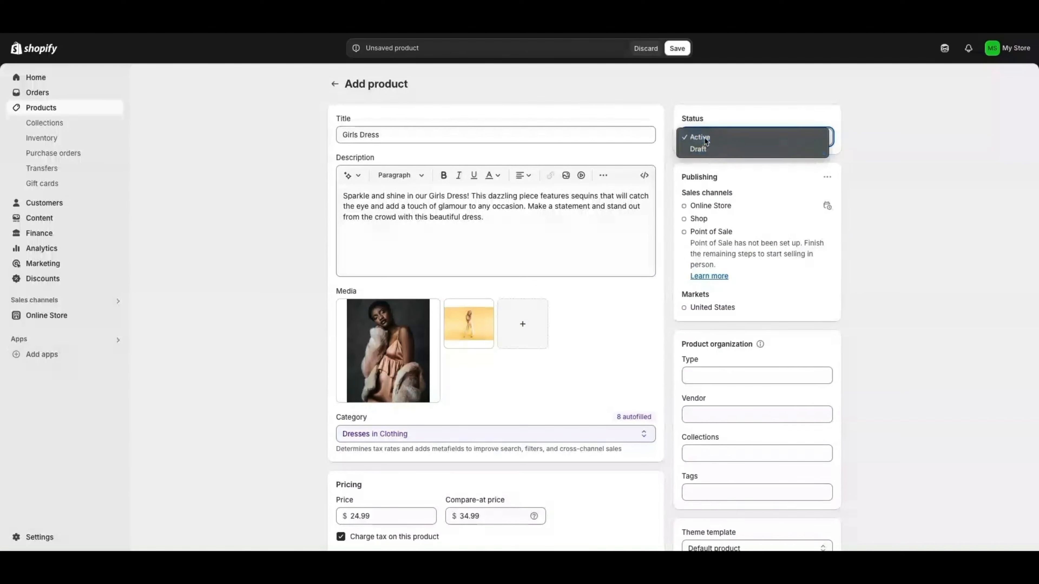
pyautogui.click(703, 136)
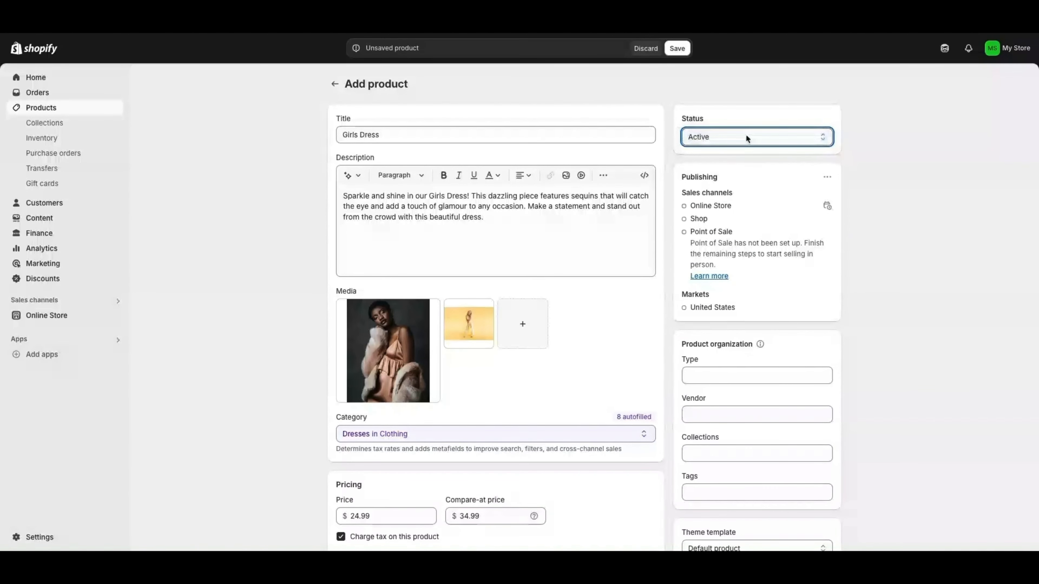
pyautogui.click(720, 135)
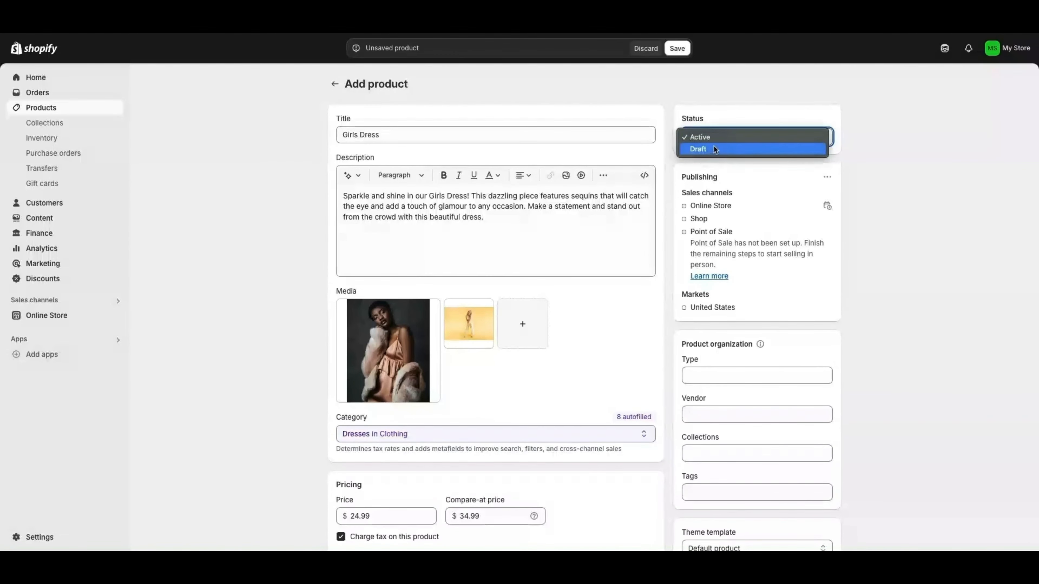
pyautogui.click(730, 136)
# Check the Type and Vendor fields and keep the Default product theme template
pyautogui.scroll(-3, 706, 253)
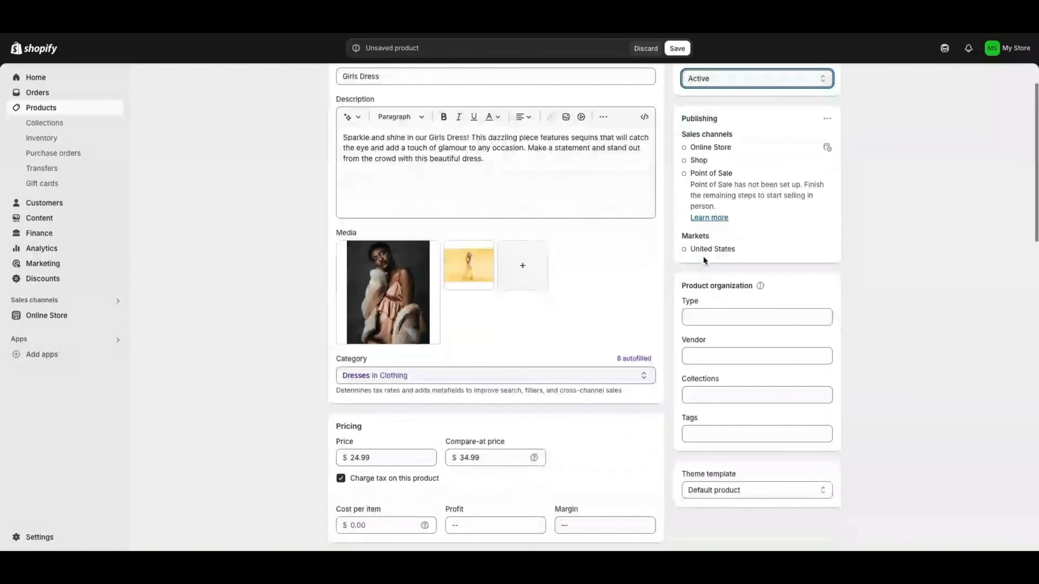
pyautogui.click(706, 273)
pyautogui.click(711, 310)
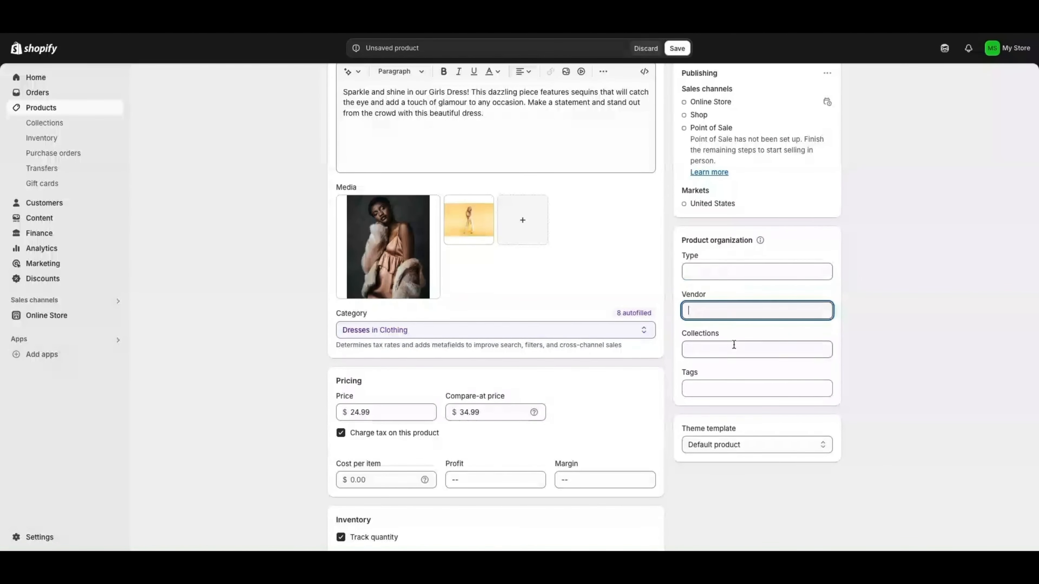
pyautogui.scroll(-2, 750, 363)
pyautogui.click(748, 368)
pyautogui.click(713, 361)
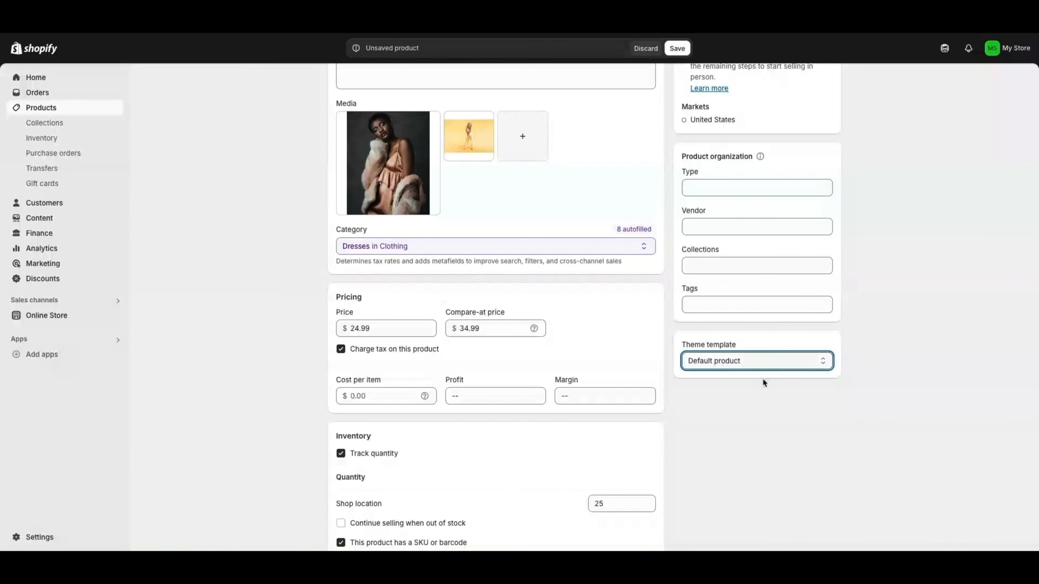
# Save the new Girls Dress product
pyautogui.scroll(-7, 740, 394)
pyautogui.scroll(-12, 712, 409)
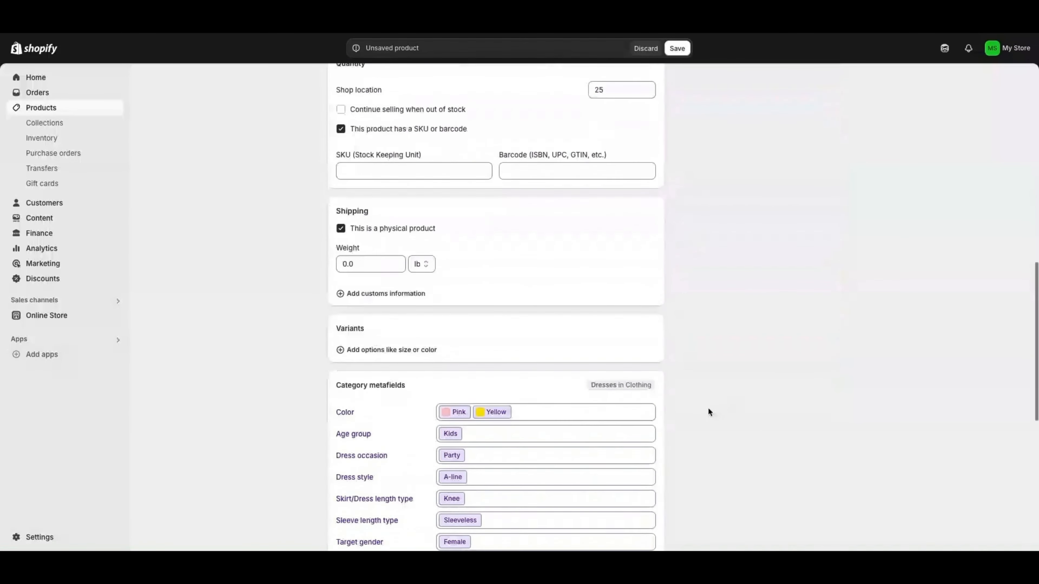
pyautogui.click(826, 535)
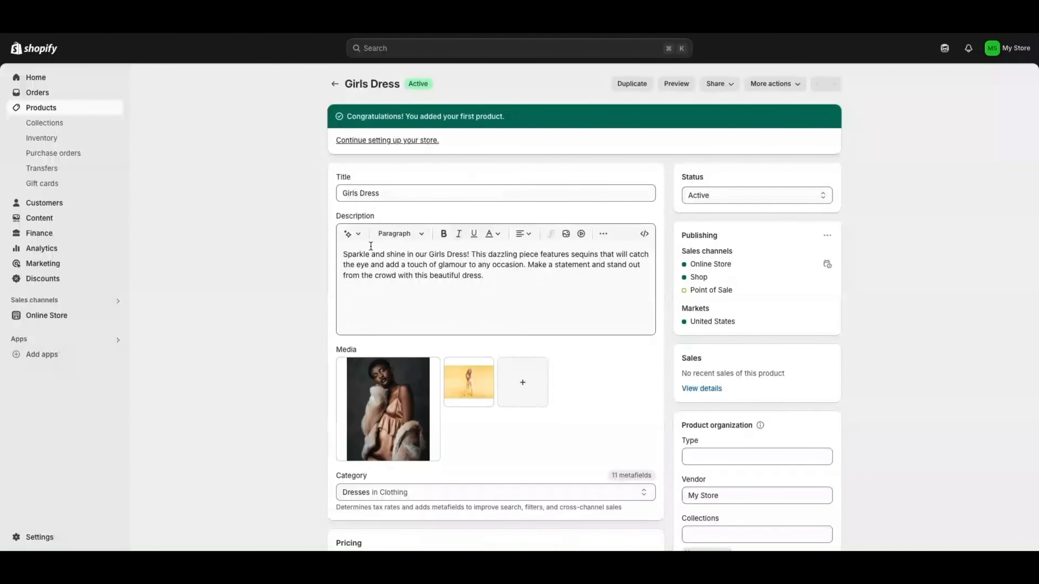
# Return to the Products list and view the Girls Dress sales channels
pyautogui.click(36, 109)
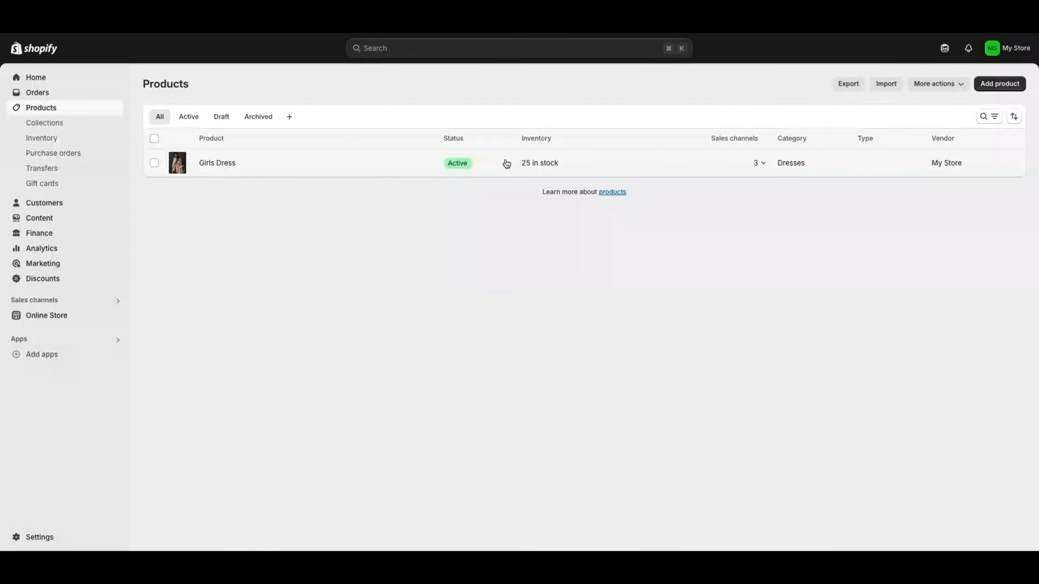
pyautogui.moveTo(222, 167)
pyautogui.click(761, 166)
# Start a new product and attach two existing images from Files
pyautogui.click(999, 83)
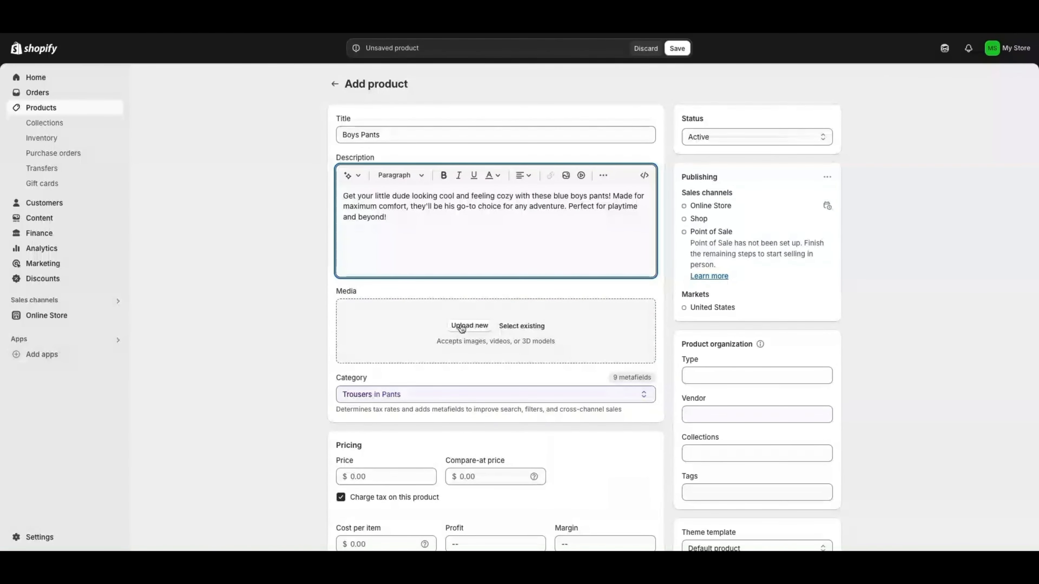
pyautogui.click(525, 327)
pyautogui.click(322, 285)
pyautogui.click(391, 289)
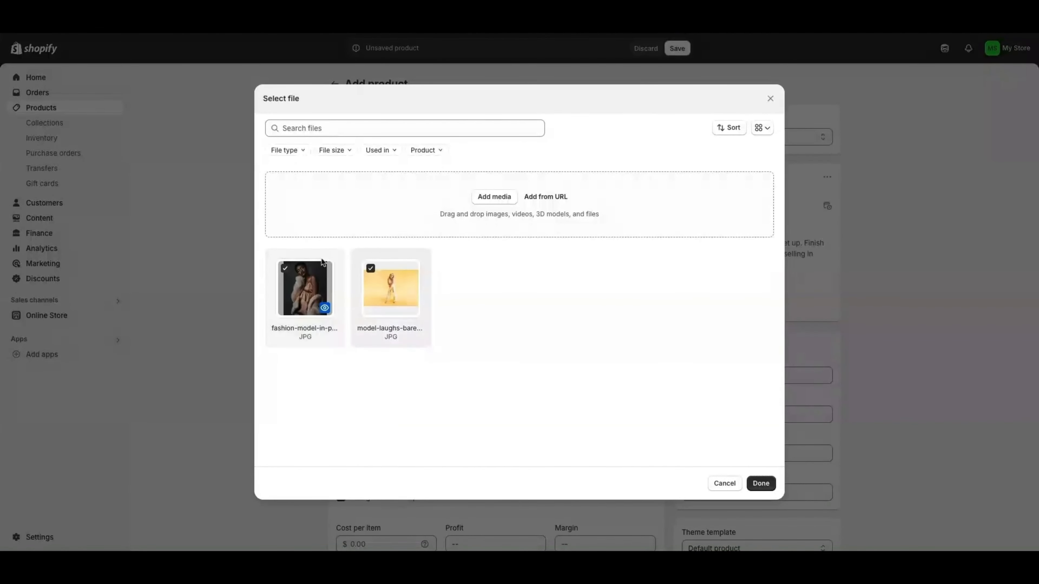
pyautogui.click(760, 483)
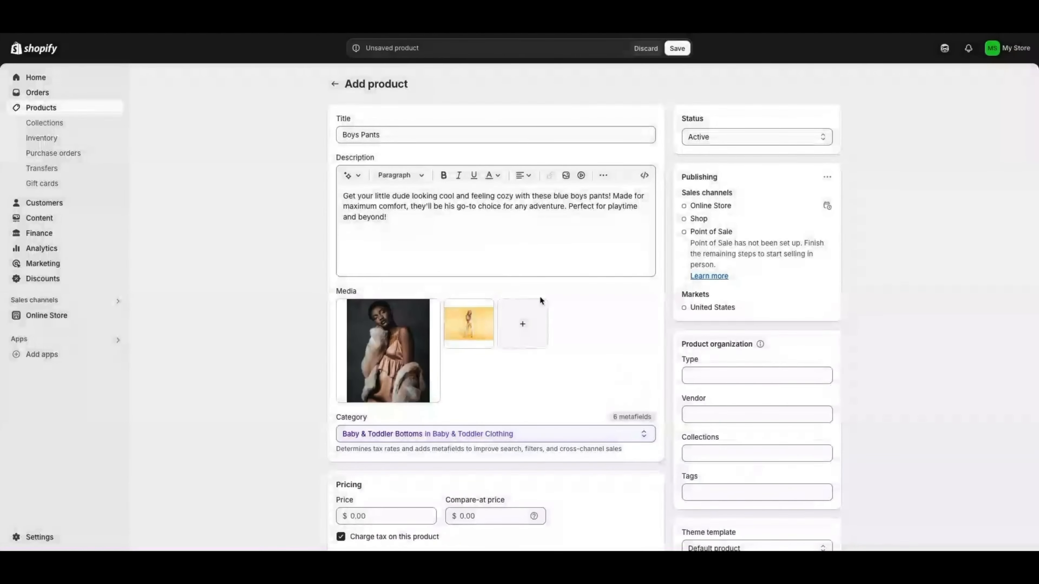
# Set the product category to Clothing
pyautogui.scroll(-5, 501, 323)
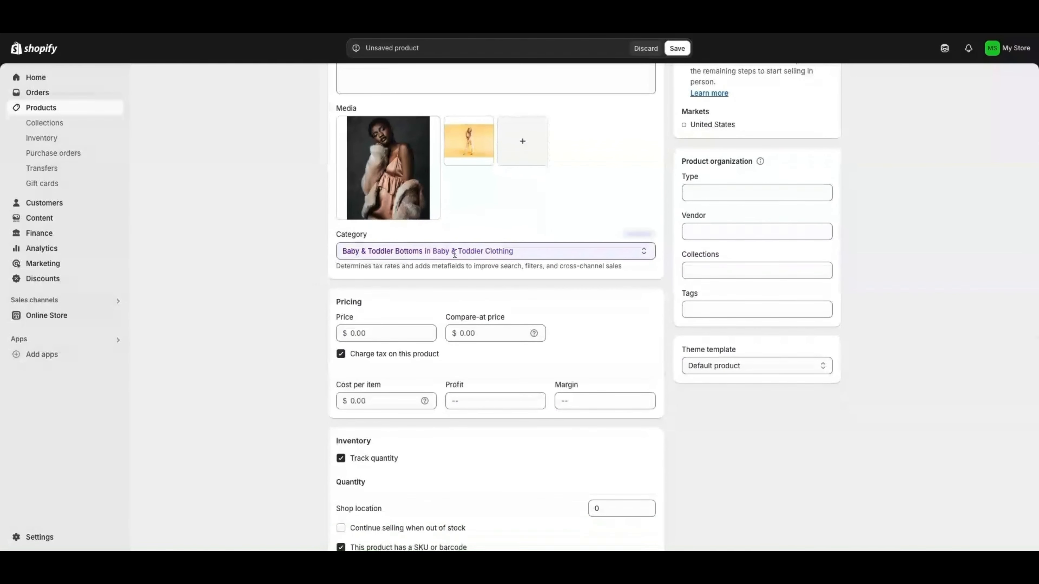
pyautogui.click(571, 254)
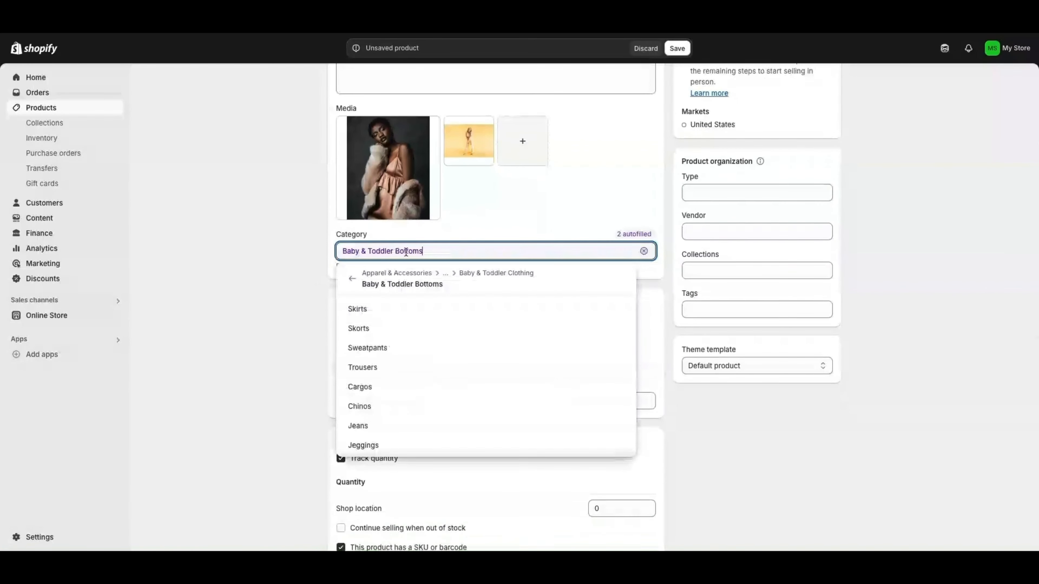
pyautogui.write('clothing tops')
pyautogui.click(376, 295)
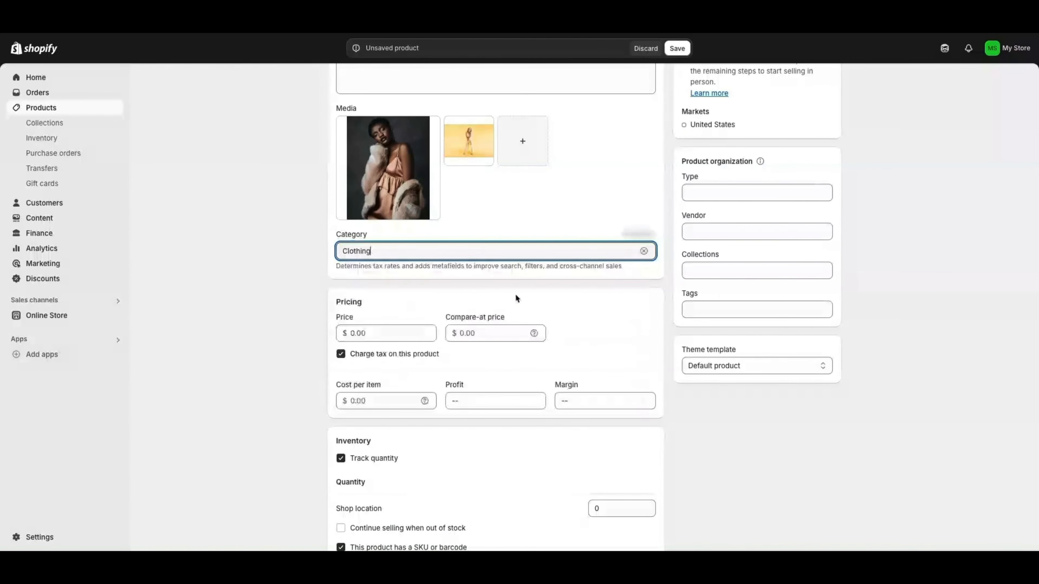
# Enter a price of 22.99 and a compare-at price of 32.99
pyautogui.click(368, 335)
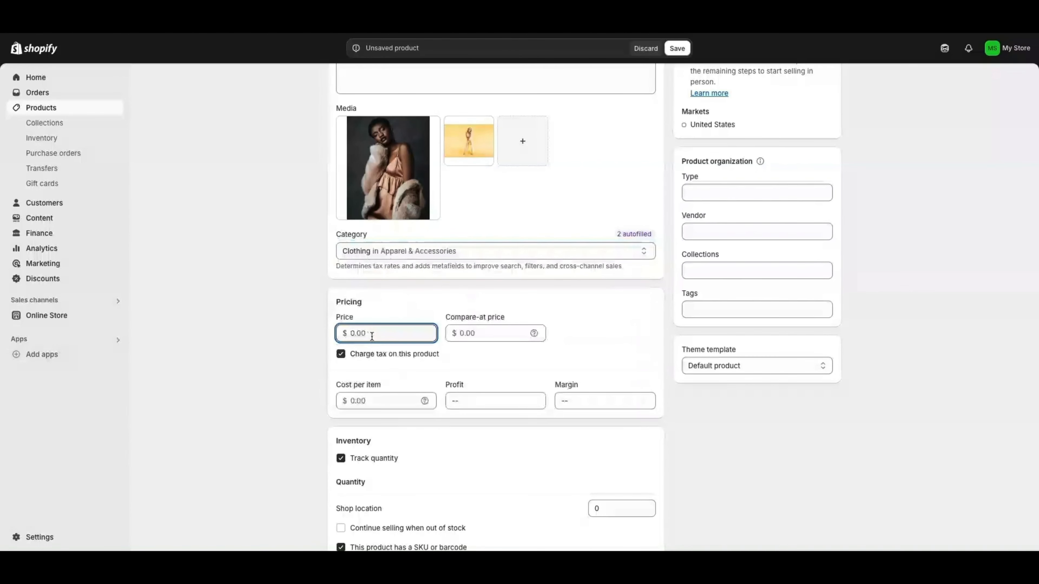
pyautogui.write('22.99')
pyautogui.press('Tab')
pyautogui.write('32')
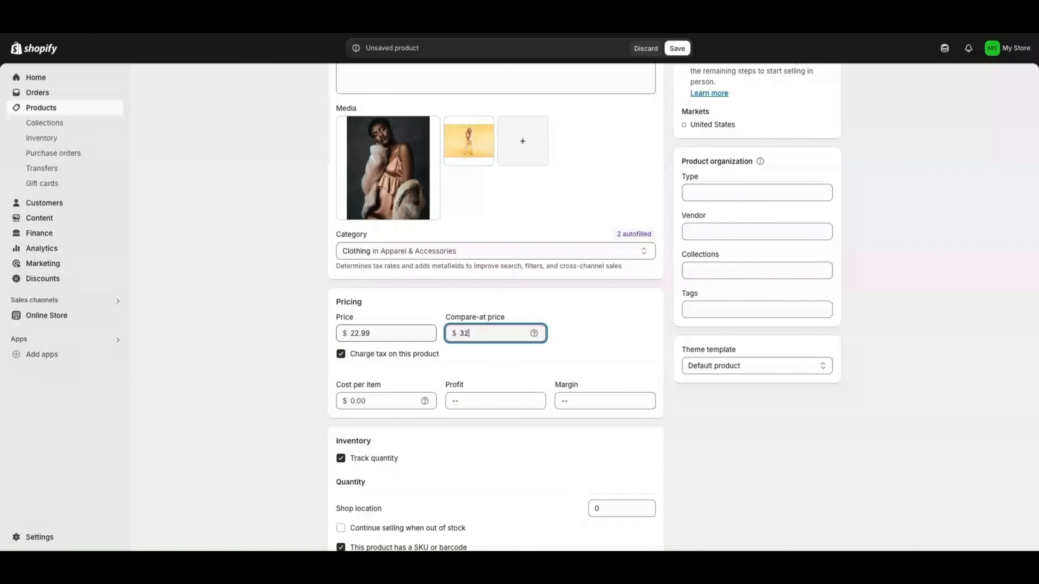
pyautogui.click(368, 399)
# Stock 25 at Shop location, turn off SKU/barcode, and set weight to 1.5 lb
pyautogui.scroll(-2, 368, 392)
pyautogui.scroll(-2, 486, 342)
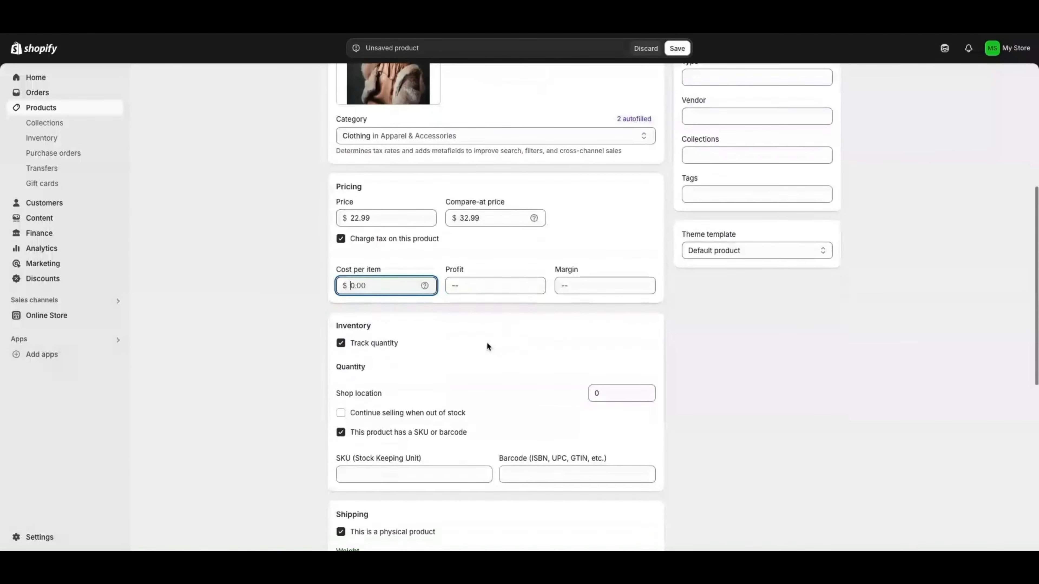
pyautogui.click(614, 348)
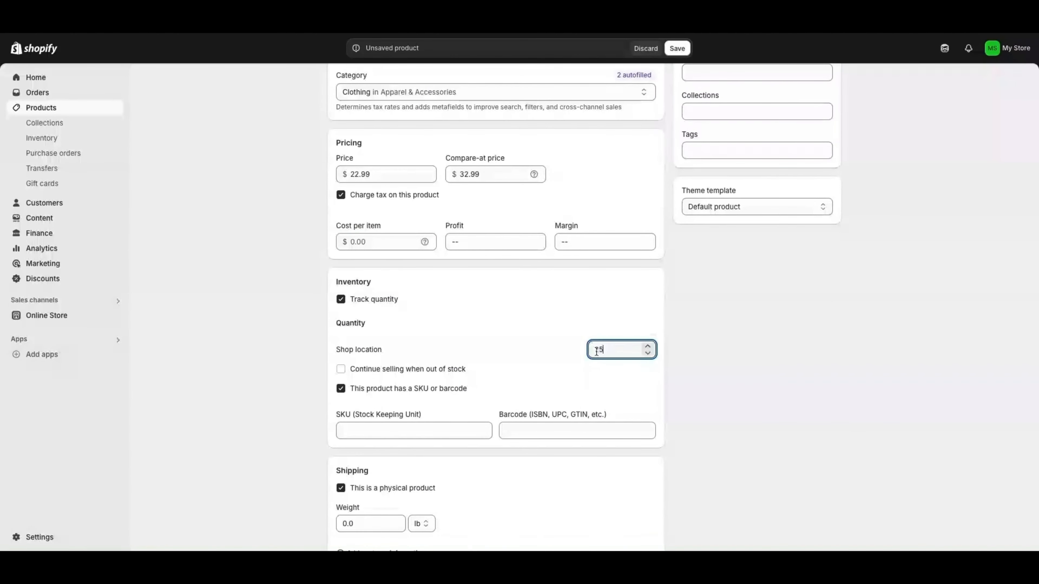
pyautogui.scroll(-2, 414, 382)
pyautogui.click(341, 312)
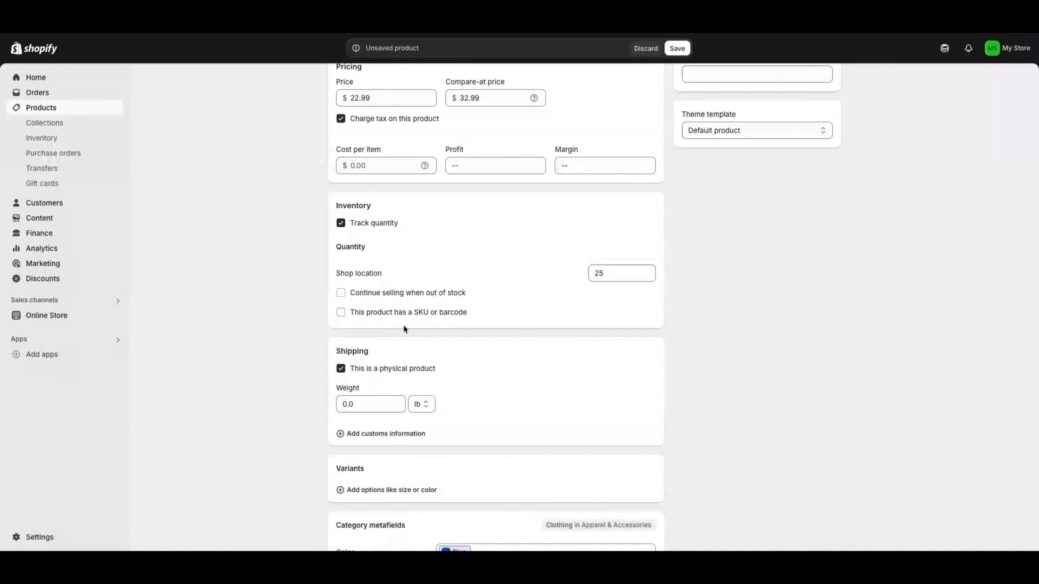
pyautogui.scroll(-2, 388, 326)
pyautogui.moveTo(365, 314); pyautogui.dragTo(331, 317)
pyautogui.write('1.5')
pyautogui.scroll(-2, 431, 339)
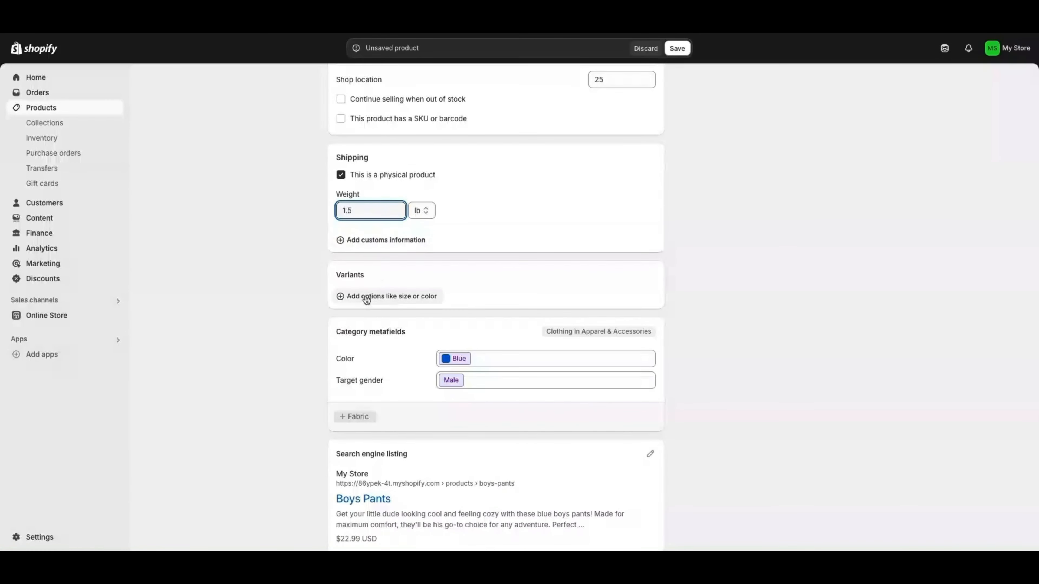
# Add Color, Fabric and Target gender as variant options
pyautogui.click(383, 296)
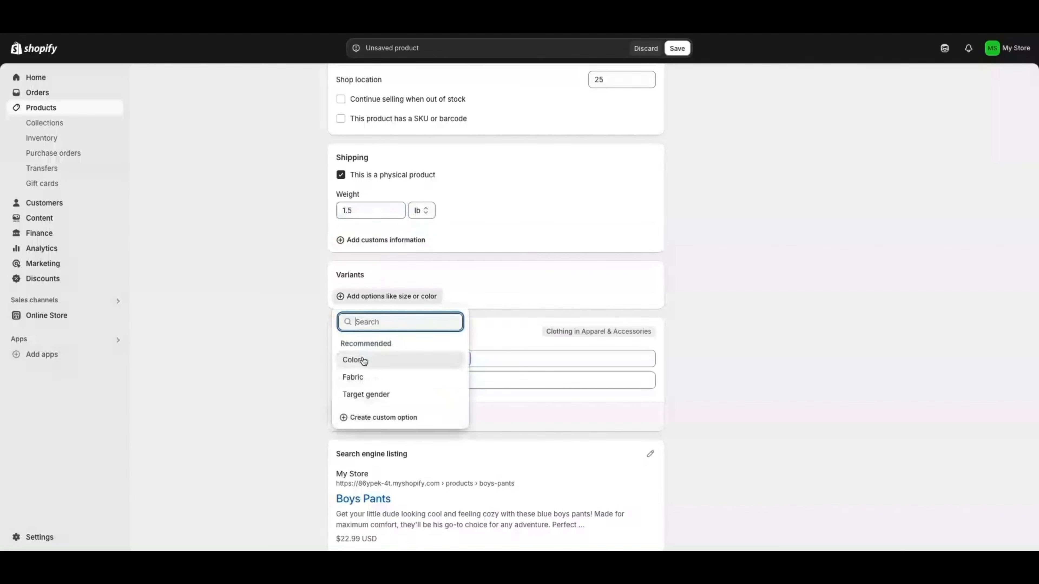
pyautogui.click(354, 360)
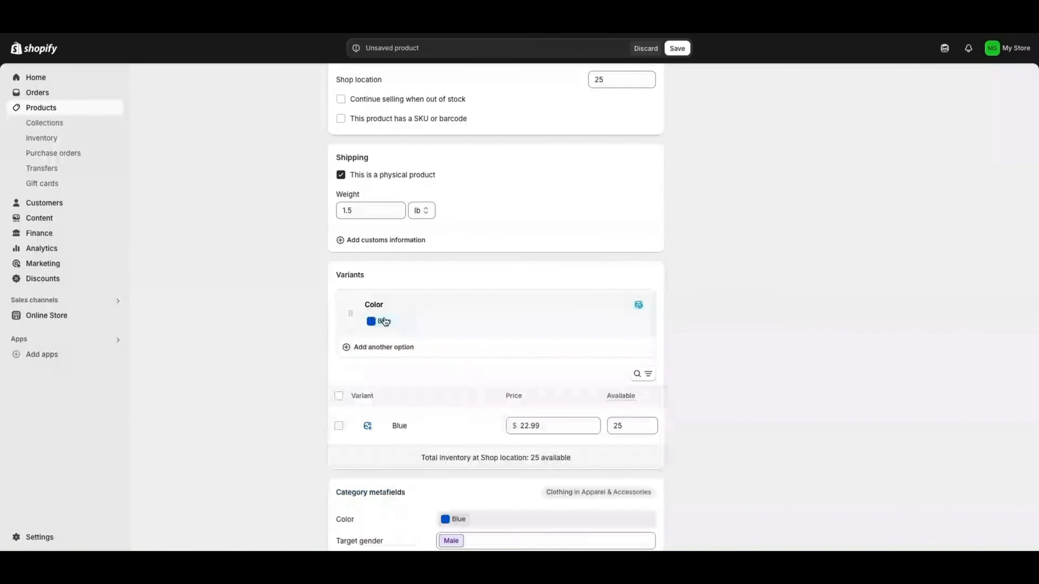
pyautogui.scroll(-1, 377, 319)
pyautogui.click(382, 311)
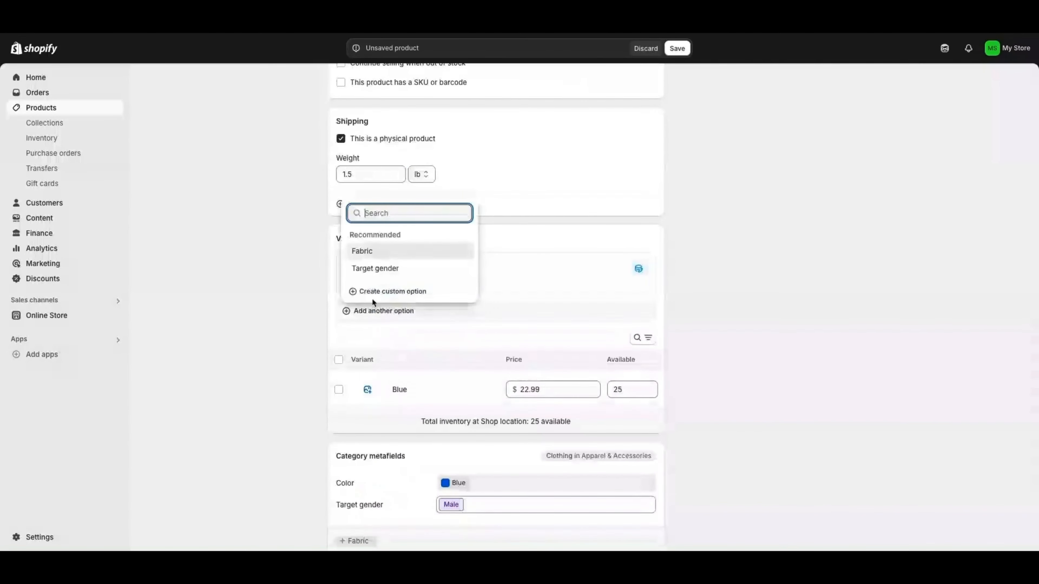
pyautogui.click(367, 253)
pyautogui.click(376, 402)
pyautogui.click(378, 360)
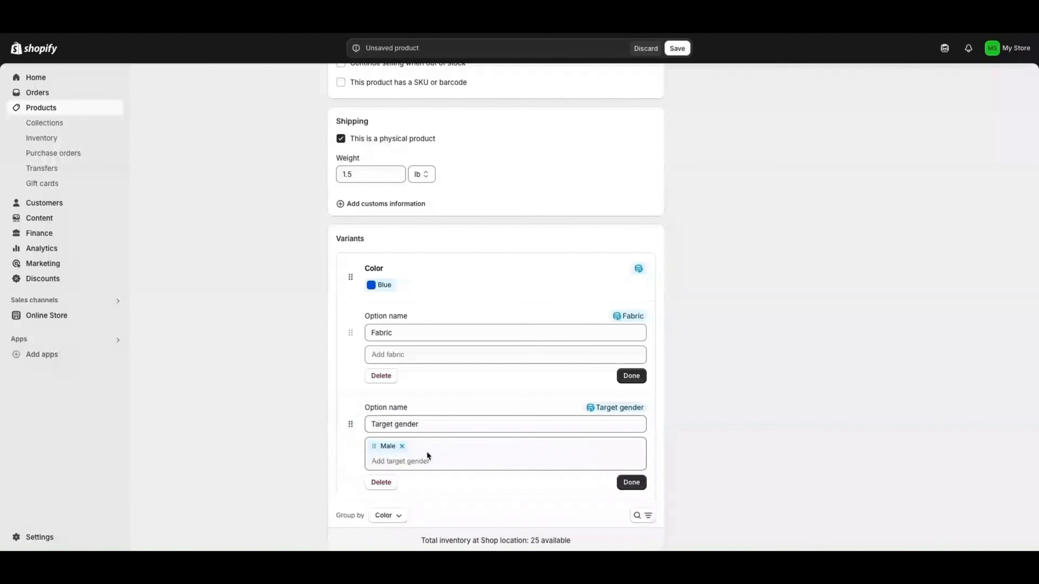
# Enter a Target gender value, deleting the mistyped 'boy' entry
pyautogui.click(398, 461)
pyautogui.write('boys')
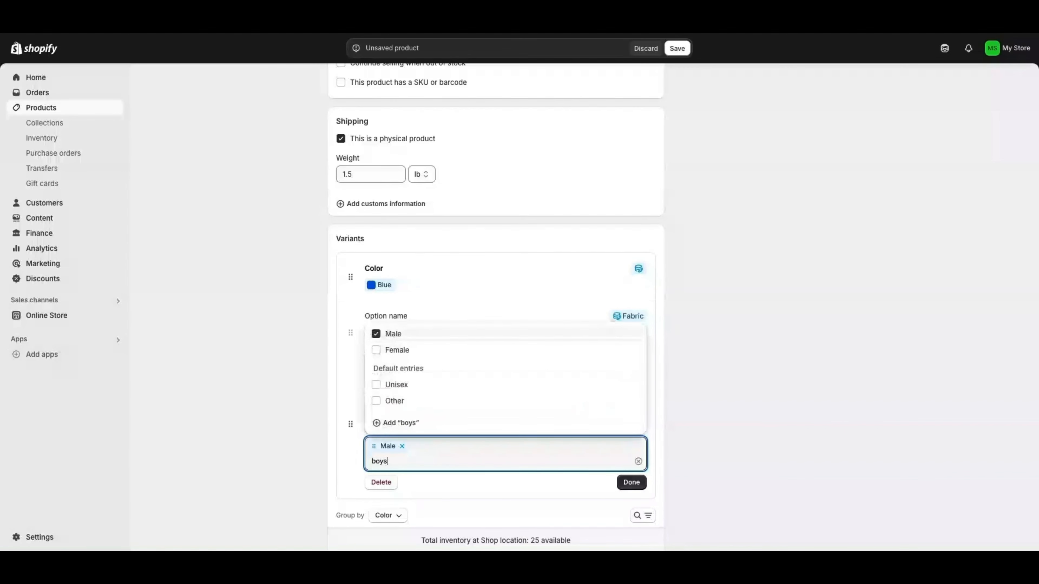
pyautogui.moveTo(391, 462); pyautogui.dragTo(370, 461)
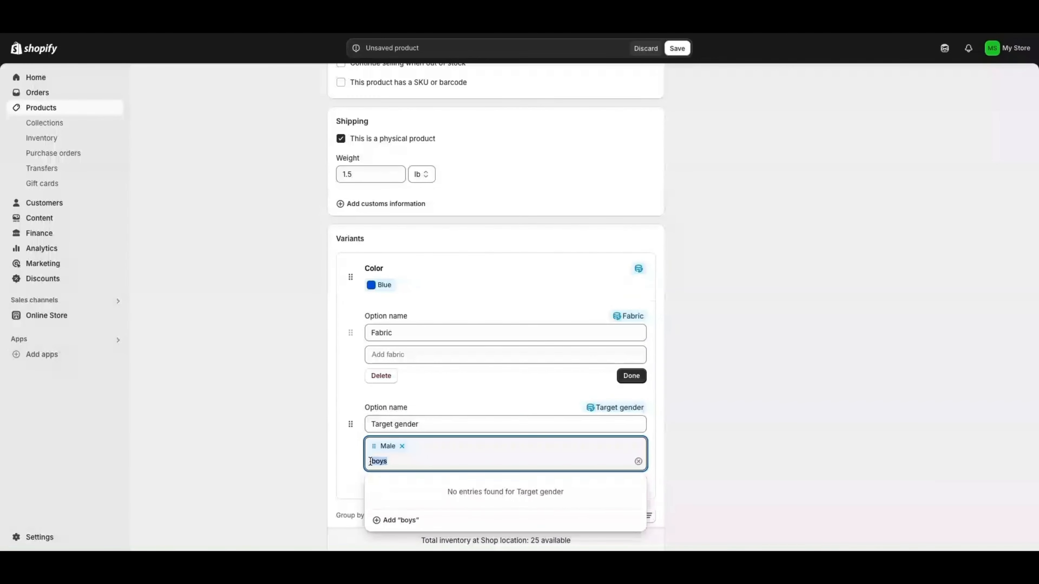
pyautogui.press('BackSpace')
pyautogui.click(744, 439)
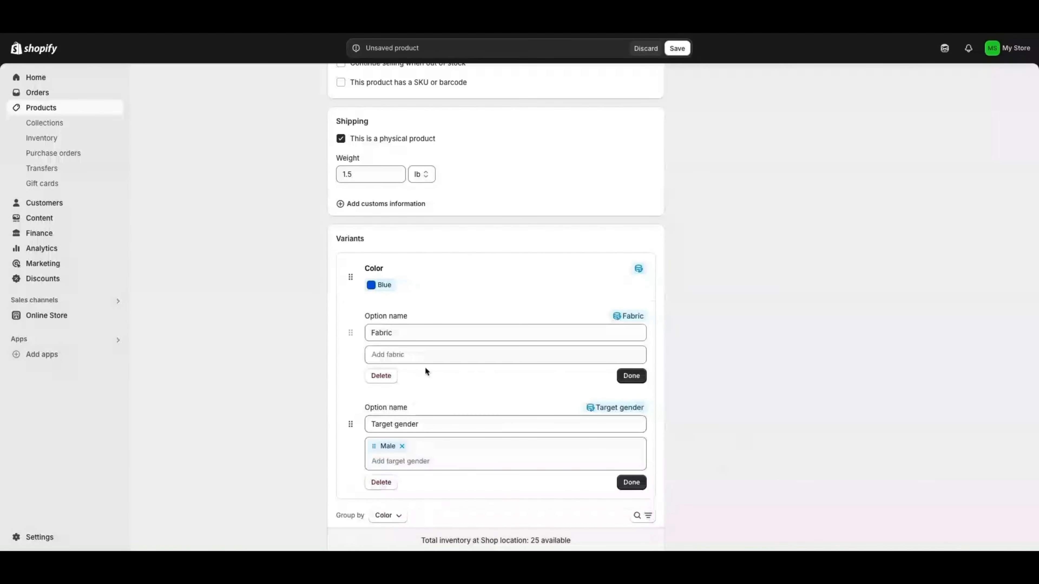
pyautogui.click(405, 332)
# Add Pink, Yellow and Beige colours and finish all three options
pyautogui.click(382, 285)
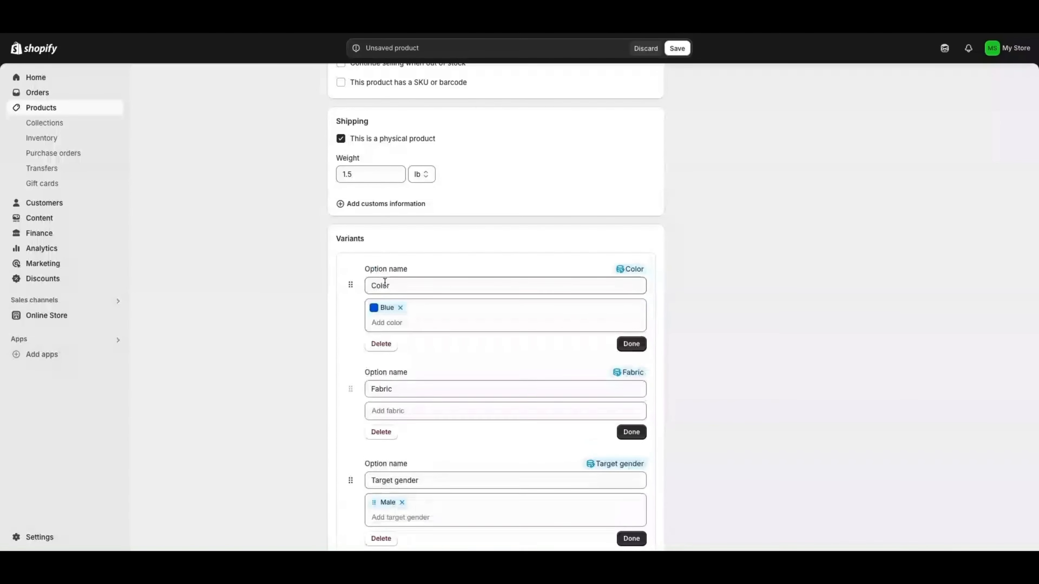
pyautogui.click(387, 322)
pyautogui.click(409, 386)
pyautogui.click(375, 365)
pyautogui.click(376, 420)
pyautogui.click(349, 350)
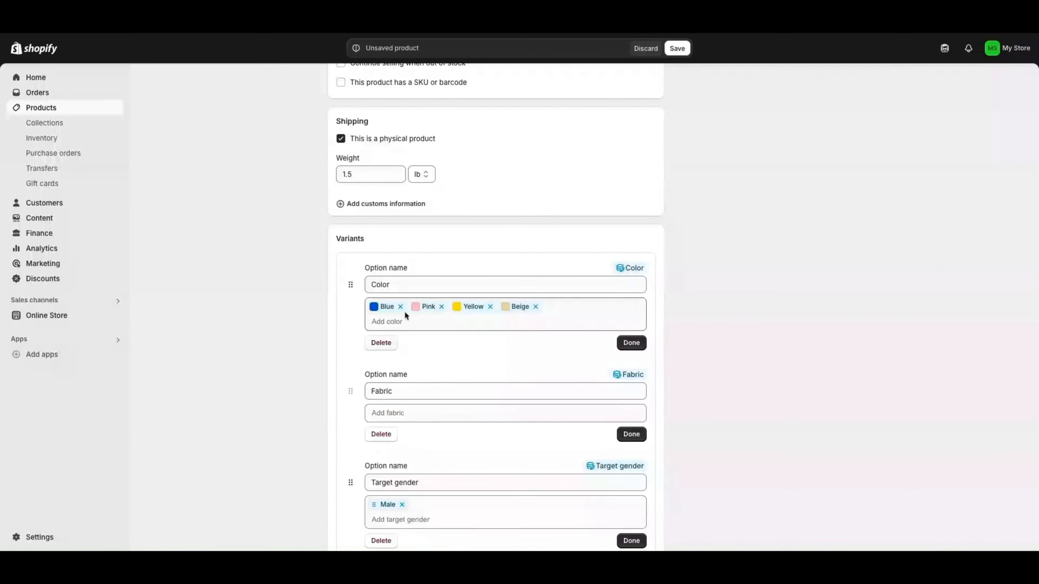
pyautogui.click(631, 342)
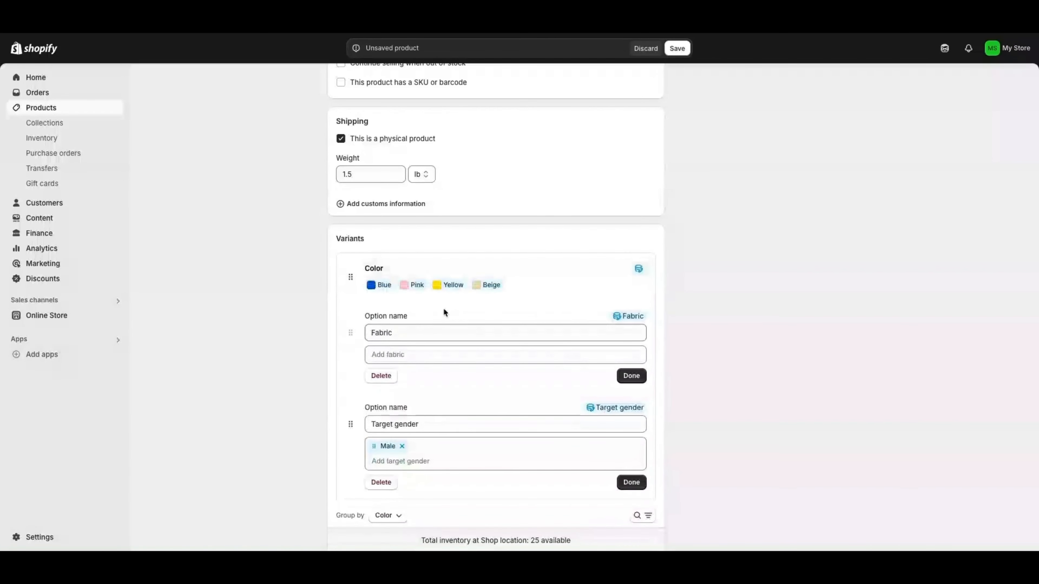
pyautogui.click(631, 376)
pyautogui.scroll(-5, 572, 287)
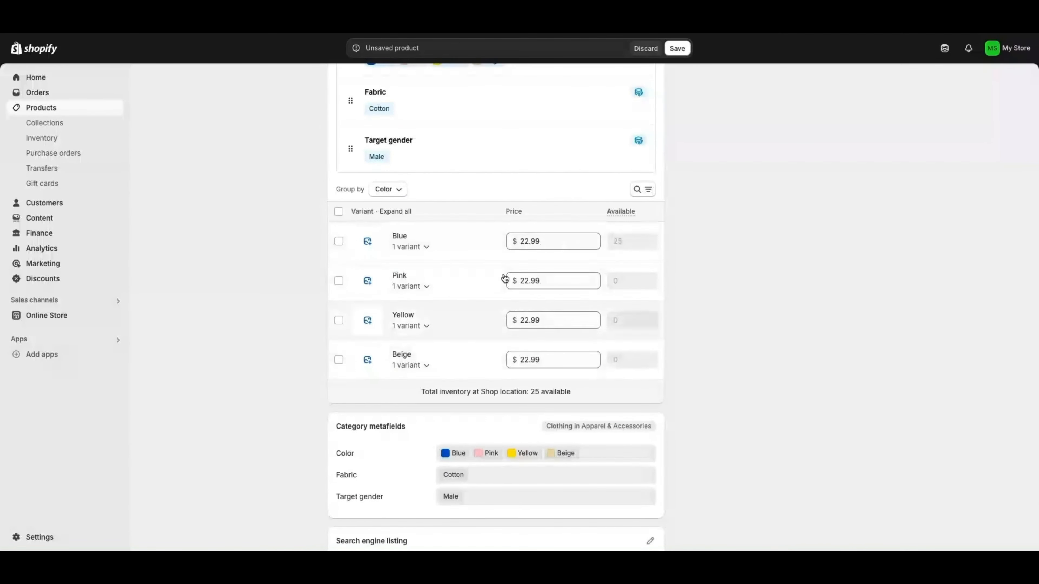
pyautogui.scroll(-3, 504, 316)
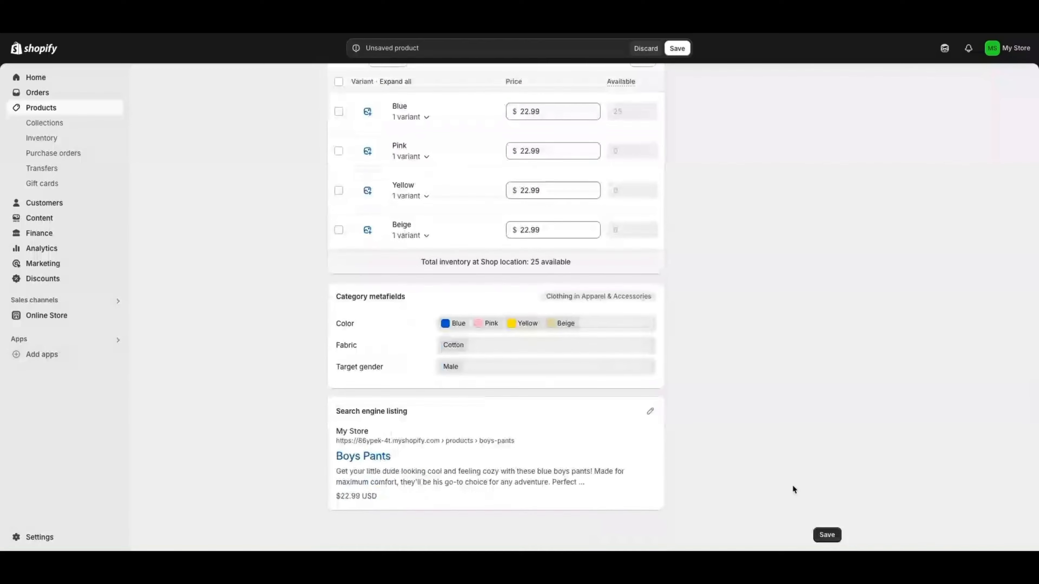
pyautogui.scroll(15, 802, 401)
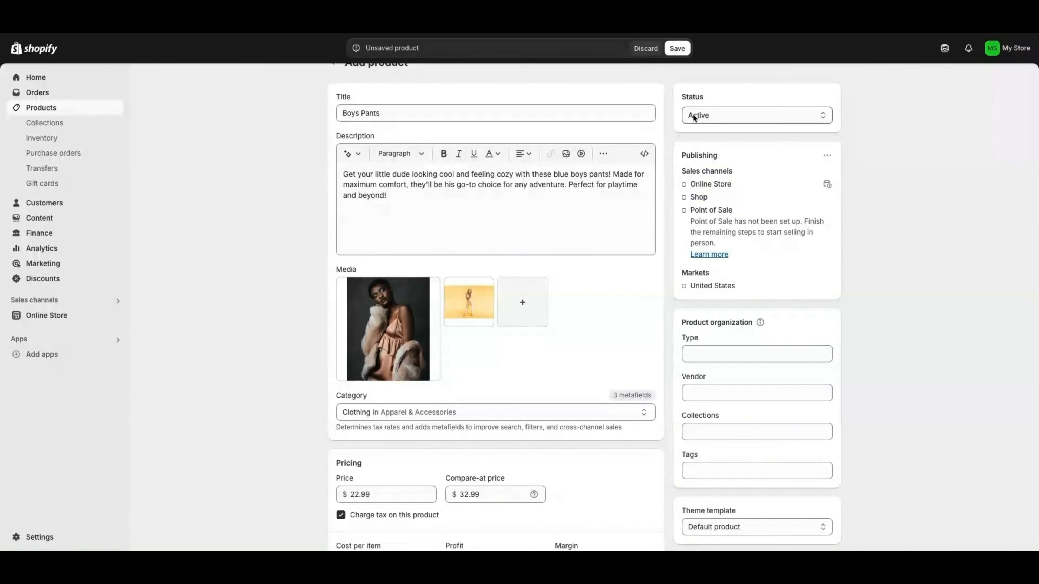
pyautogui.scroll(-15, 764, 471)
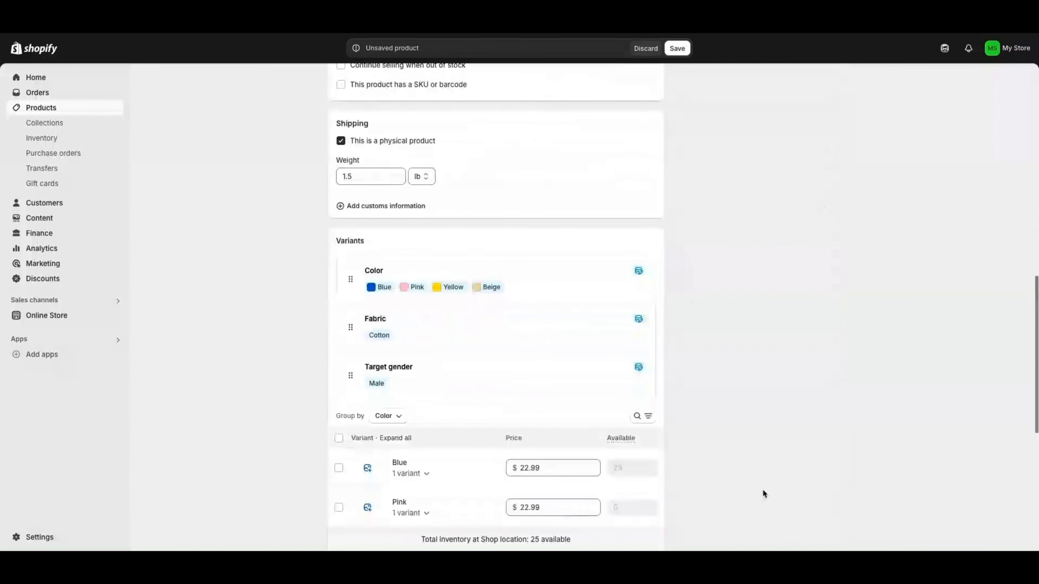
# Save Boys Pants and go back to the Products list
pyautogui.click(827, 536)
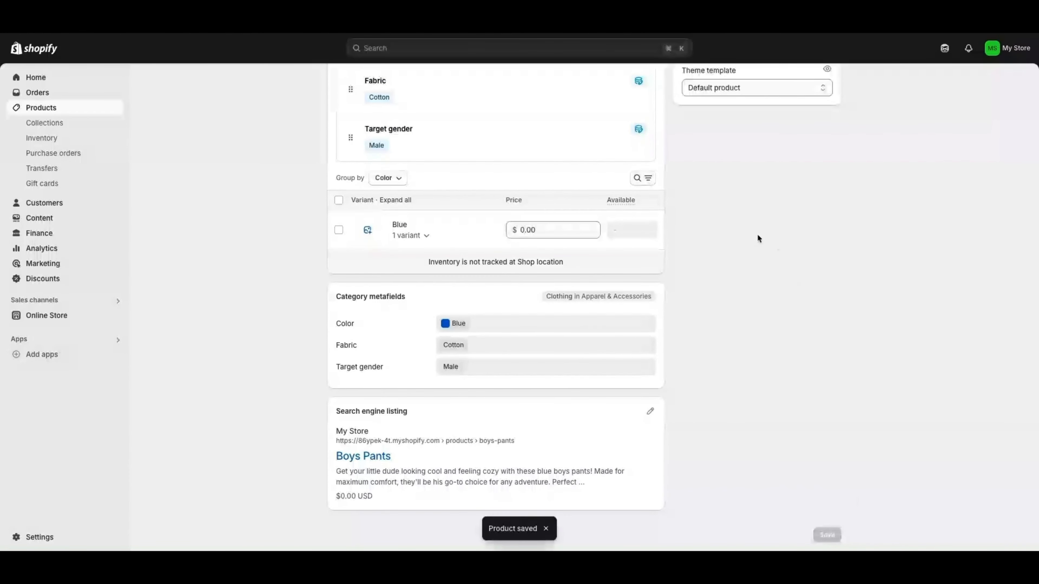
pyautogui.scroll(15, 742, 236)
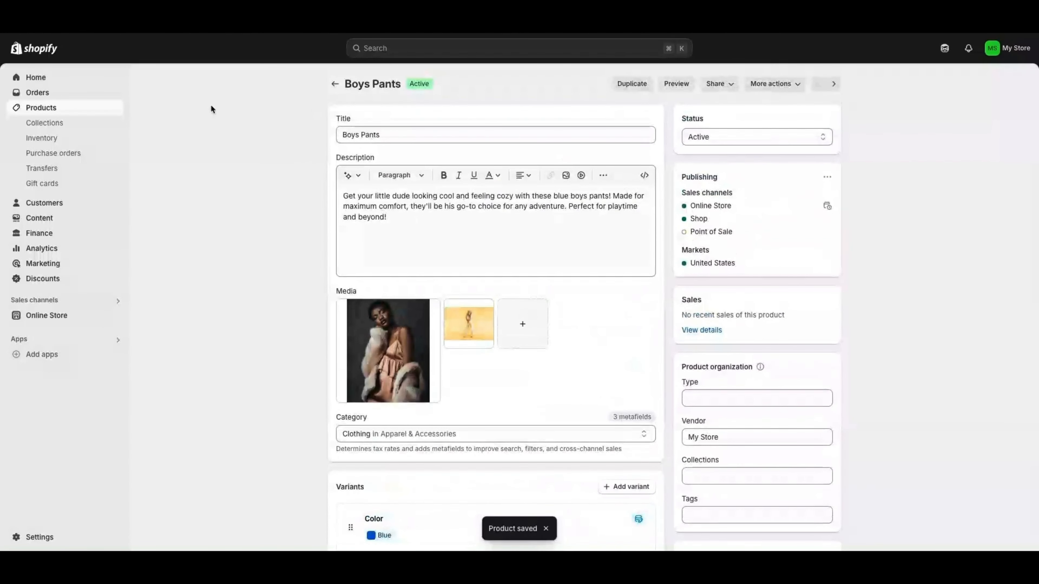
pyautogui.click(40, 110)
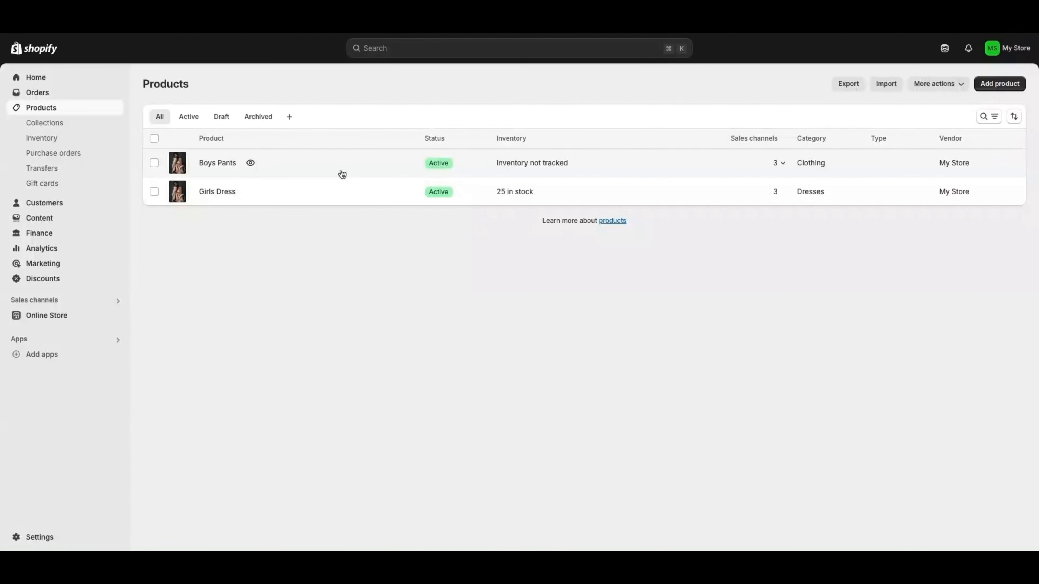
# Create a new collection titled 'Summer Wear'
pyautogui.click(49, 125)
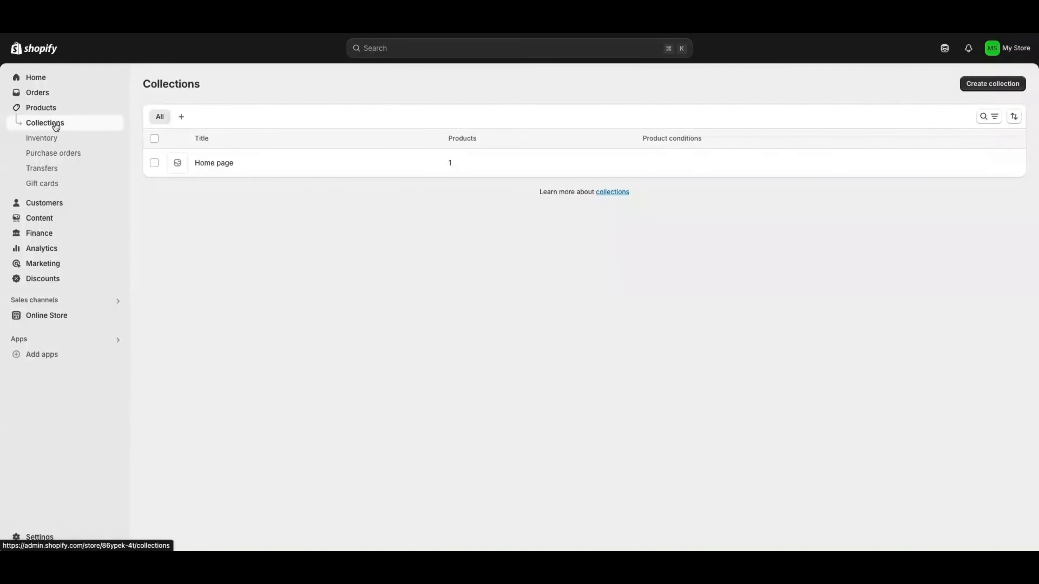
pyautogui.click(1005, 86)
pyautogui.click(454, 136)
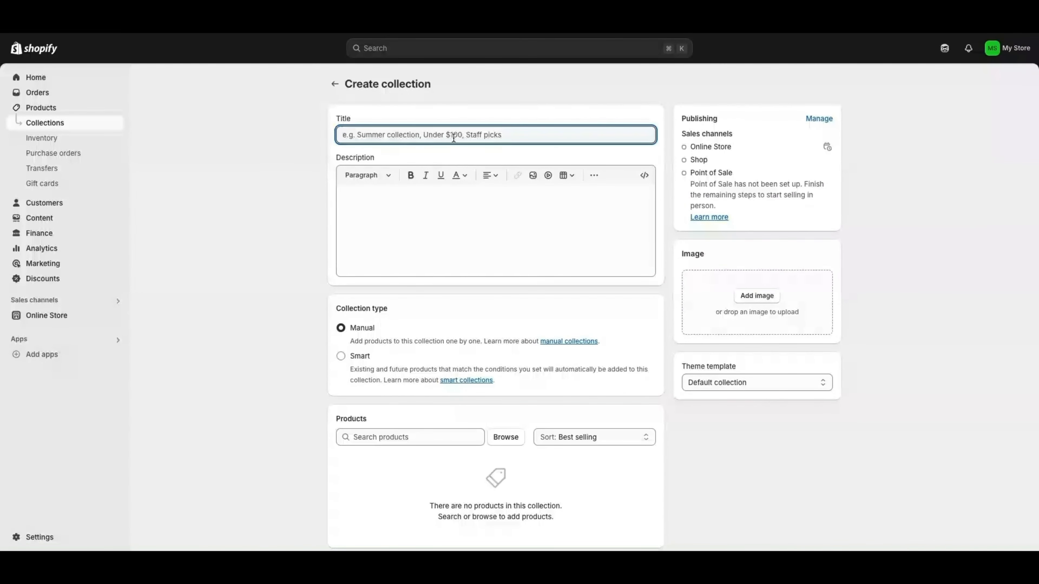
pyautogui.write('Summer Wear')
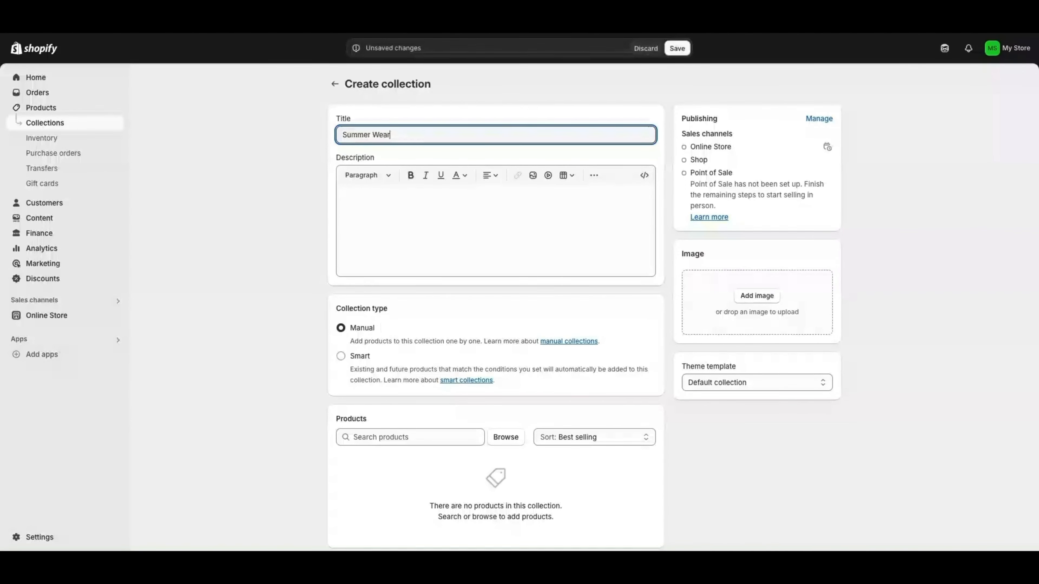
# Enter the description 'The best clothes for boys and girls this summer!'
pyautogui.click(475, 221)
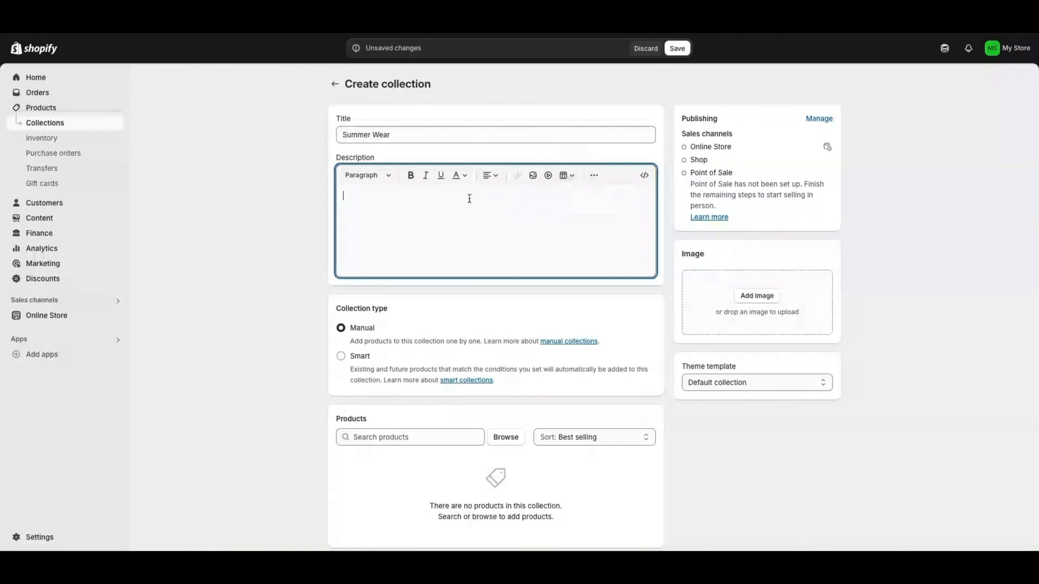
pyautogui.write('The best clothes for boys and gi')
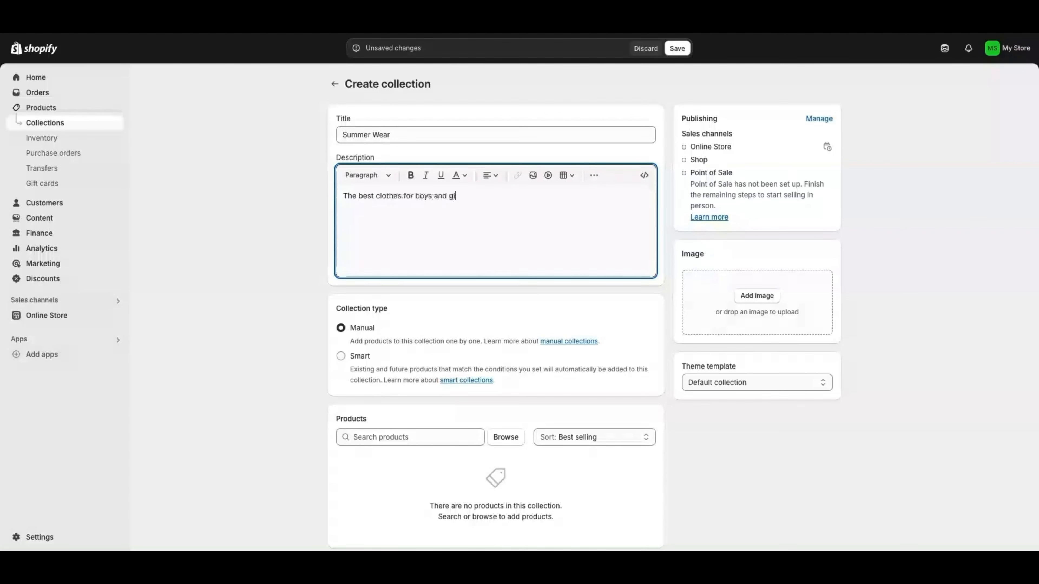
pyautogui.write('s this summer!')
pyautogui.scroll(-1, 484, 288)
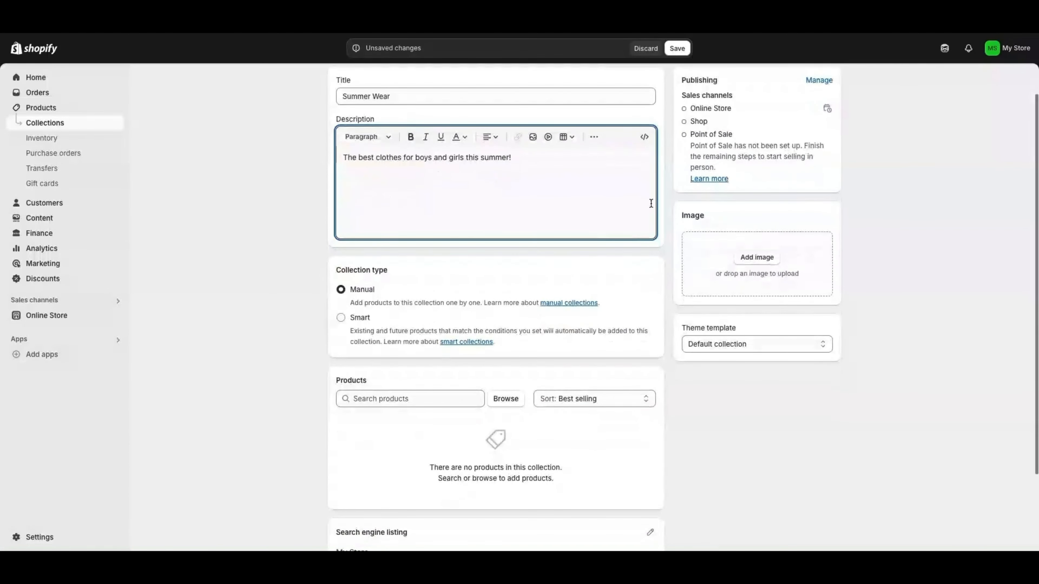
pyautogui.scroll(1, 650, 203)
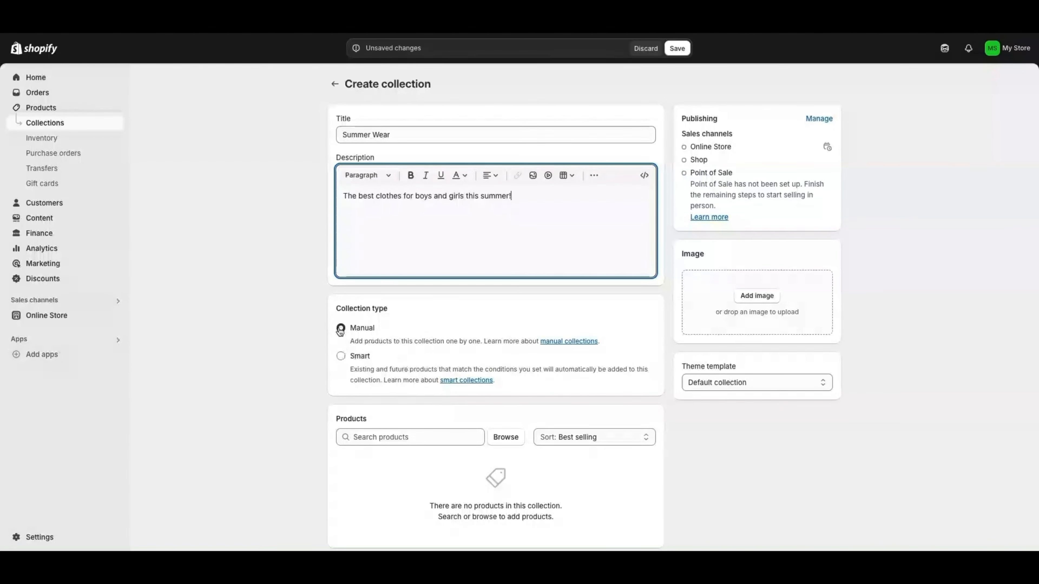
# Try the Smart collection type and inspect its condition fields without changes
pyautogui.click(342, 357)
pyautogui.scroll(-2, 450, 351)
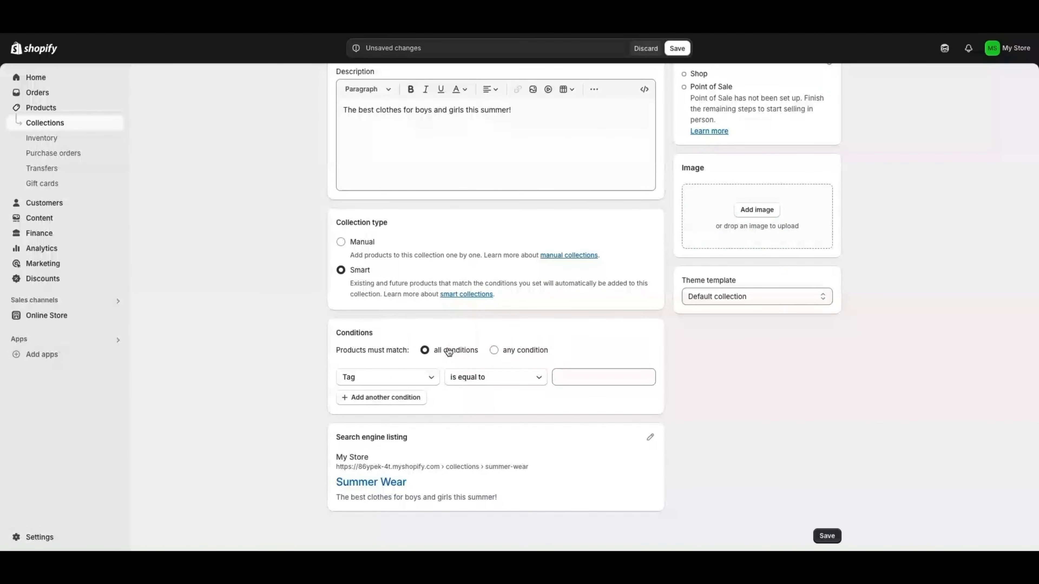
pyautogui.click(416, 379)
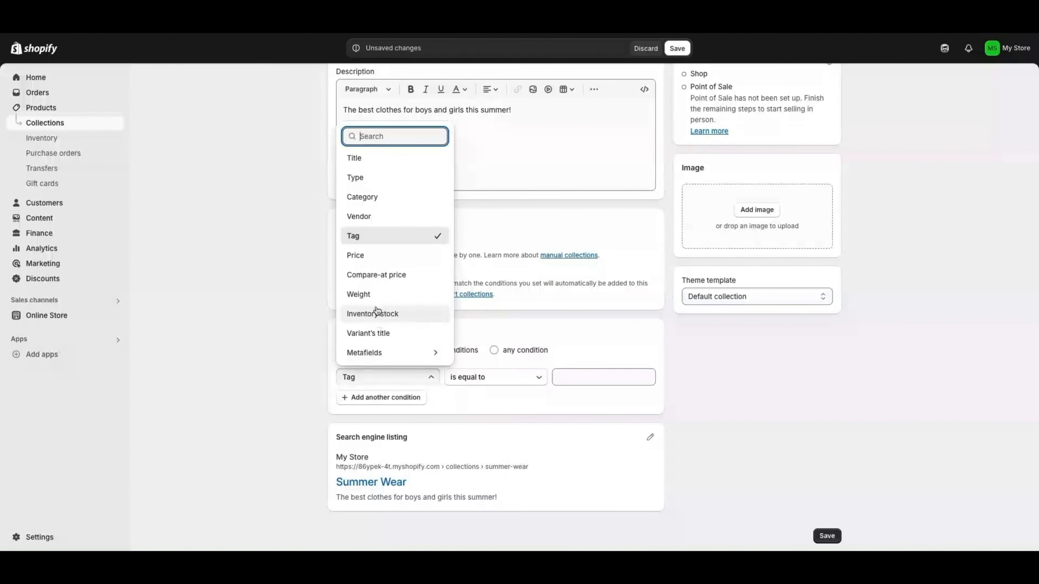
pyautogui.click(452, 333)
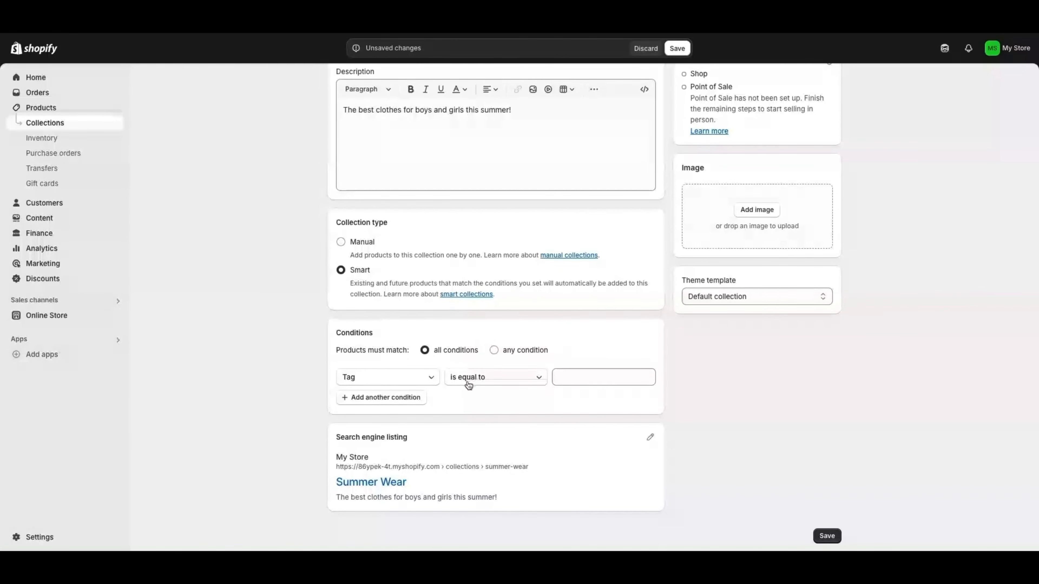
# Switch back to Manual and add Boys Pants and Girls Dress to the collection
pyautogui.click(342, 243)
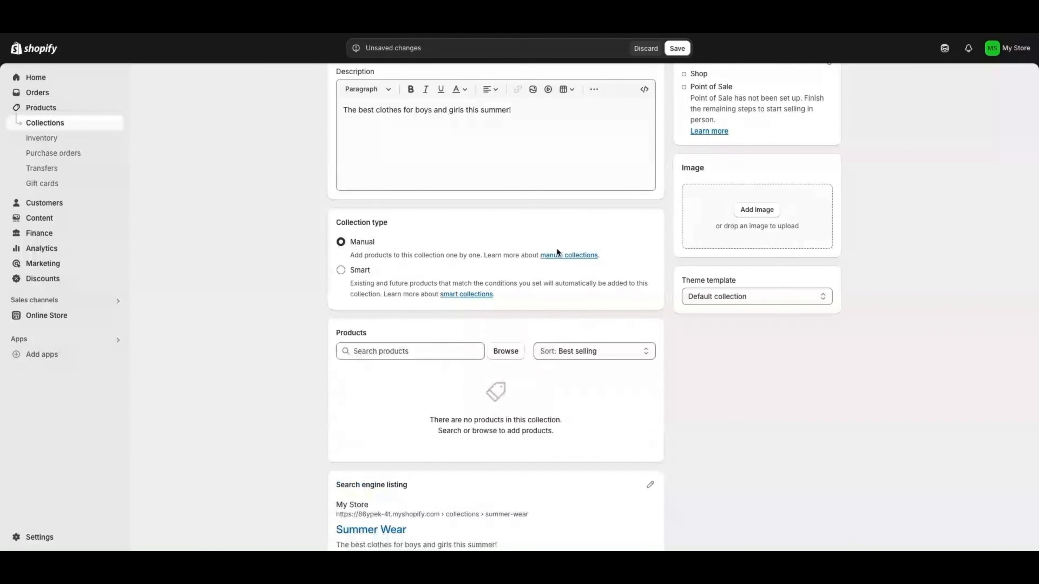
pyautogui.click(503, 351)
pyautogui.click(366, 201)
pyautogui.click(365, 232)
pyautogui.click(665, 461)
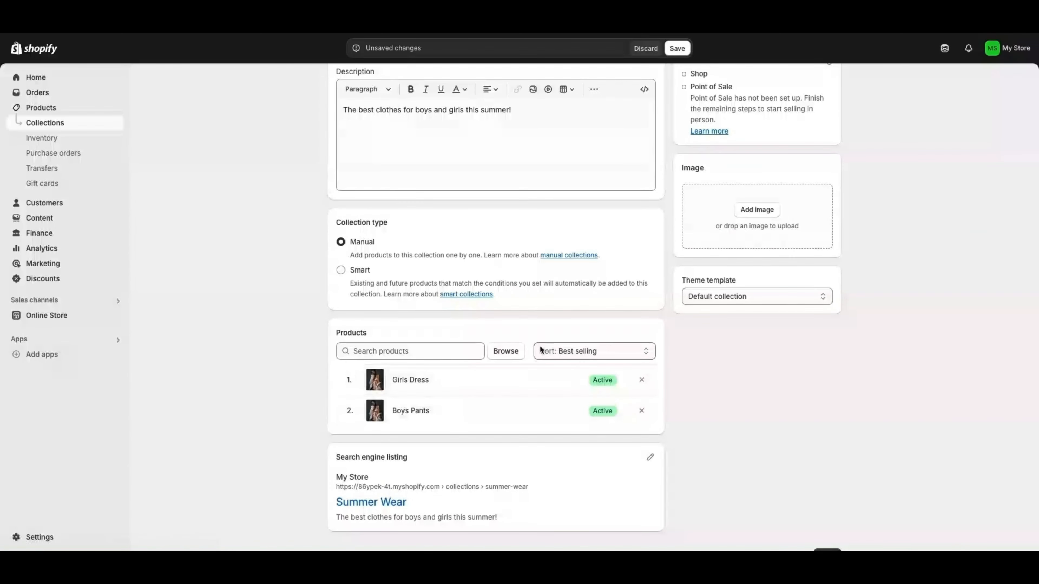
pyautogui.scroll(1, 426, 398)
pyautogui.scroll(-1, 427, 403)
pyautogui.scroll(2, 462, 388)
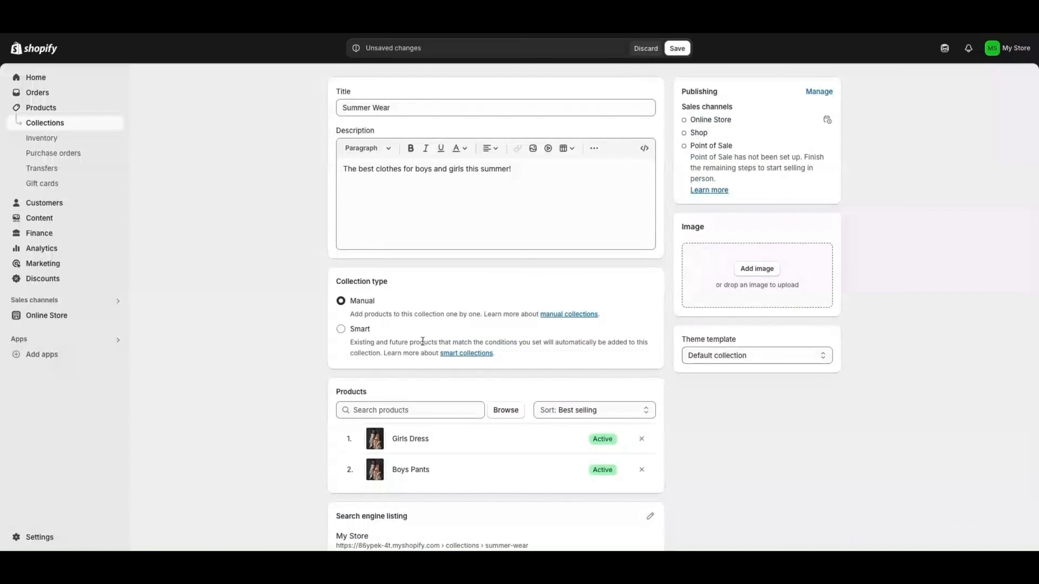
pyautogui.scroll(1, 436, 342)
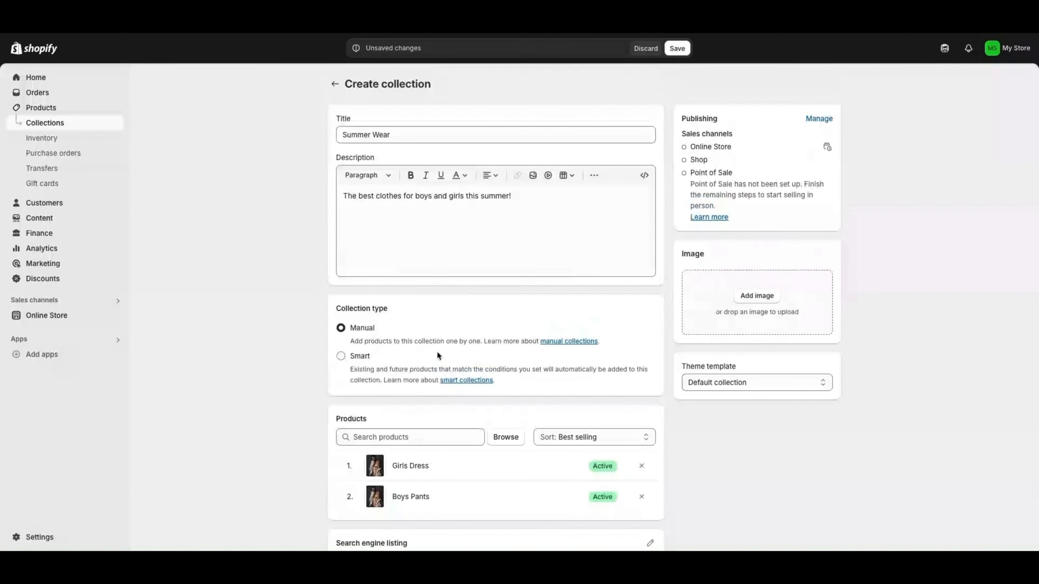
pyautogui.scroll(-1, 450, 388)
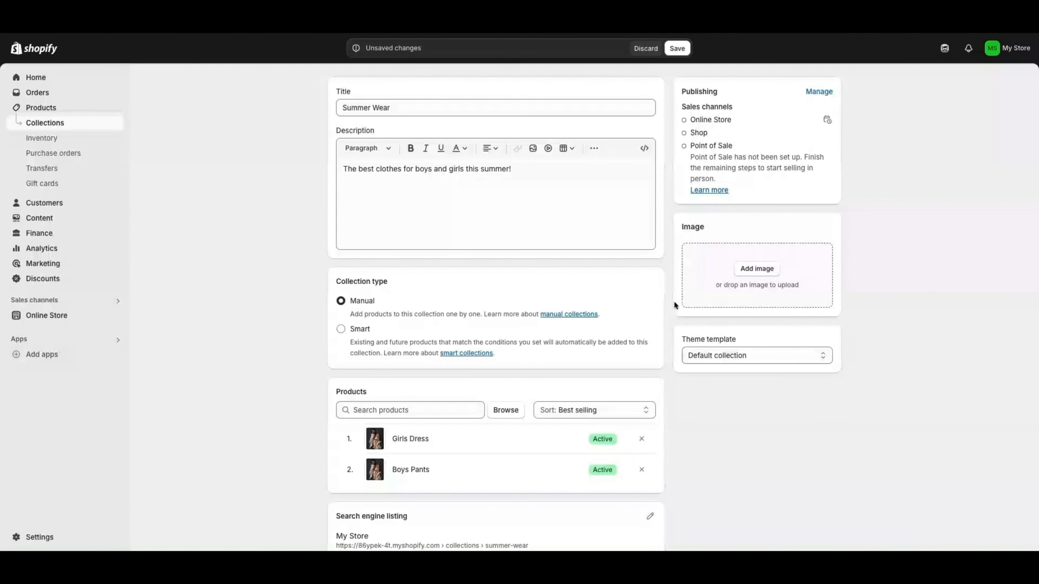
# Set the fashion model JPG as the Summer Wear collection image
pyautogui.click(766, 272)
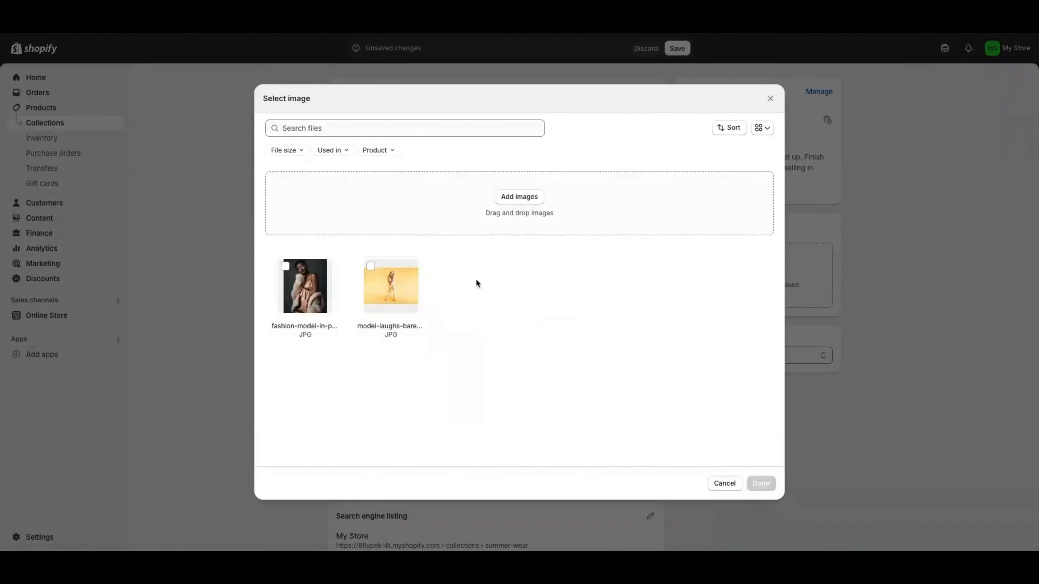
pyautogui.click(307, 281)
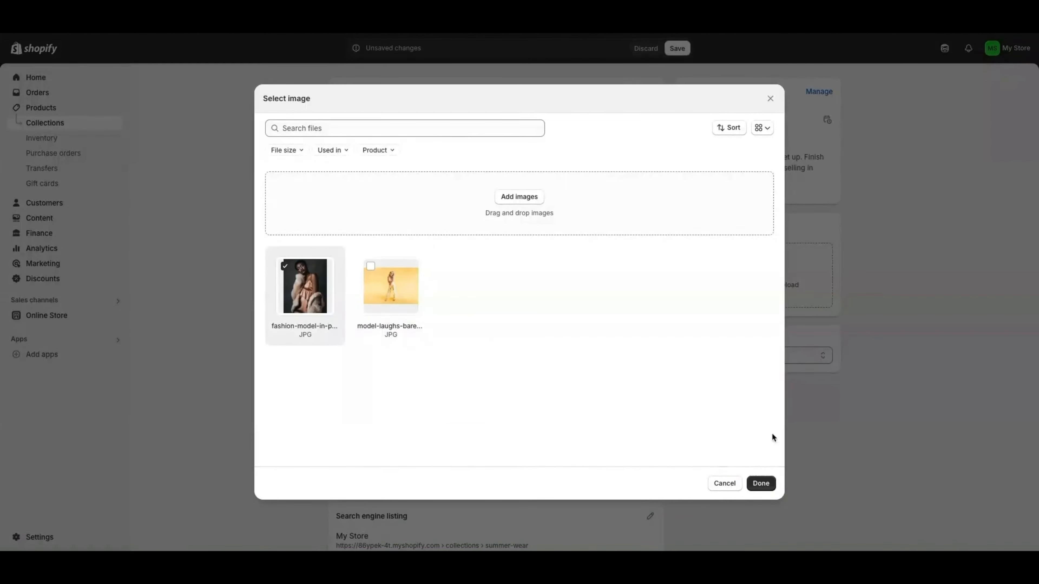
pyautogui.click(760, 483)
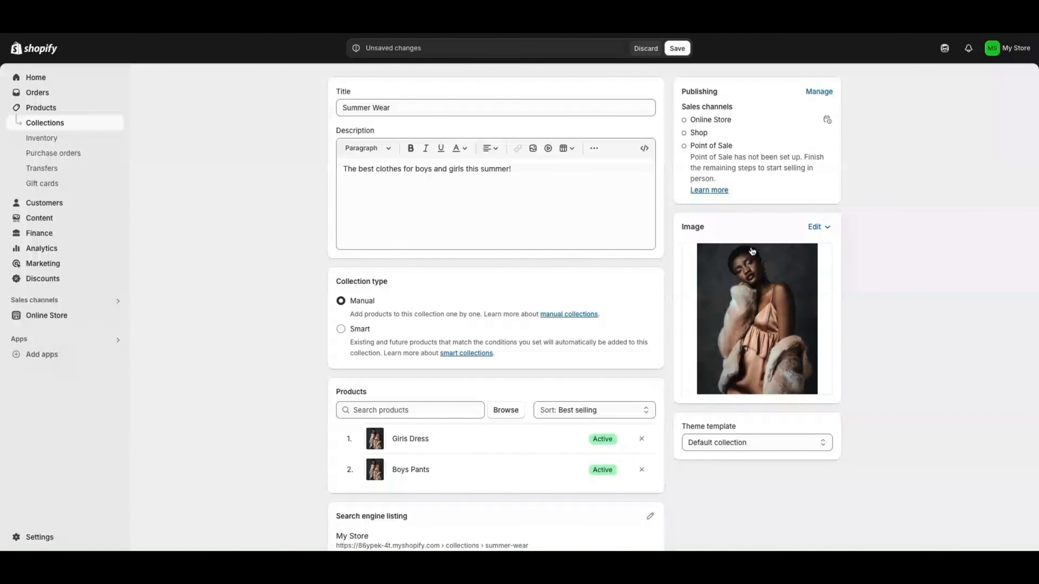
# Save the Summer Wear collection and return to the Collections list
pyautogui.scroll(-3, 544, 359)
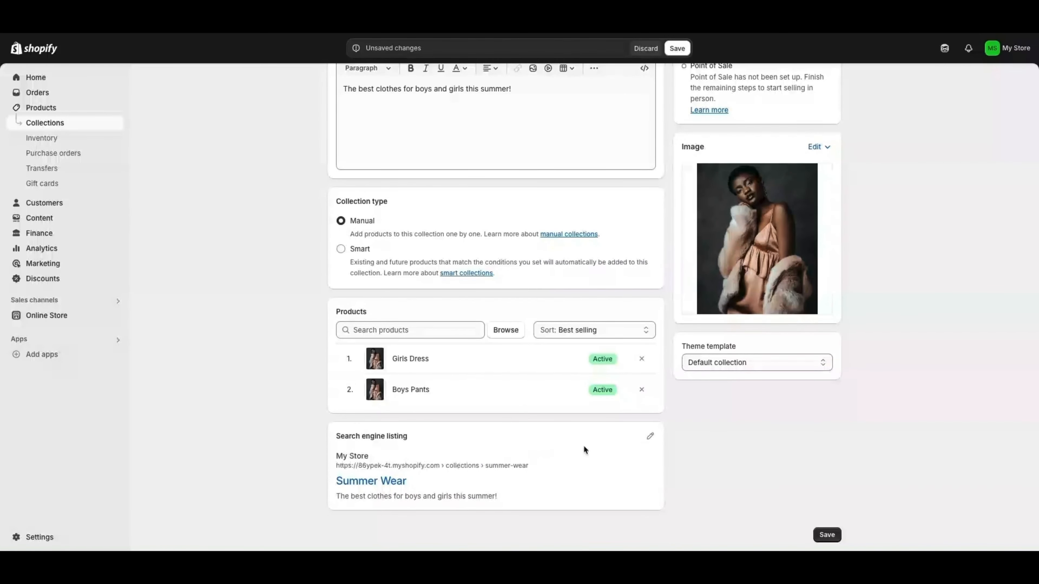
pyautogui.scroll(3, 442, 425)
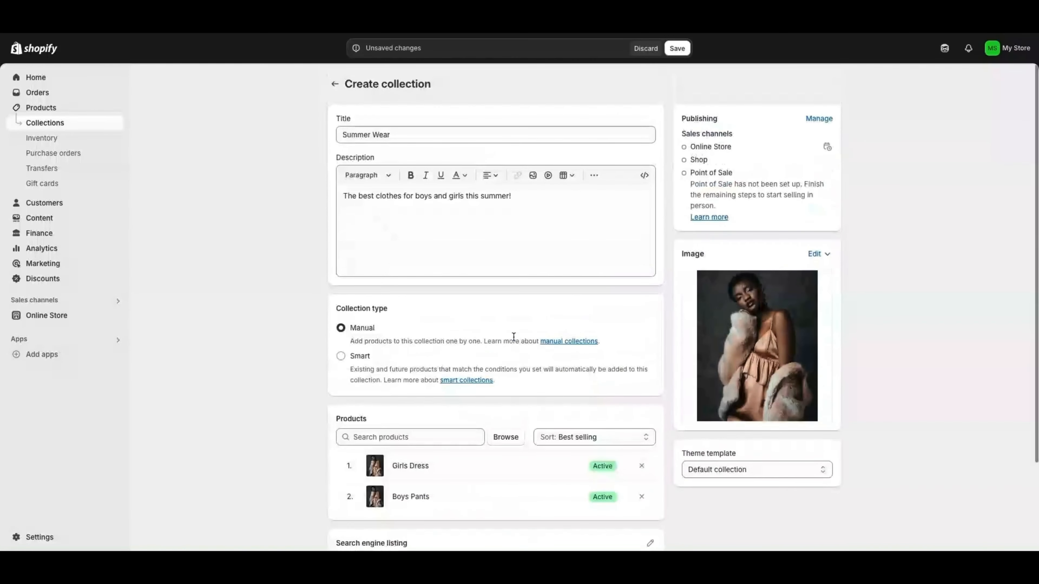
pyautogui.scroll(-3, 904, 397)
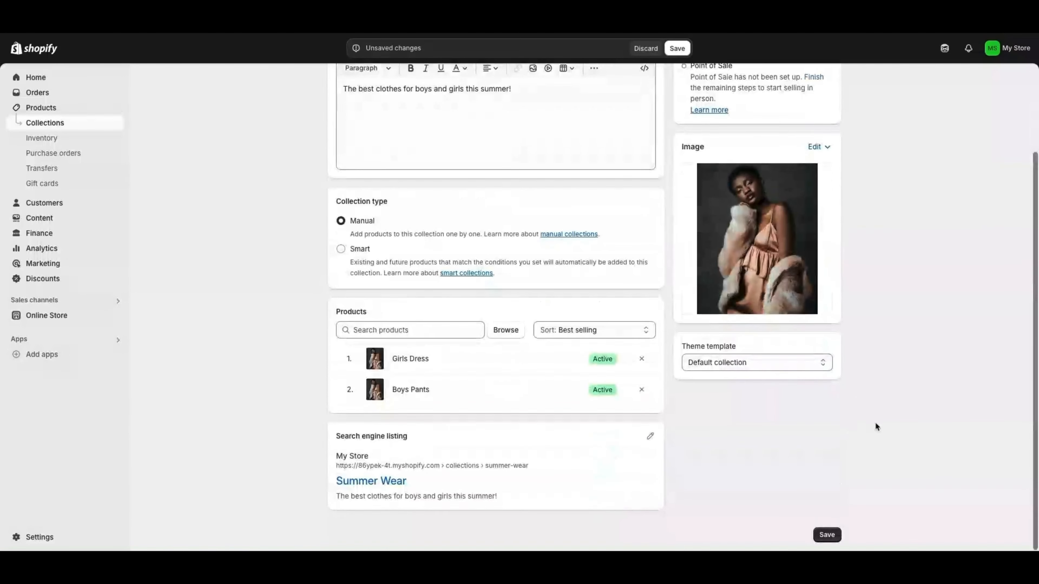
pyautogui.click(825, 537)
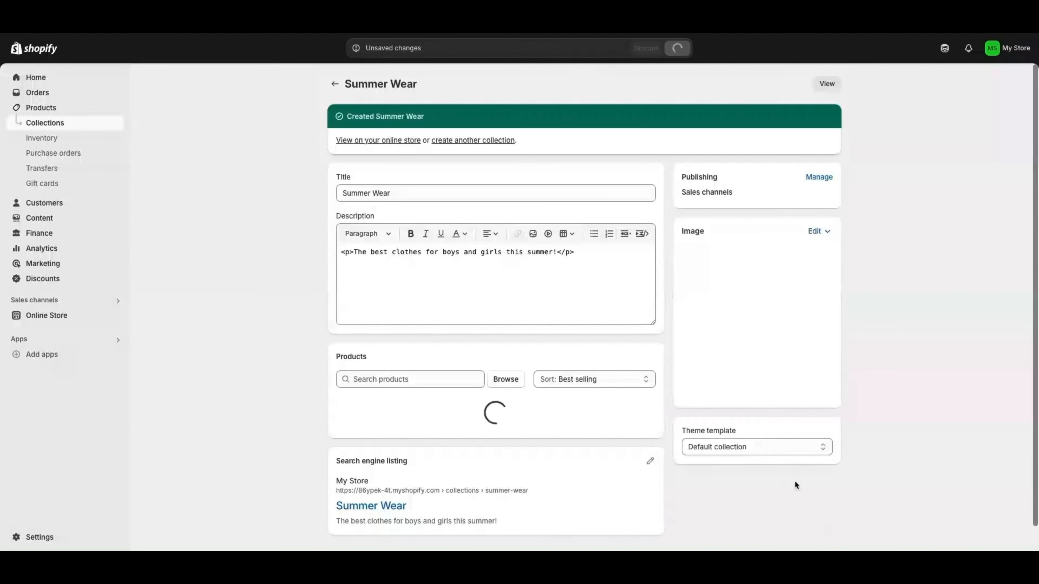
pyautogui.click(43, 108)
pyautogui.click(59, 128)
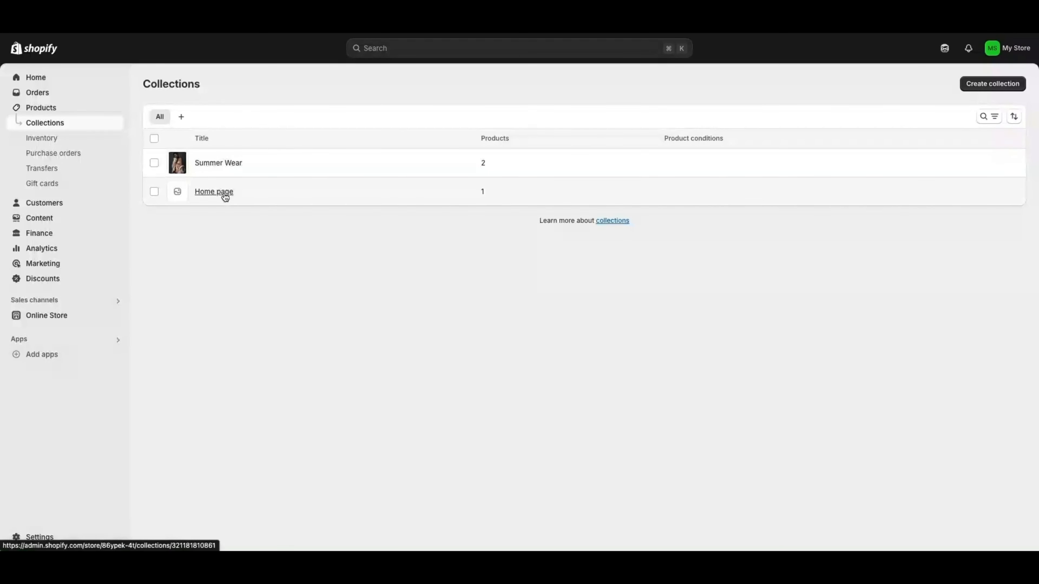
# Delete the Home page collection from More actions, leaving only Summer Wear
pyautogui.click(155, 193)
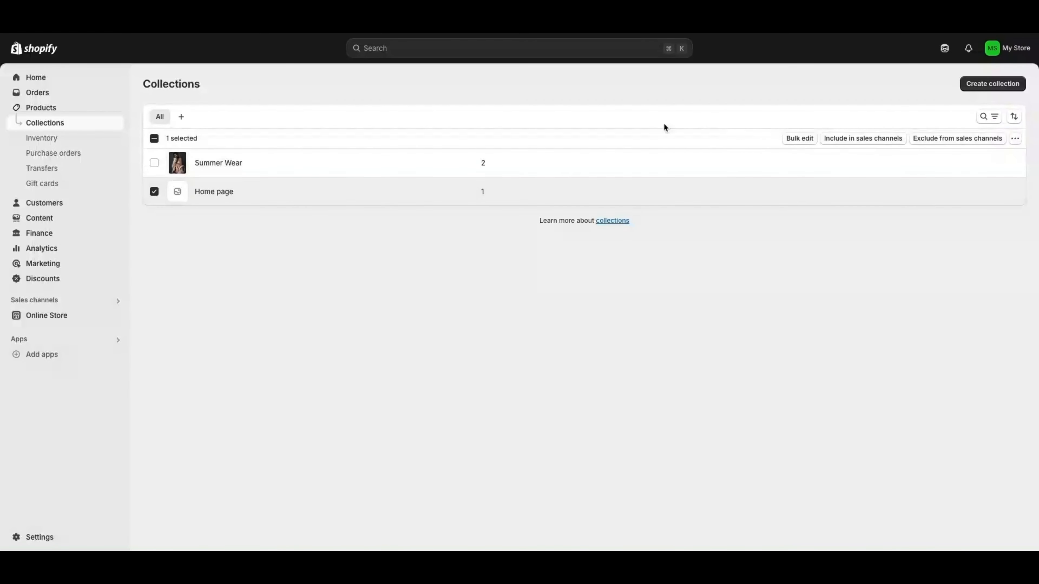
pyautogui.click(1015, 140)
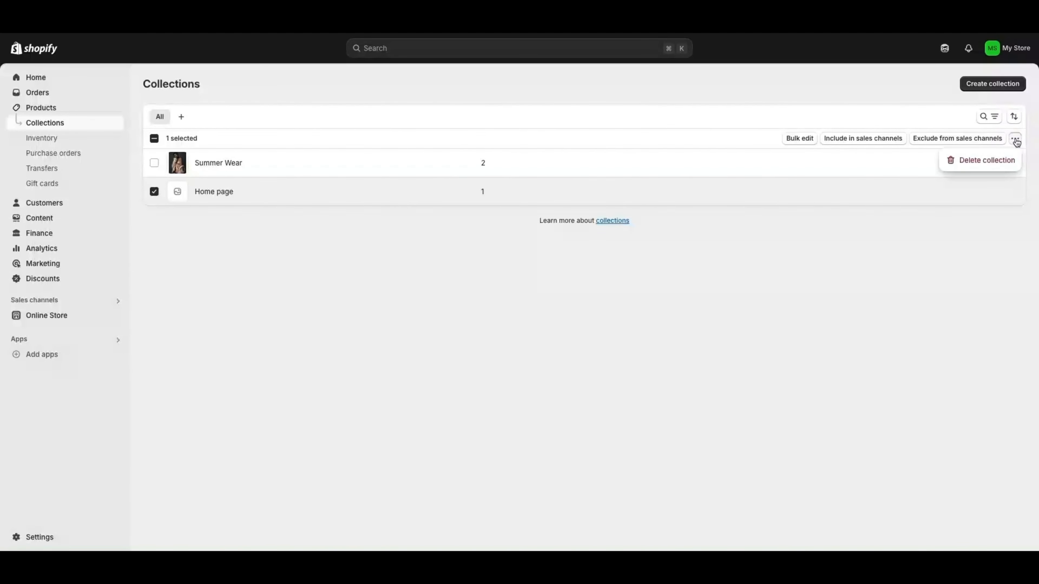
pyautogui.click(988, 161)
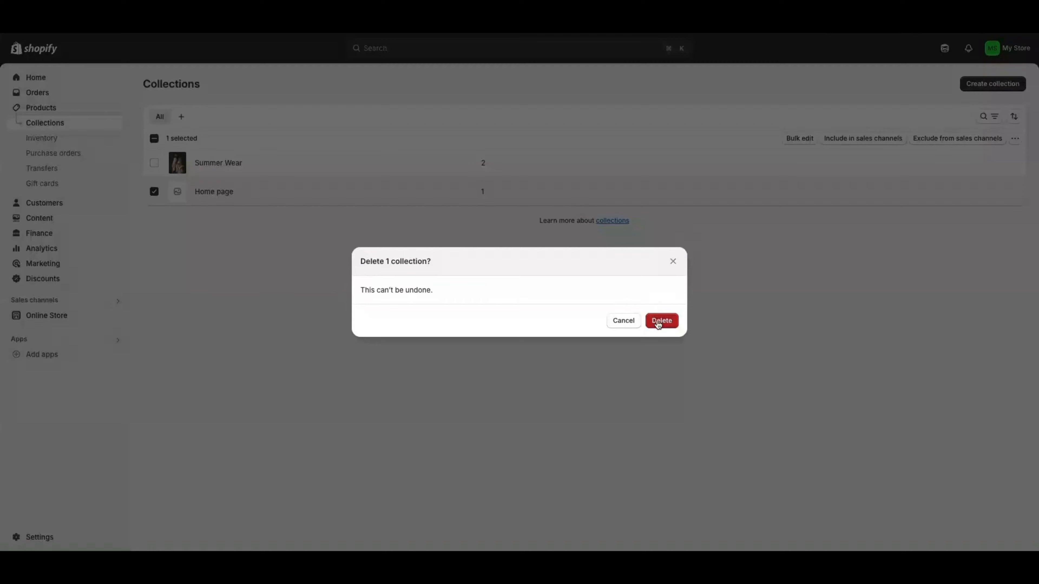
pyautogui.click(661, 321)
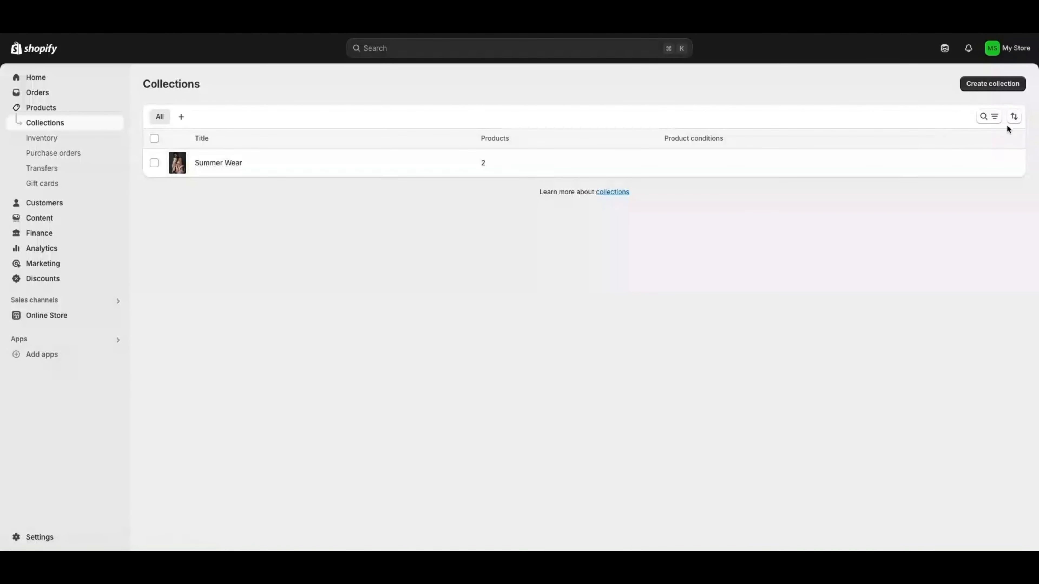
# Explore collection sorting, the Sales channel and Type filters, and search for 'summe'
pyautogui.click(1014, 119)
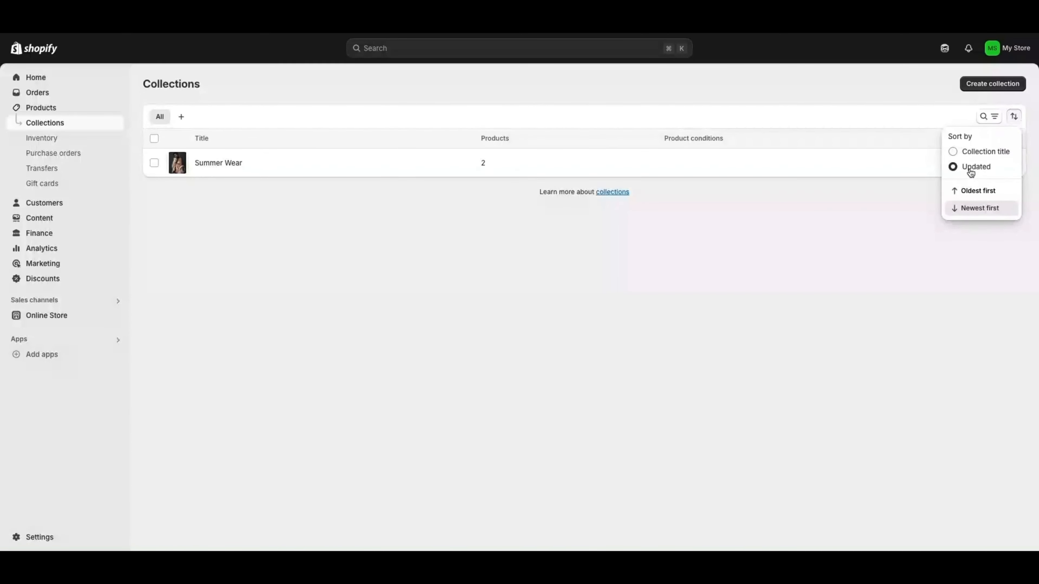
pyautogui.click(989, 117)
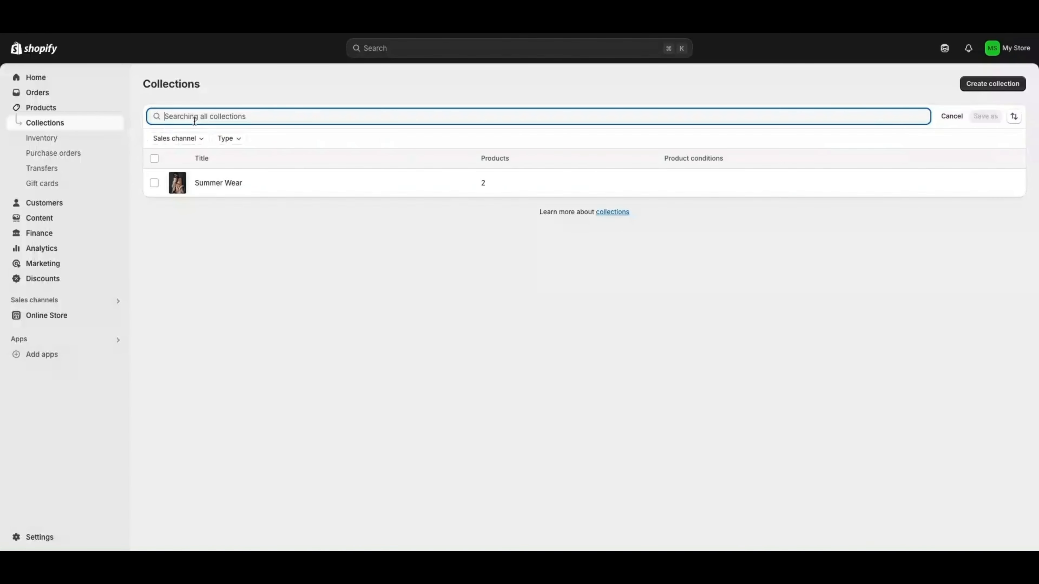
pyautogui.click(187, 139)
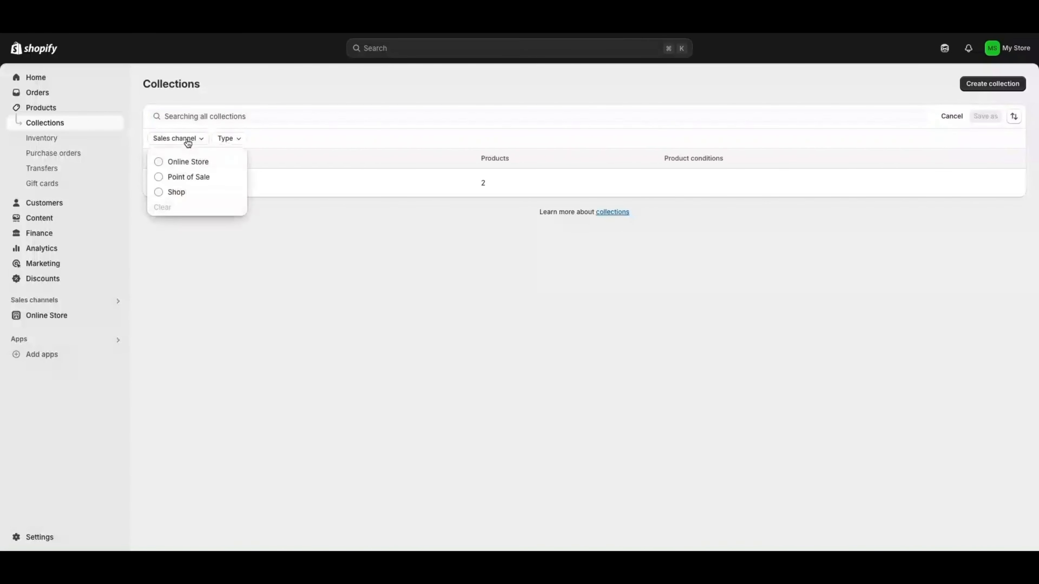
pyautogui.click(226, 139)
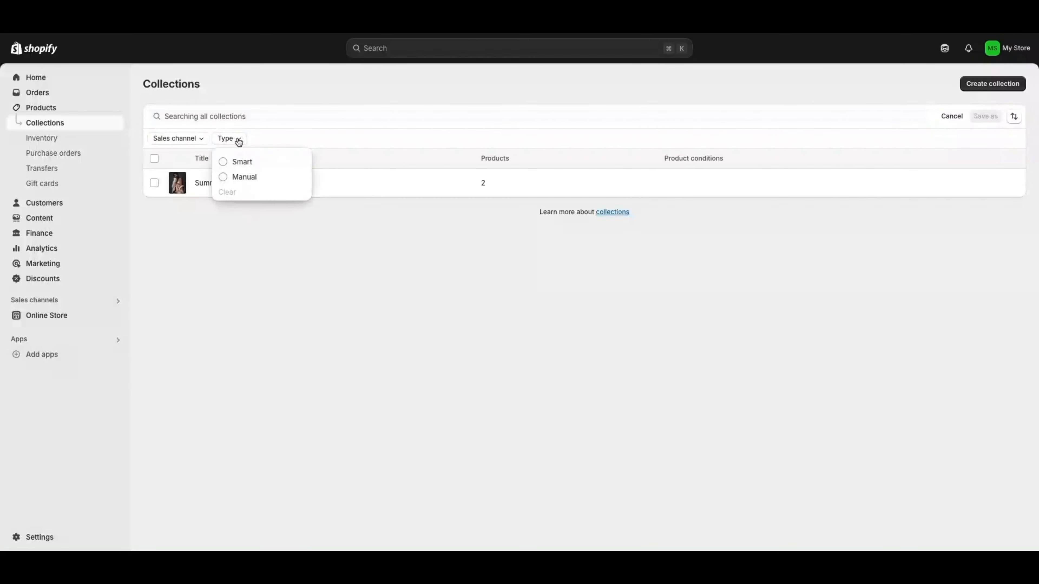
pyautogui.click(196, 115)
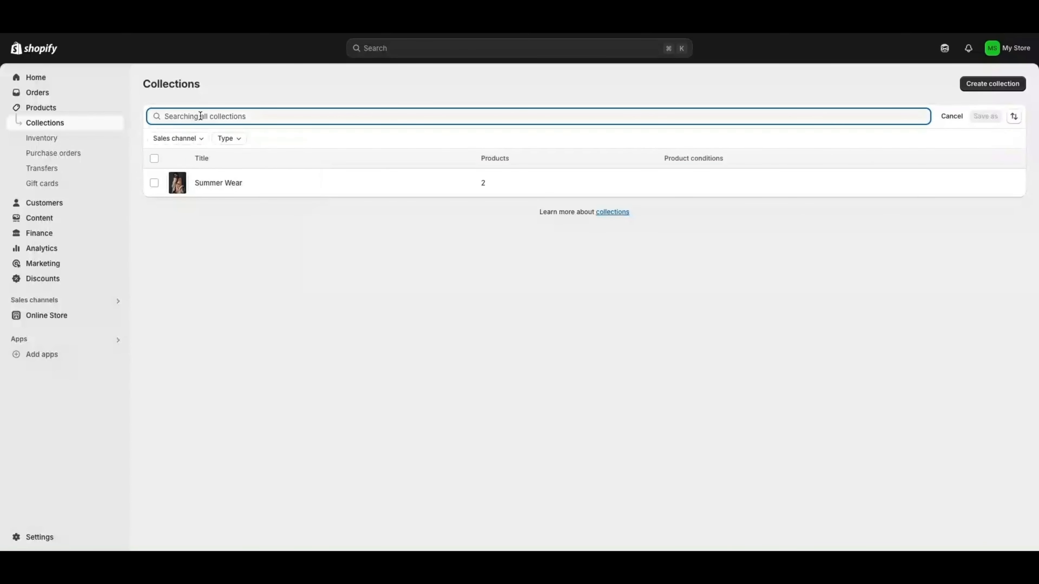
pyautogui.write('summe')
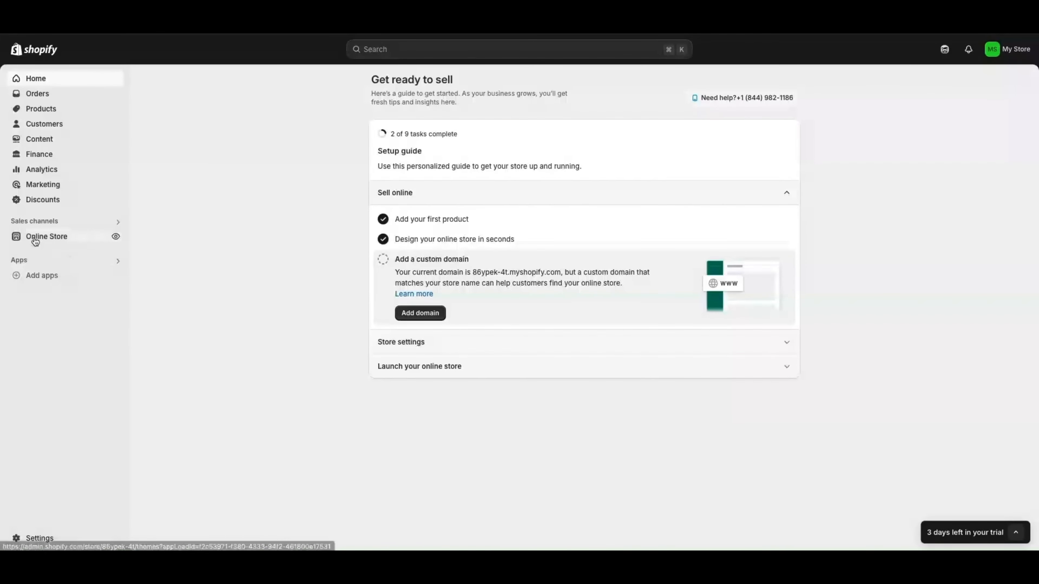
# Preview the storefront with the current Dawn theme from Online Store
pyautogui.click(41, 237)
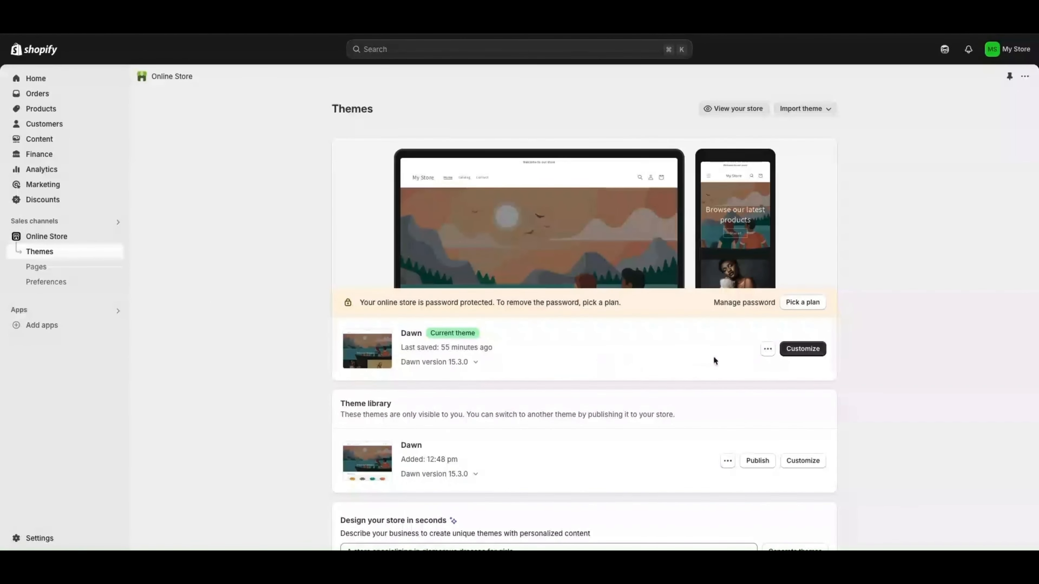
pyautogui.click(768, 350)
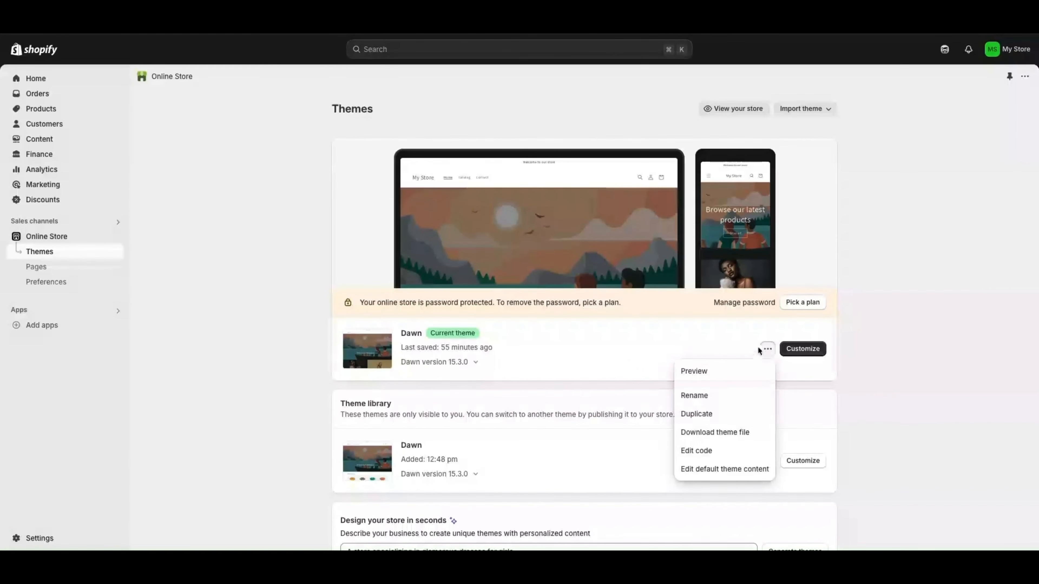
pyautogui.click(694, 372)
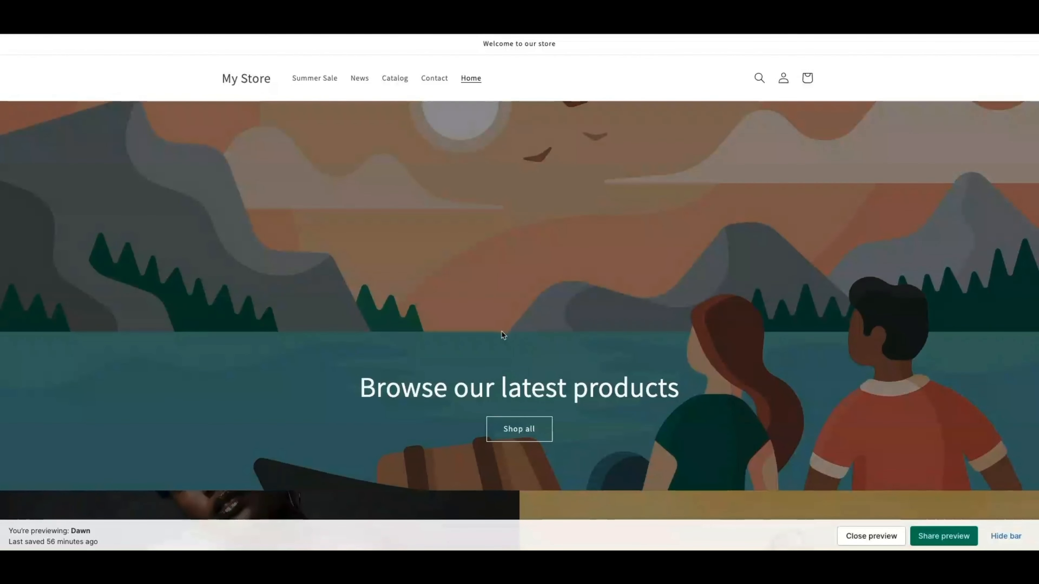
# Add Ladies Jean Shorts to the preview cart, check the cart, then close the preview
pyautogui.scroll(-5, 548, 303)
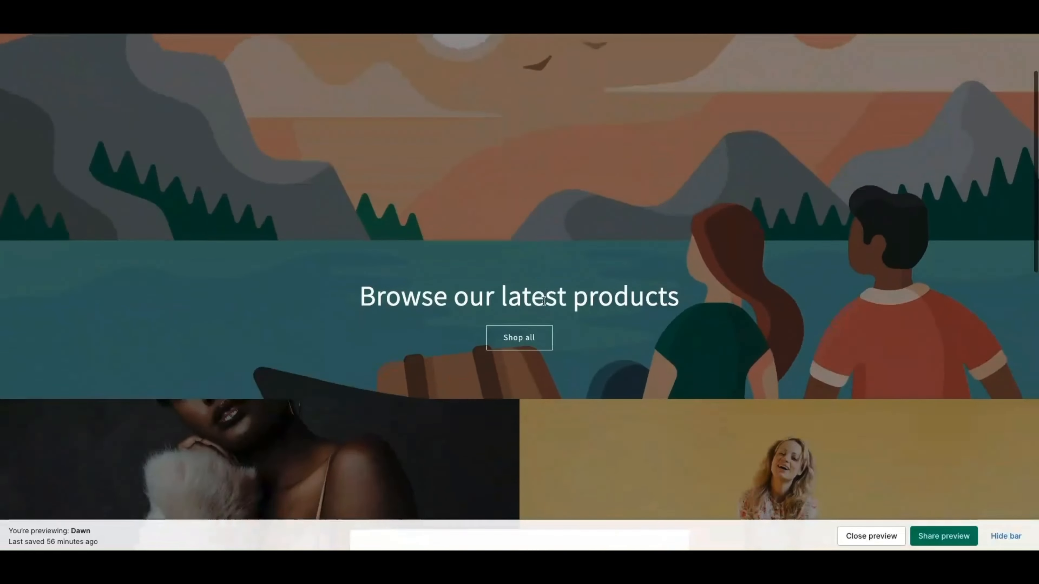
pyautogui.scroll(8, 491, 225)
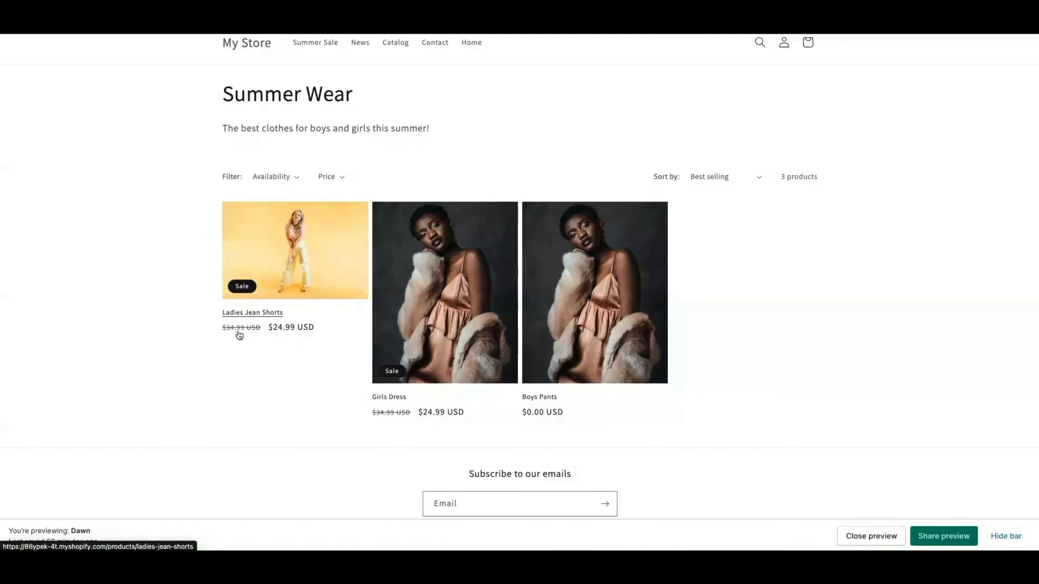
pyautogui.click(308, 248)
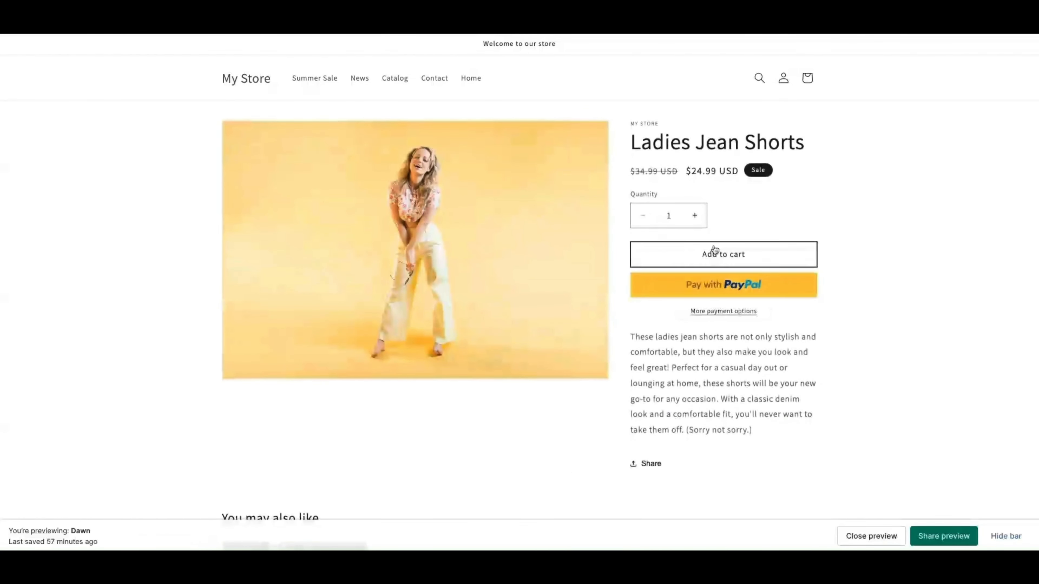
pyautogui.click(721, 257)
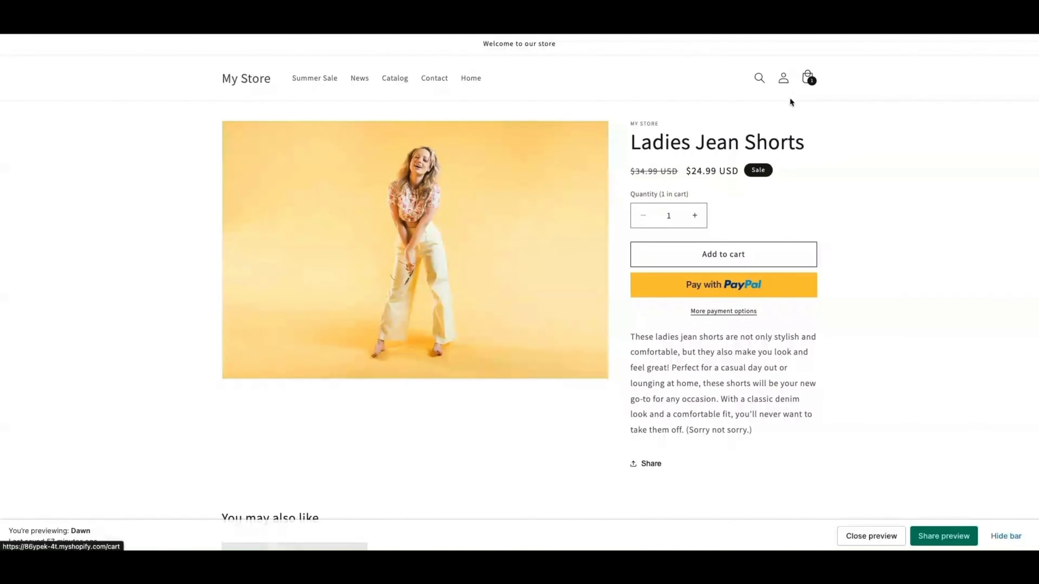
pyautogui.click(805, 80)
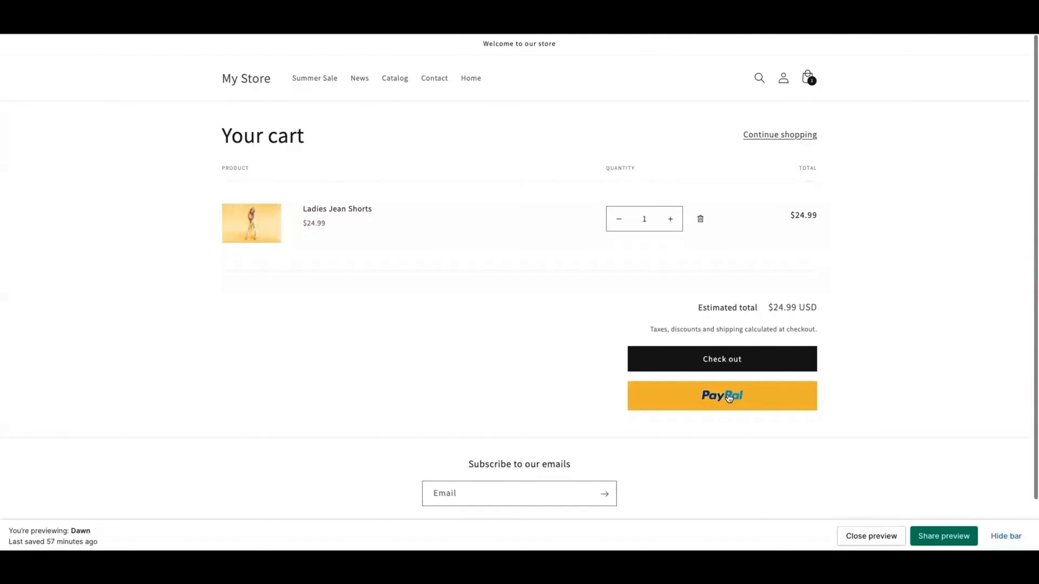
pyautogui.click(873, 537)
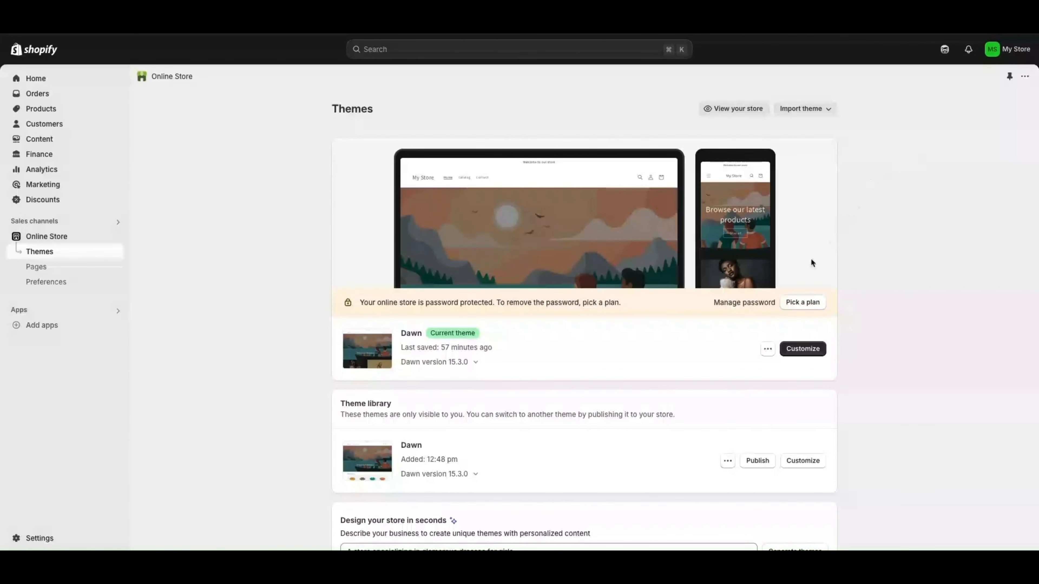
# Show the admin Home setup guide with Store settings tasks expanded
pyautogui.click(35, 79)
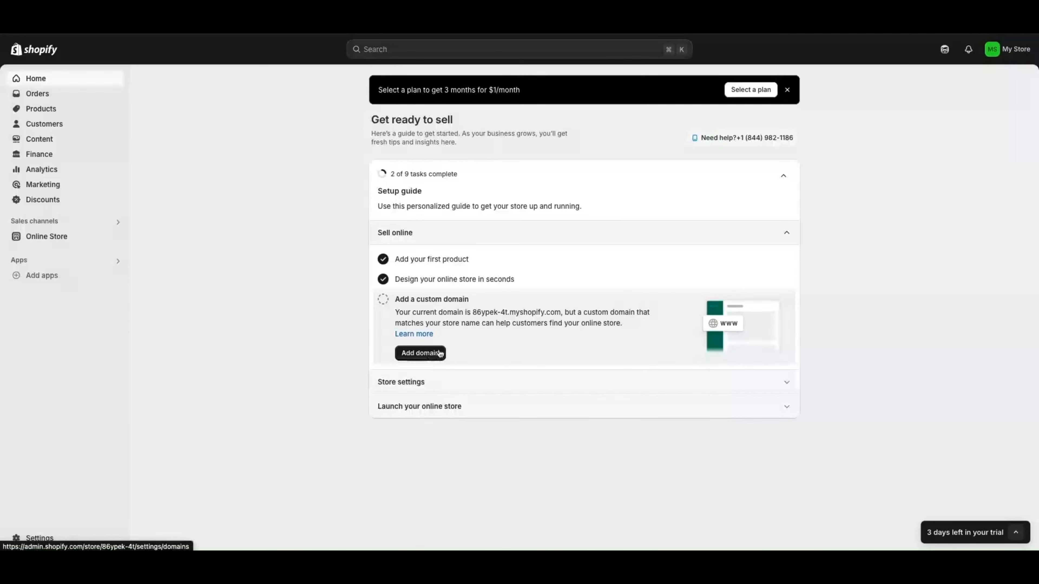
pyautogui.click(410, 383)
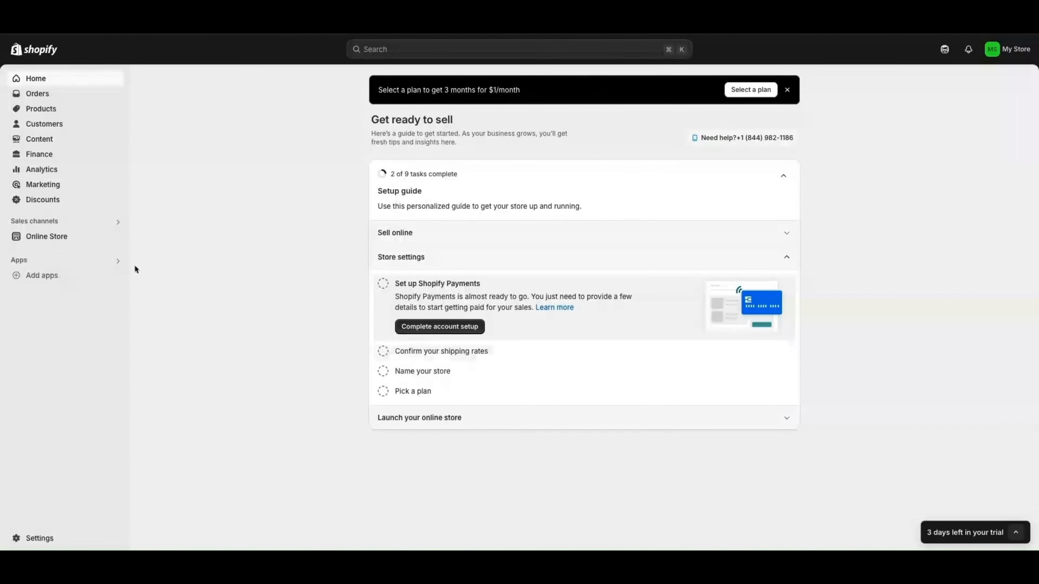
# Open Pick a plan from the Themes page password banner to view Basic, Grow, Advanced, Plus
pyautogui.click(59, 240)
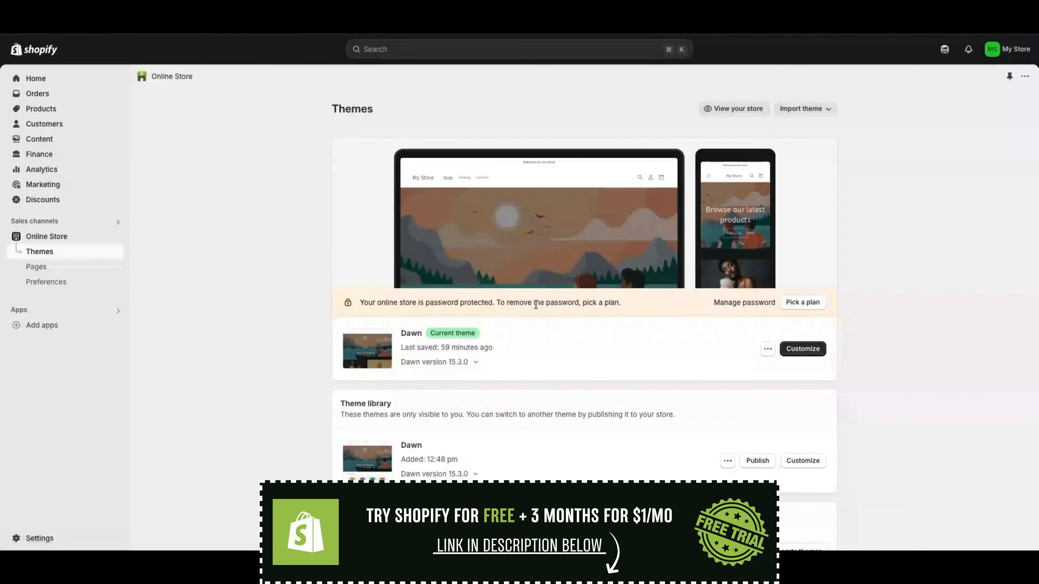
pyautogui.click(802, 304)
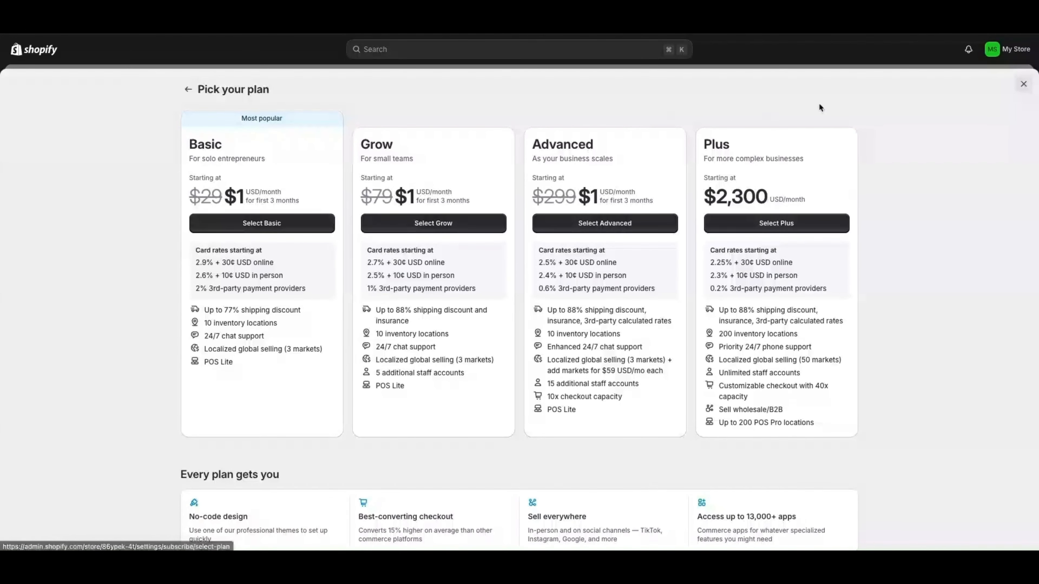
# Close the Pick your plan page and return to the Online Store Themes page
pyautogui.click(1021, 88)
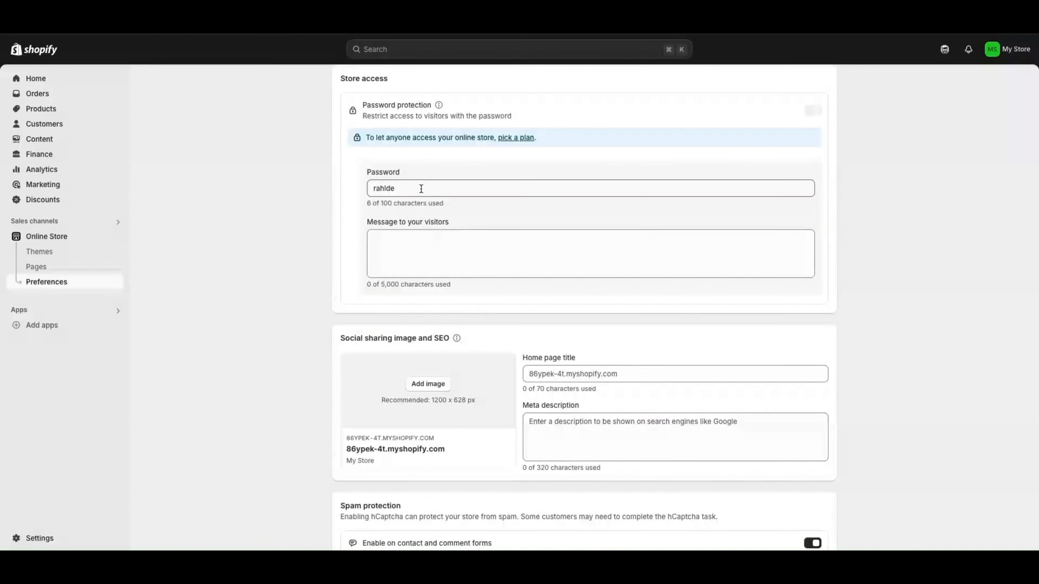
pyautogui.scroll(-2, 434, 295)
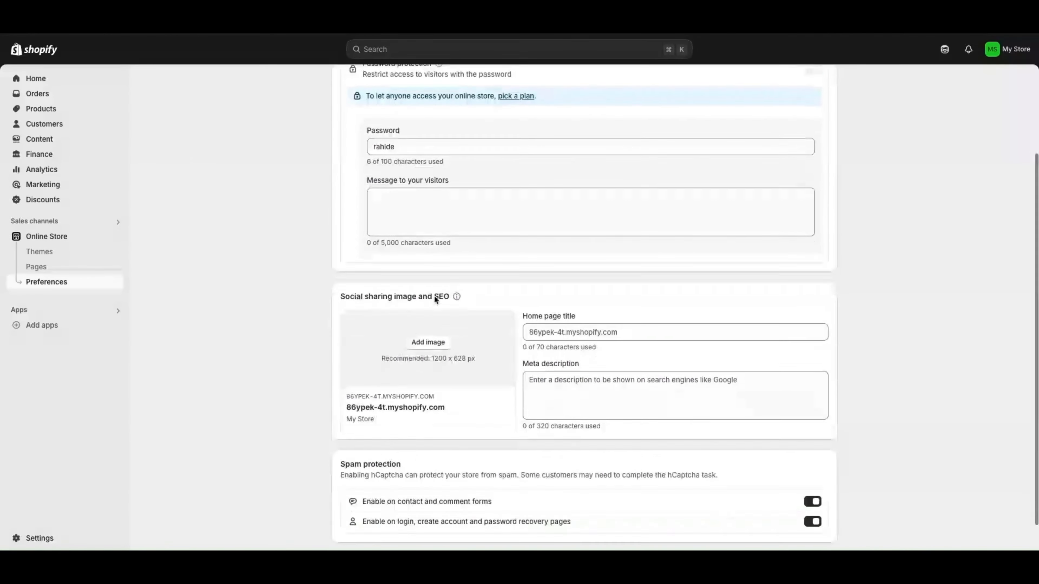
pyautogui.scroll(3, 483, 408)
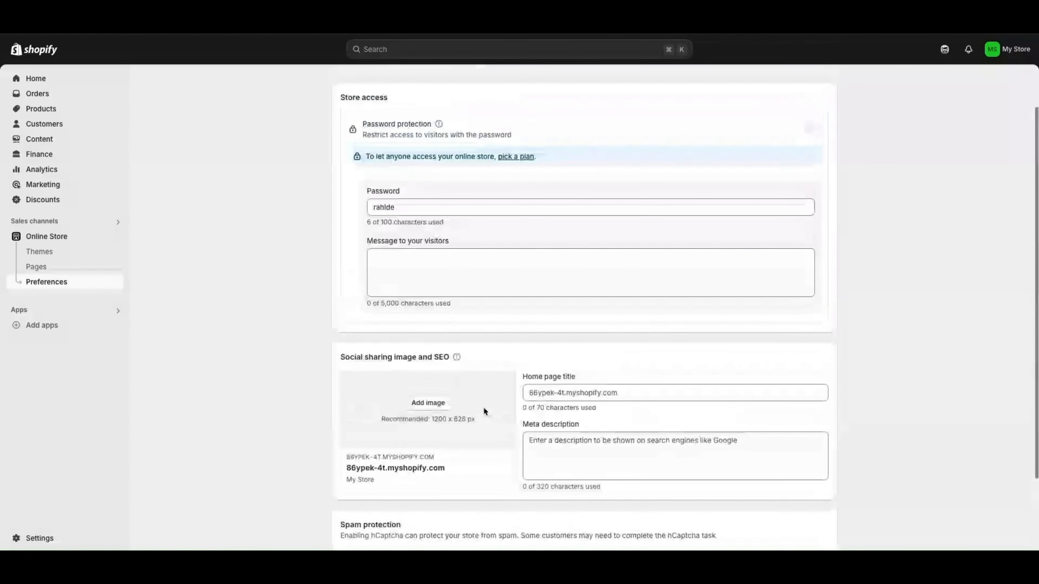
pyautogui.scroll(2, 482, 409)
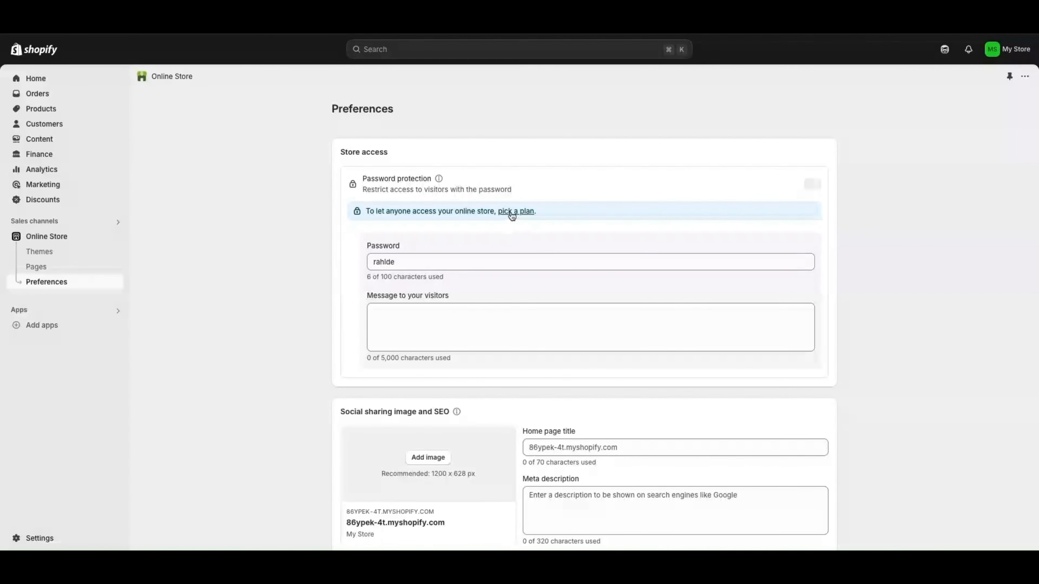
pyautogui.click(68, 236)
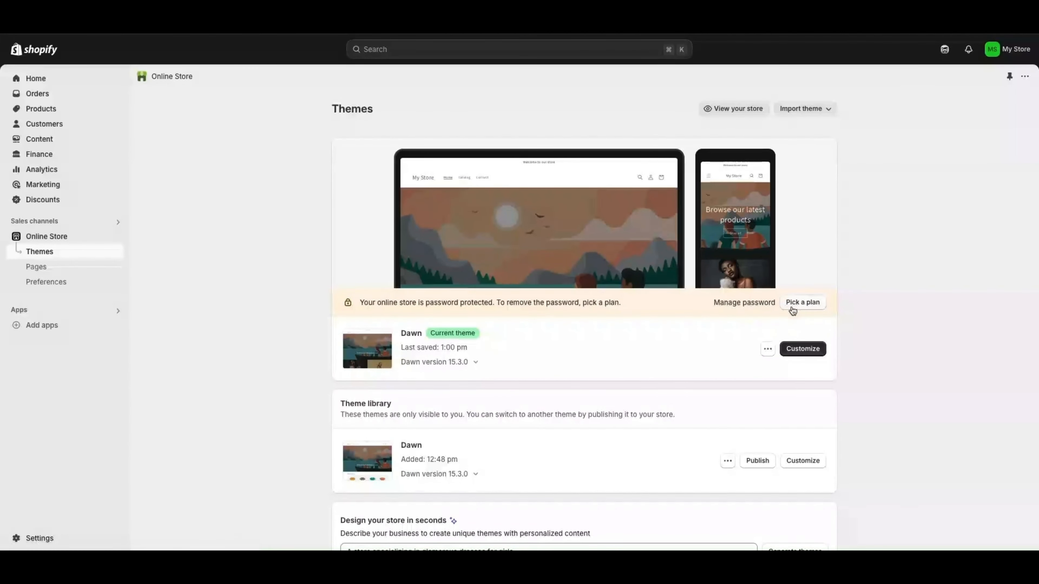
# Review the store password Preferences, then go back to Online Store Themes
pyautogui.click(744, 305)
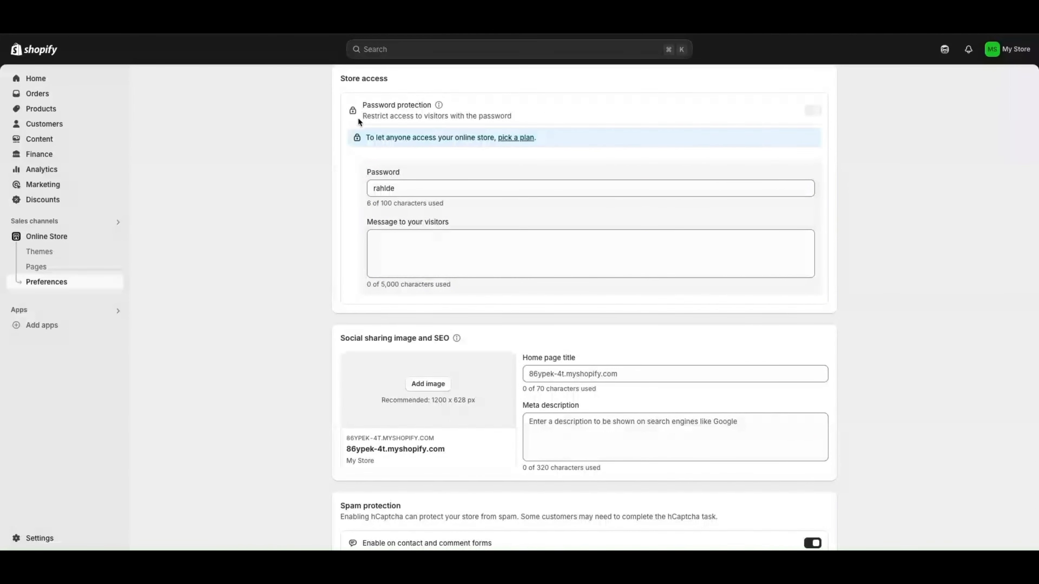
pyautogui.scroll(-2, 573, 245)
pyautogui.scroll(-1, 757, 442)
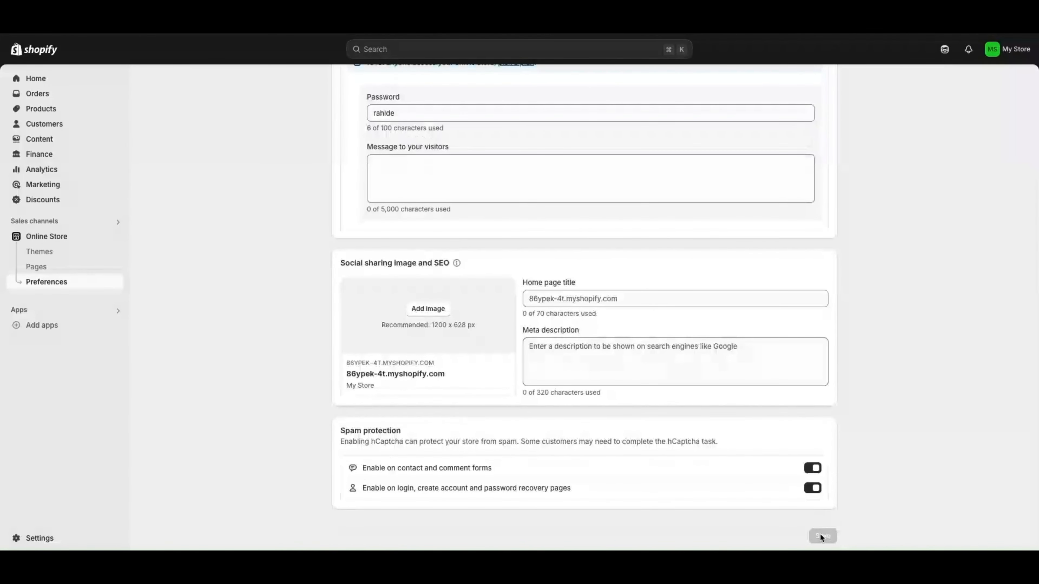
pyautogui.scroll(5, 830, 393)
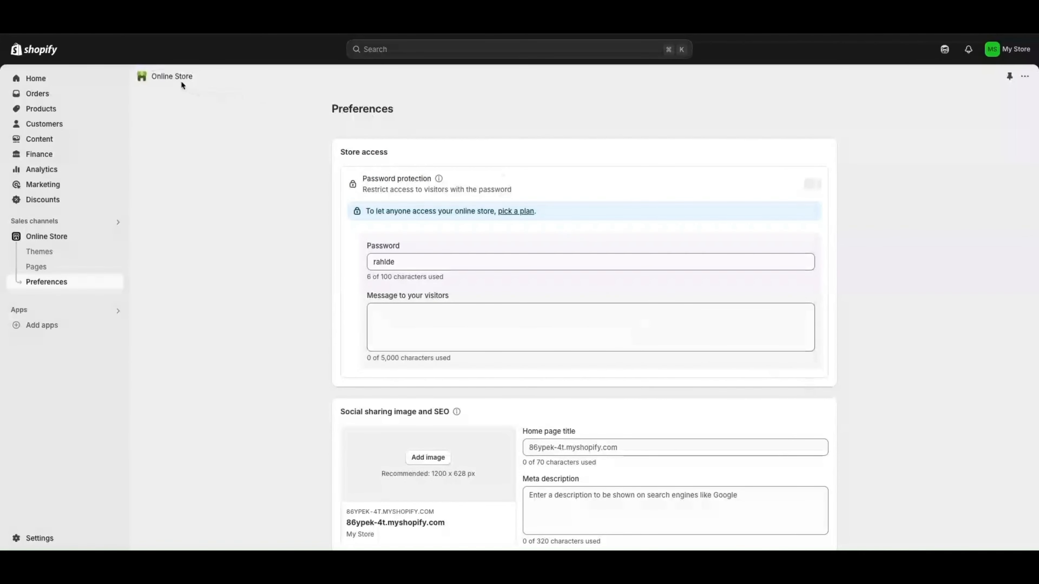
pyautogui.click(39, 234)
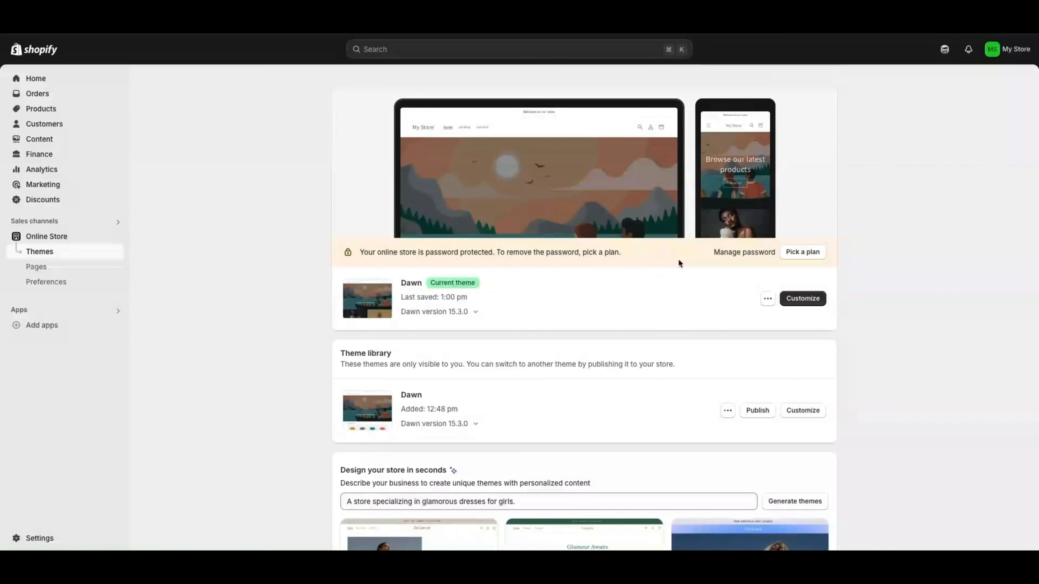
# Preview the Dawn theme and scroll through the My Store home page
pyautogui.click(767, 299)
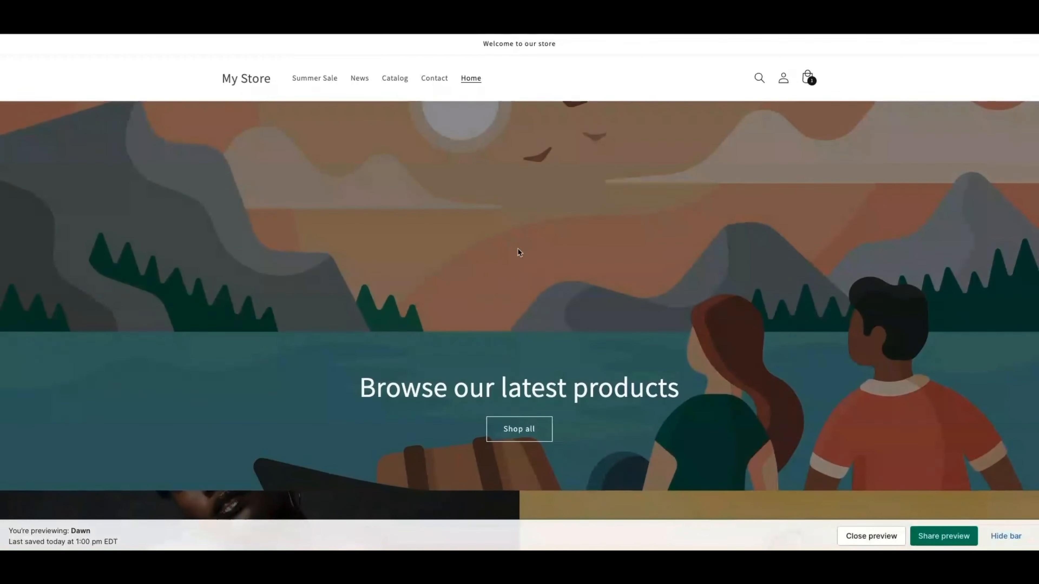
pyautogui.scroll(-1, 538, 254)
pyautogui.scroll(-4, 537, 254)
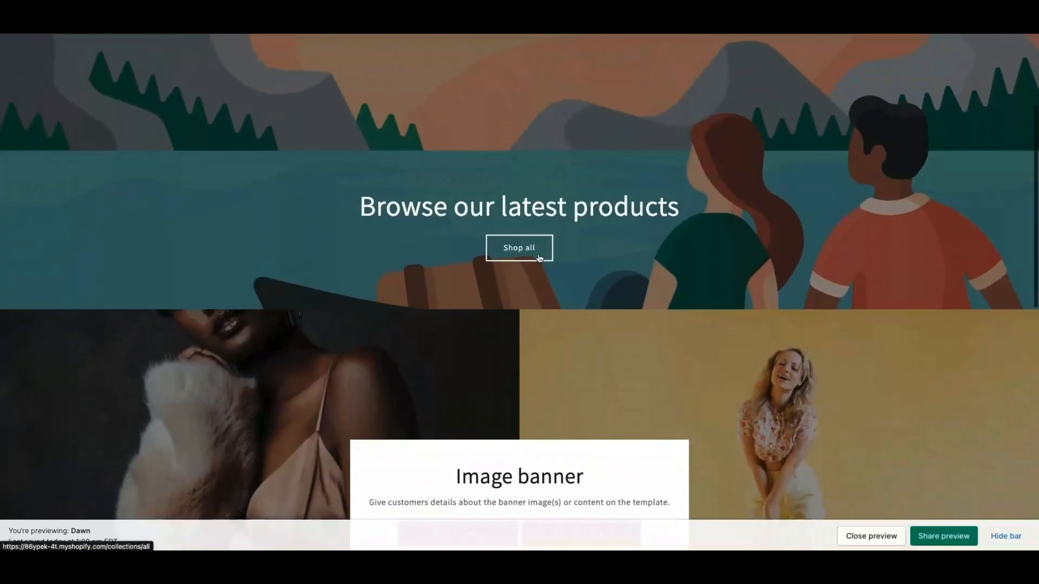
pyautogui.scroll(1, 539, 253)
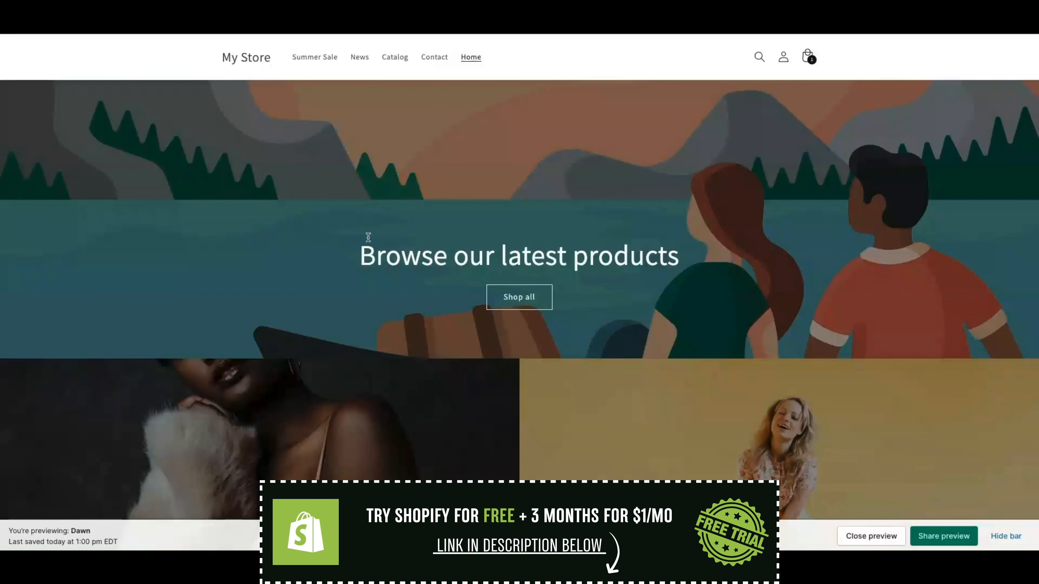
pyautogui.scroll(-2, 391, 249)
pyautogui.scroll(2, 579, 283)
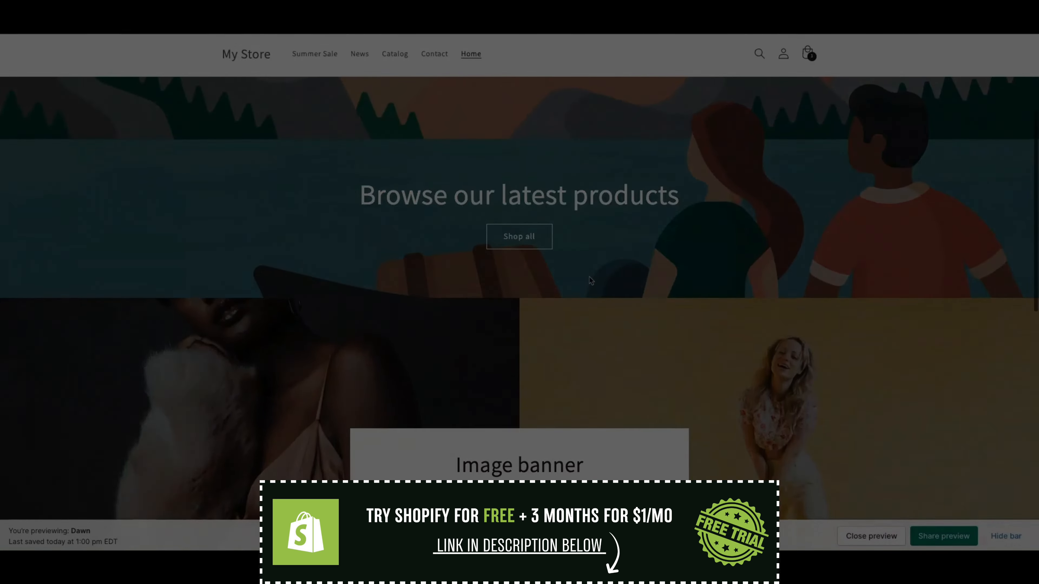